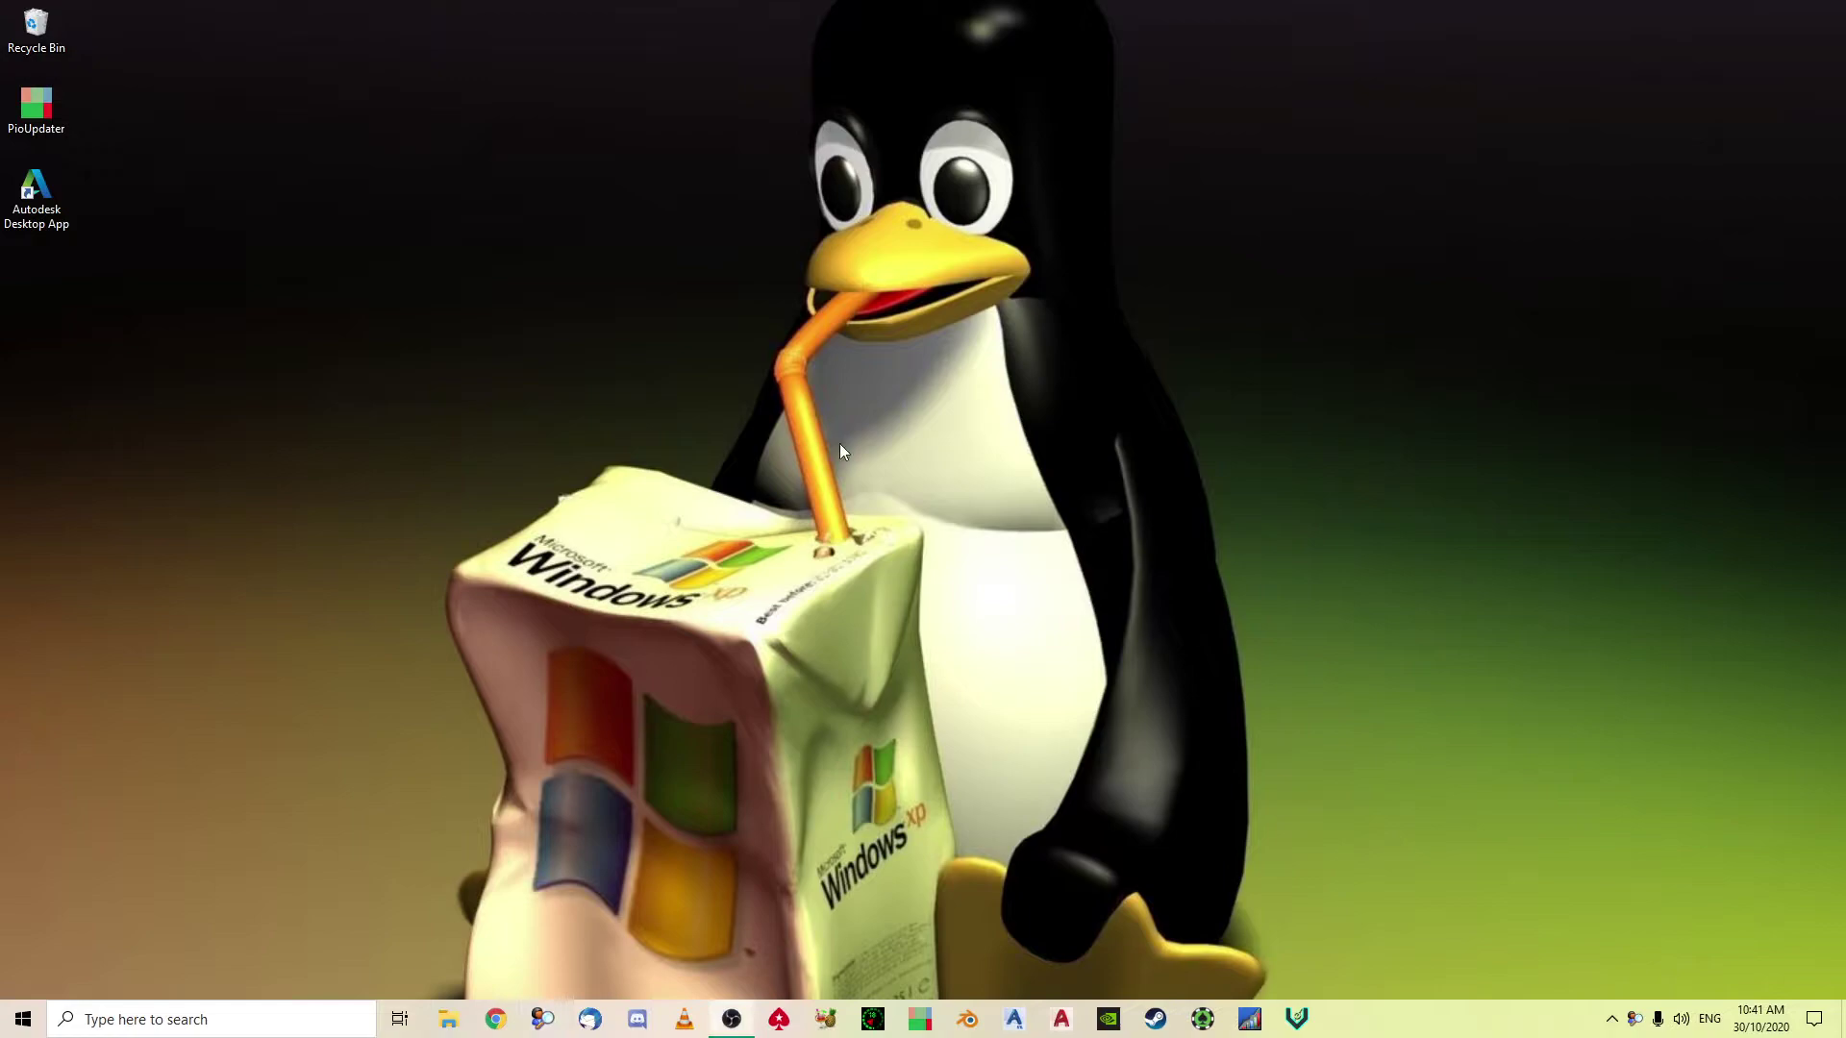
Launch vatSys, dismiss the expired AIRAC navdata error, and shift the VSCS panel right and down
click(1296, 1018)
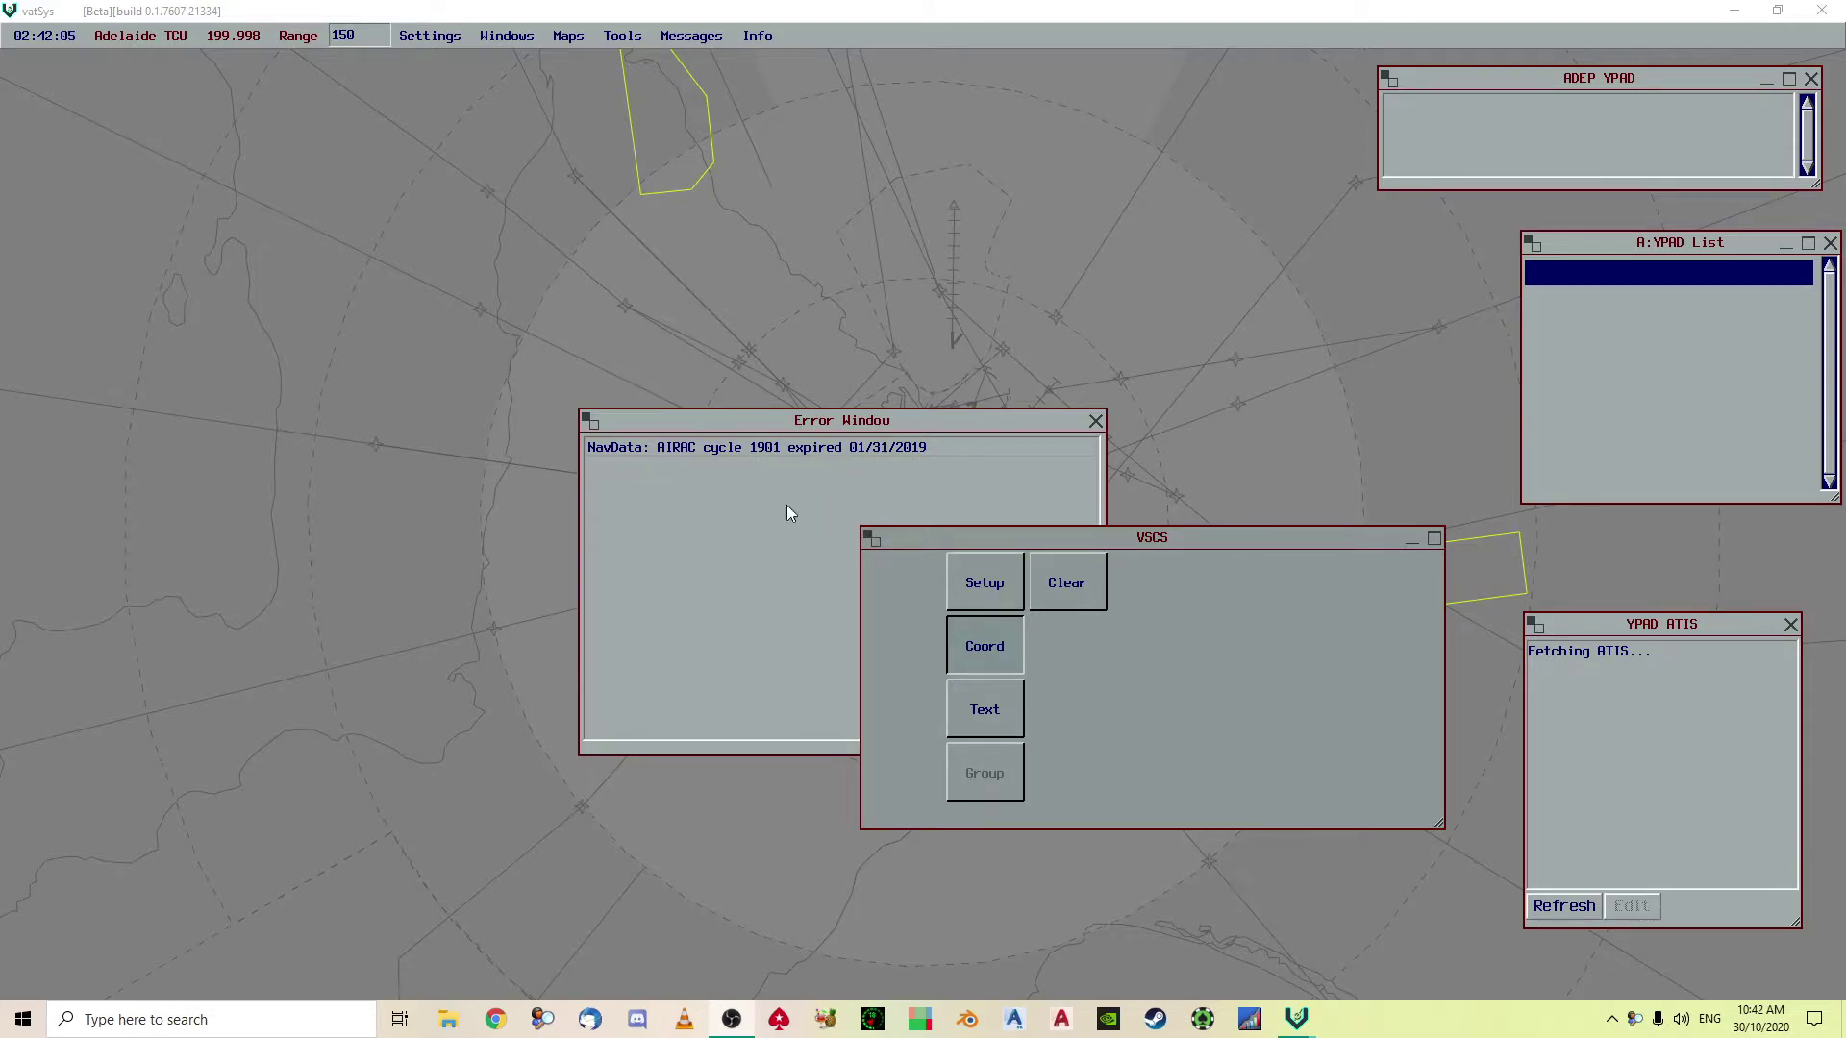
click(1095, 424)
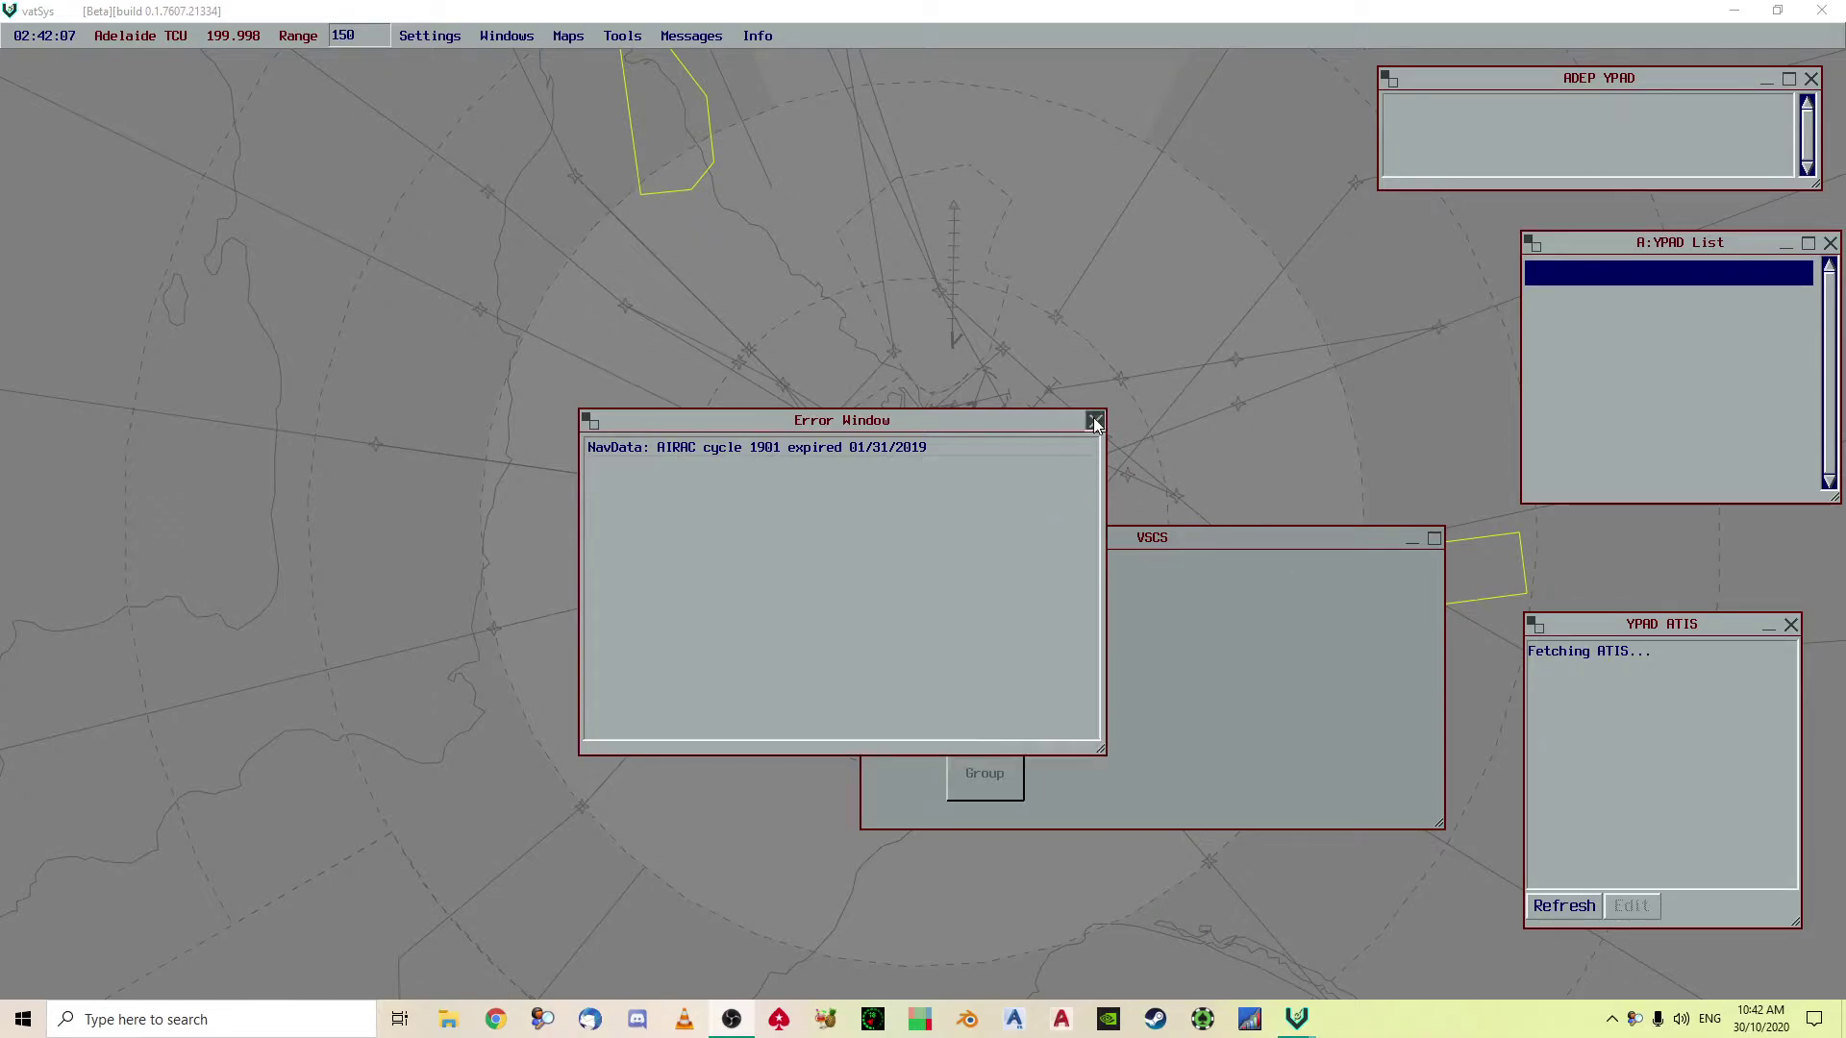
click(1095, 423)
drag(1110, 538, 978, 528)
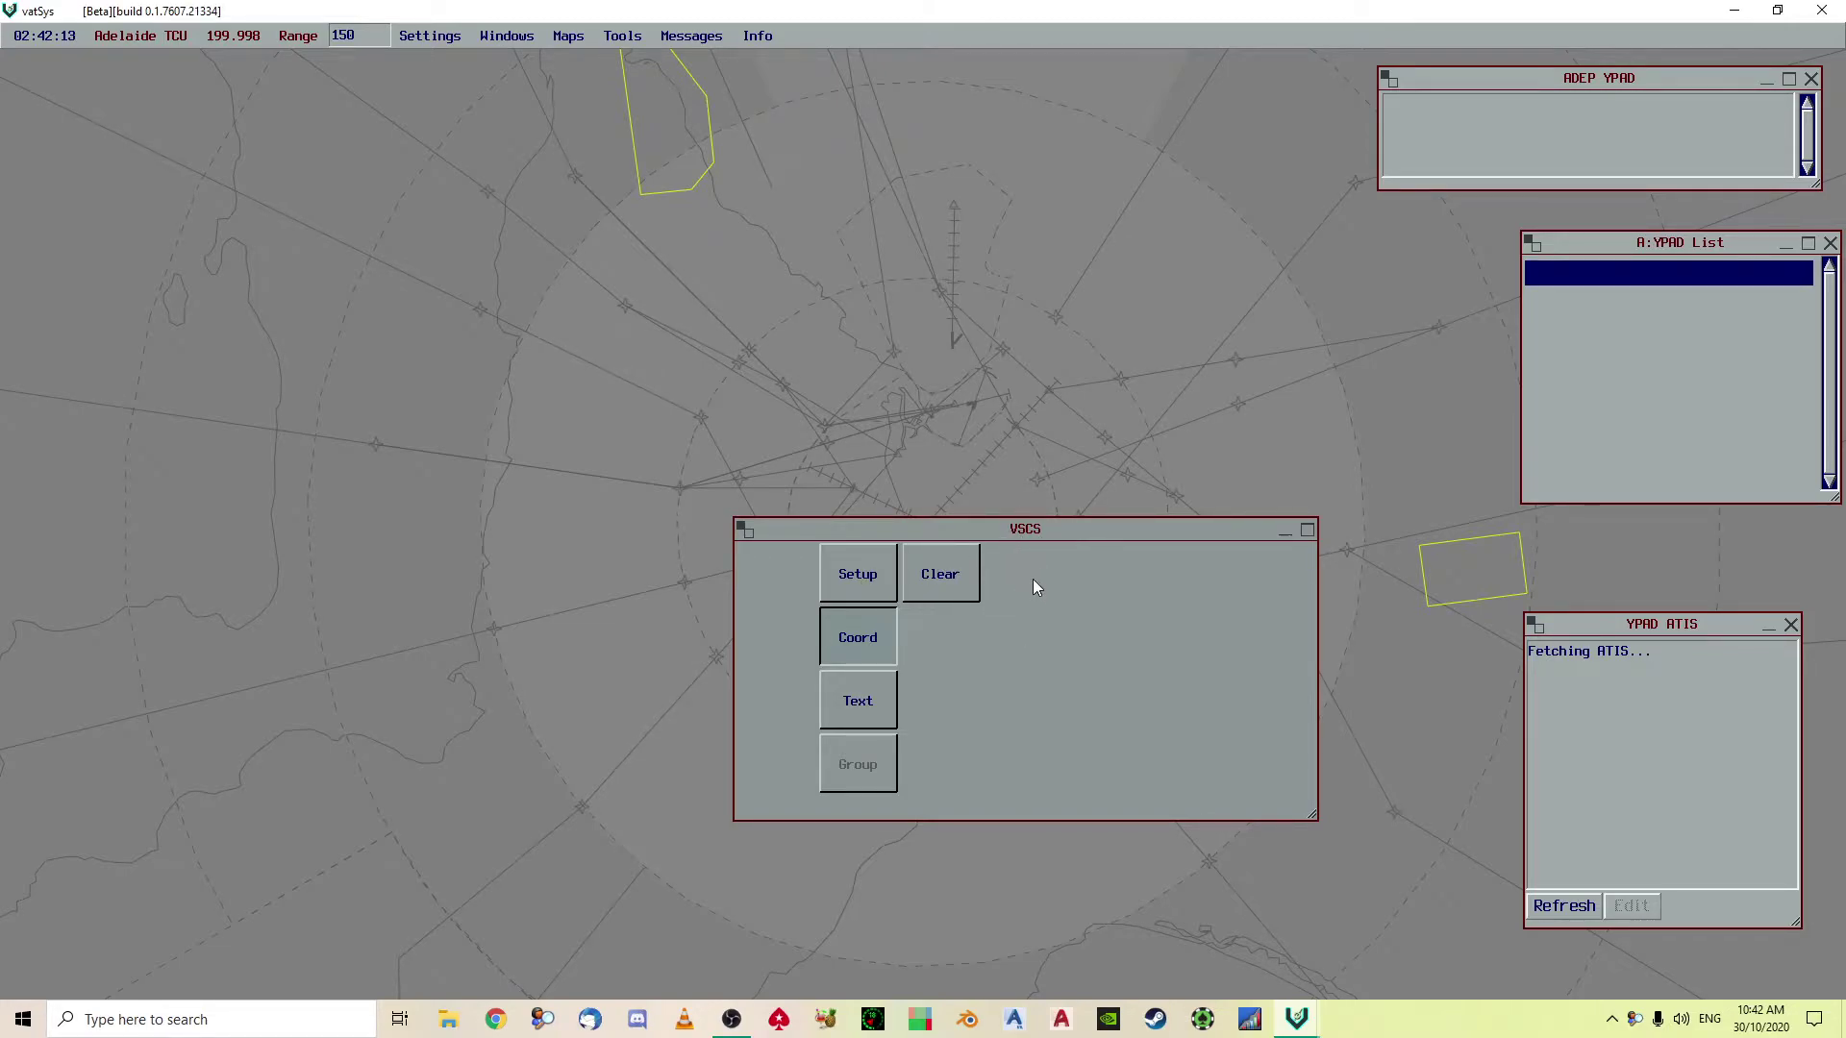
drag(877, 538, 983, 565)
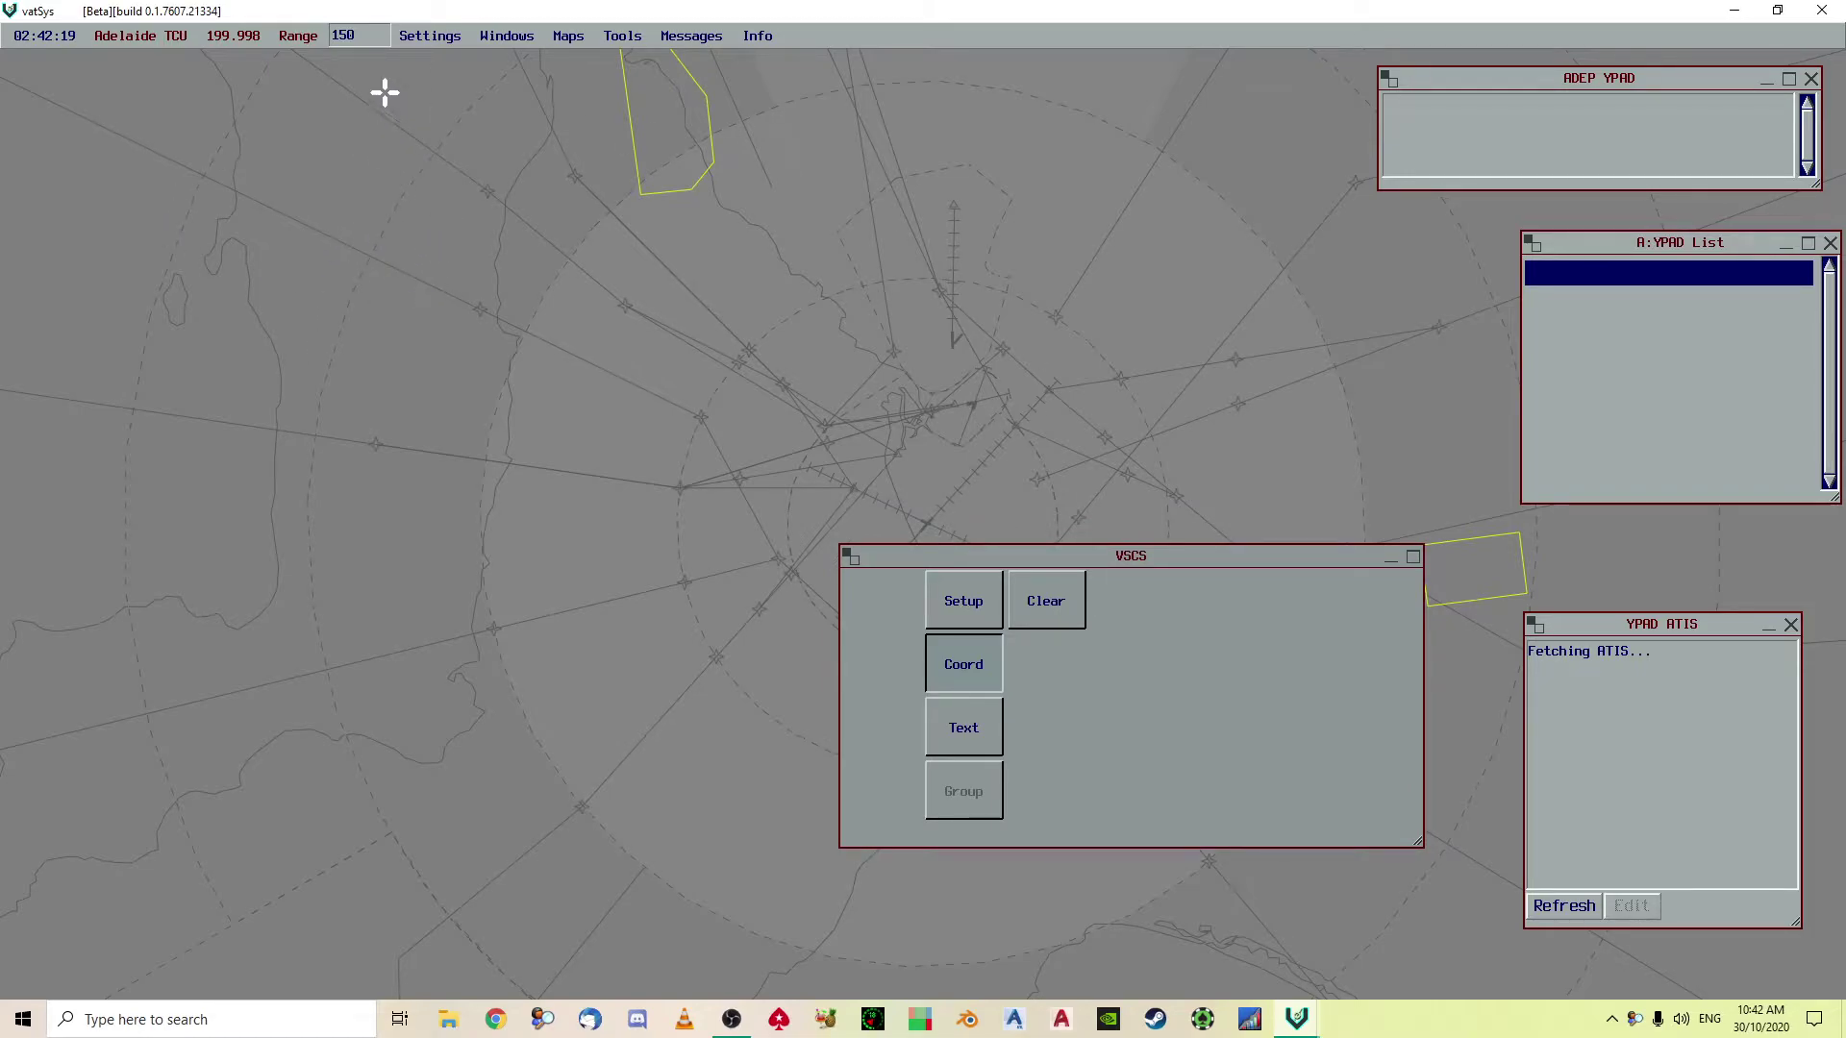
Switch the controller position to Melbourne TCU from the Settings menu
click(416, 44)
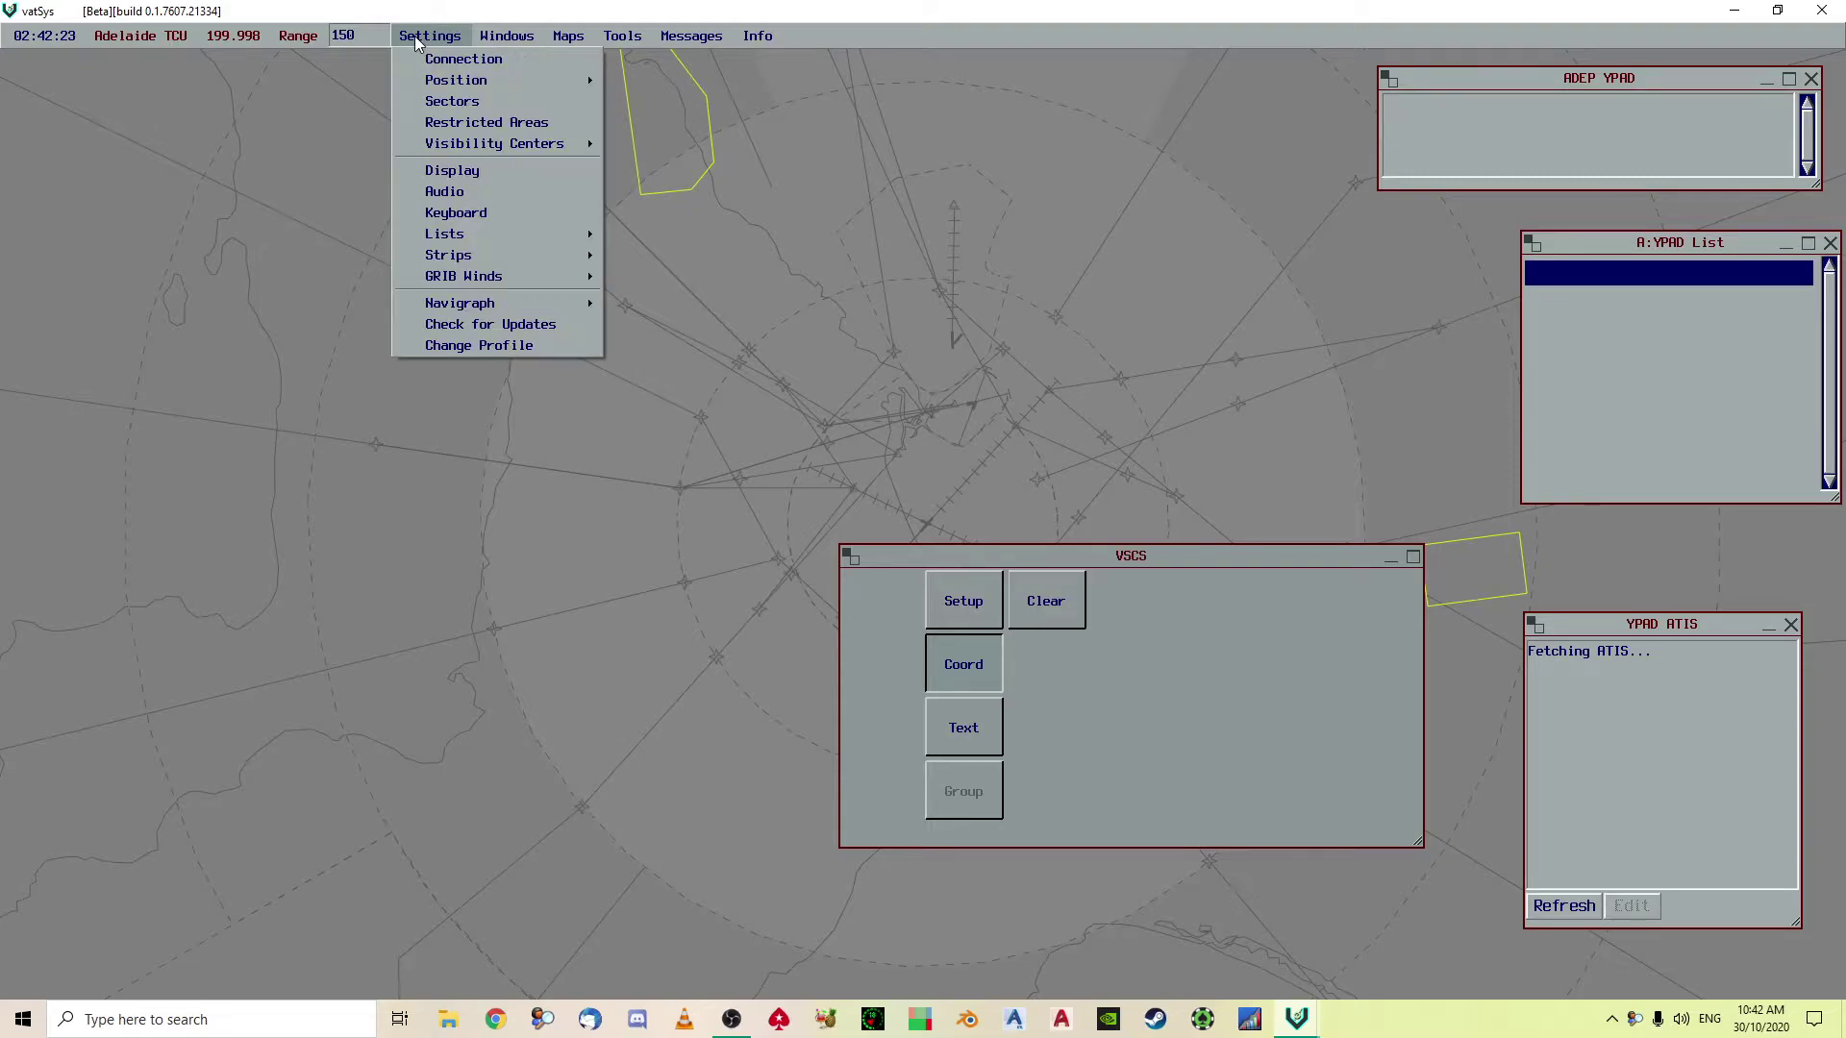
mouse_move(427, 83)
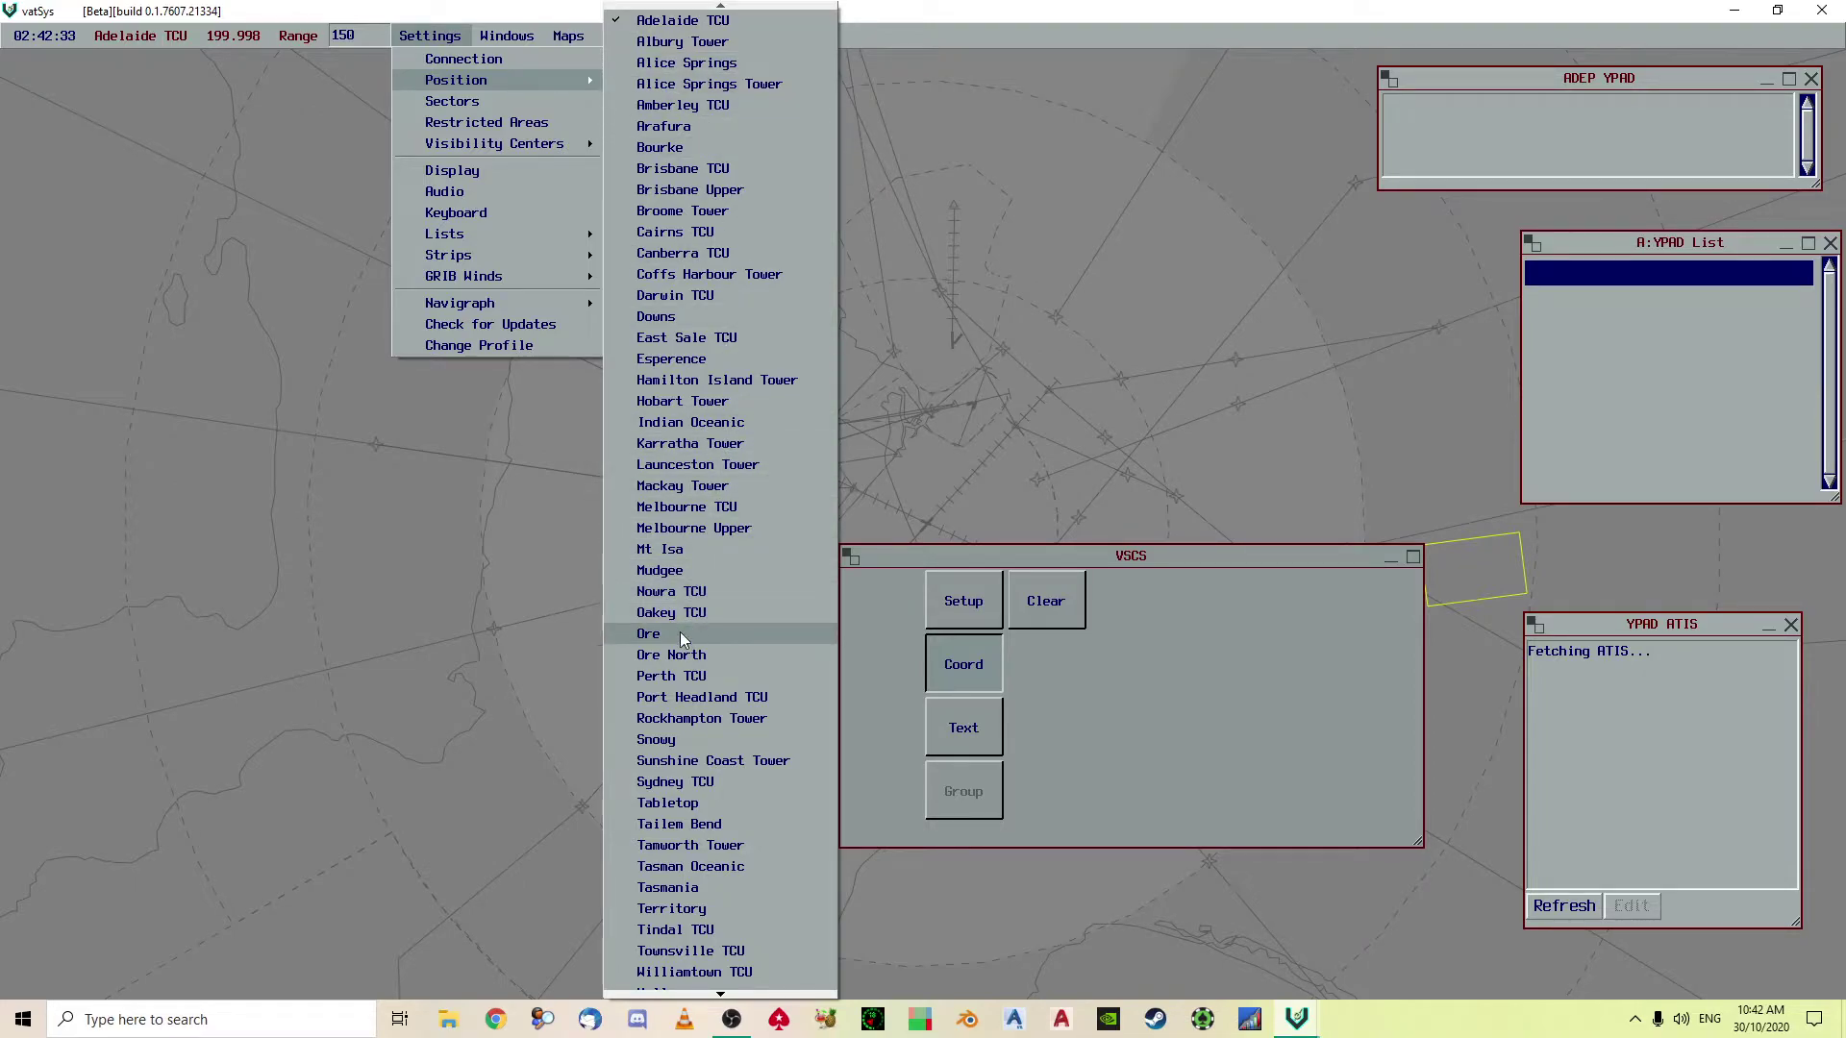
click(658, 504)
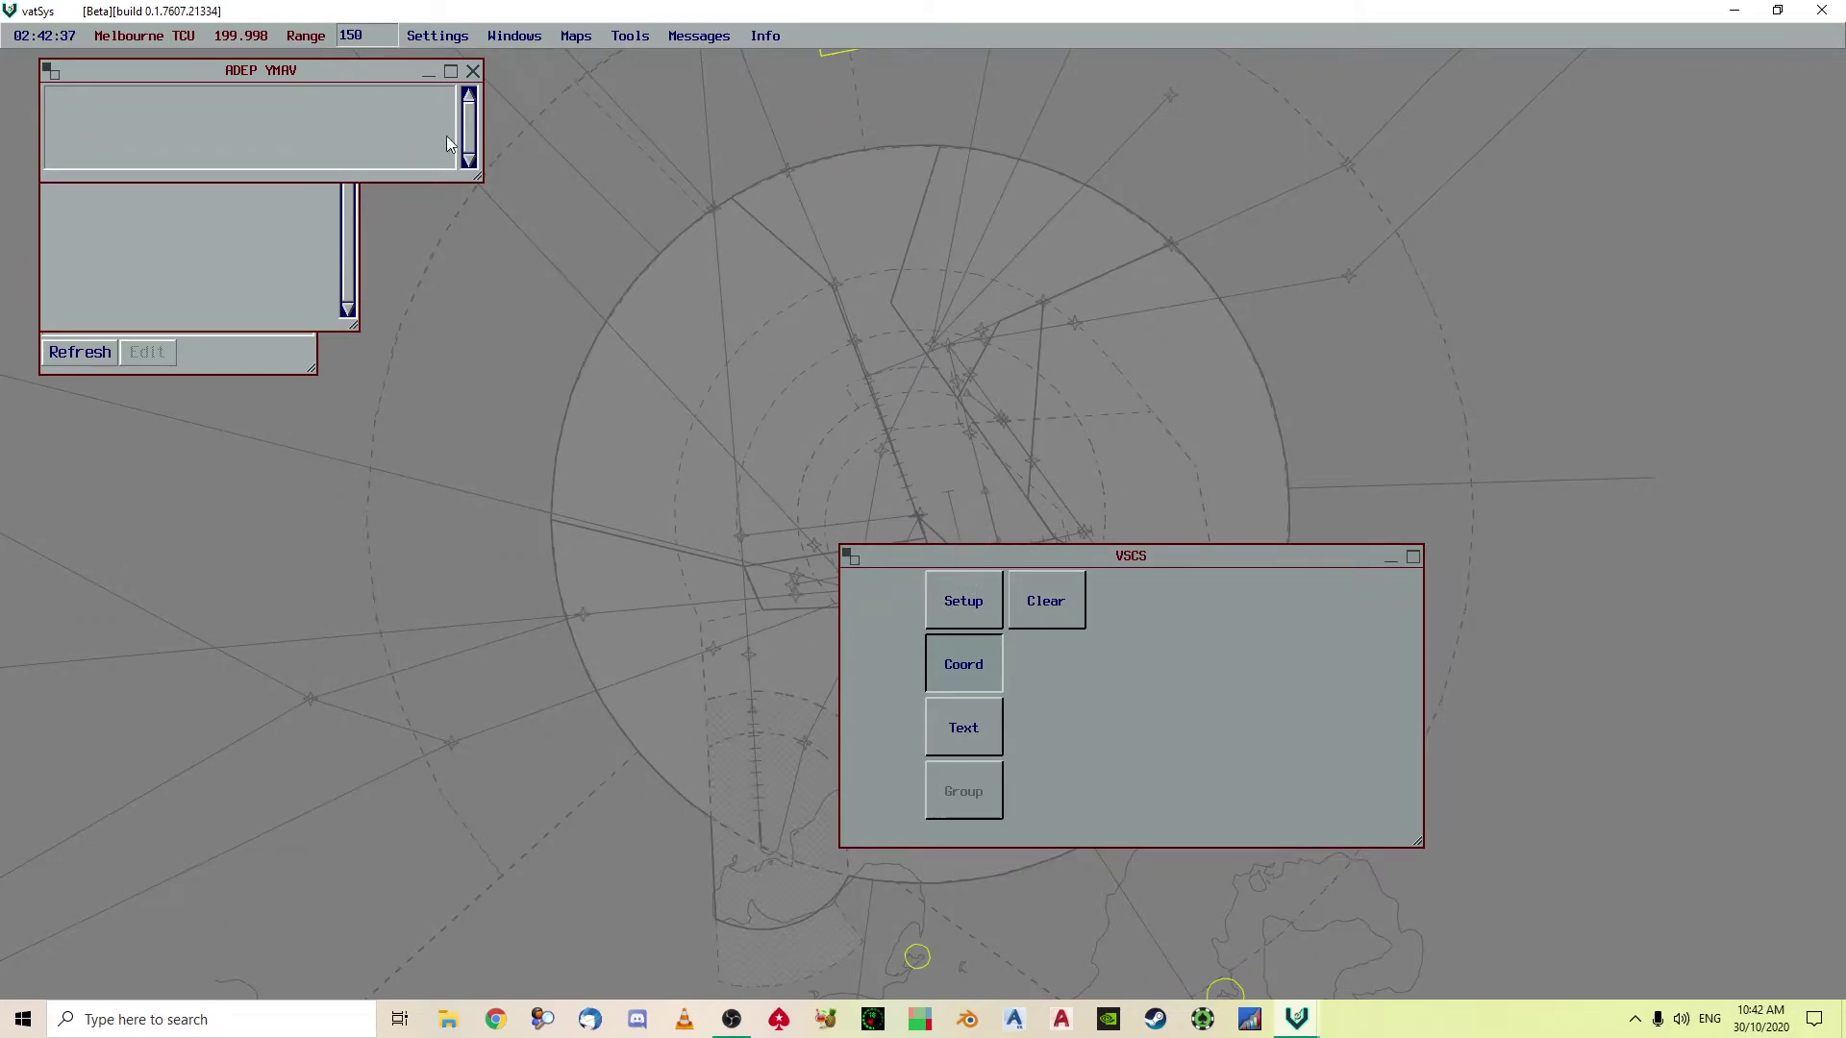
Close the YMAV lists, move the YMML departures and arrivals right, and the VSCS panel to the lower right
drag(261, 71, 574, 188)
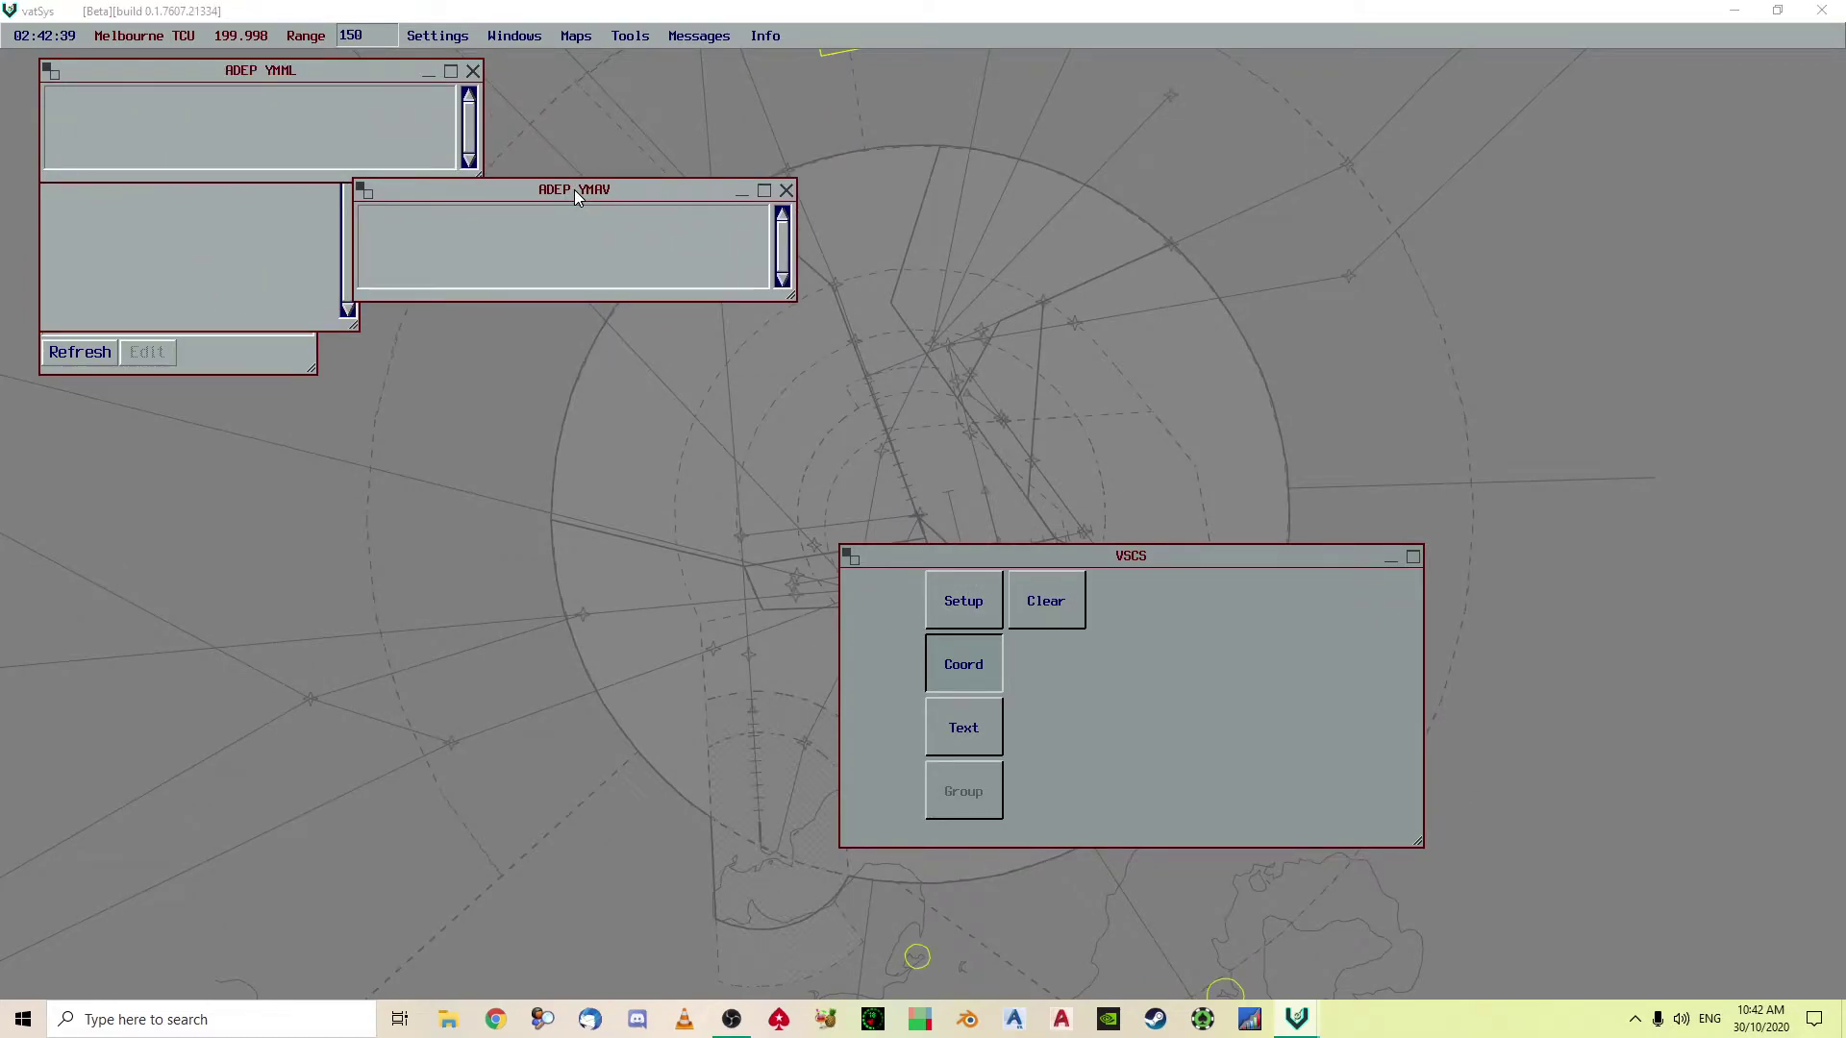
click(786, 191)
drag(339, 73, 1645, 86)
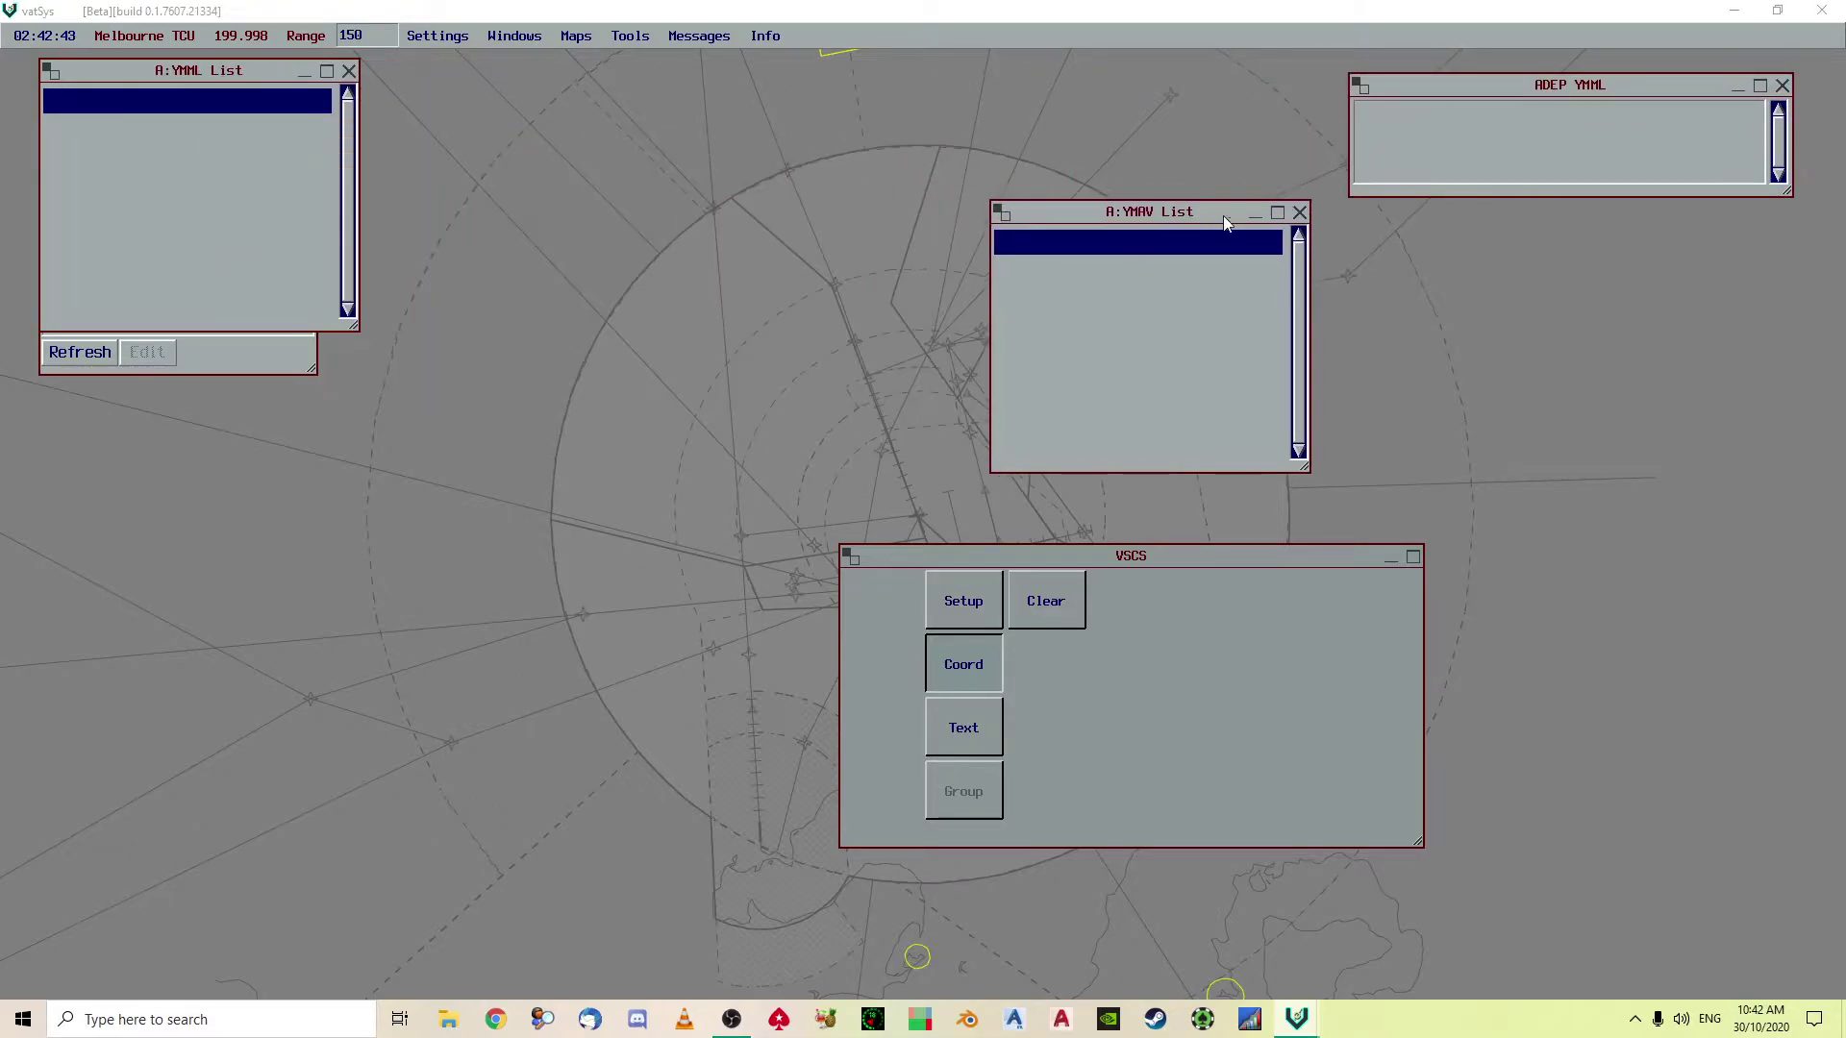
click(1298, 212)
drag(204, 71, 1621, 247)
drag(176, 71, 176, 75)
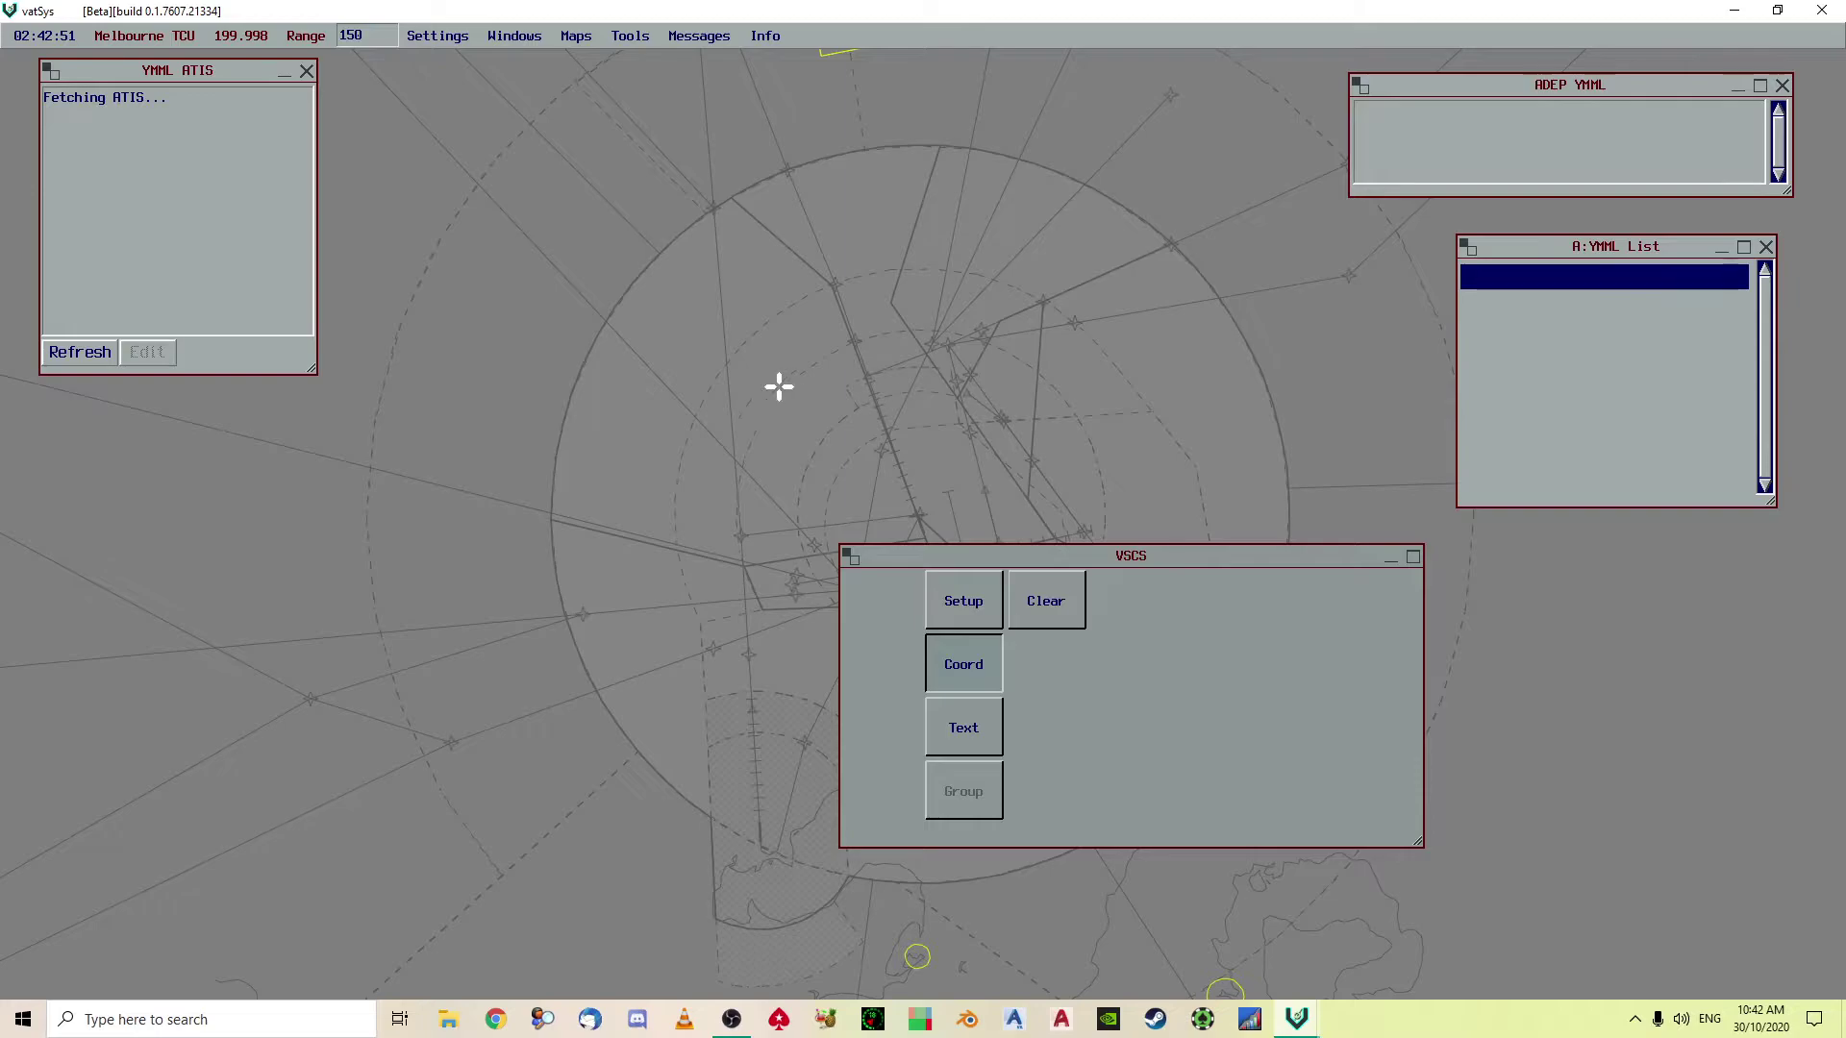
drag(952, 556, 1247, 593)
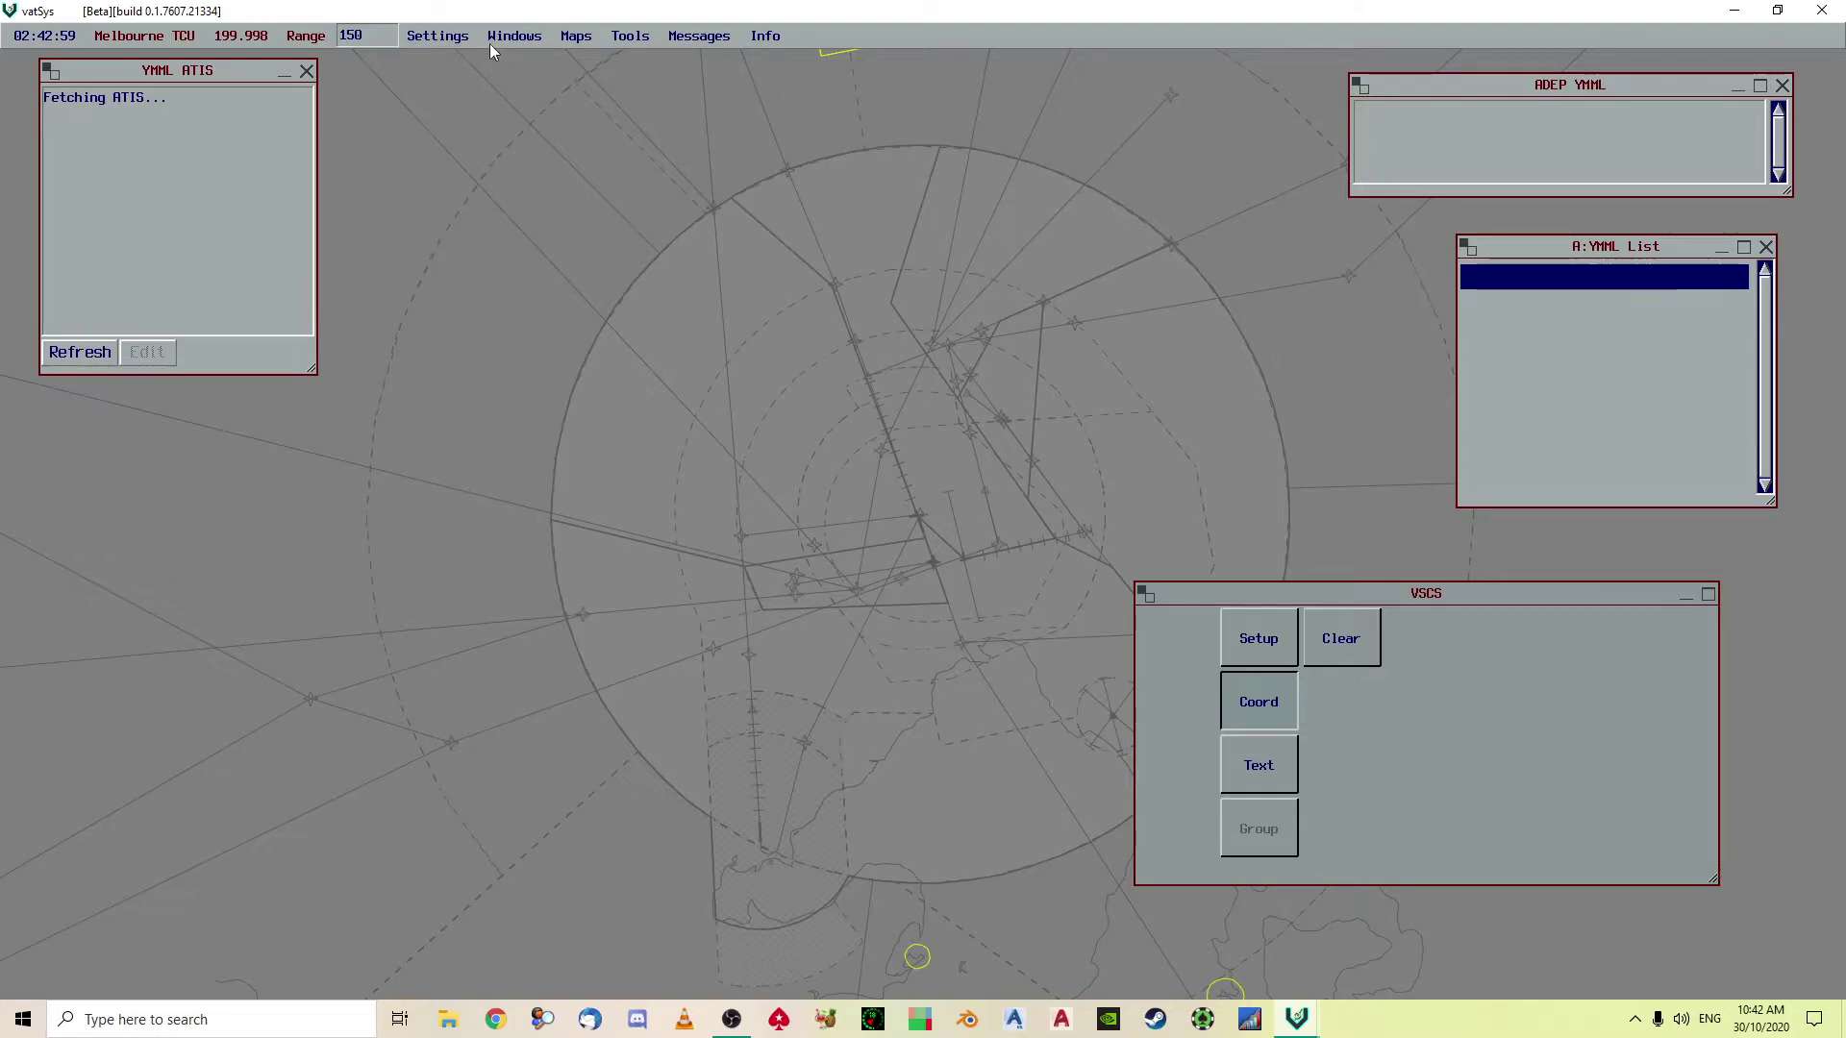
Open a Ground window and place it near the screen centre
click(440, 36)
mouse_move(512, 34)
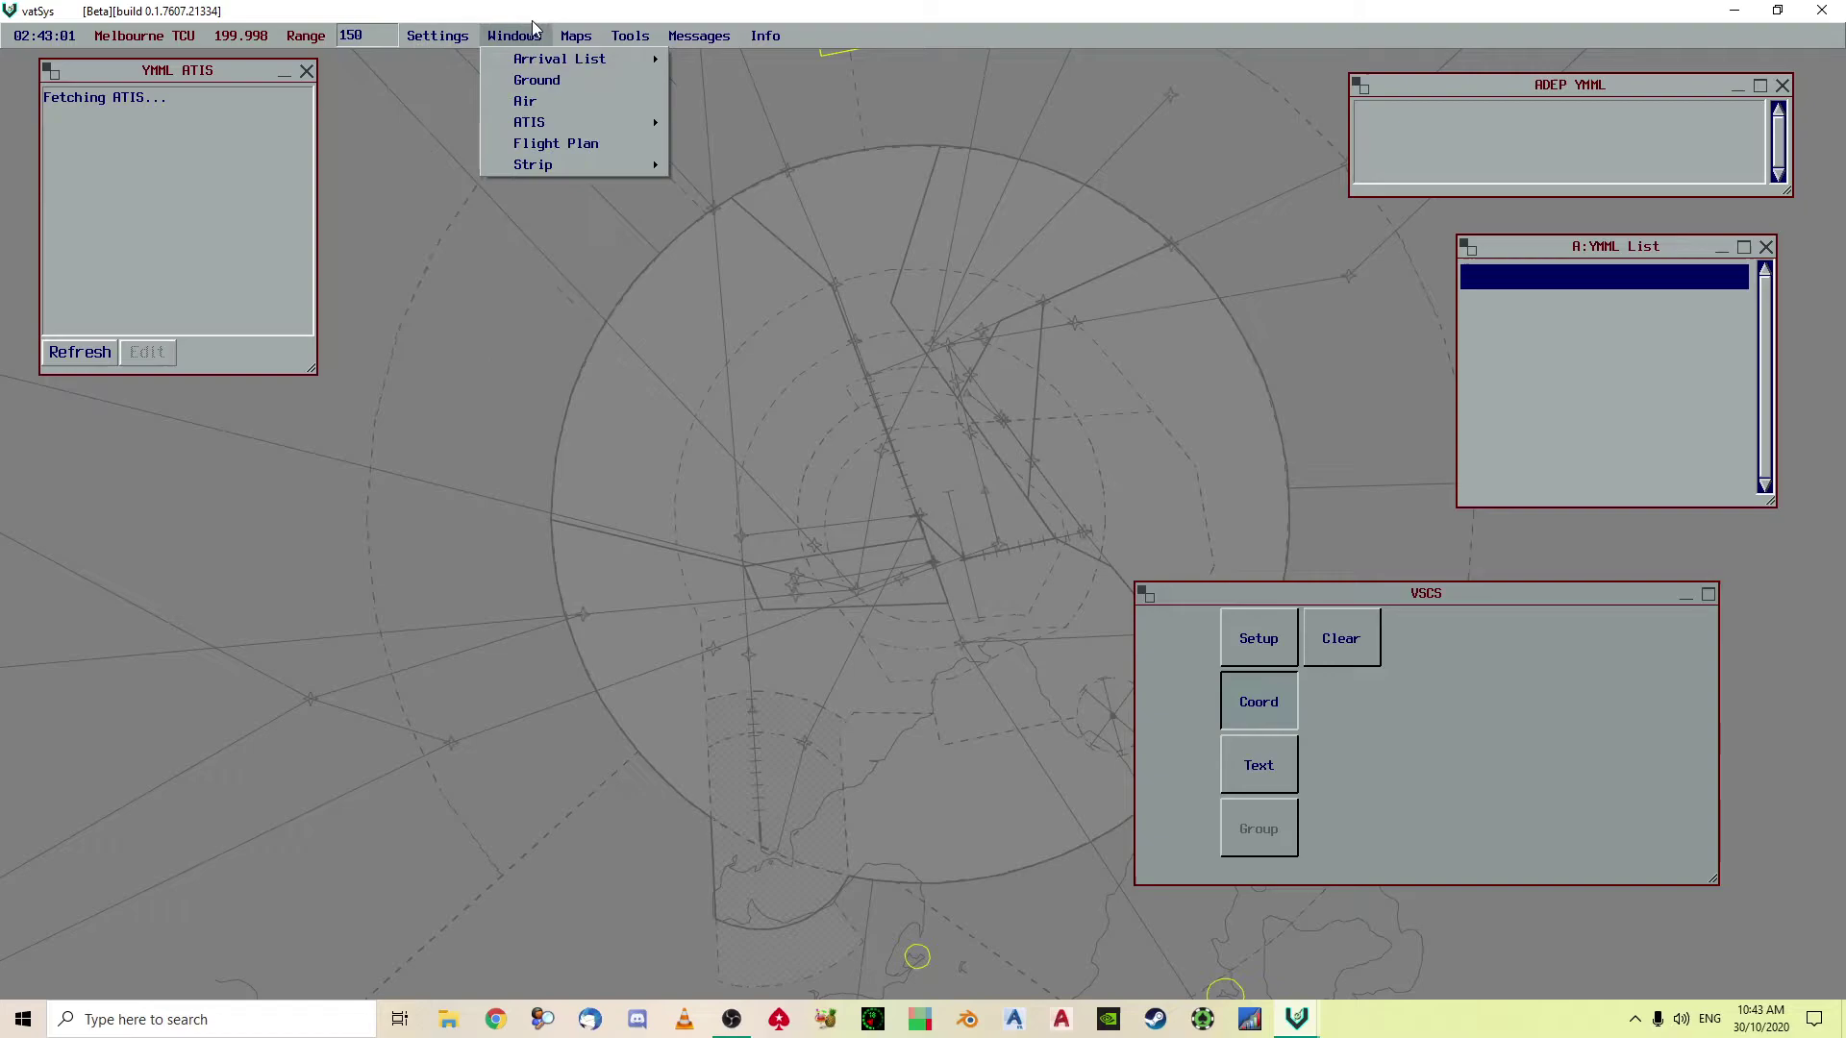
click(519, 80)
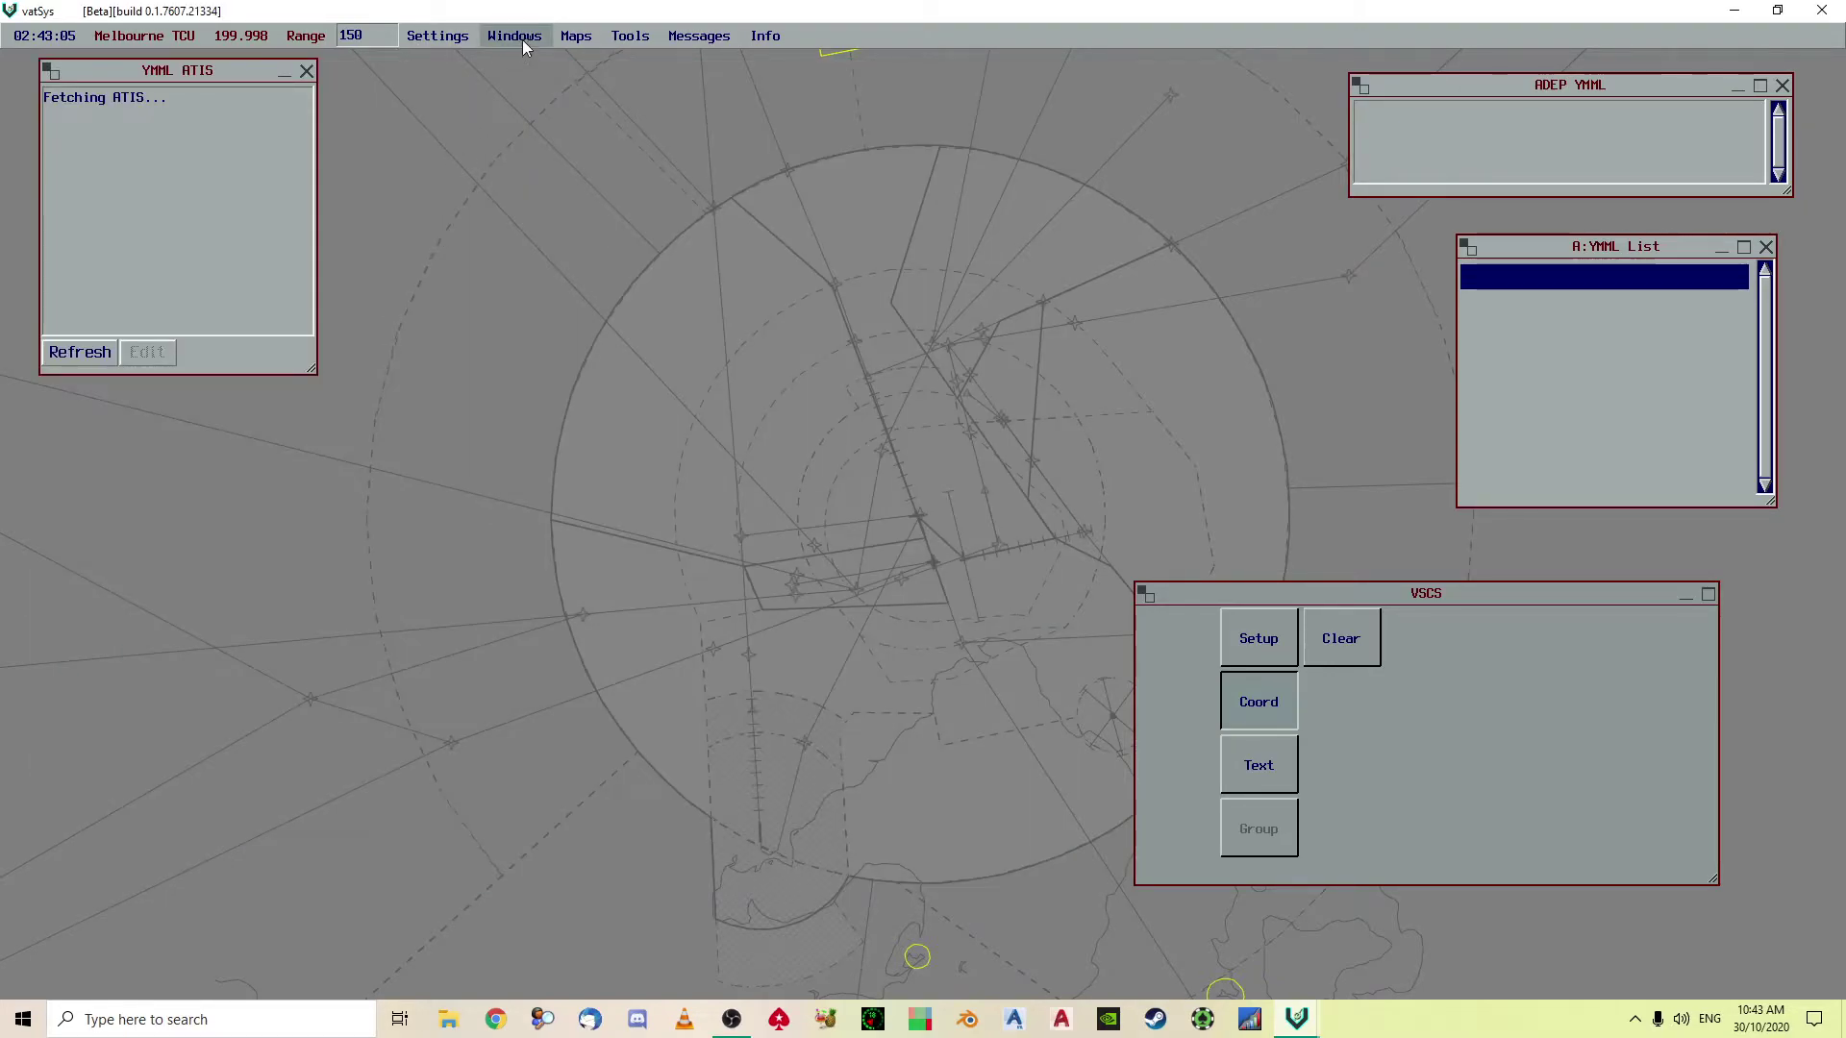
click(523, 39)
click(535, 81)
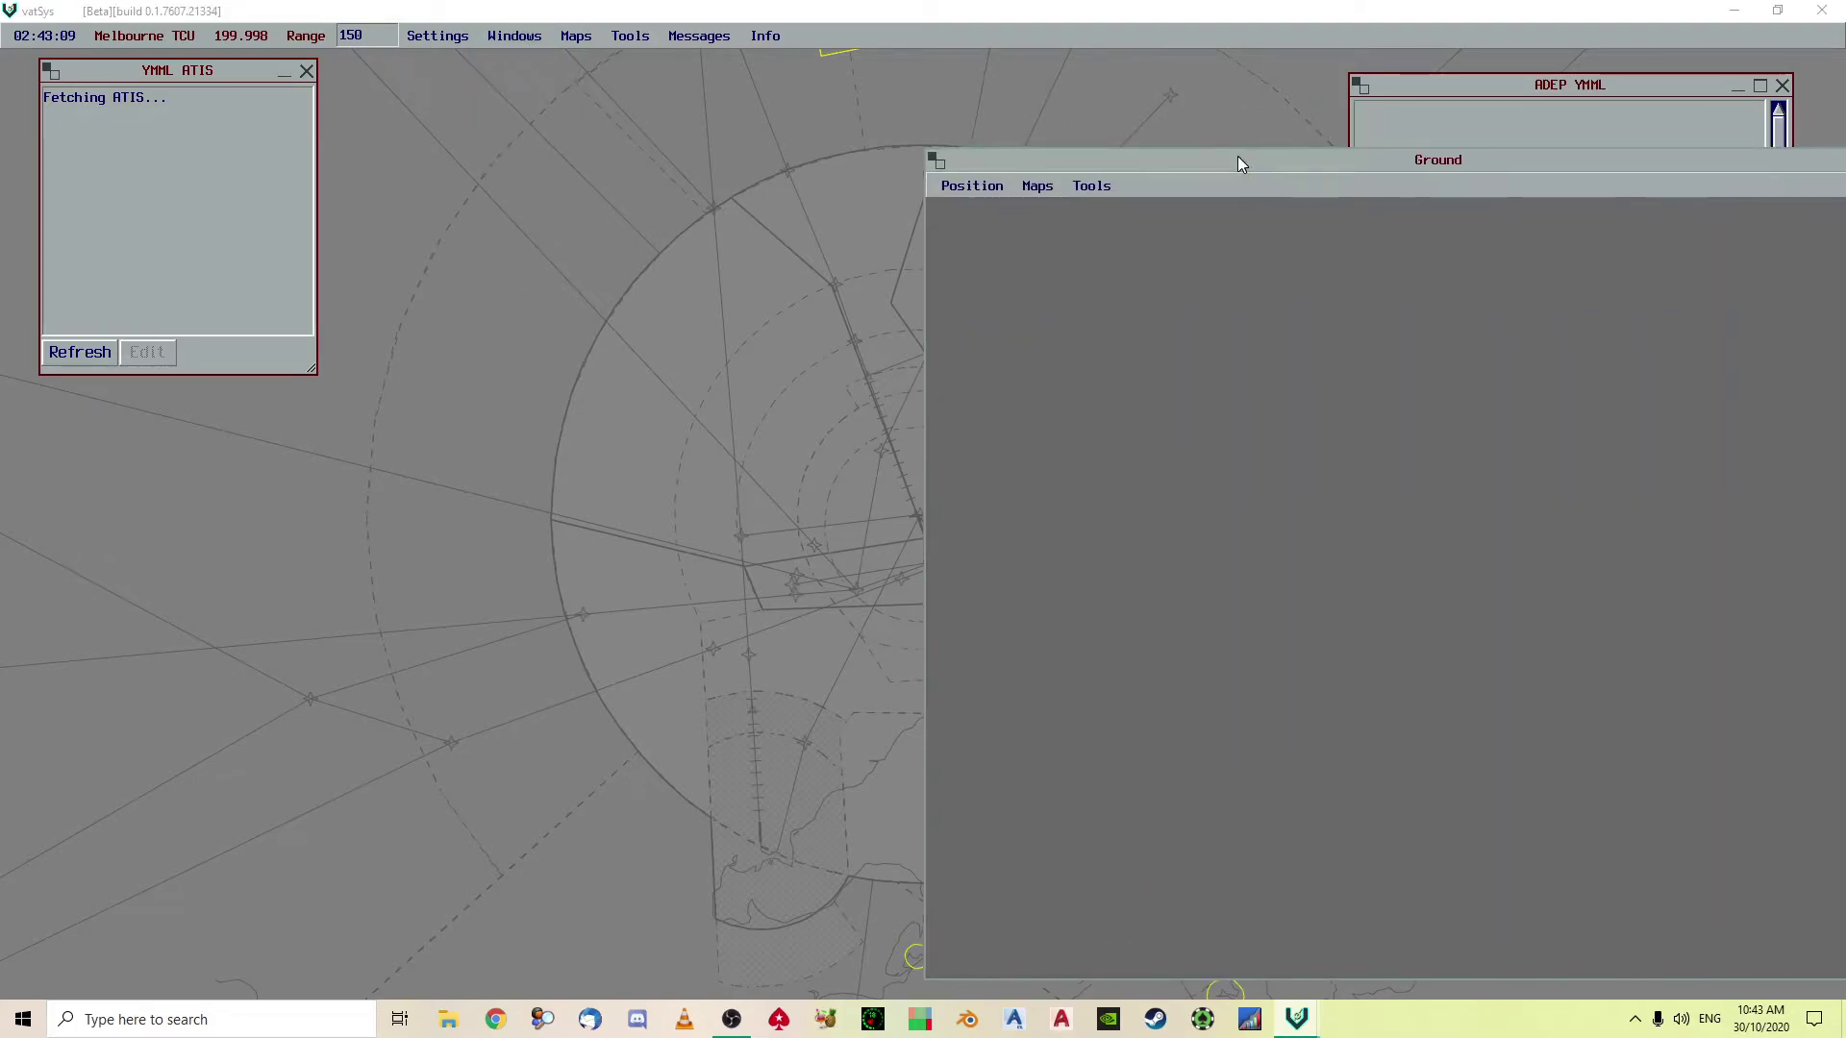
drag(1237, 157, 552, 140)
click(794, 330)
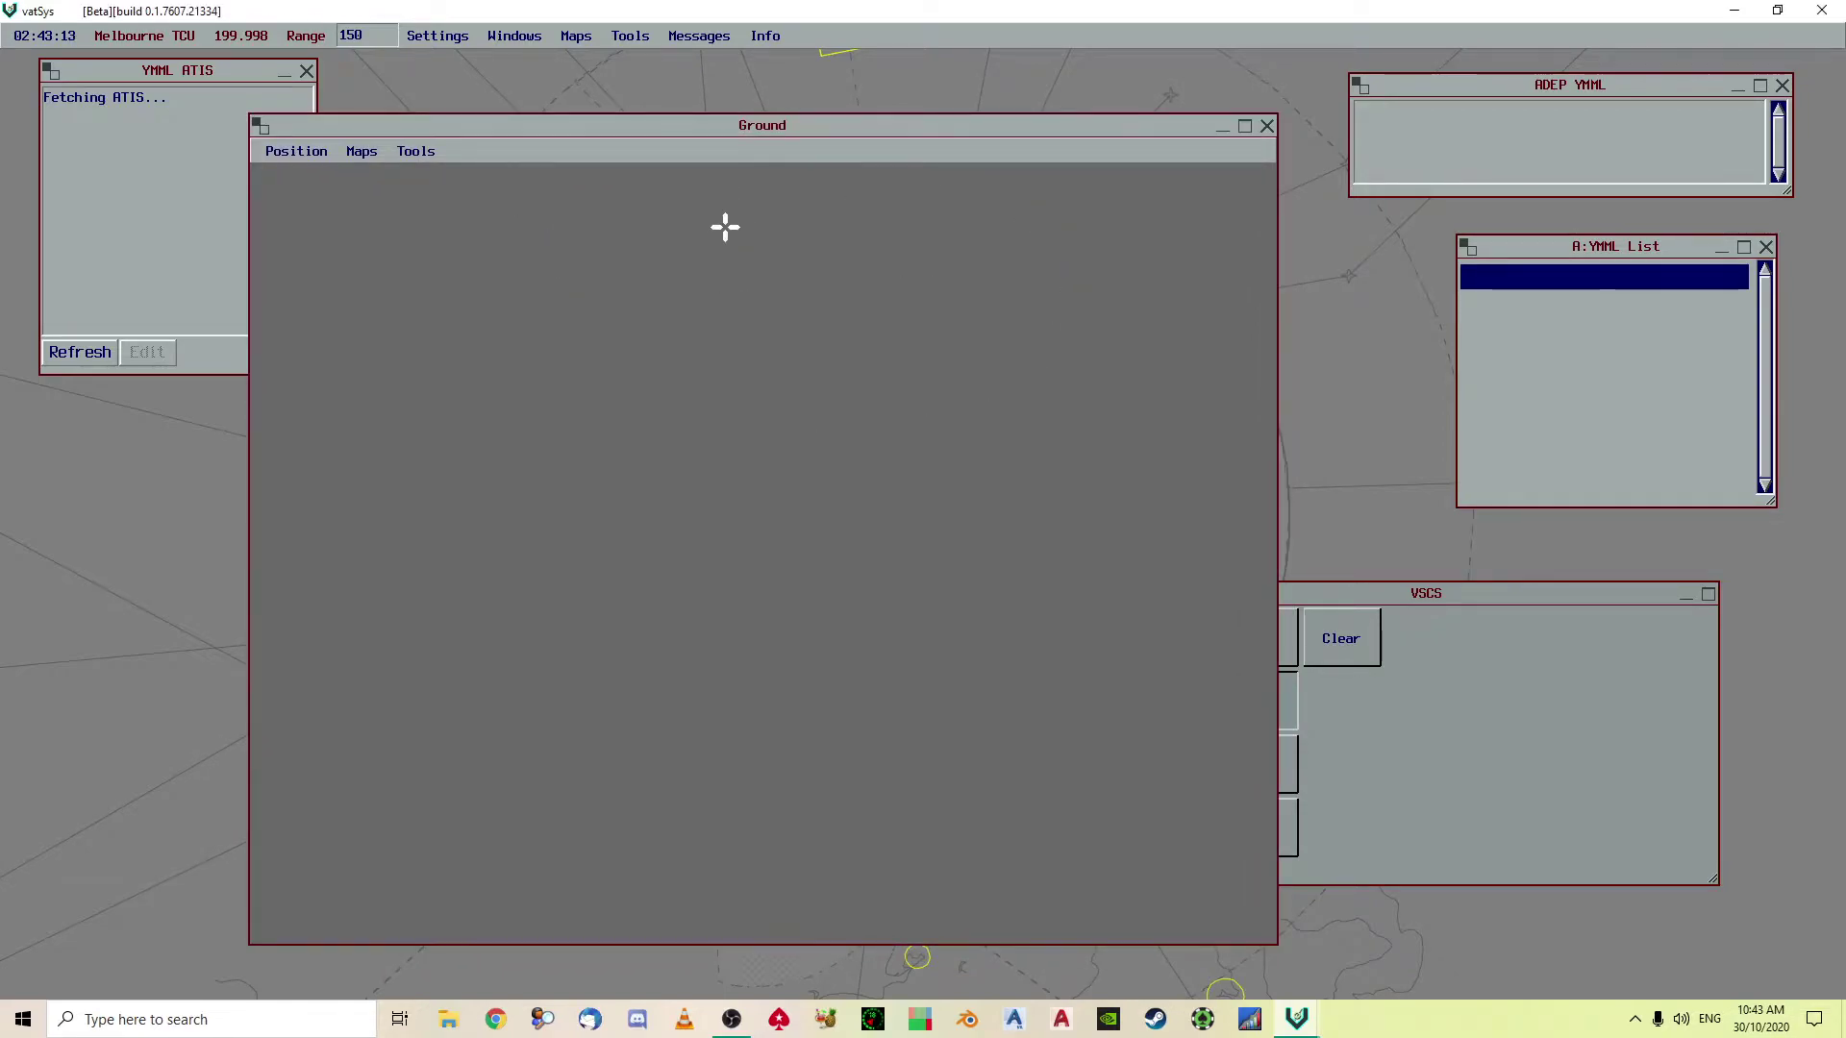
Set the Ground window's position to the YMML airport
click(312, 149)
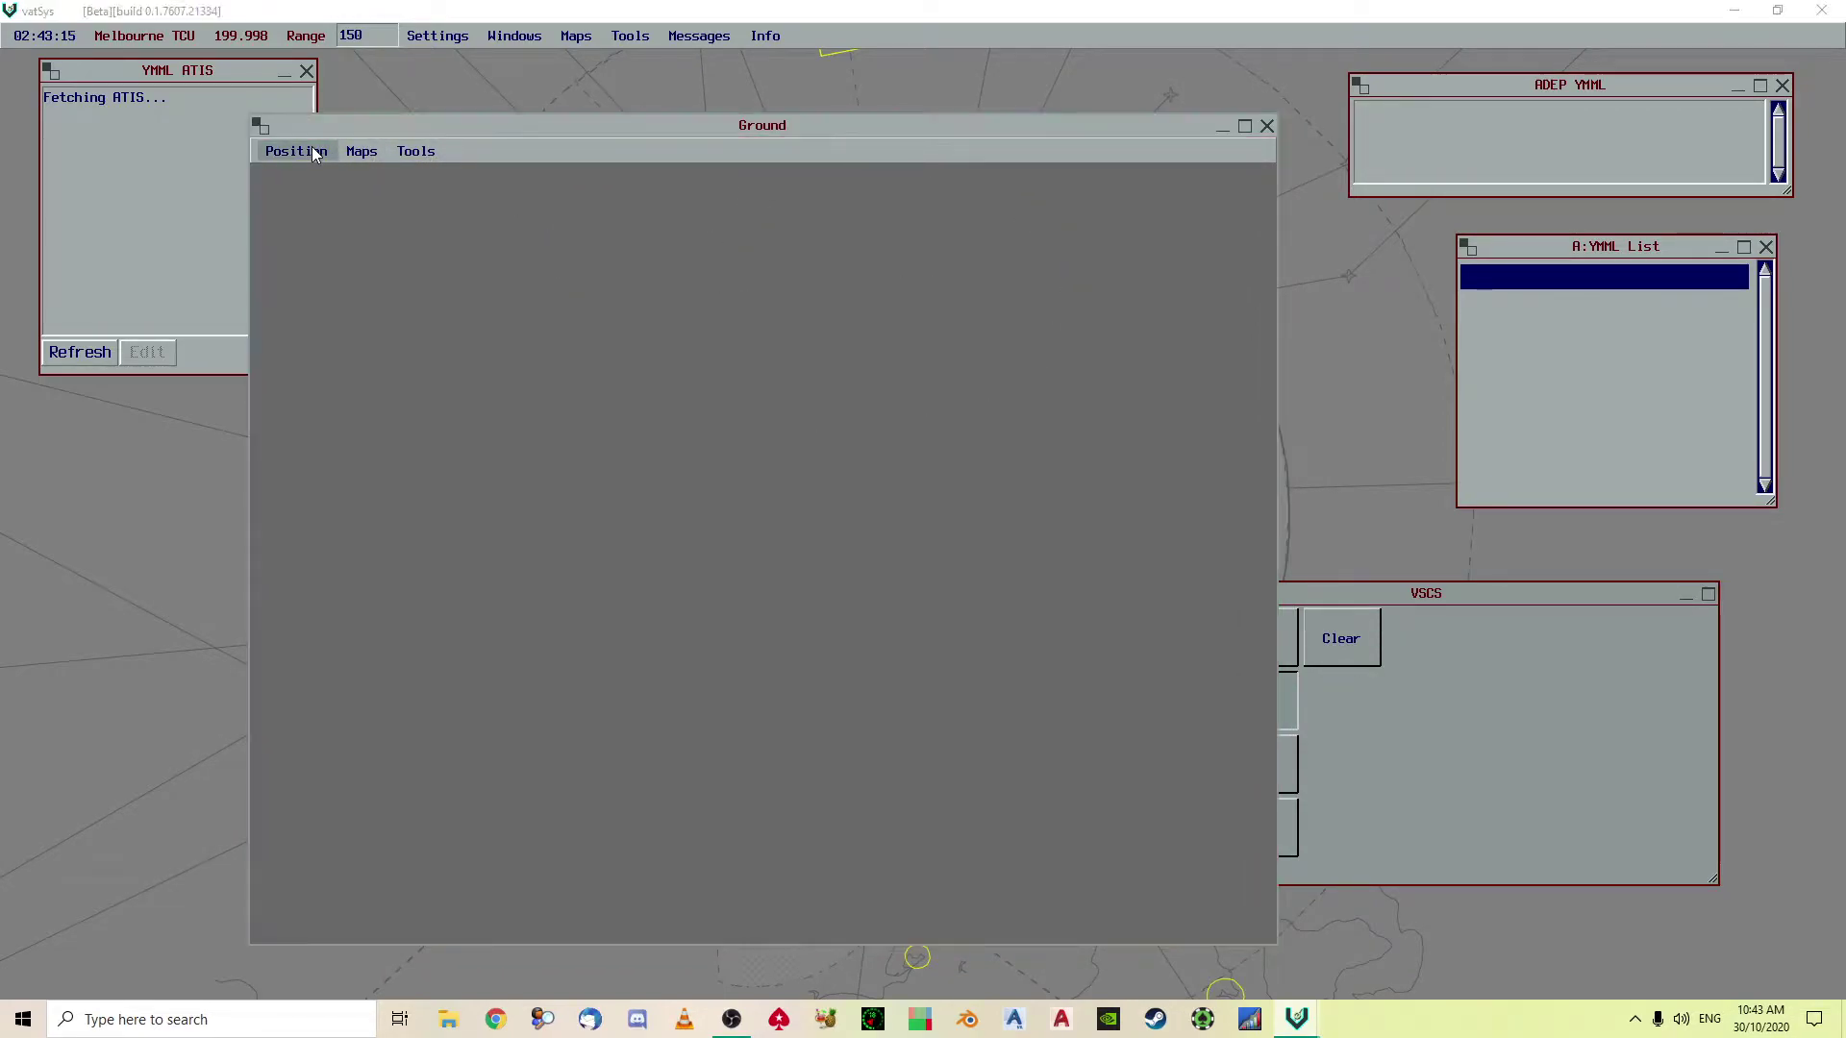
click(312, 152)
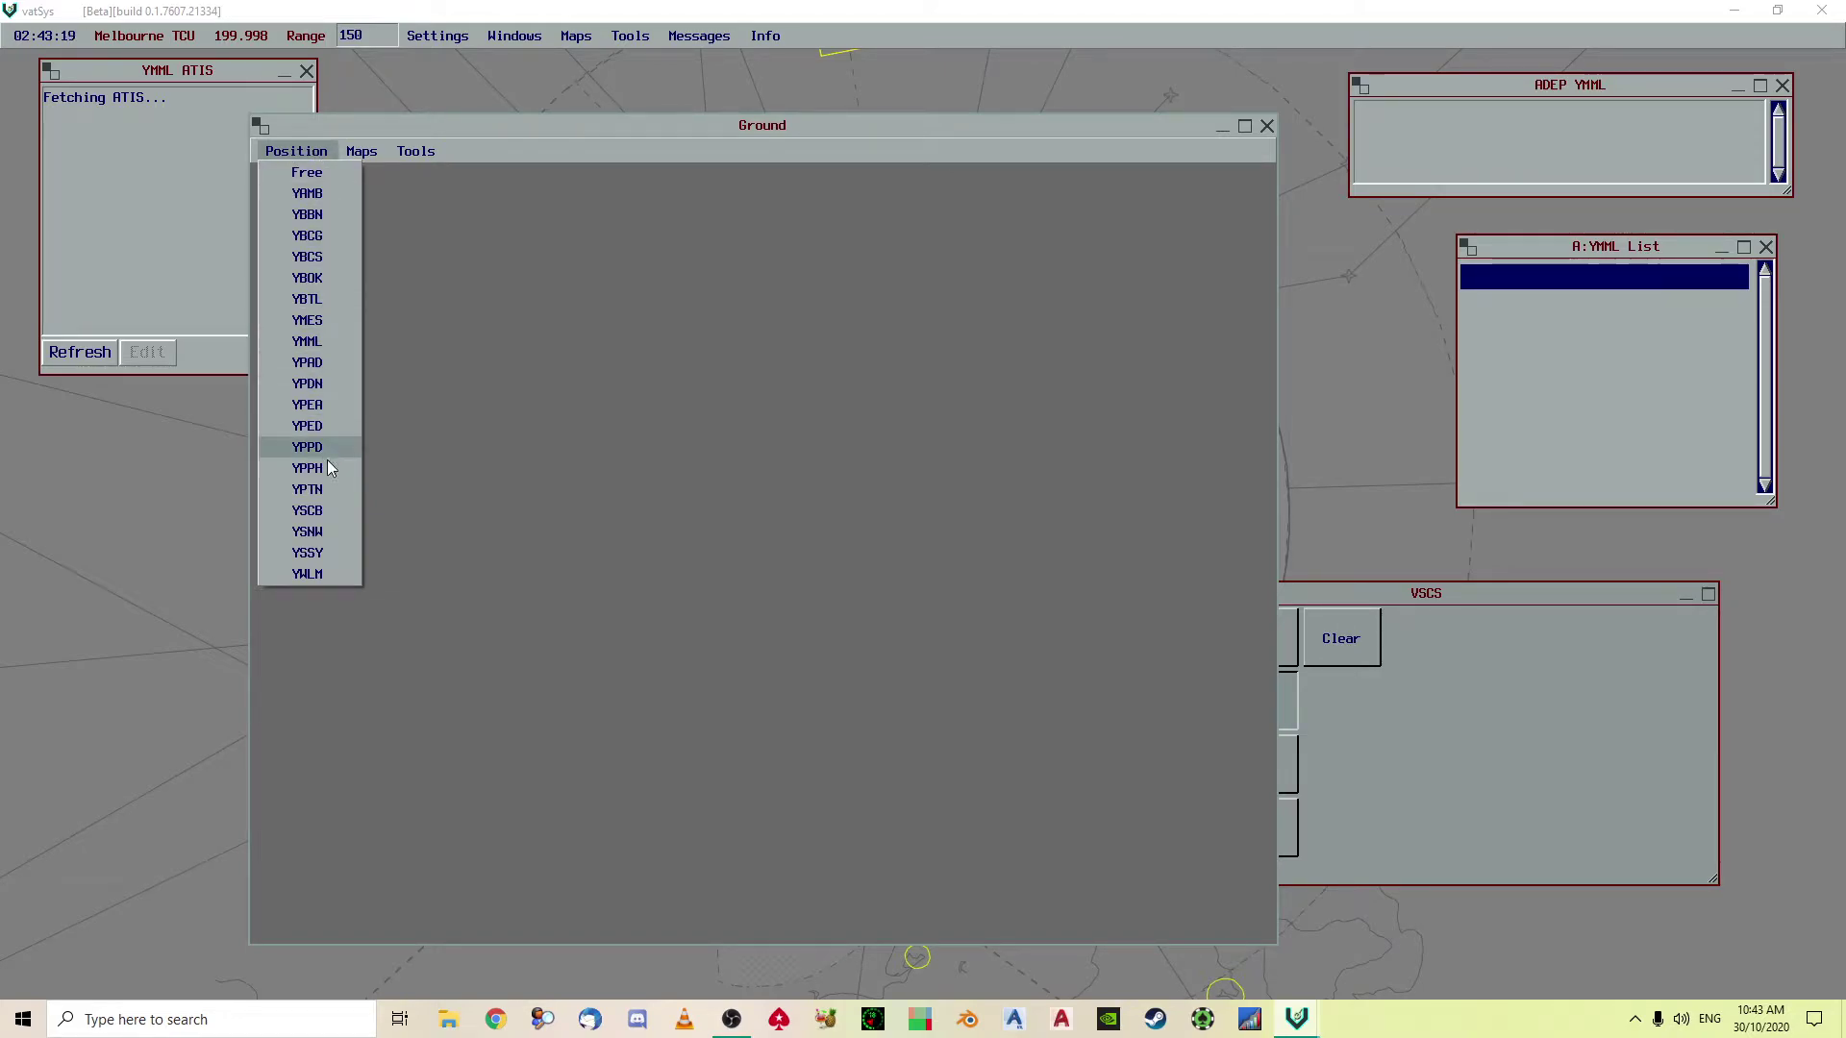
click(312, 342)
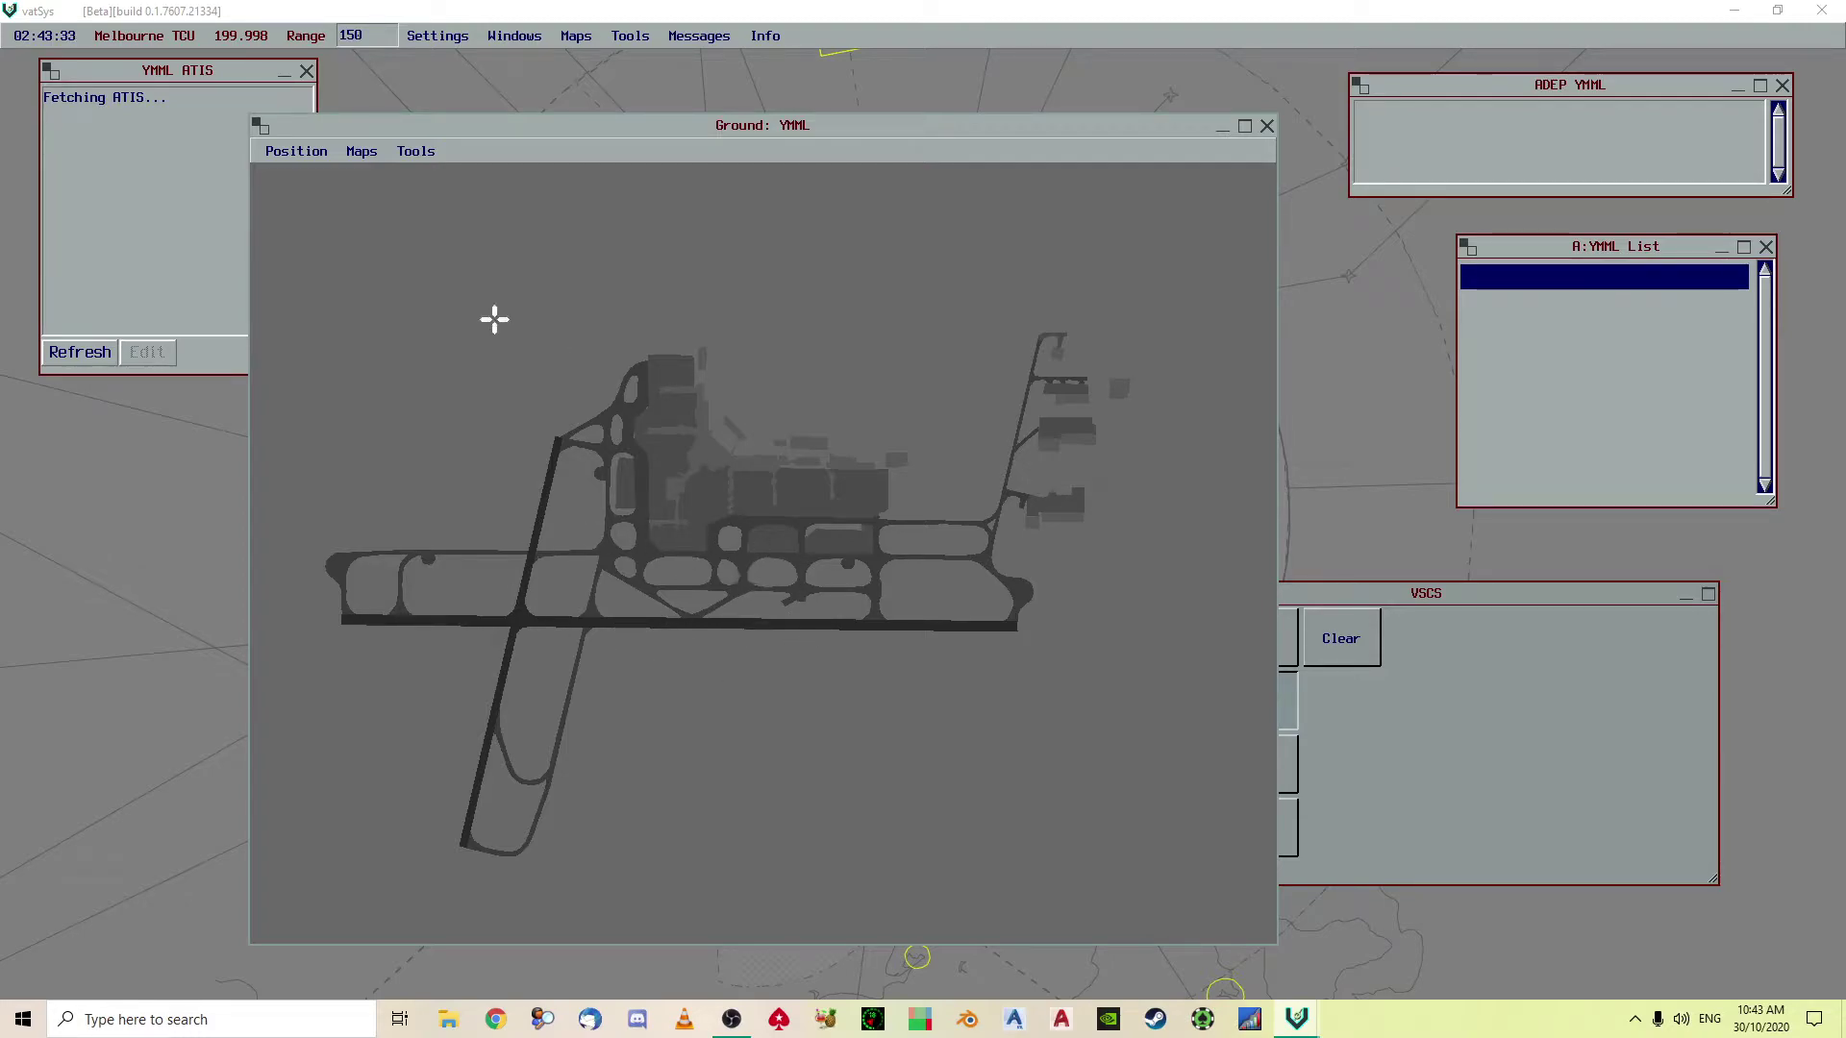
Switch the Ground window's position to Free
click(560, 707)
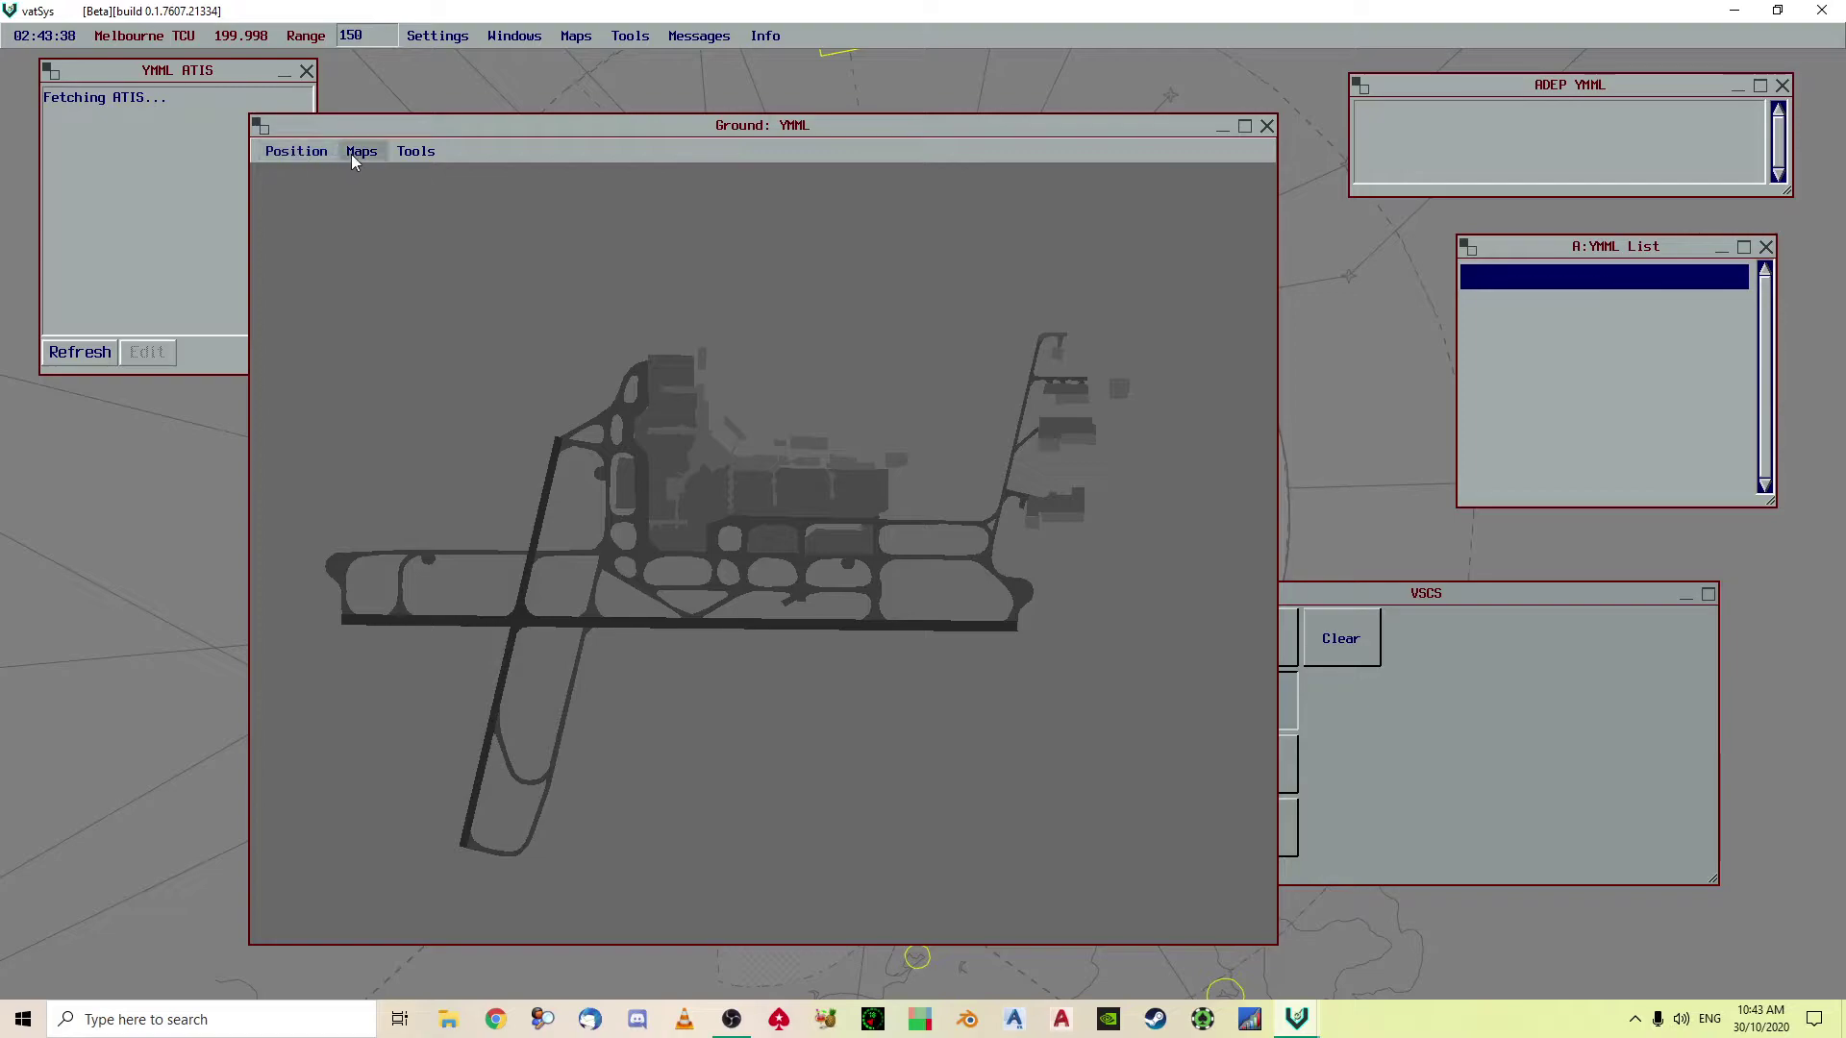
click(308, 154)
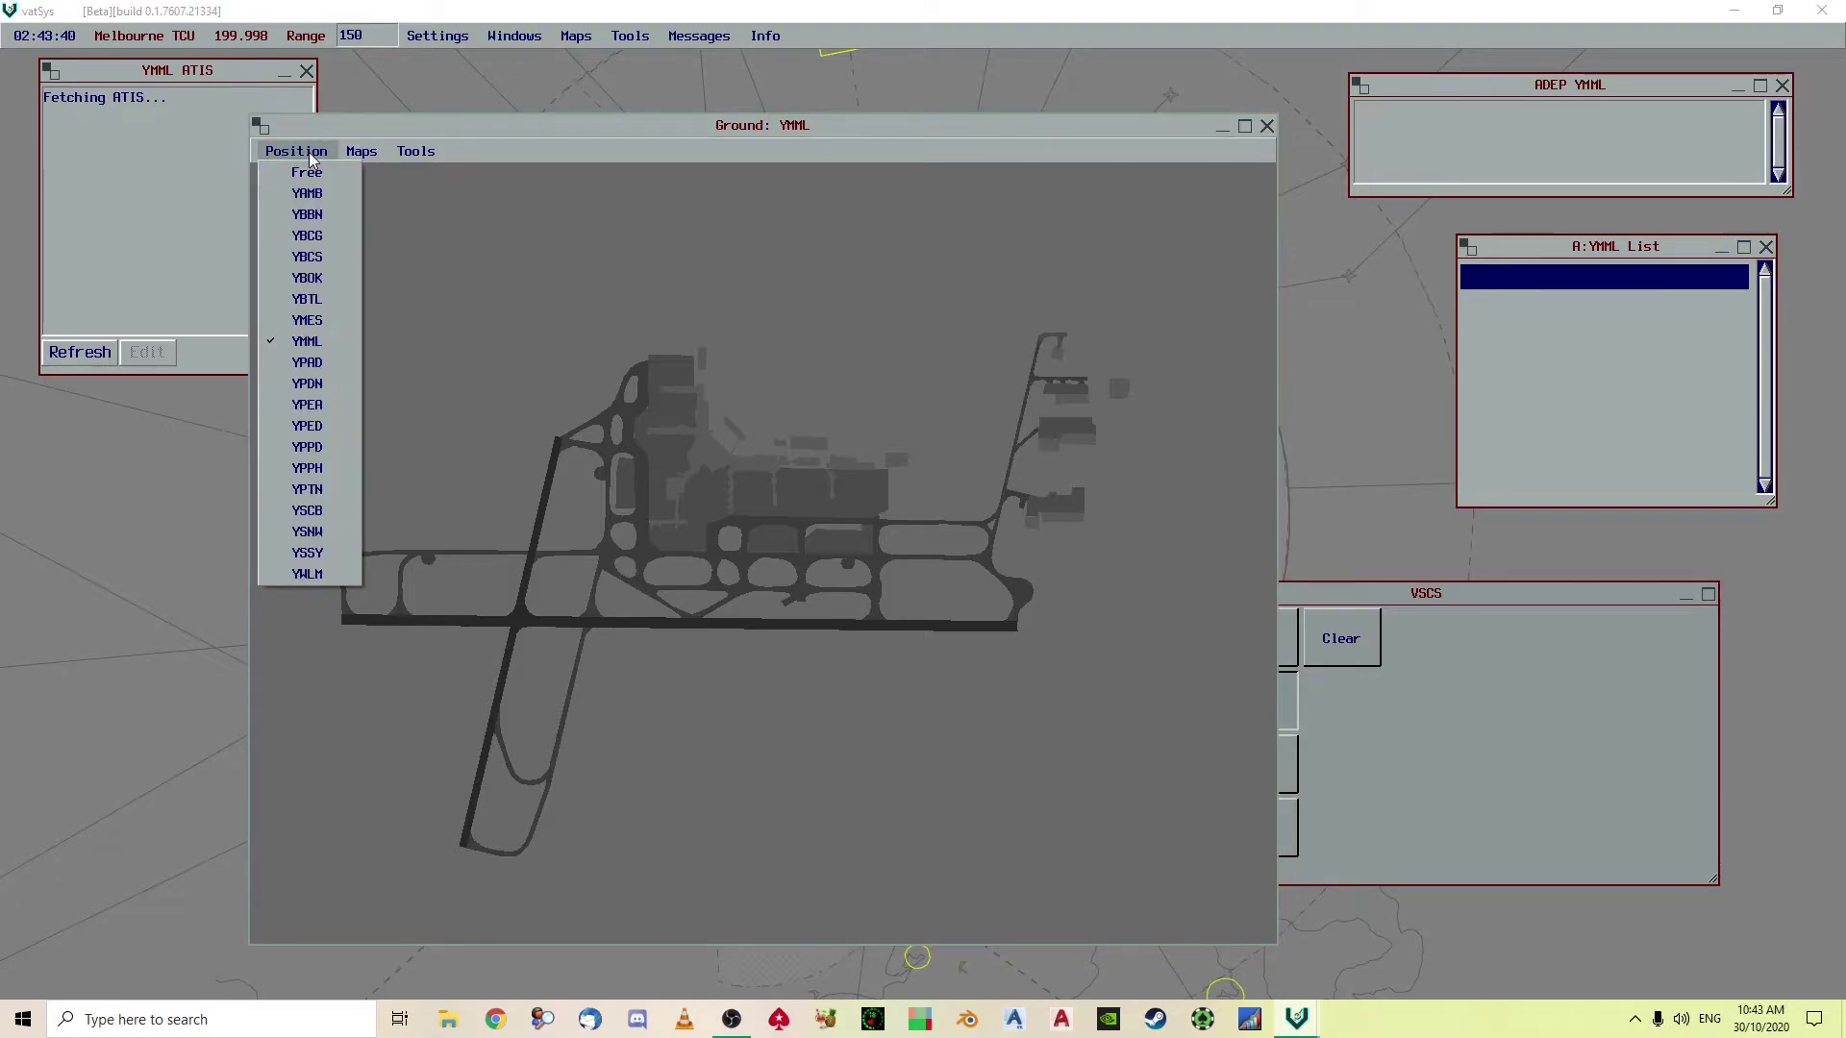
click(304, 173)
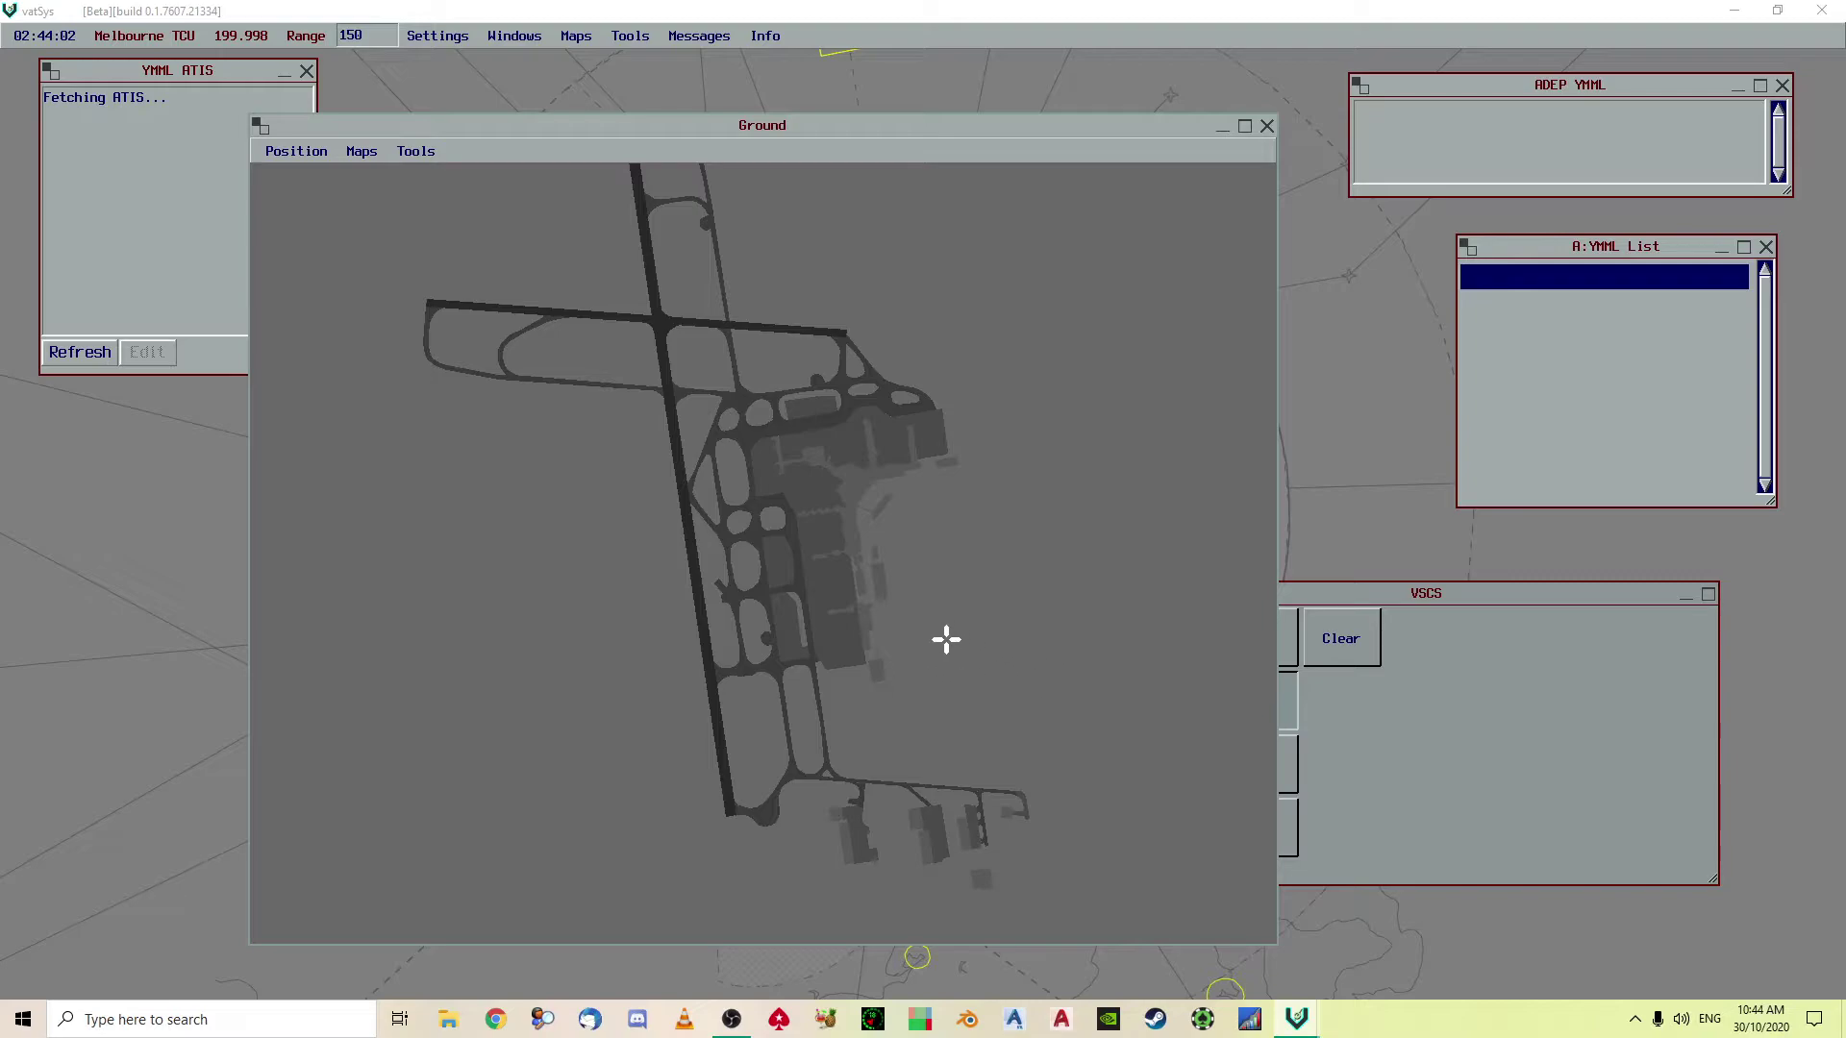
Zoom and pan the YMML ground layout into a good view
scroll(946, 639, down, 1)
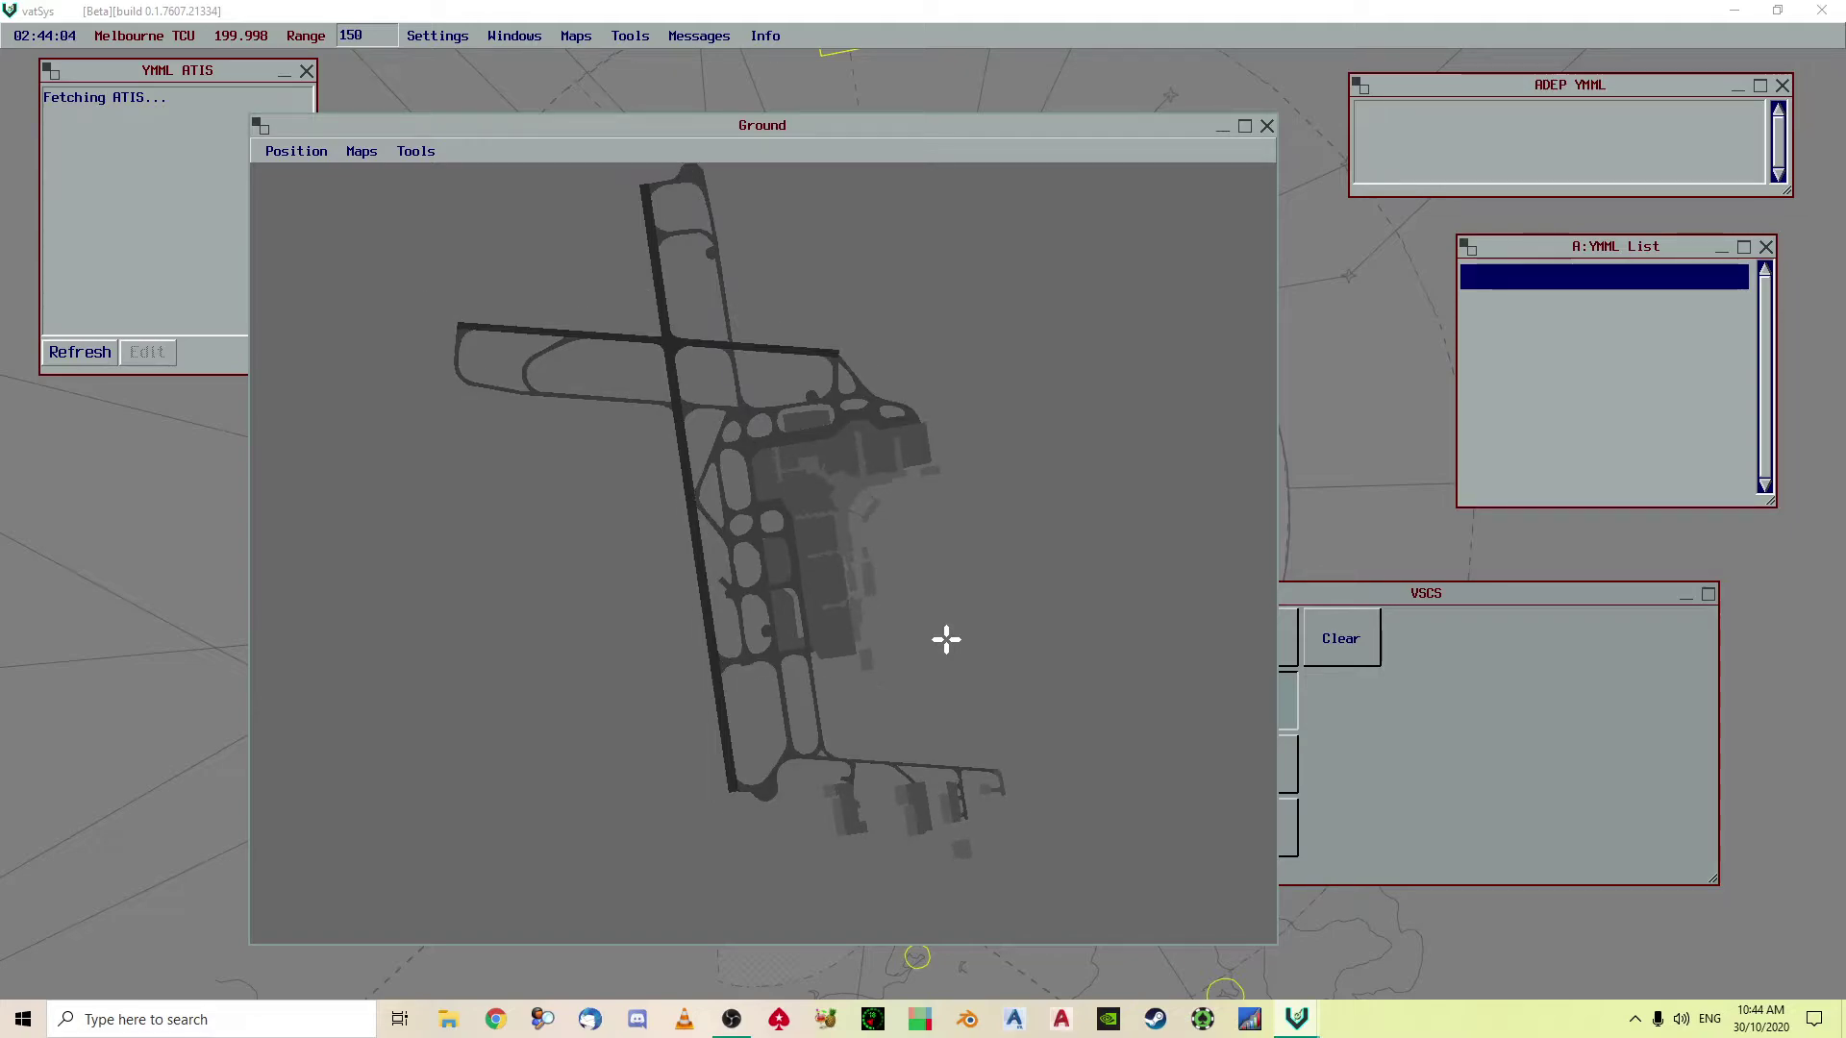
scroll(946, 639, down, 1)
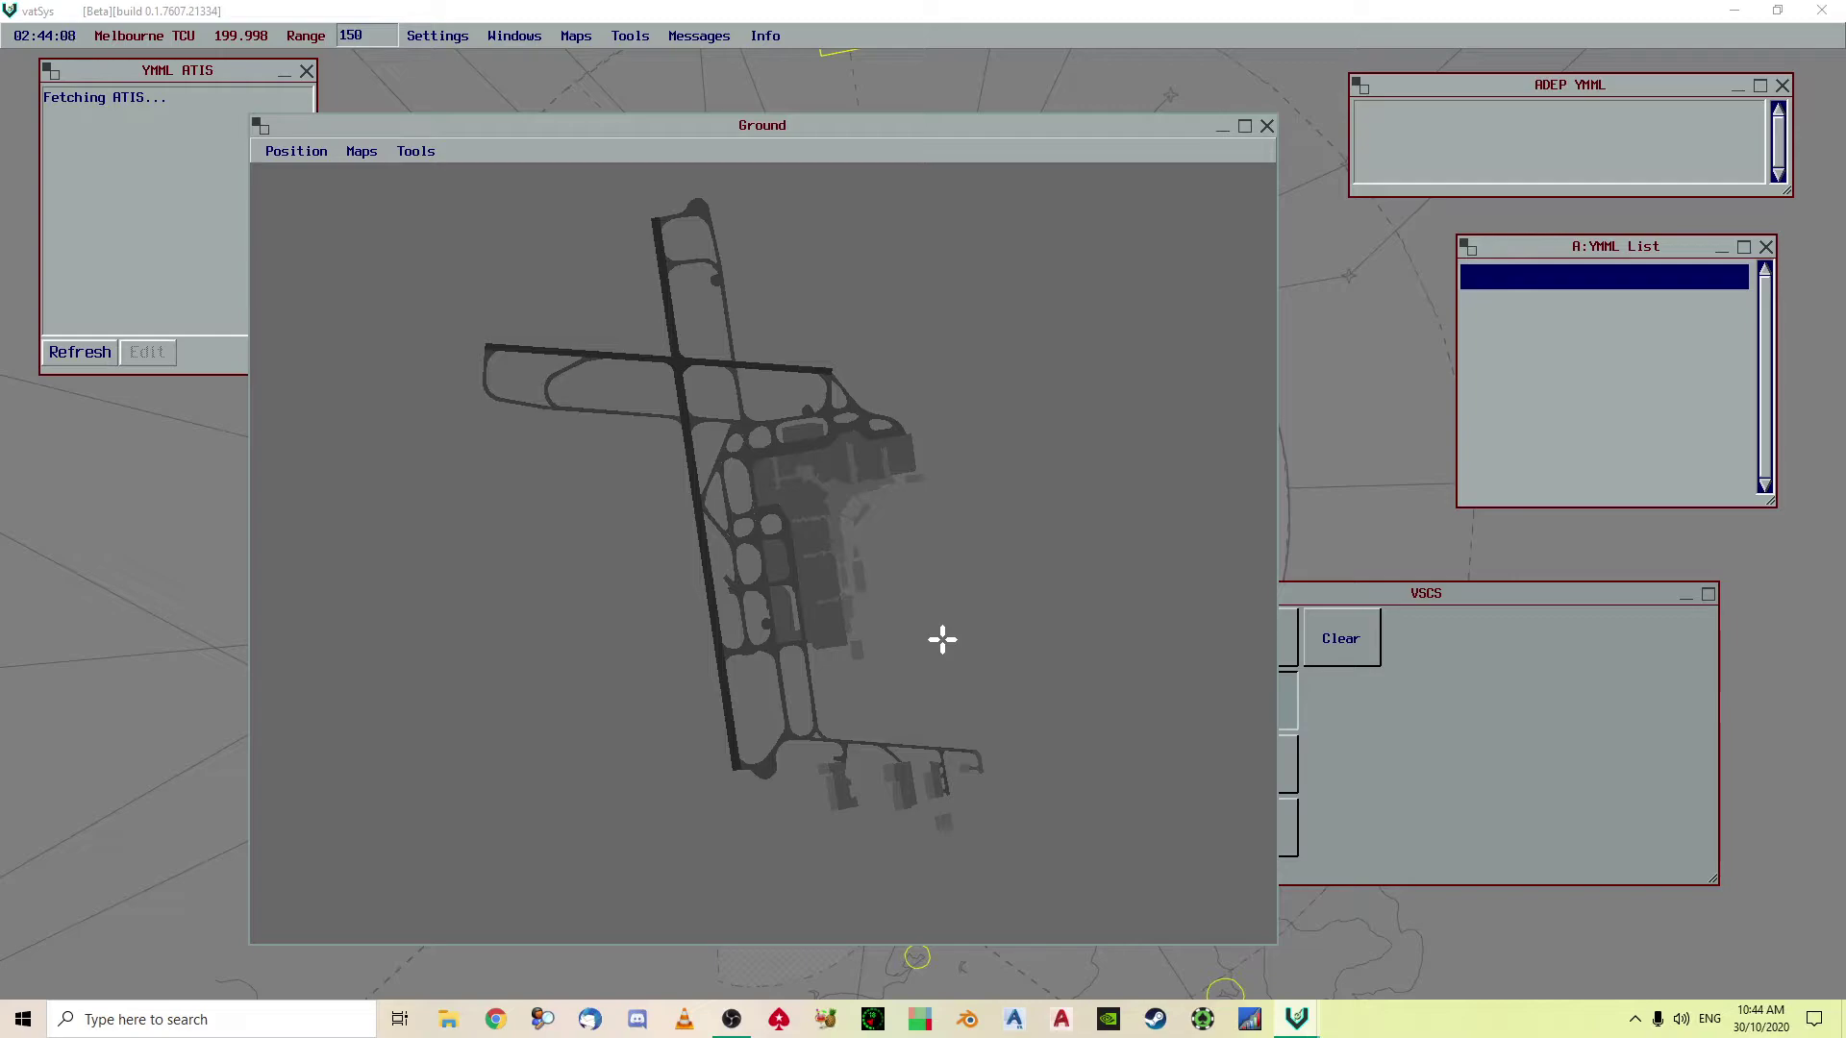
scroll(940, 639, up, 1)
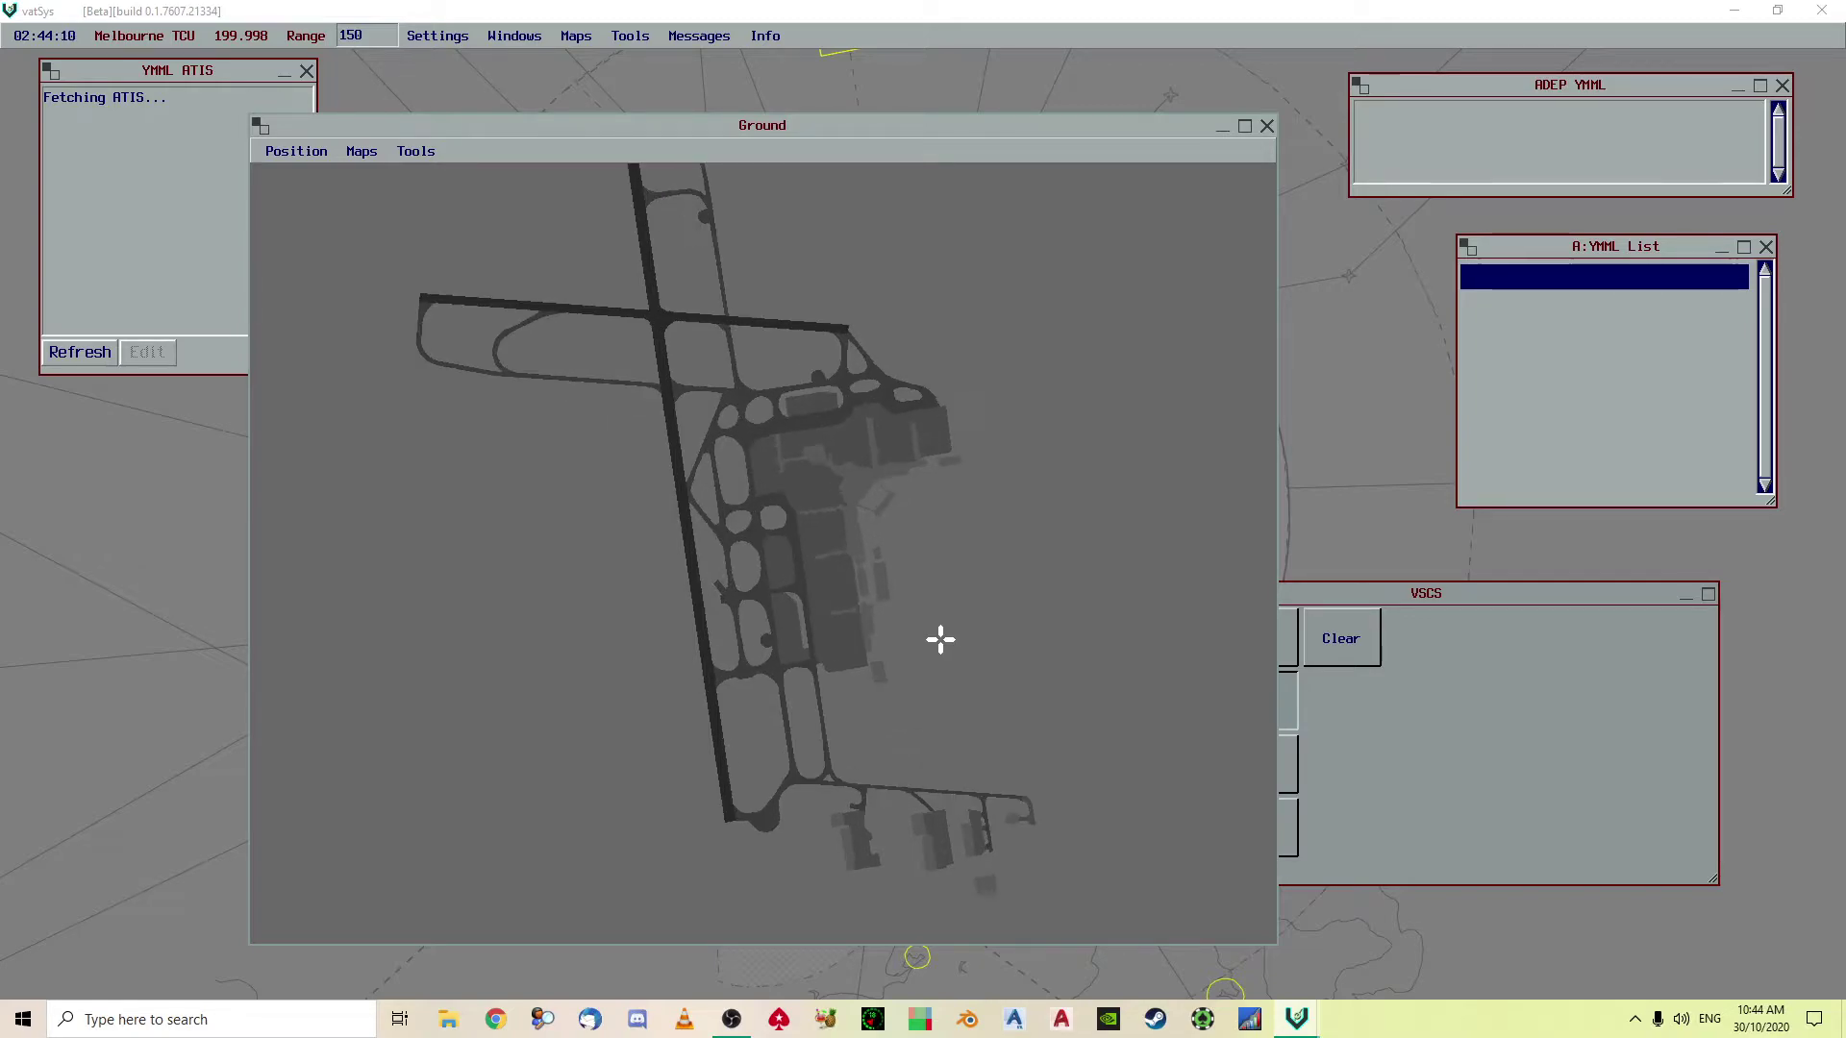
scroll(940, 640, down, 1)
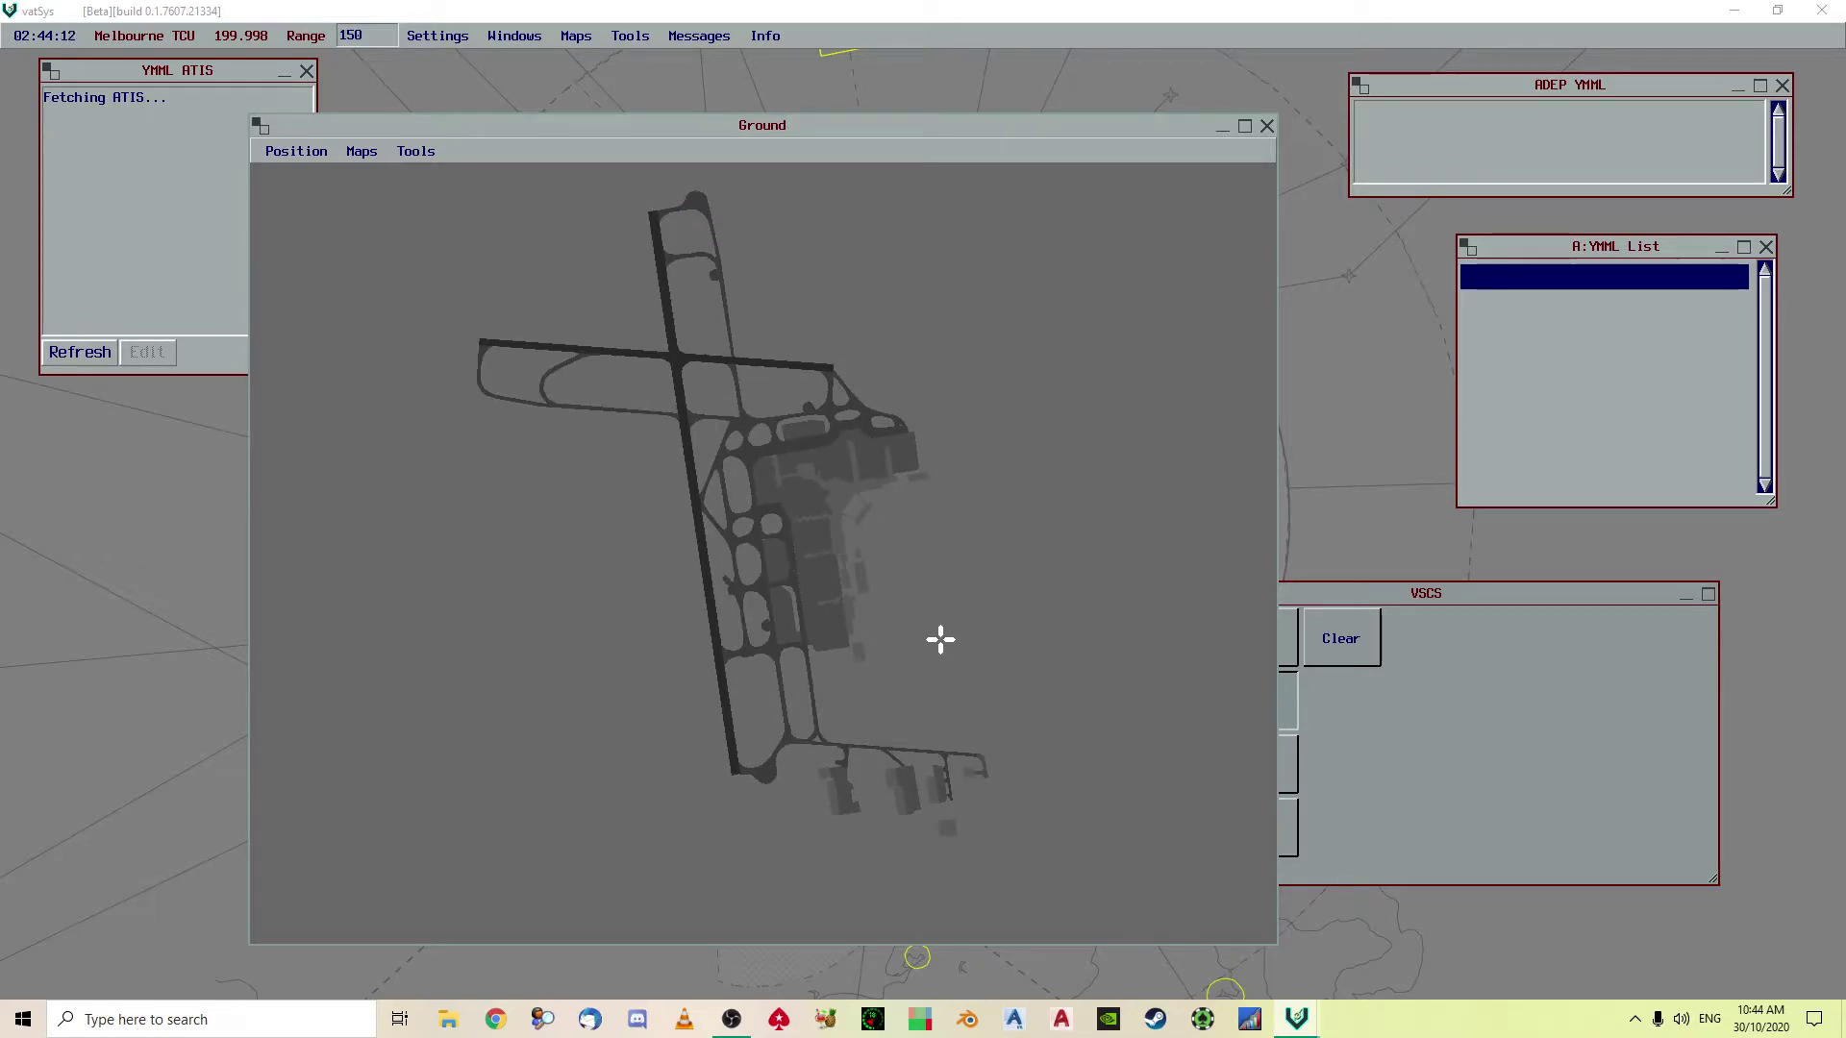
scroll(940, 639, up, 1)
scroll(935, 645, down, 1)
key(Right)
key(Left)
Enable the ASMGCS_TAXI_ALL taxiway label map and nudge the Ground and VSCS windows into full view
click(296, 151)
click(361, 151)
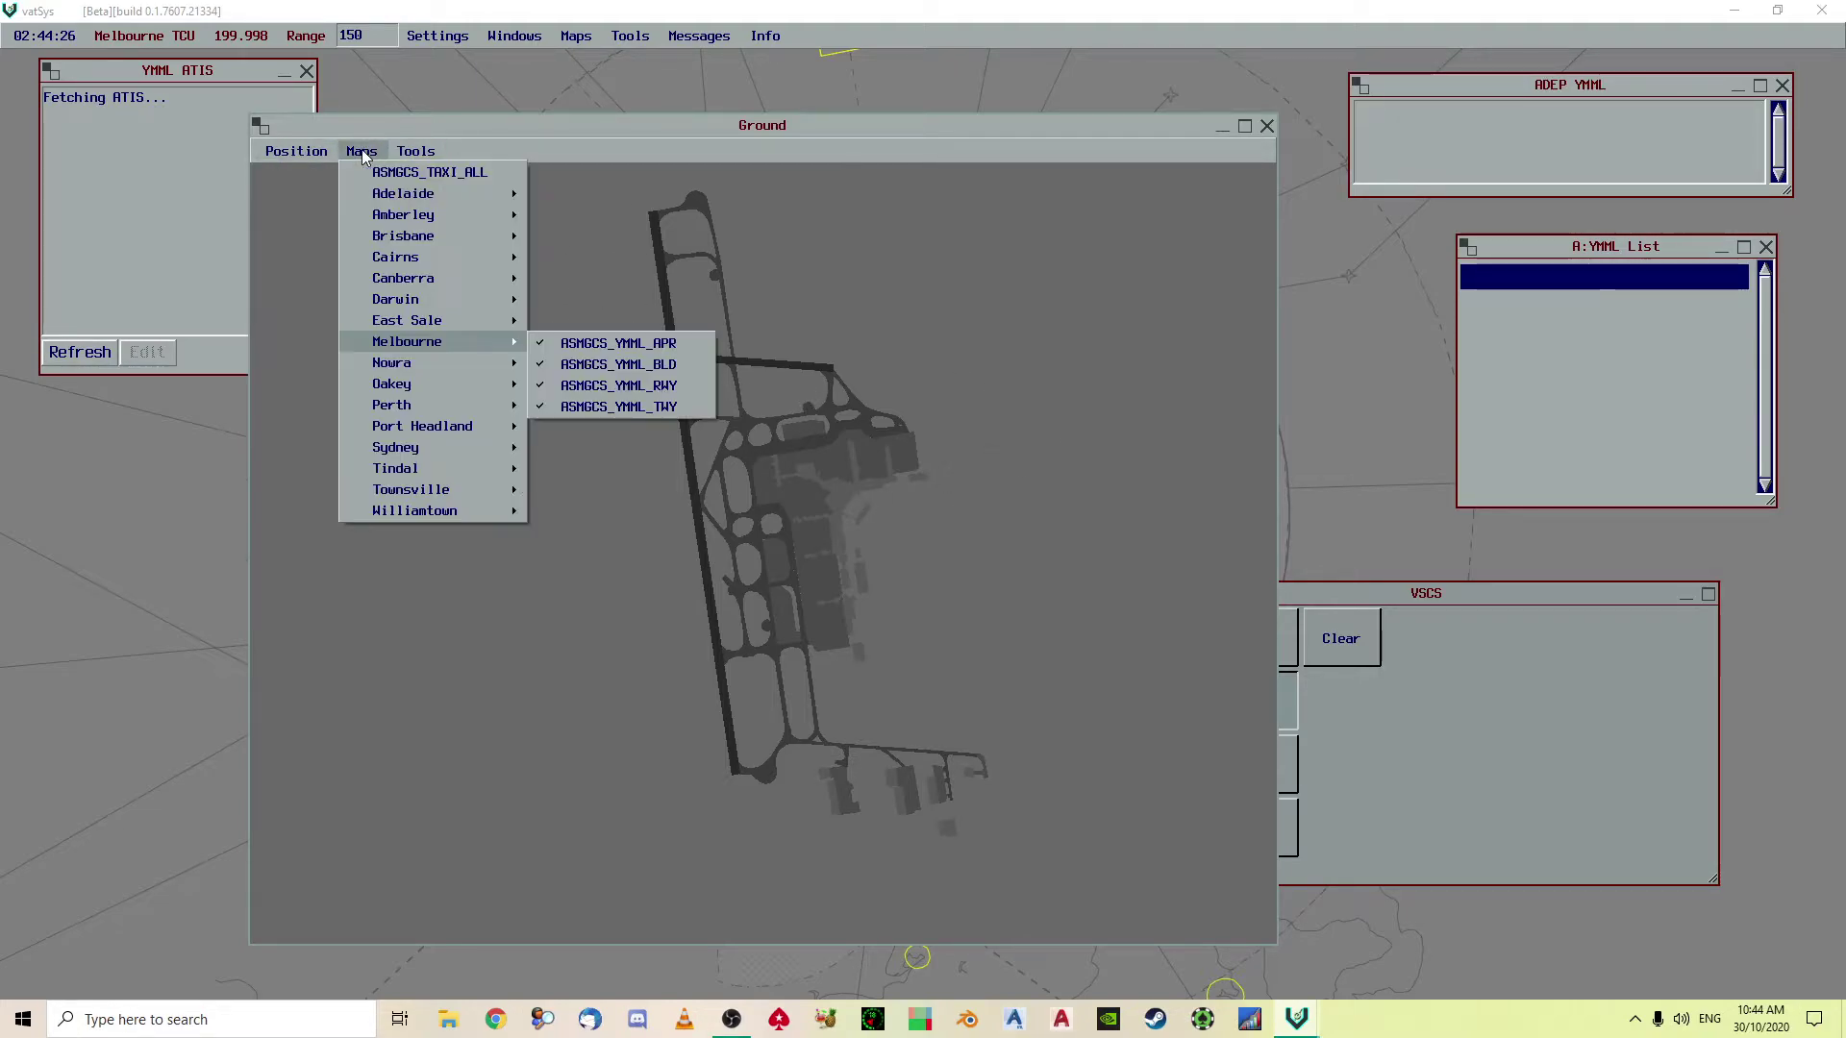
click(375, 173)
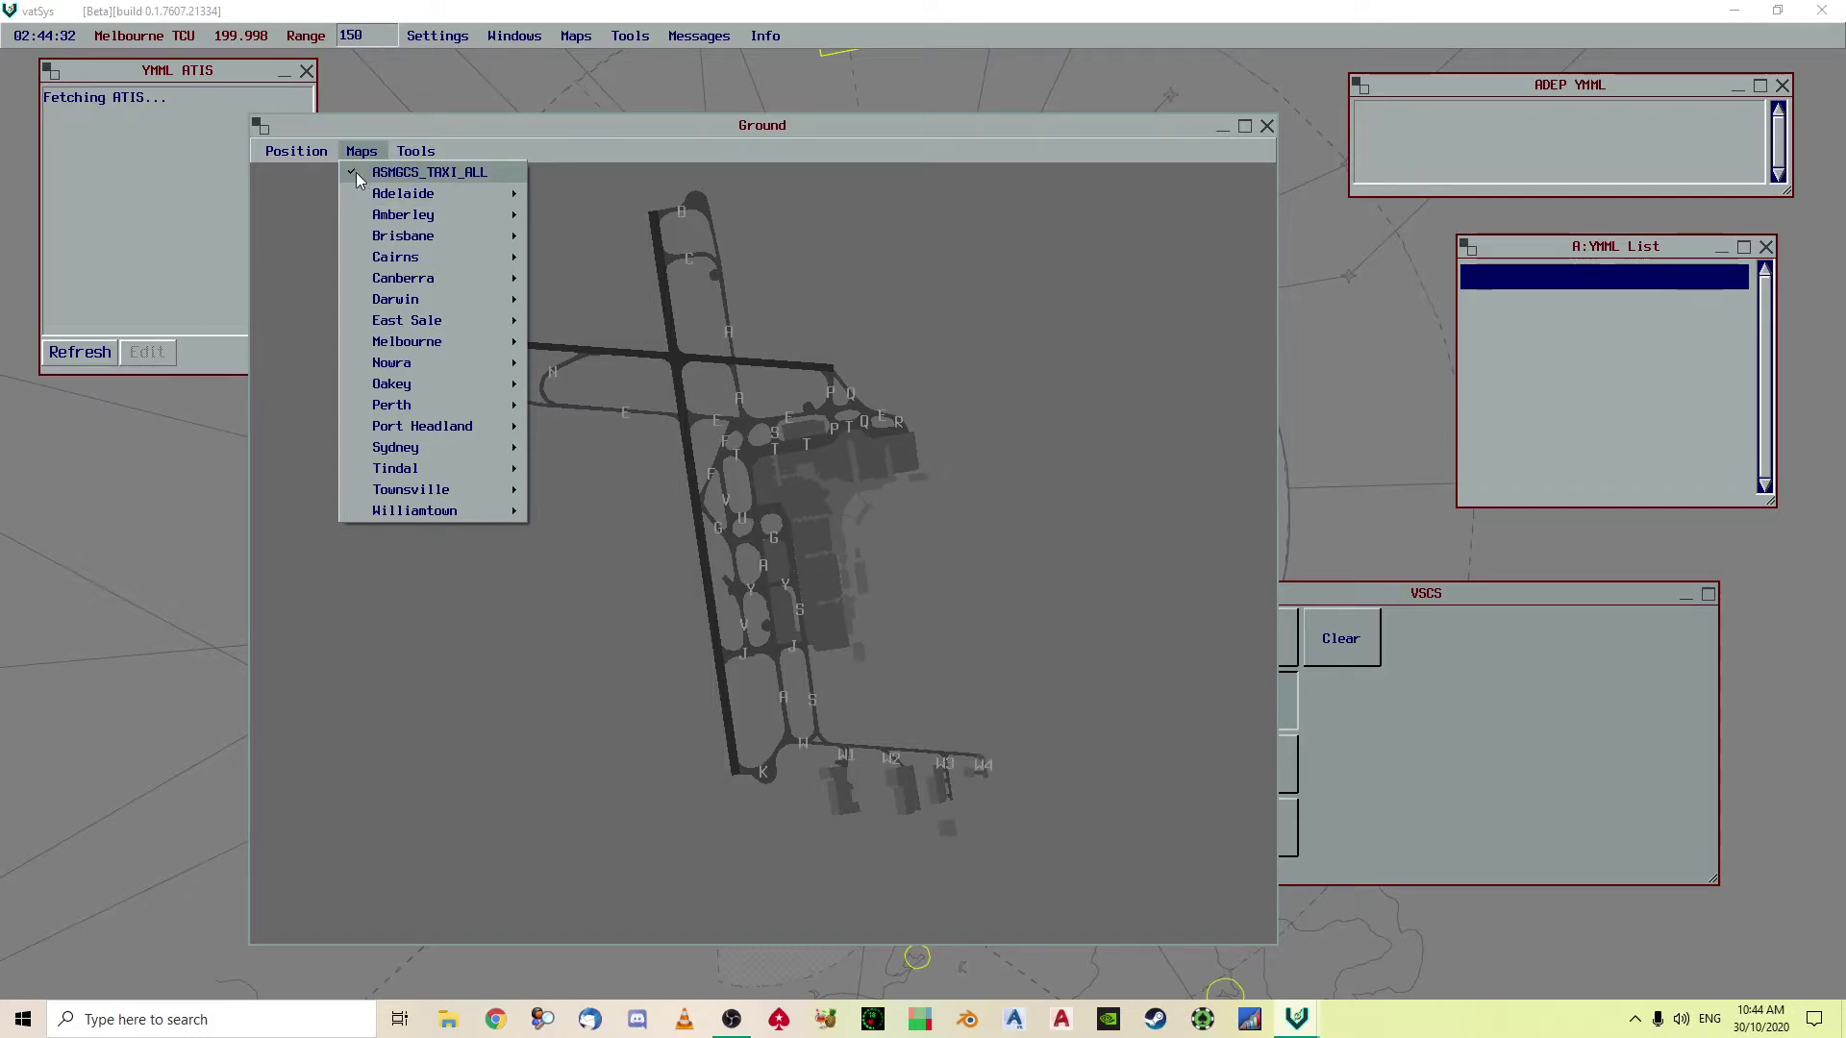
click(575, 499)
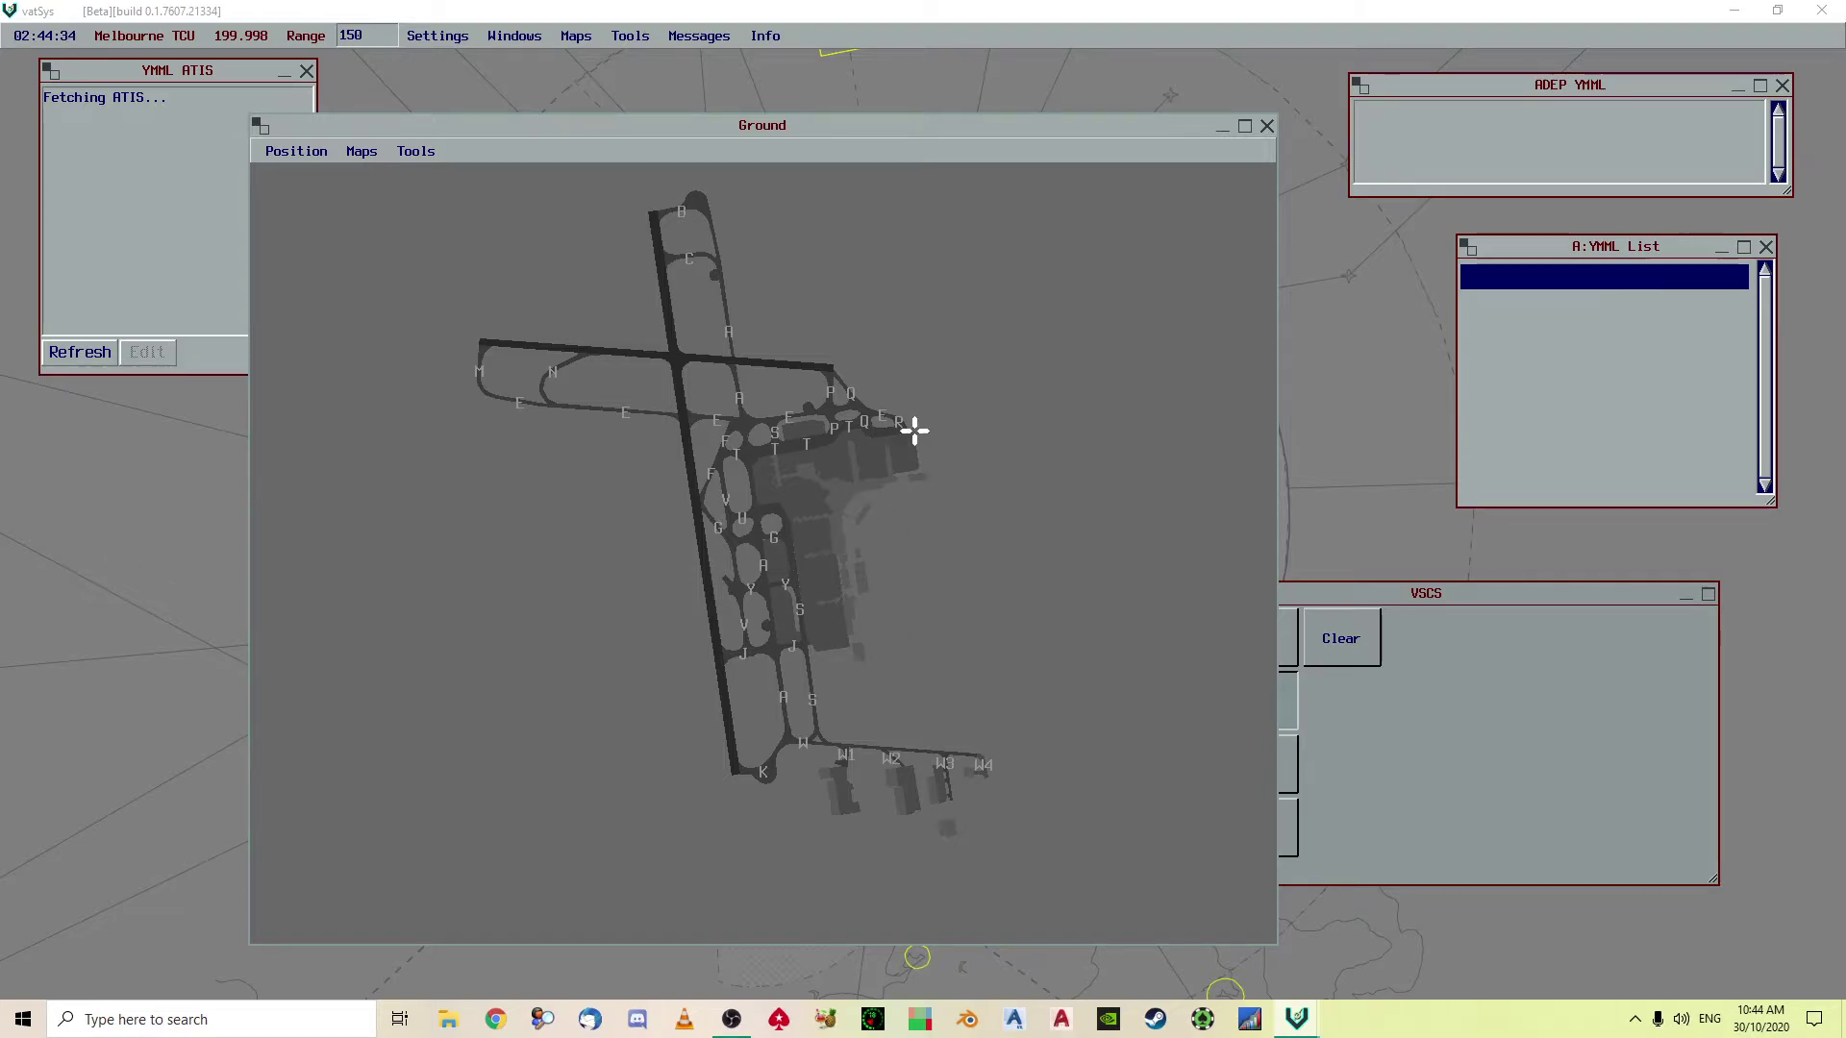
drag(762, 117, 793, 115)
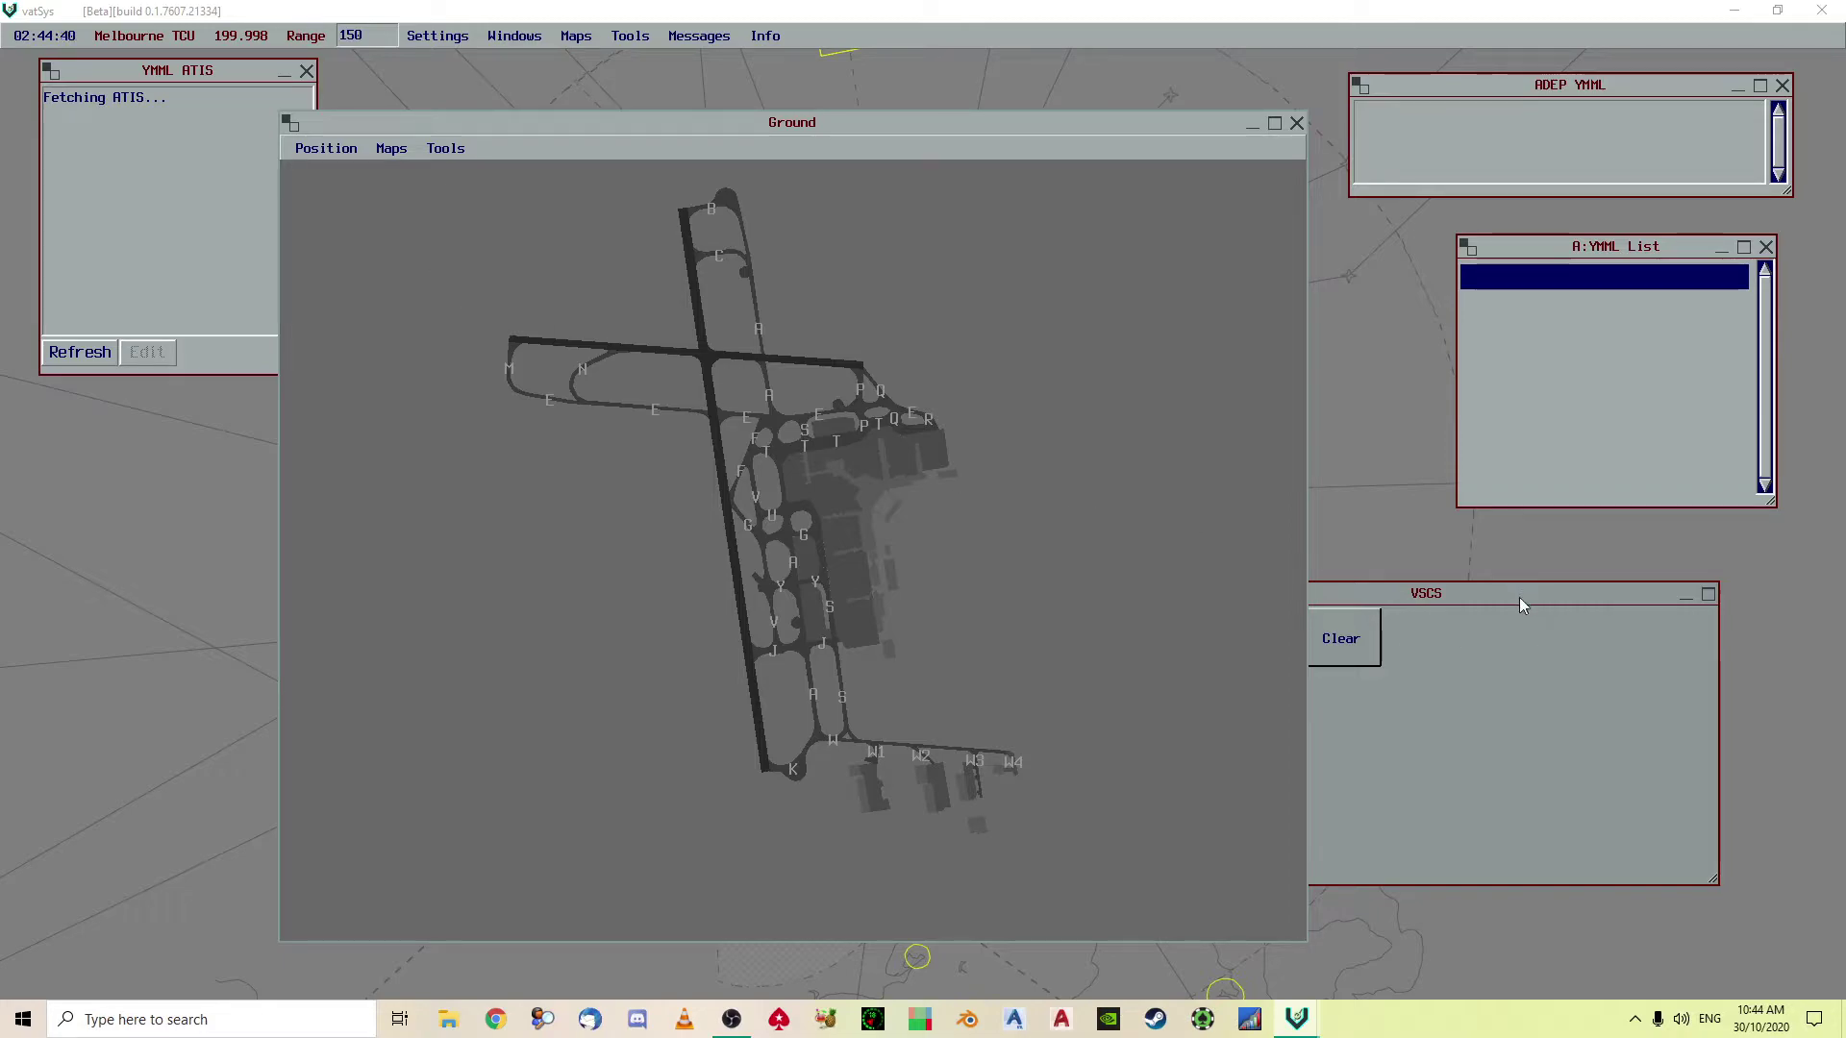
mouse_move(1519, 597)
mouse_down()
mouse_move(1613, 592)
mouse_move(1168, 529)
mouse_move(1481, 604)
mouse_move(1553, 597)
mouse_move(1493, 592)
mouse_up()
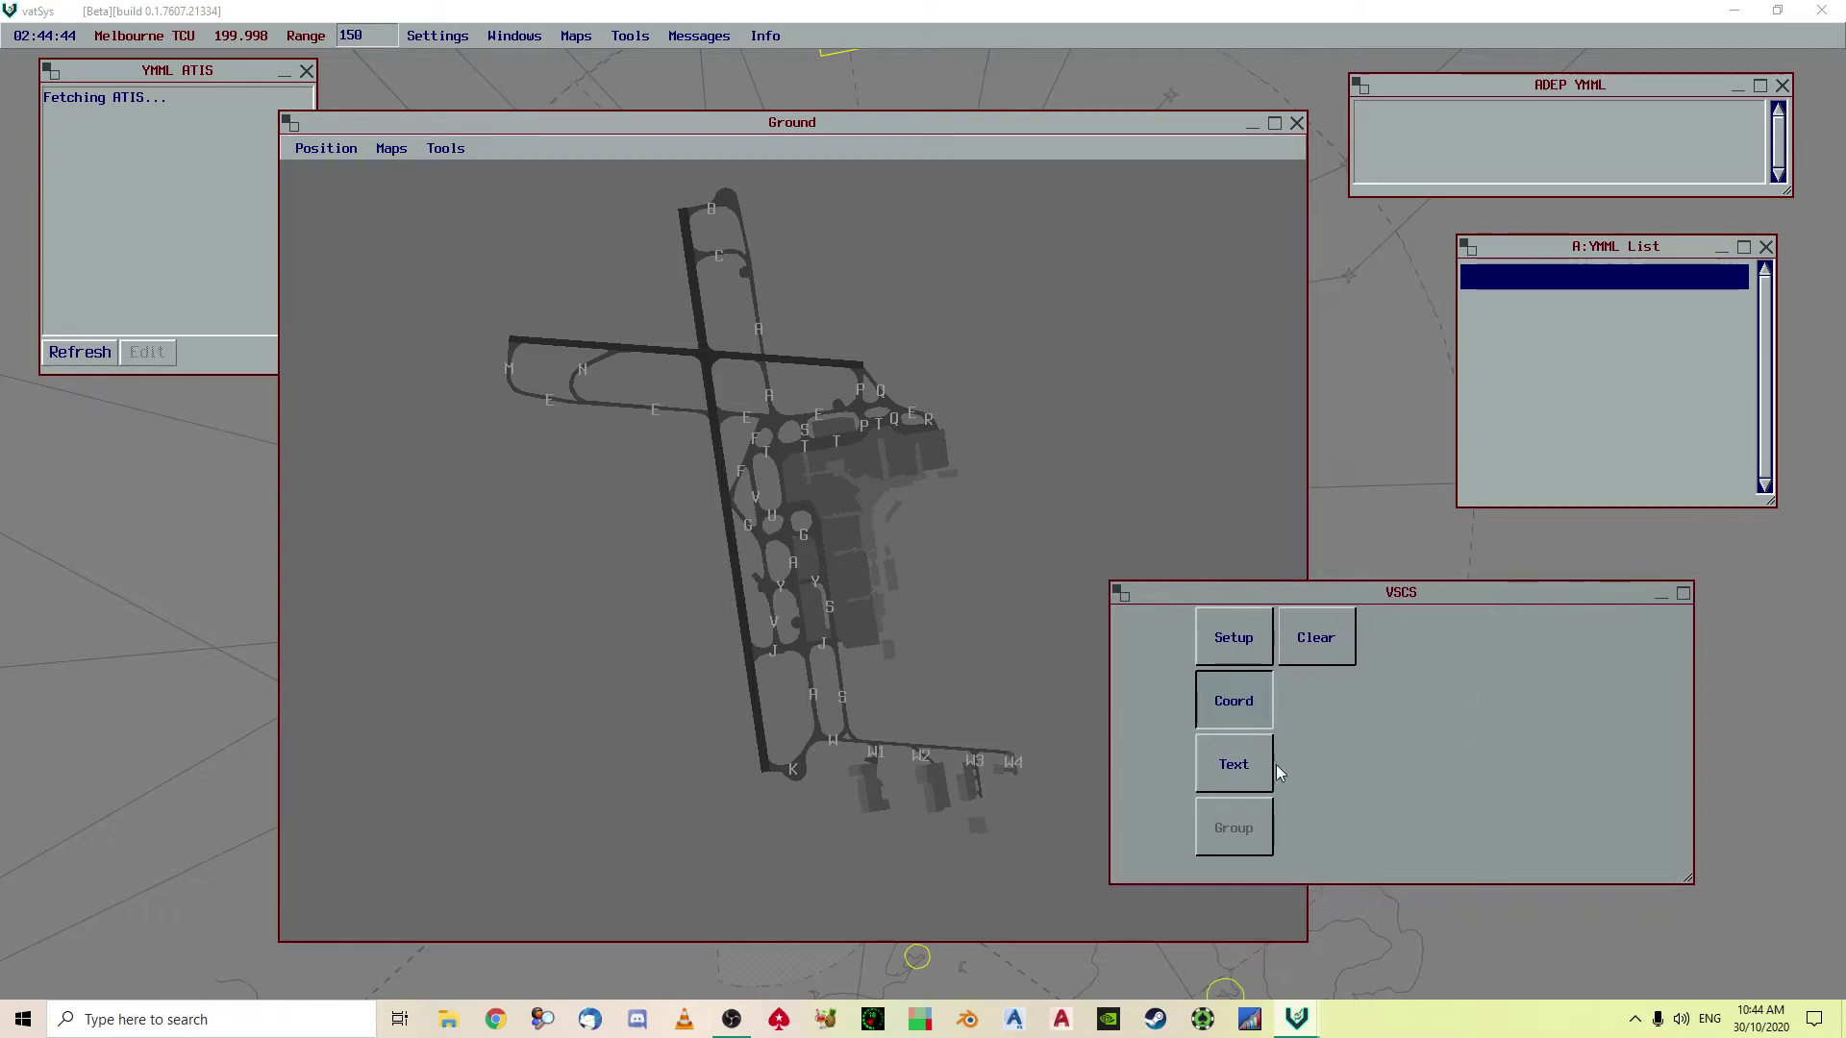
Check the VSCS Setup audio device settings, then close them
click(1225, 643)
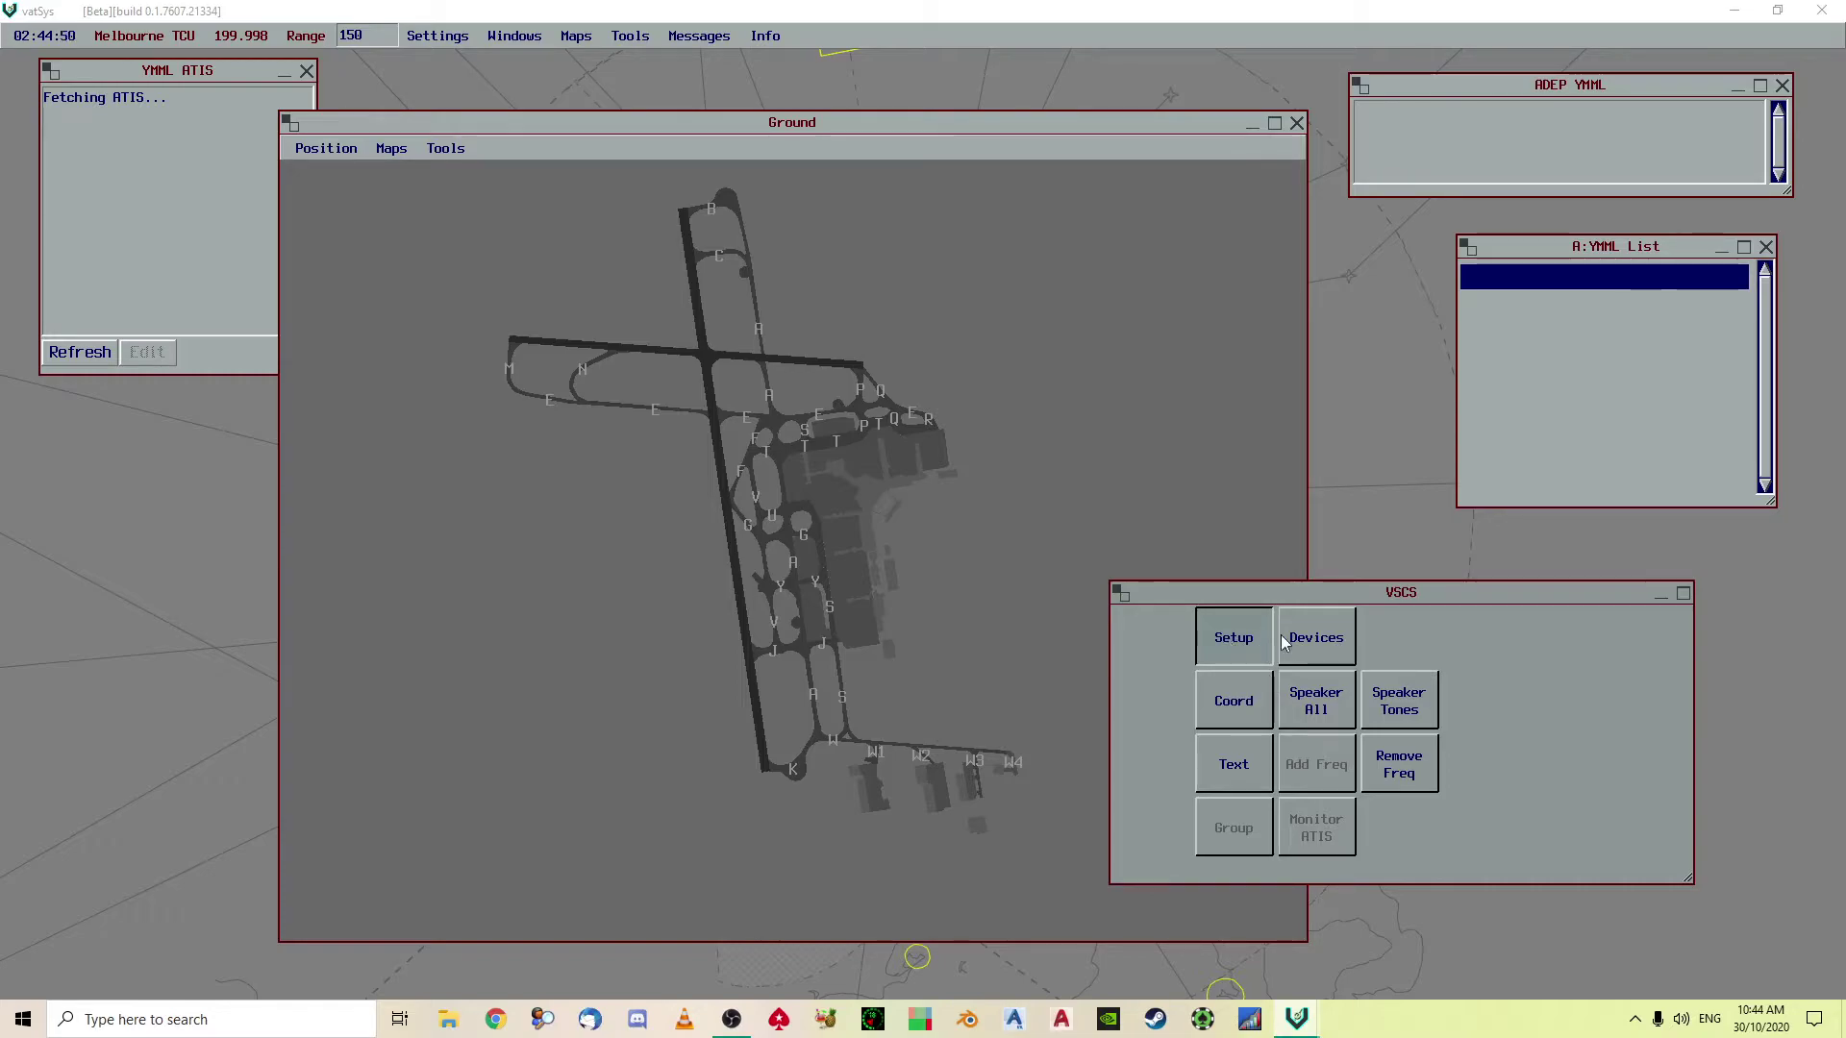
click(1312, 638)
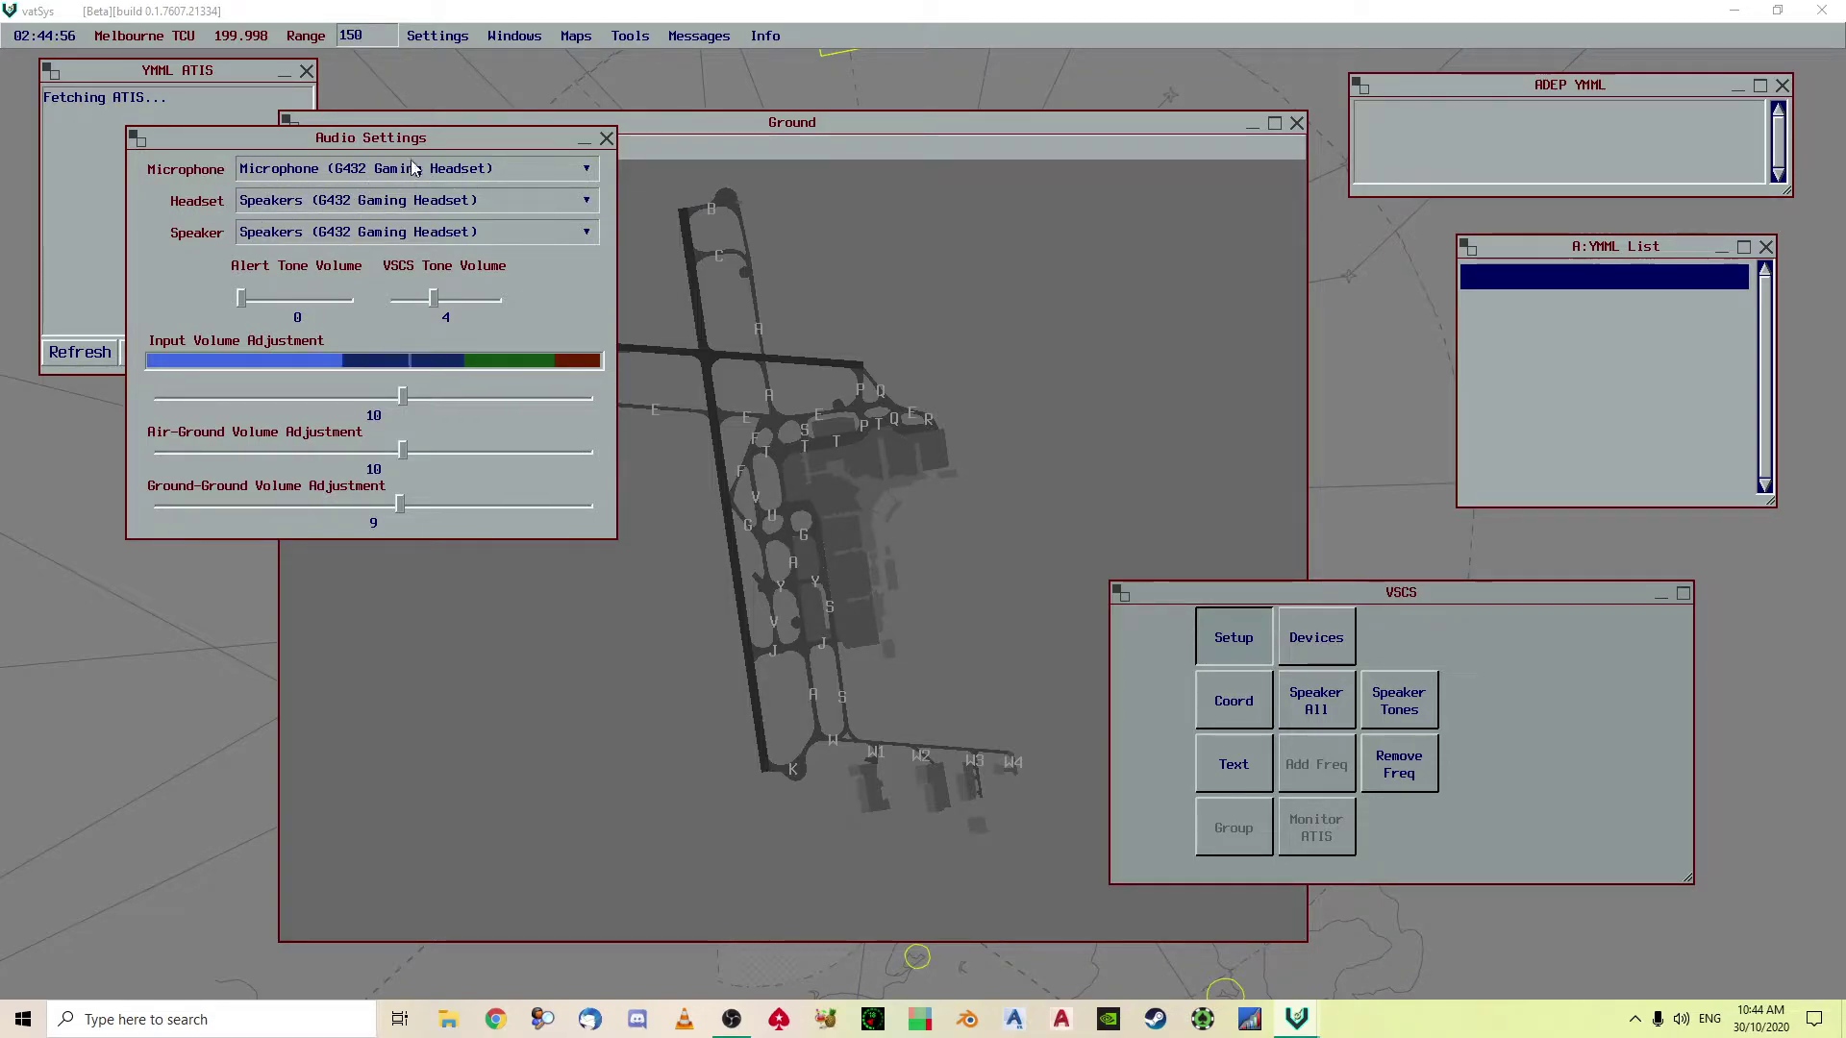
click(605, 140)
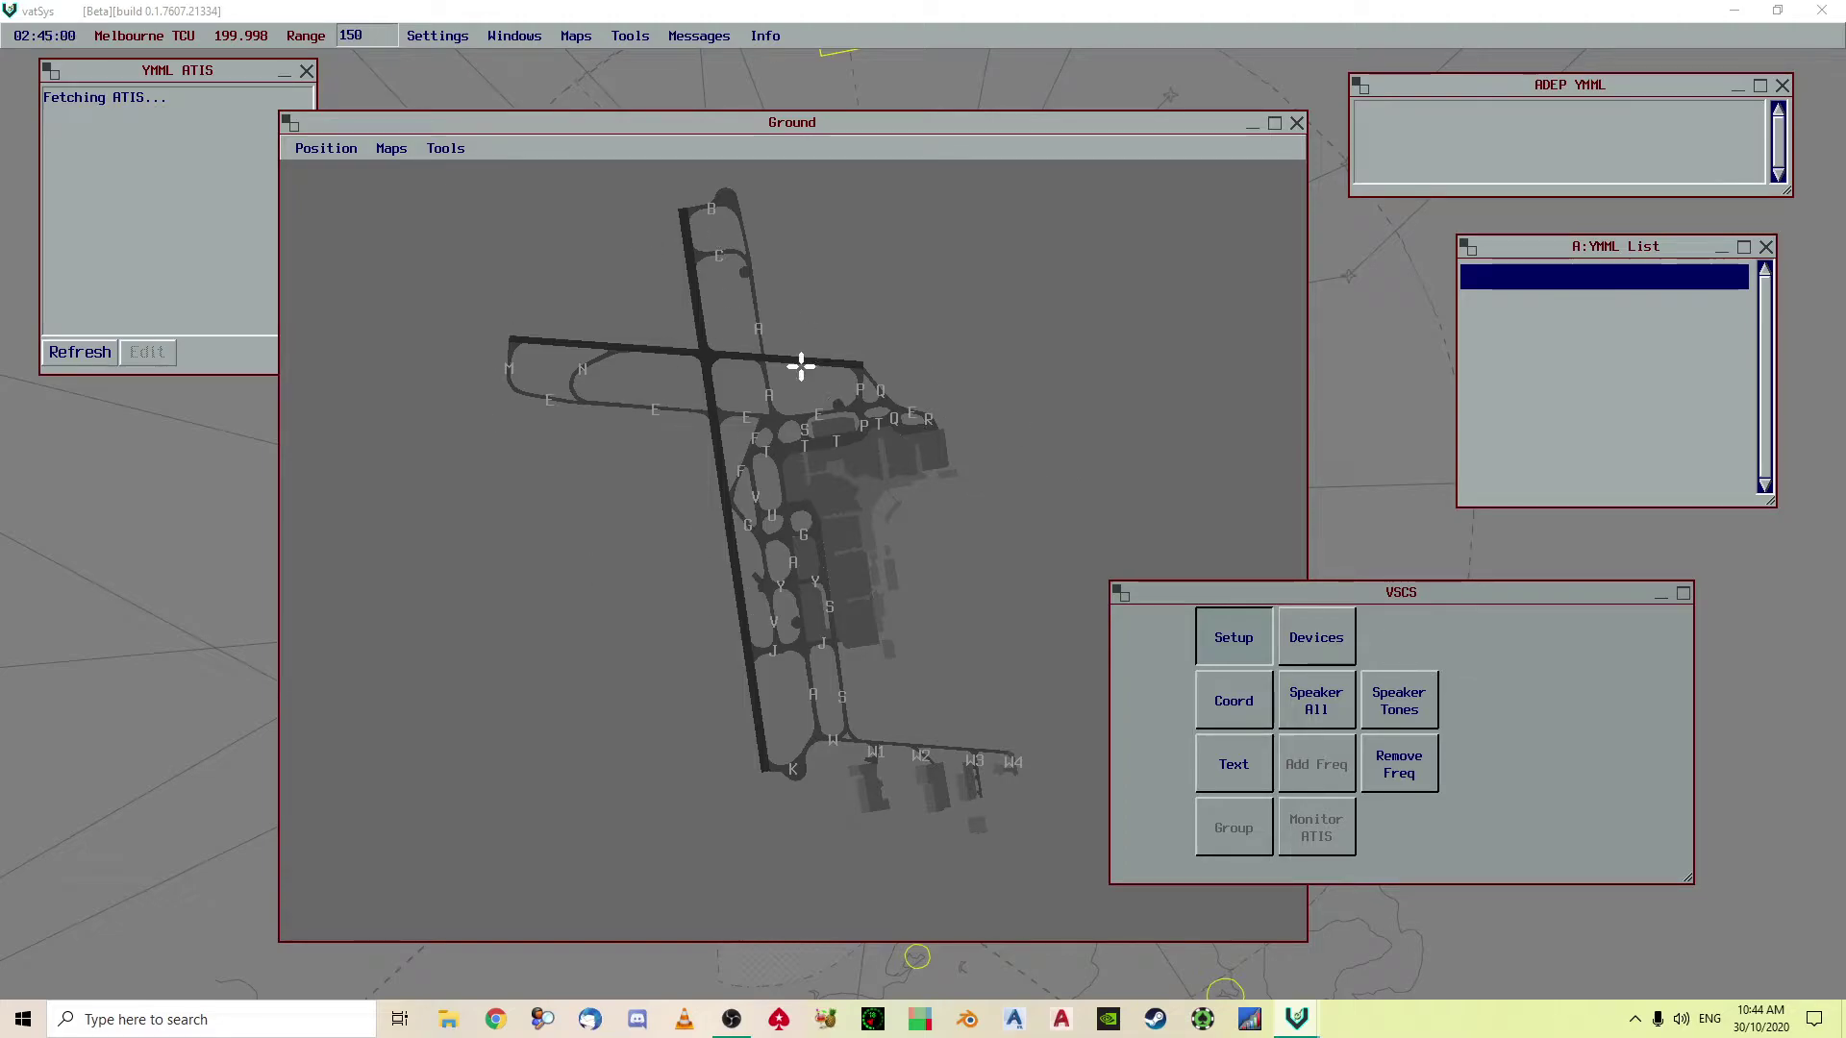
click(435, 37)
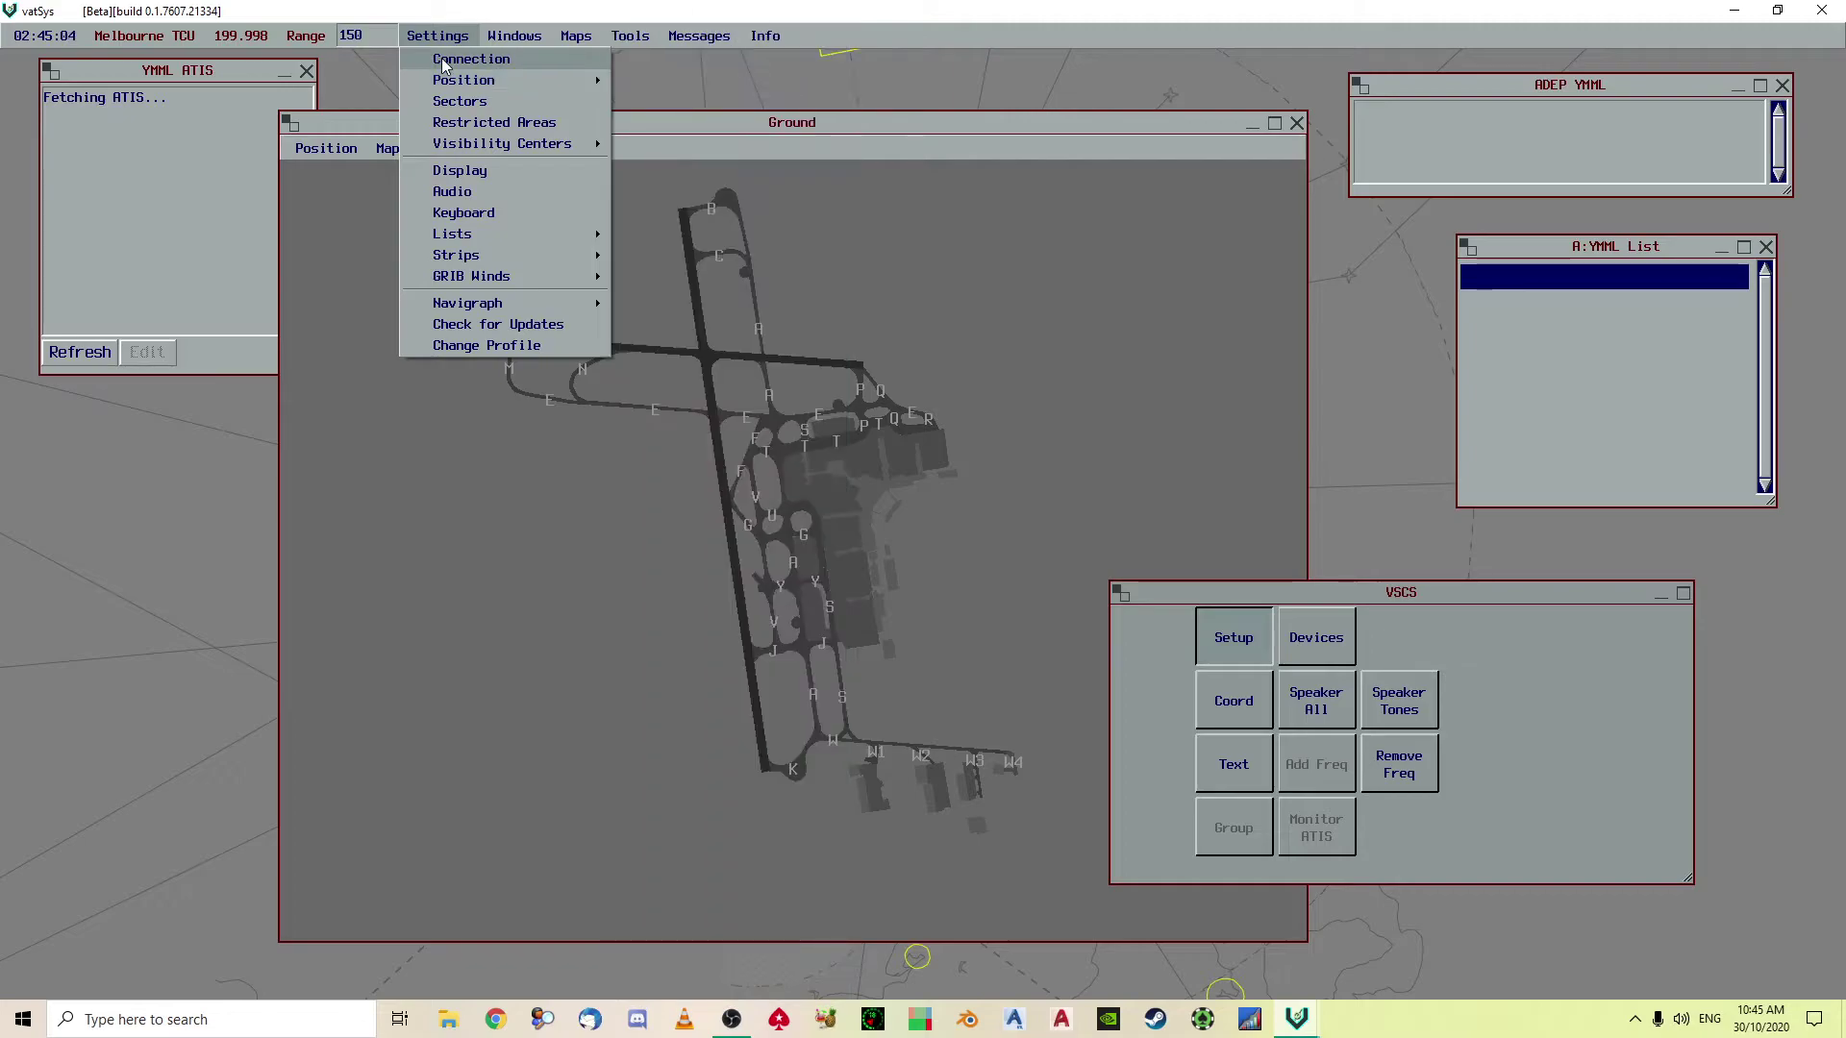
Change the callsign to ML_TWR, select the TWR position, and connect to the network
click(441, 57)
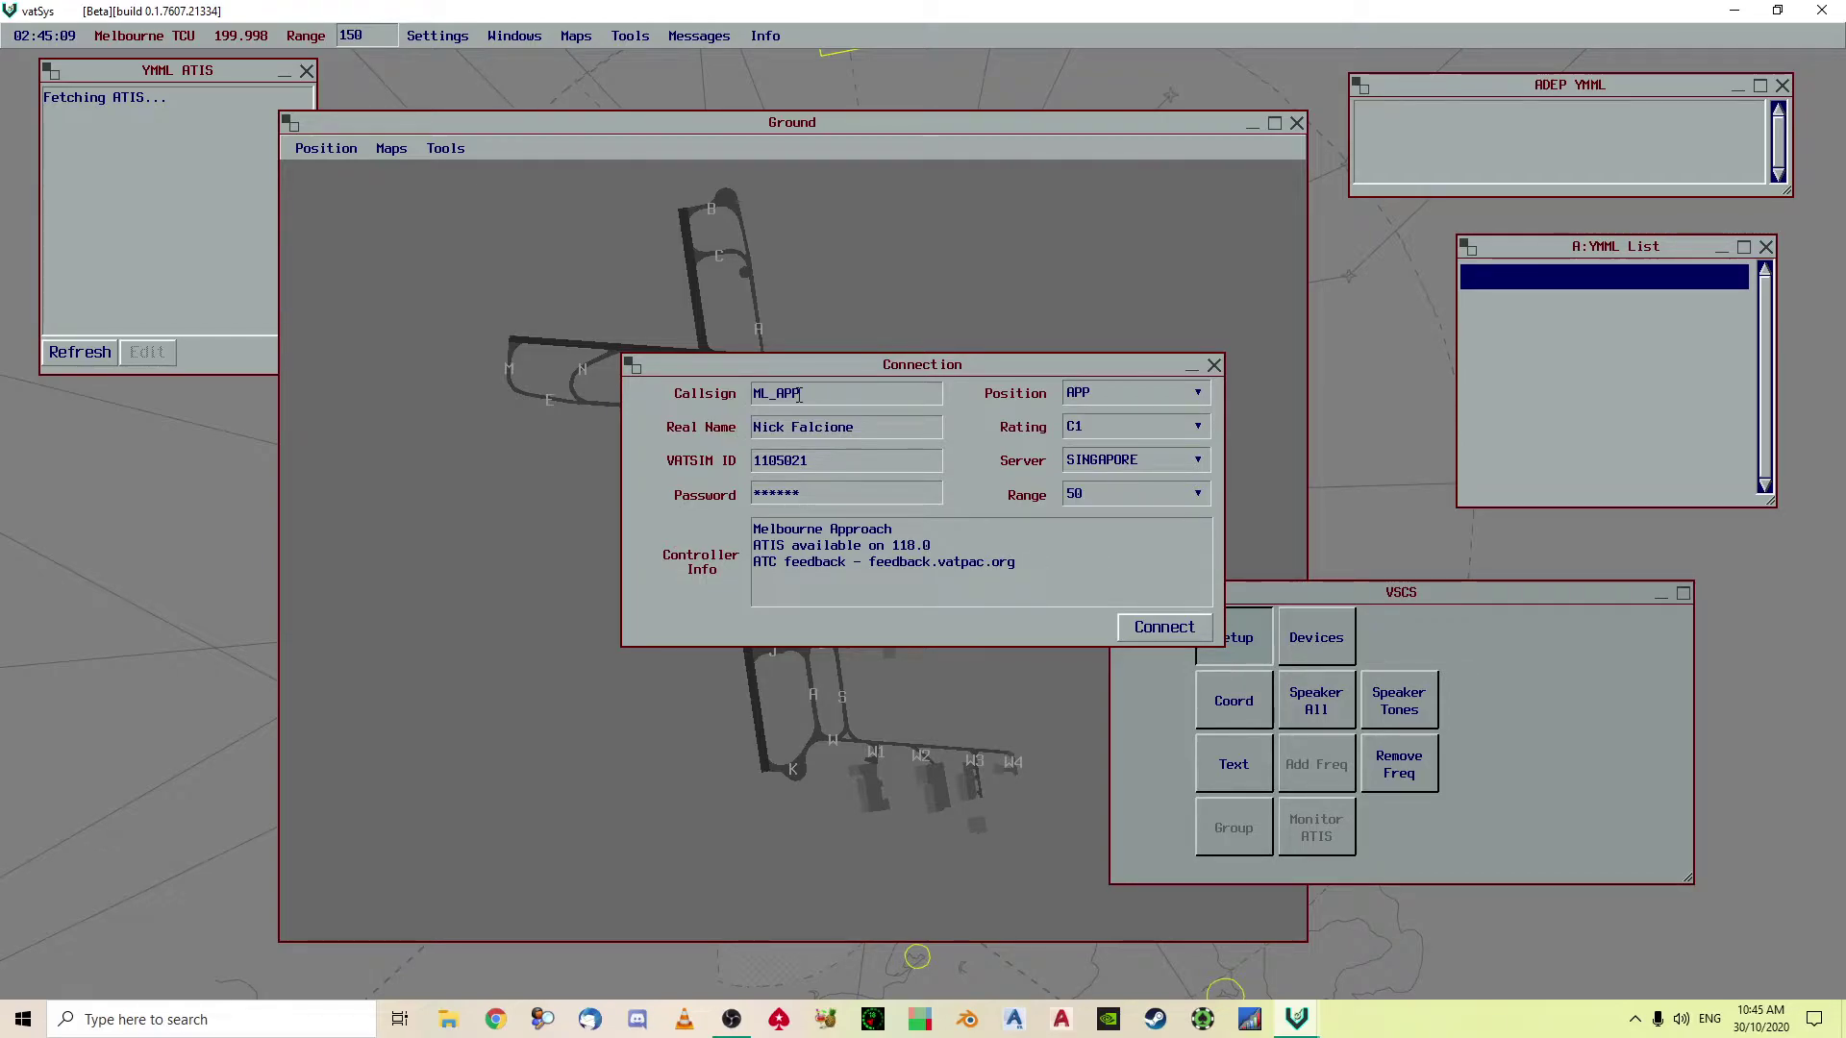
drag(799, 395, 779, 395)
text(TWR)
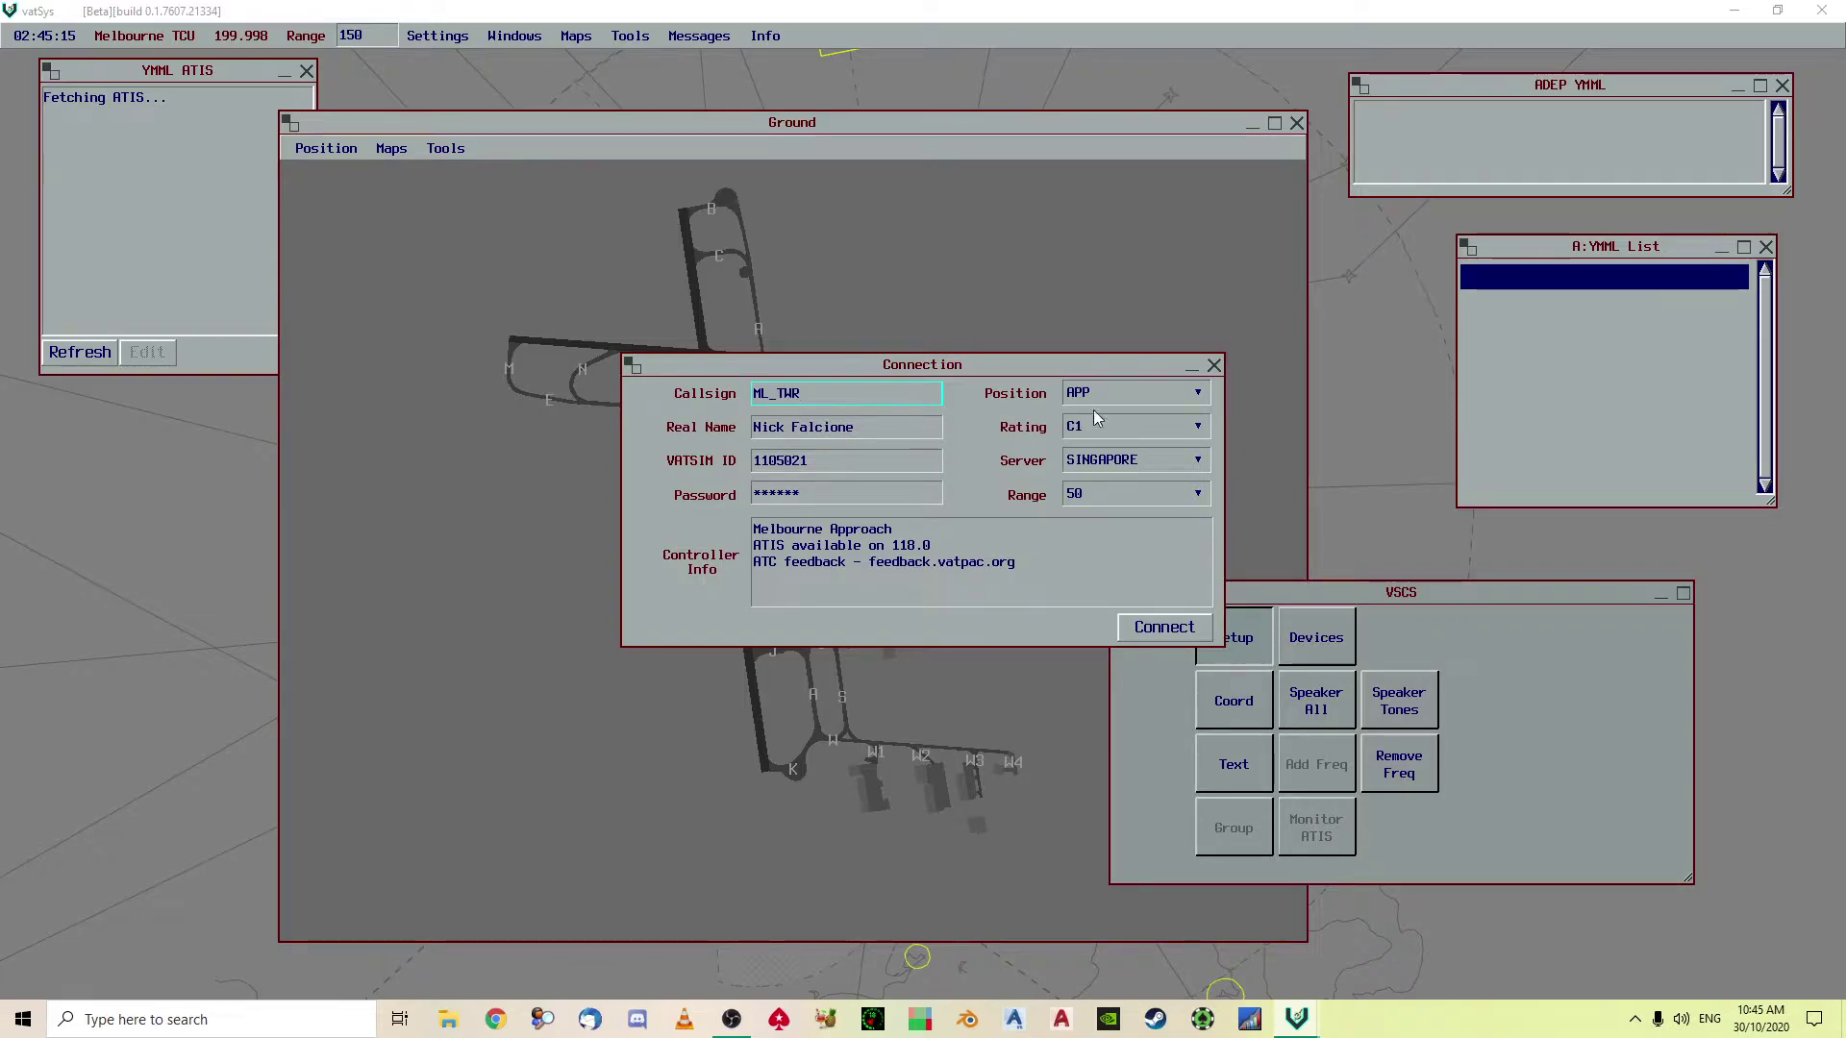
click(1120, 400)
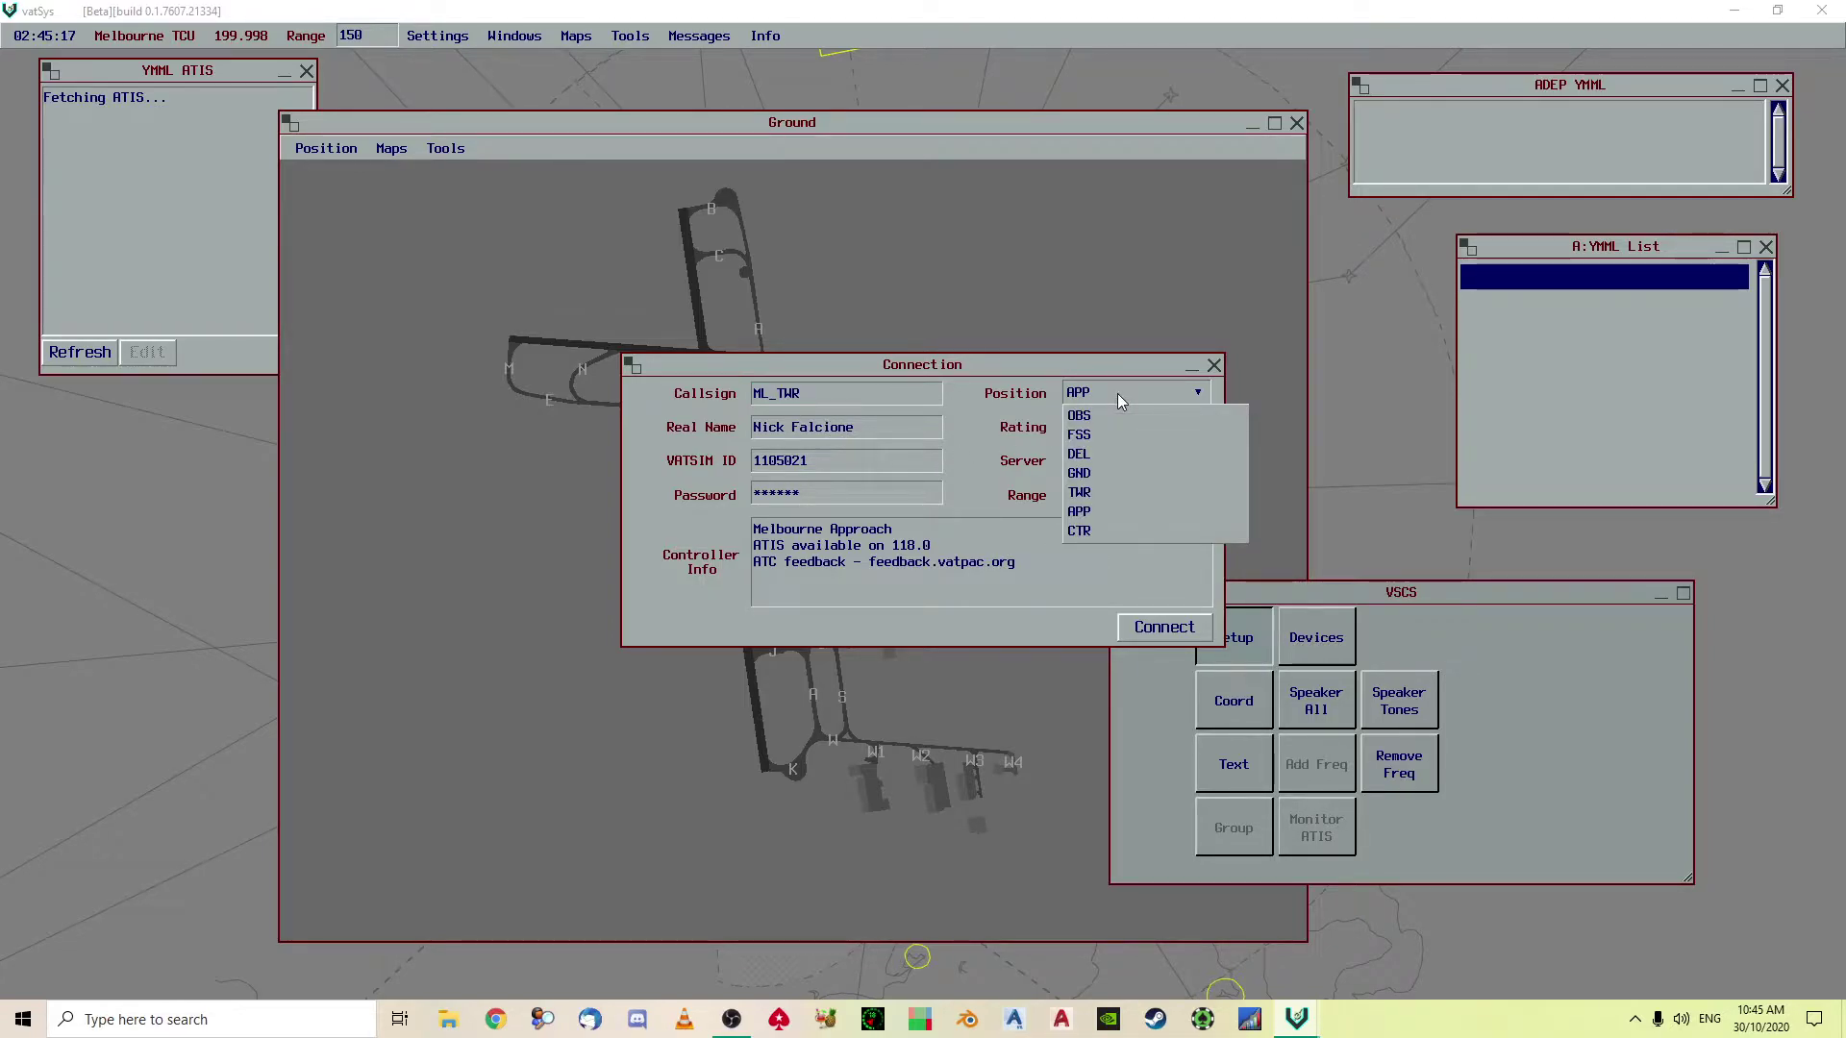
click(1134, 489)
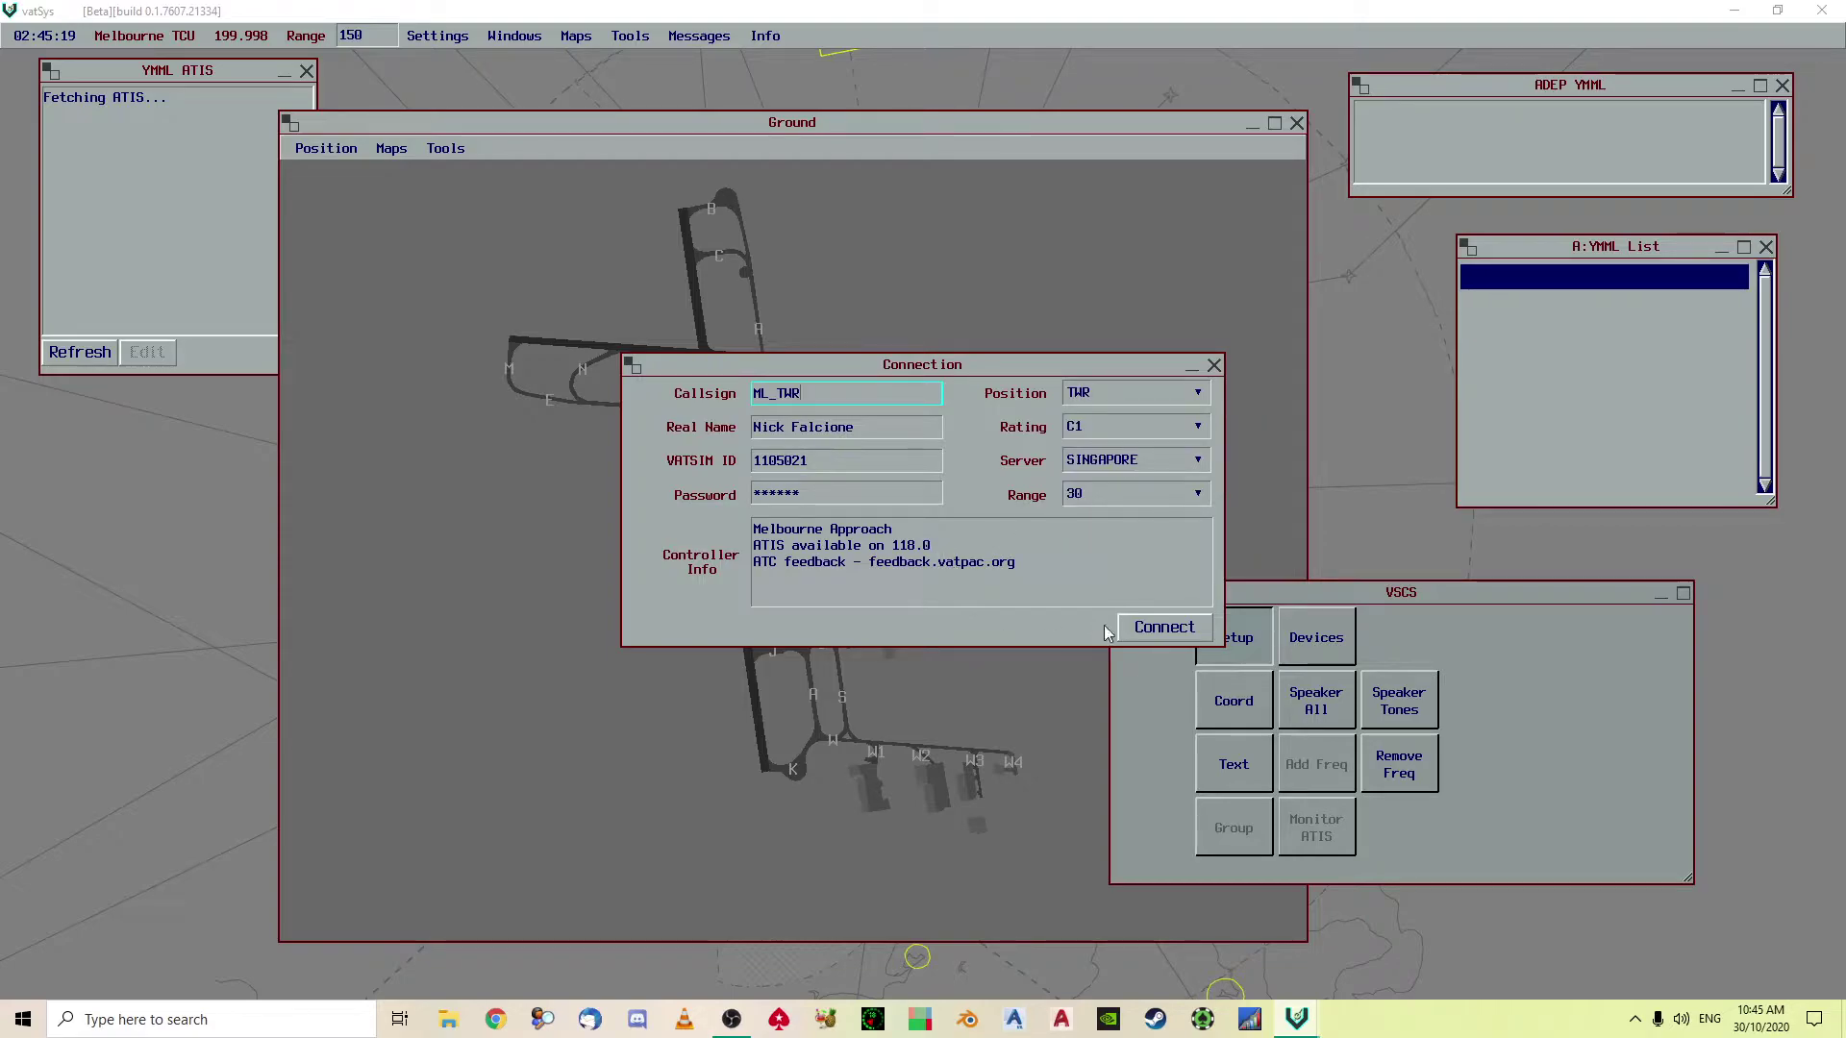
click(1158, 627)
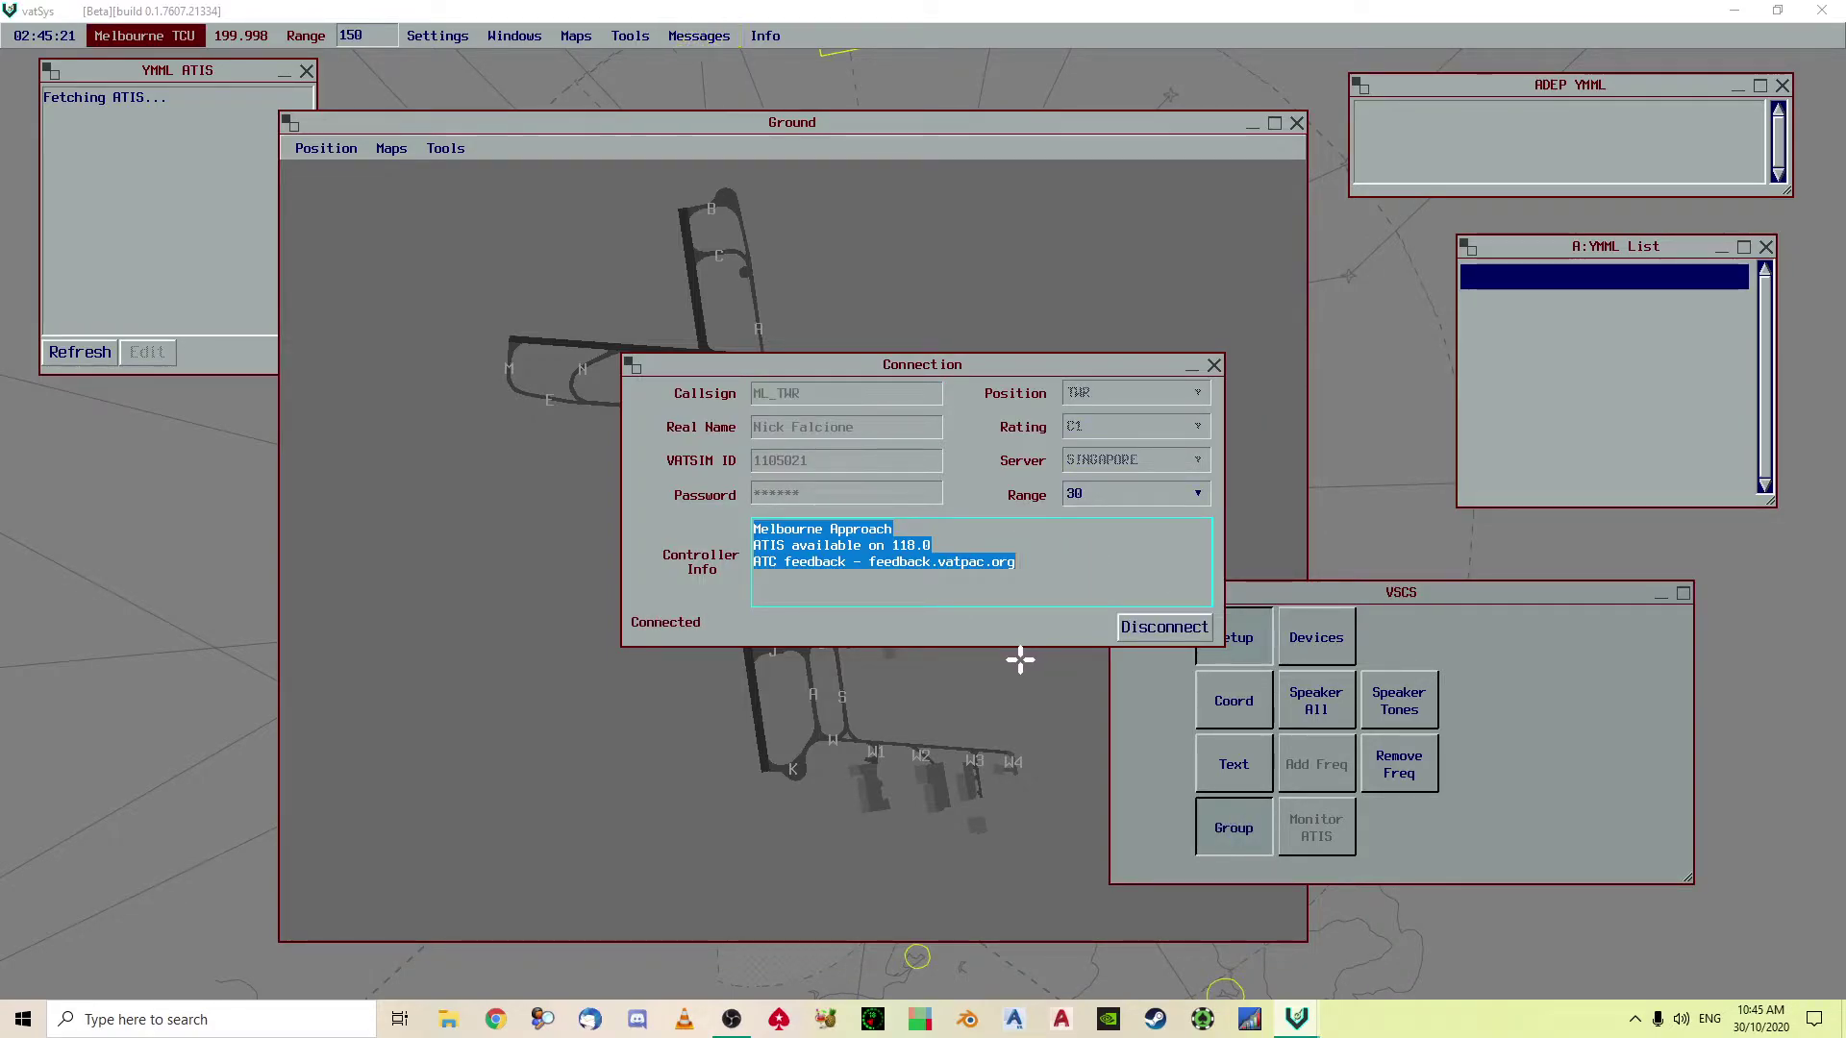
Make the 120.5 Melbourne Tower frequency primary in VSCS and close the Connection window
click(1315, 584)
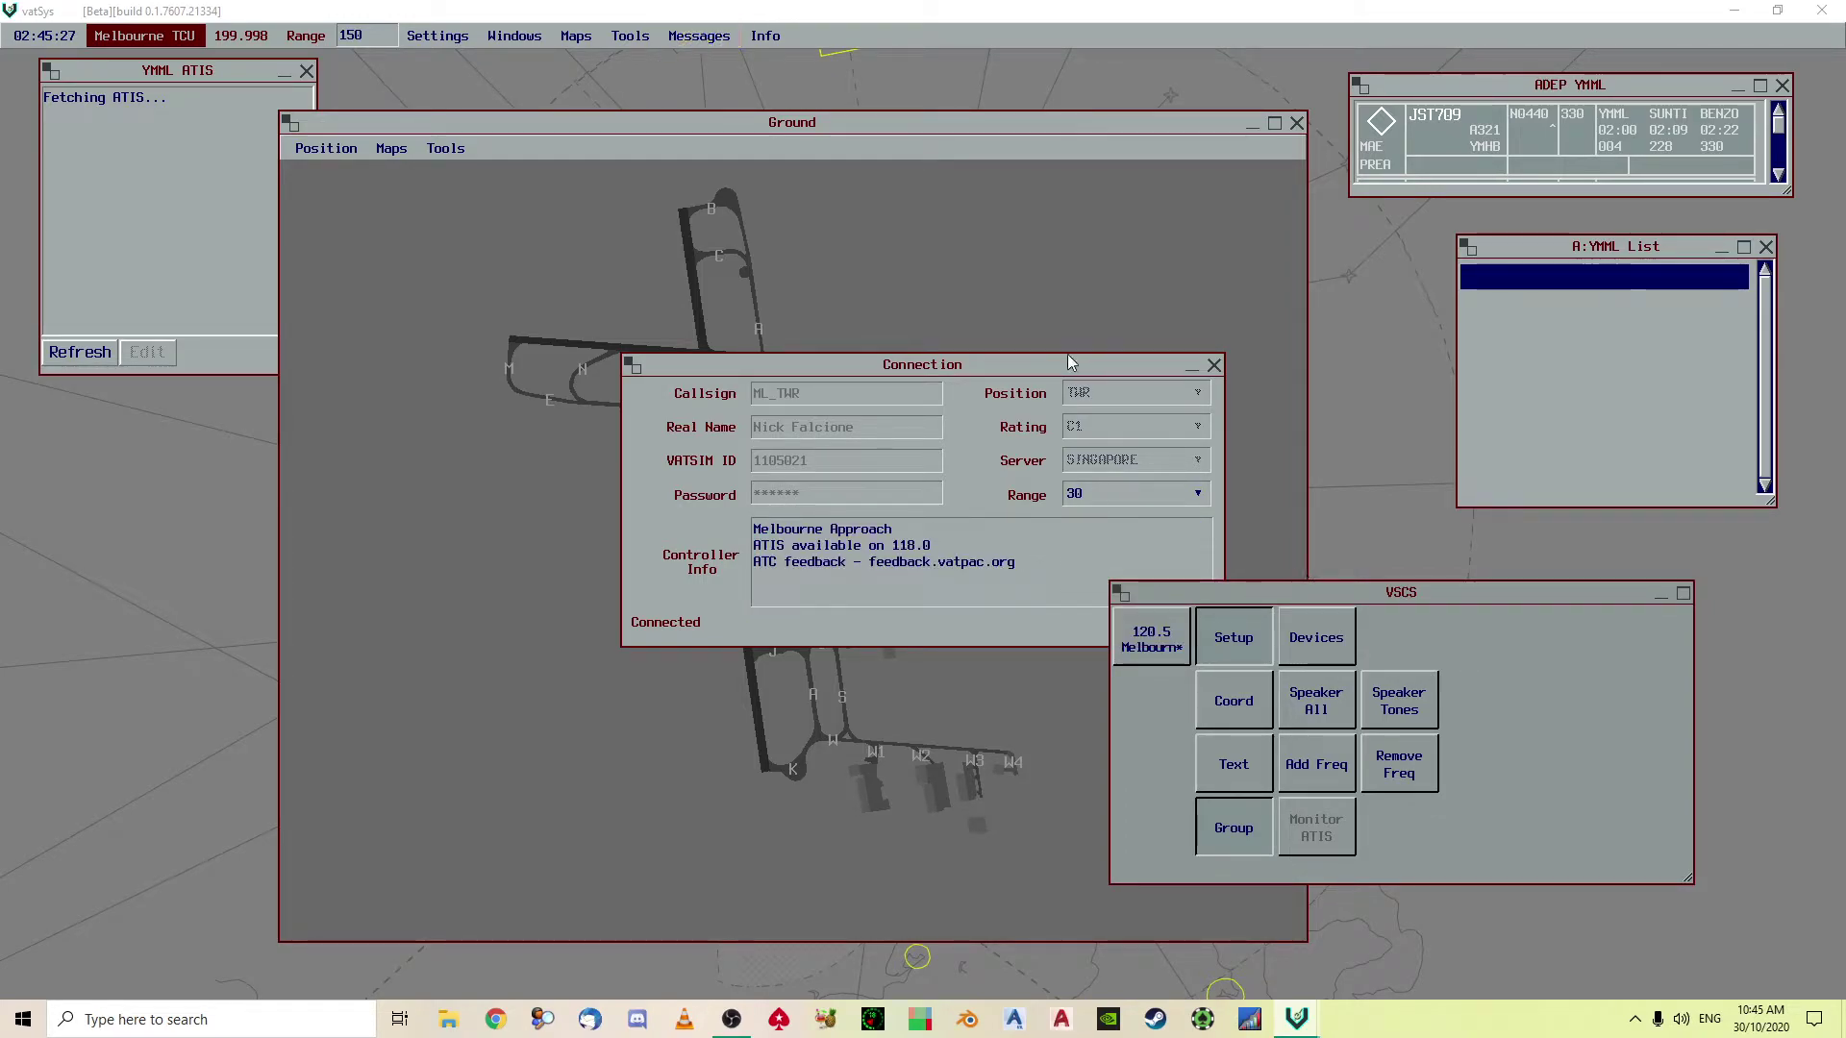
drag(1035, 366, 901, 343)
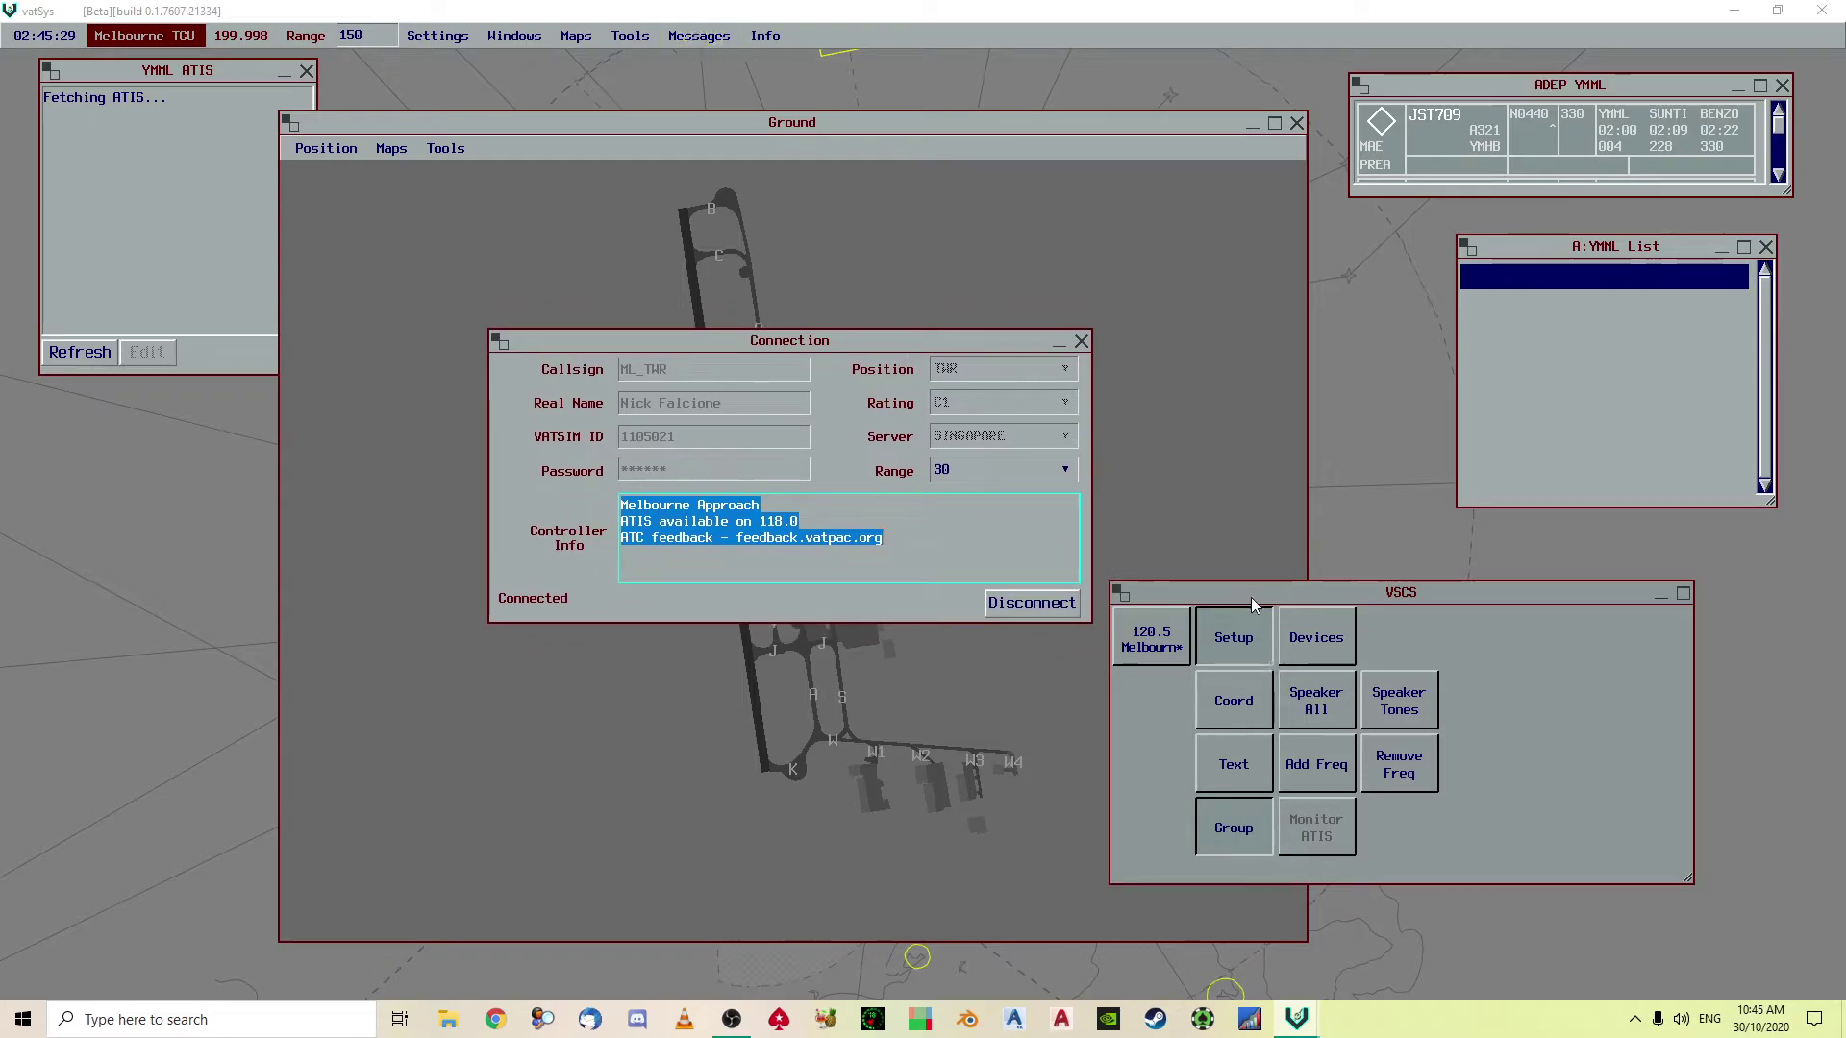
drag(1252, 599, 981, 615)
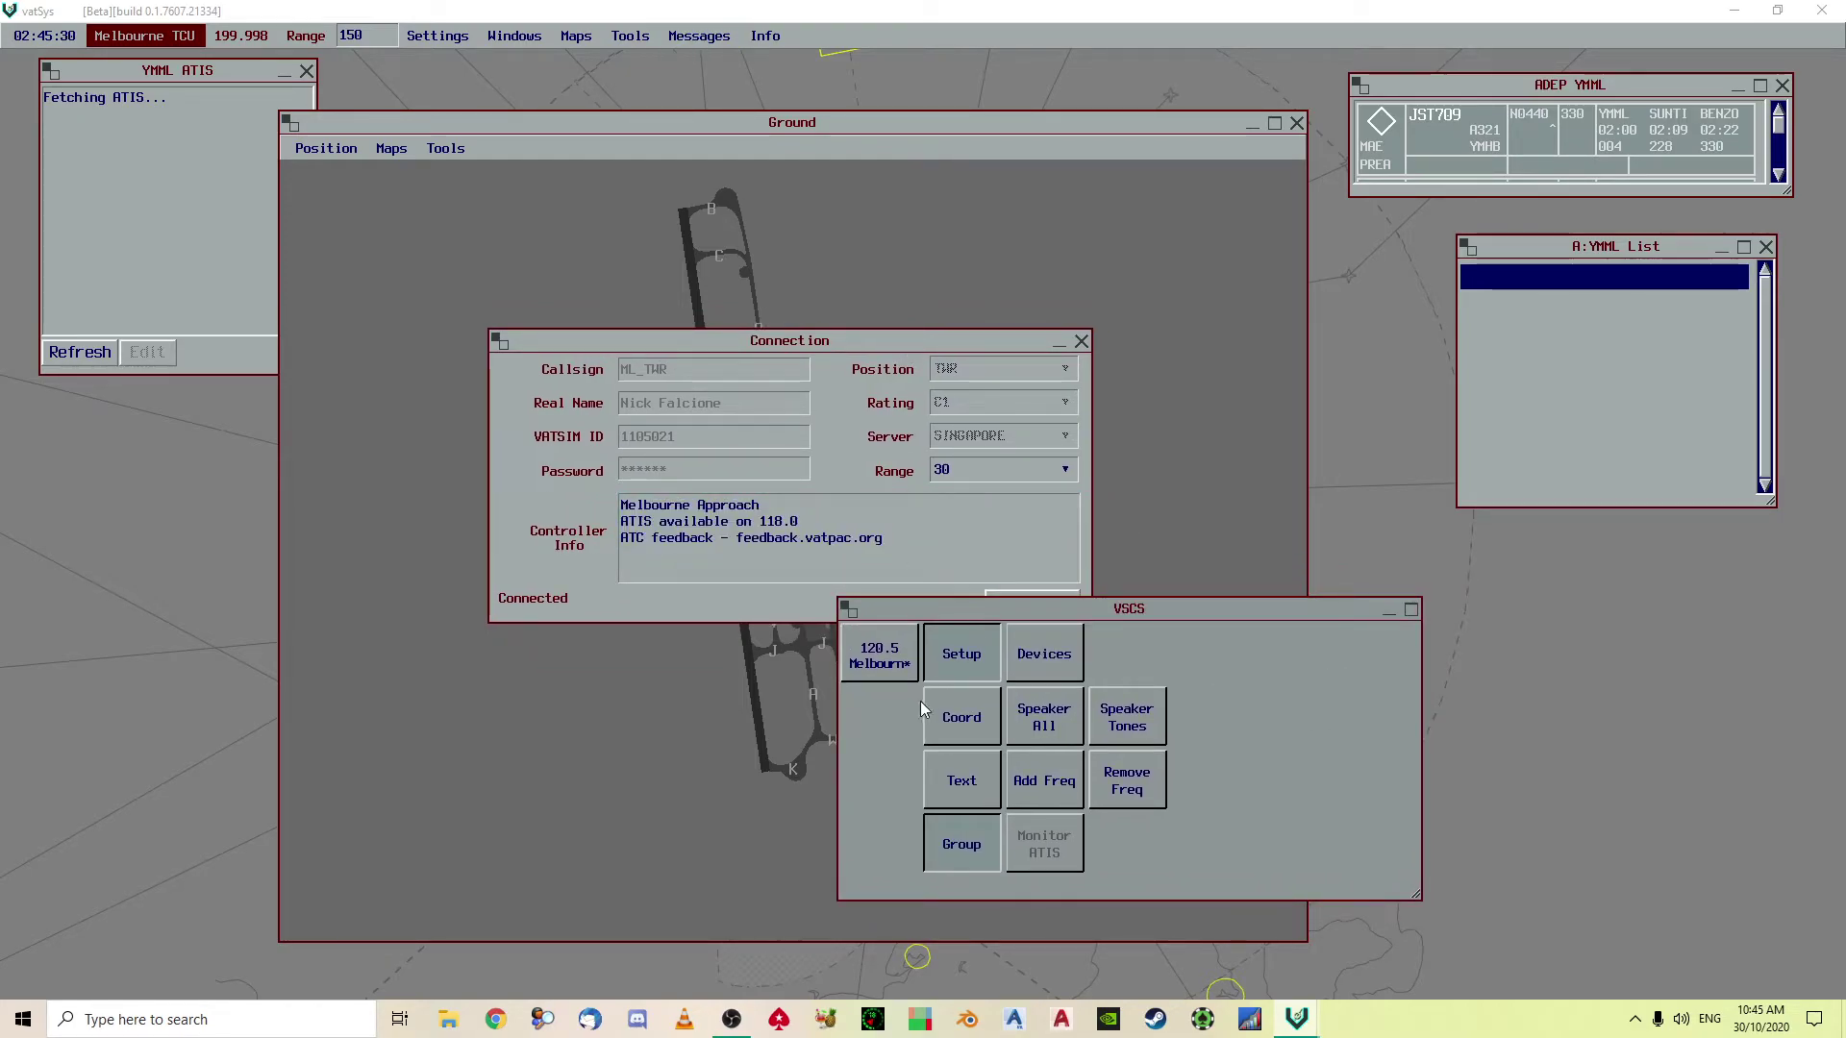
click(876, 660)
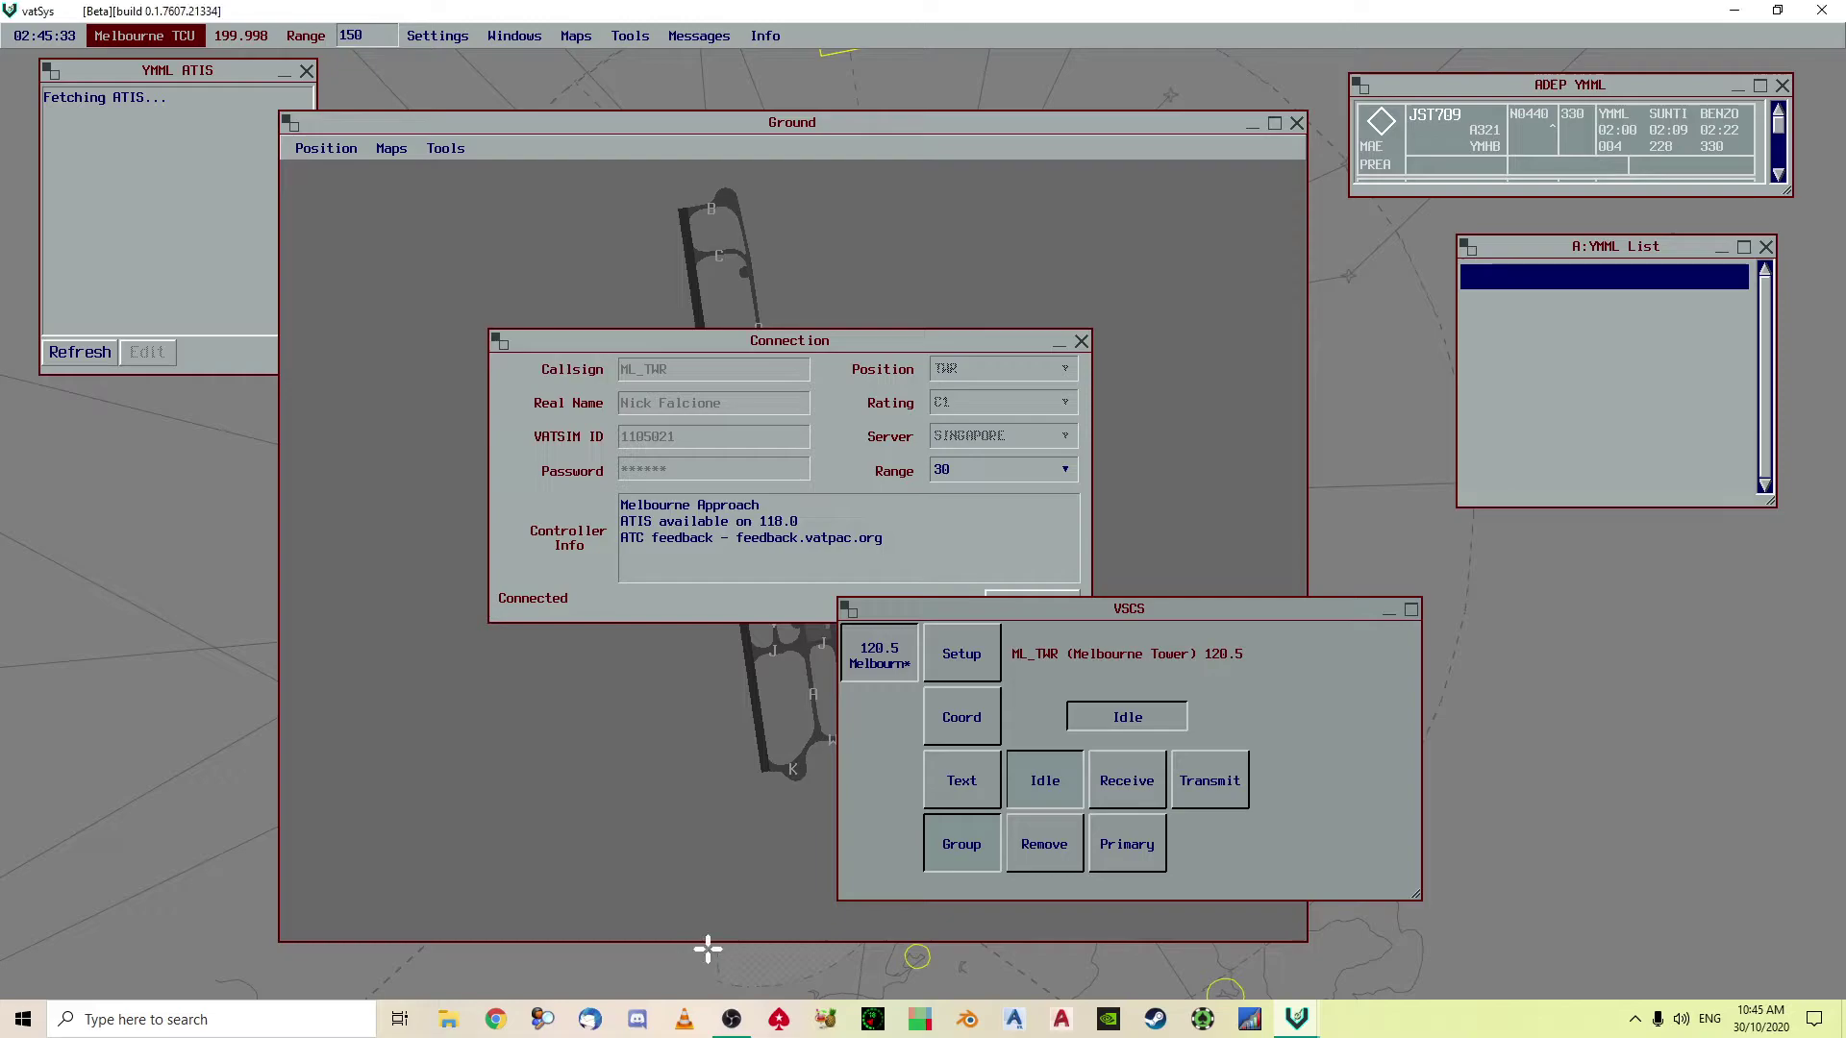
click(1117, 845)
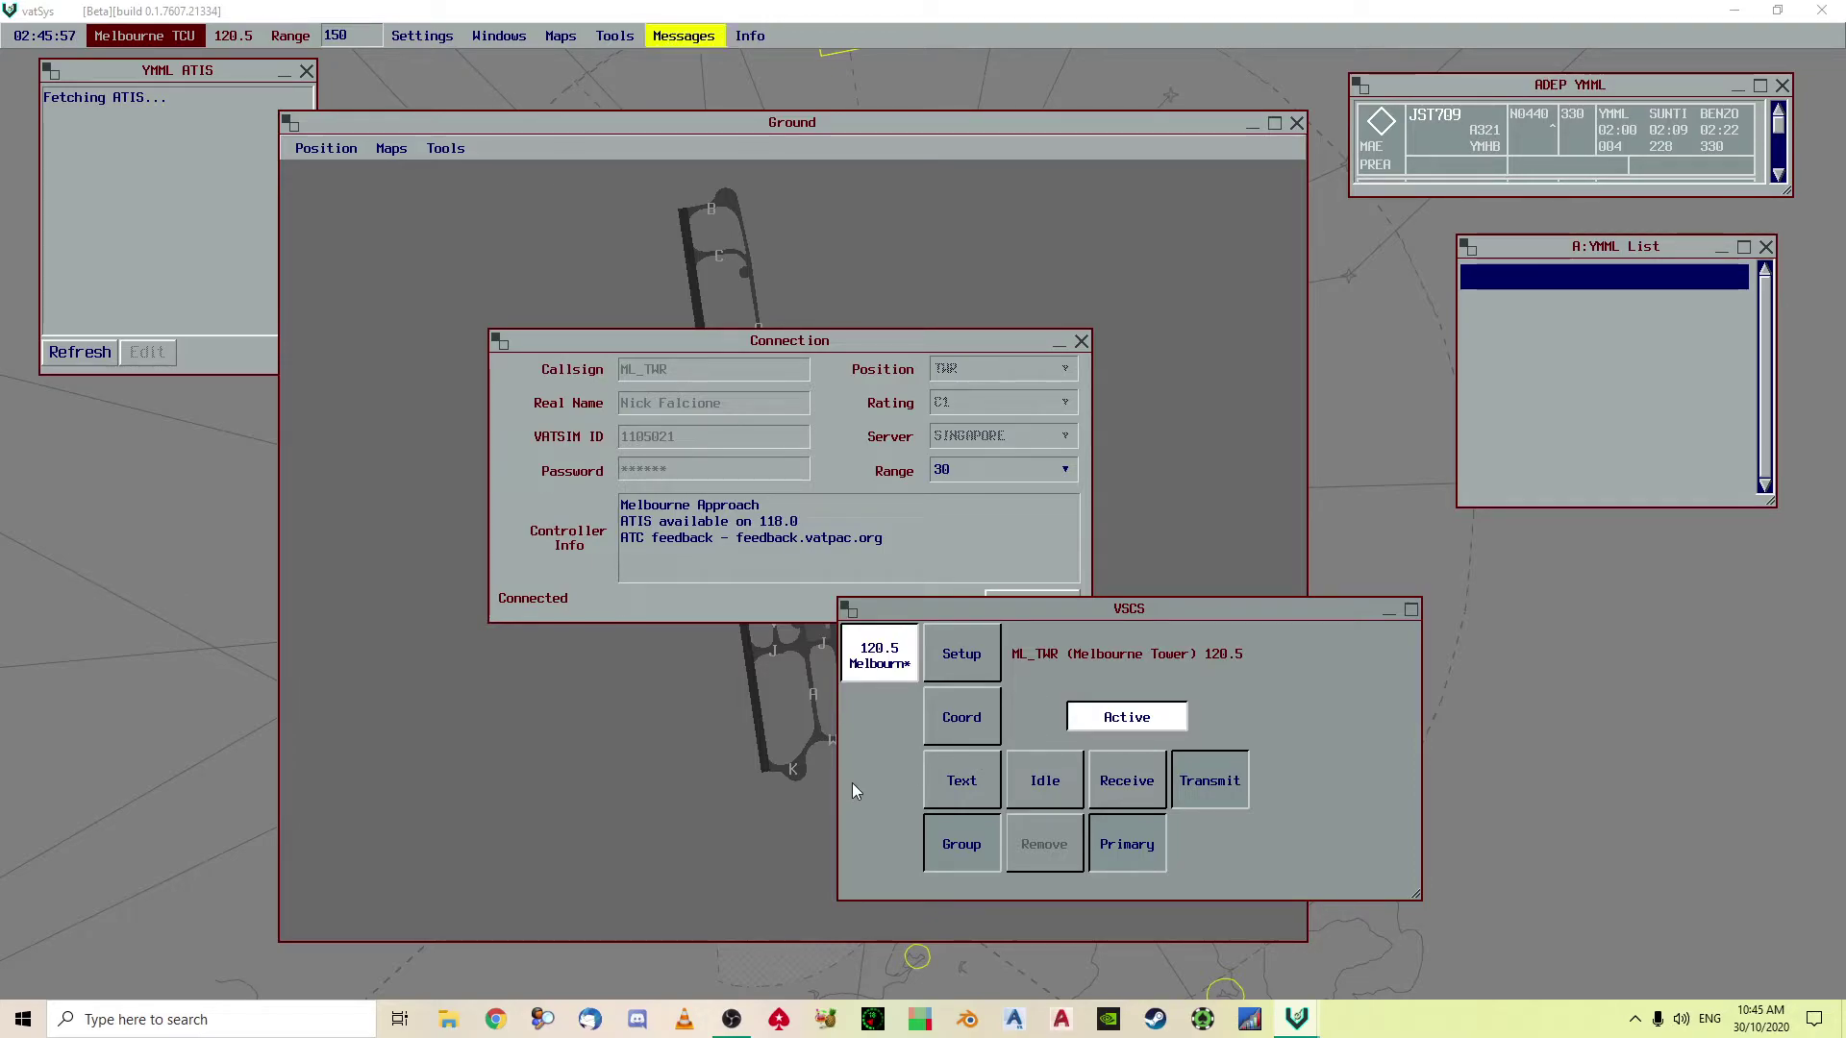
click(1084, 338)
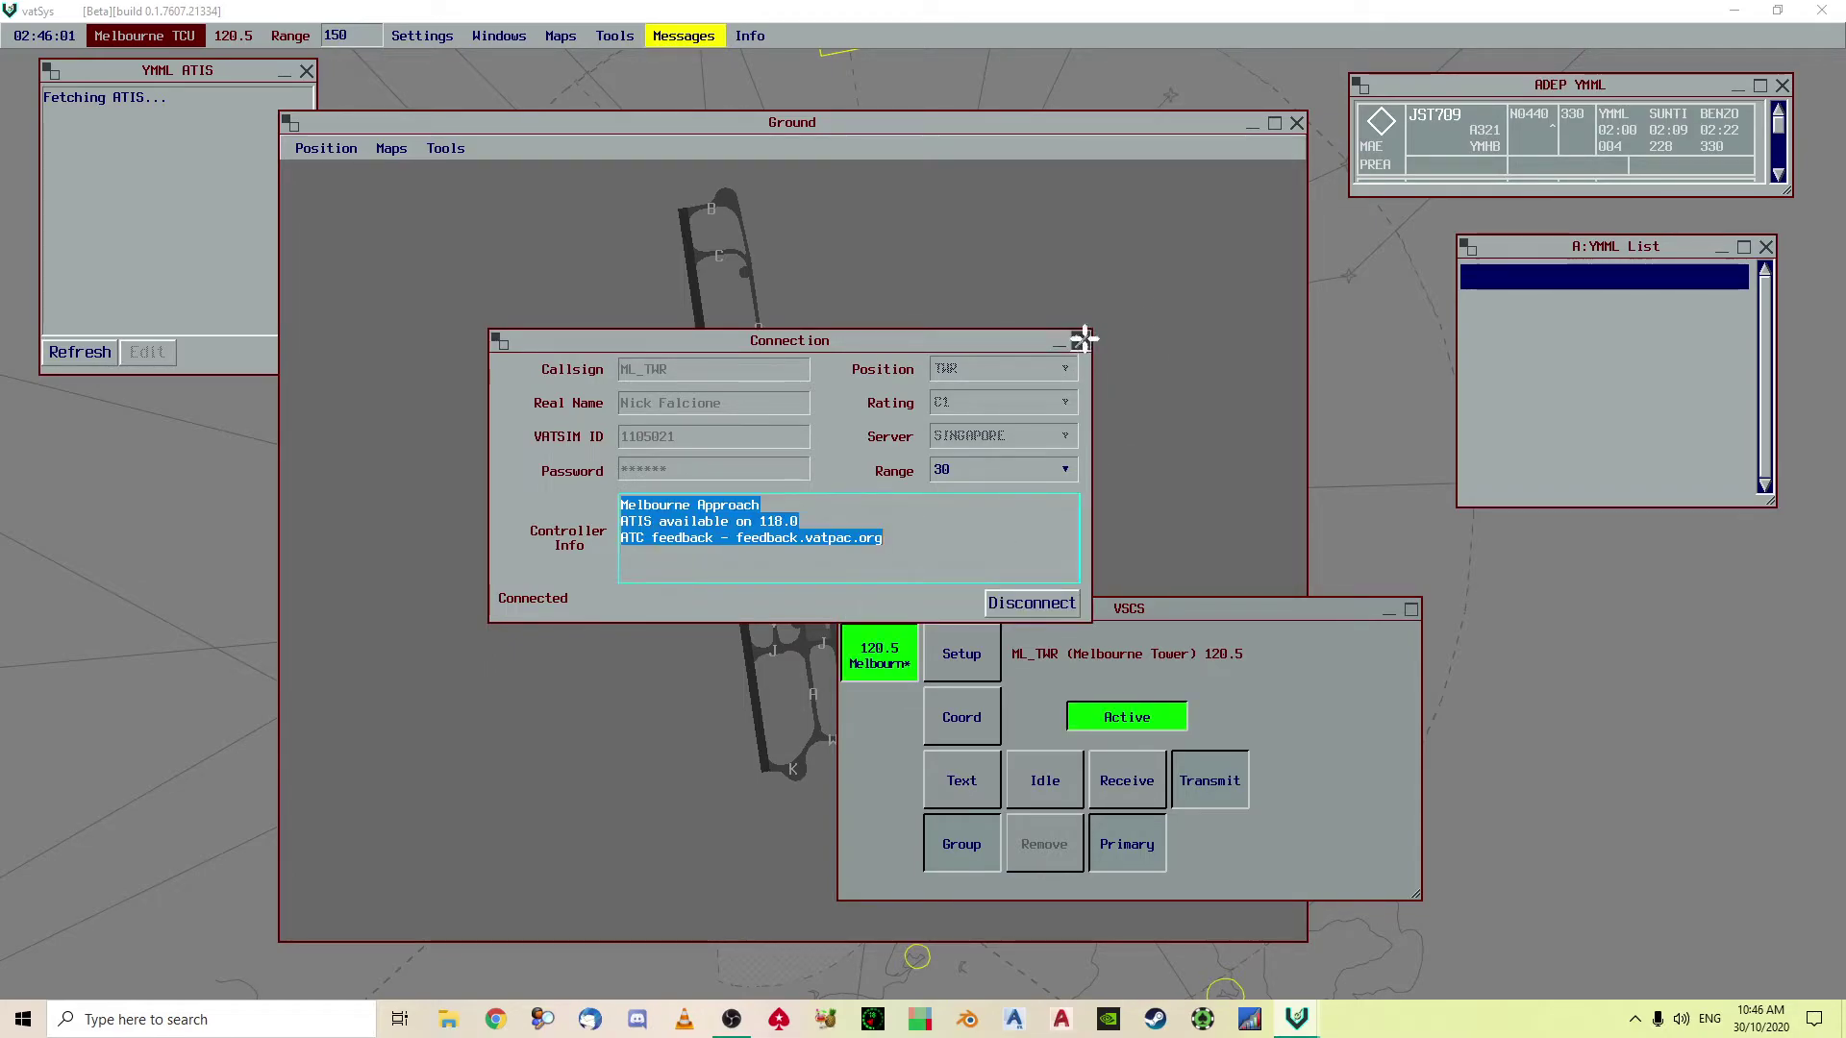
click(1083, 338)
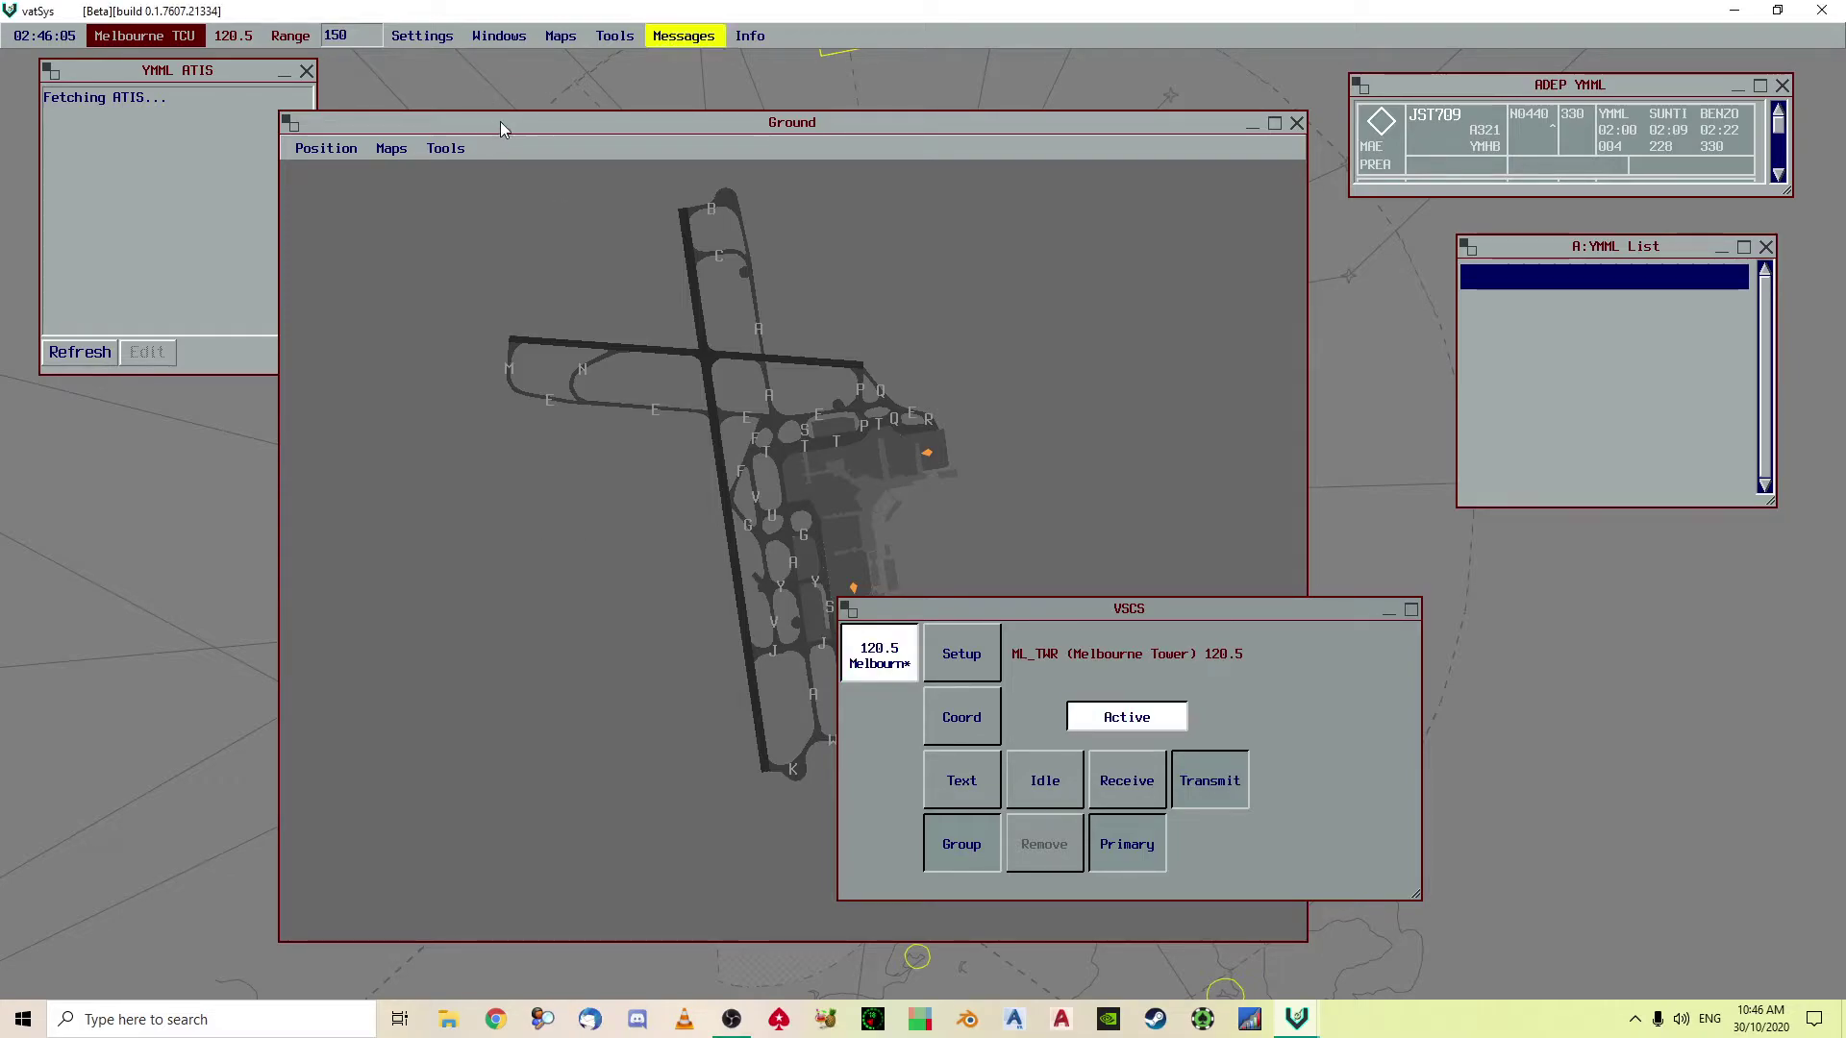
Lengthen the ADEP YMML list to show three flights and move the A:YMML List below it
mouse_move(500, 121)
mouse_down()
mouse_move(525, 110)
mouse_move(506, 108)
mouse_up()
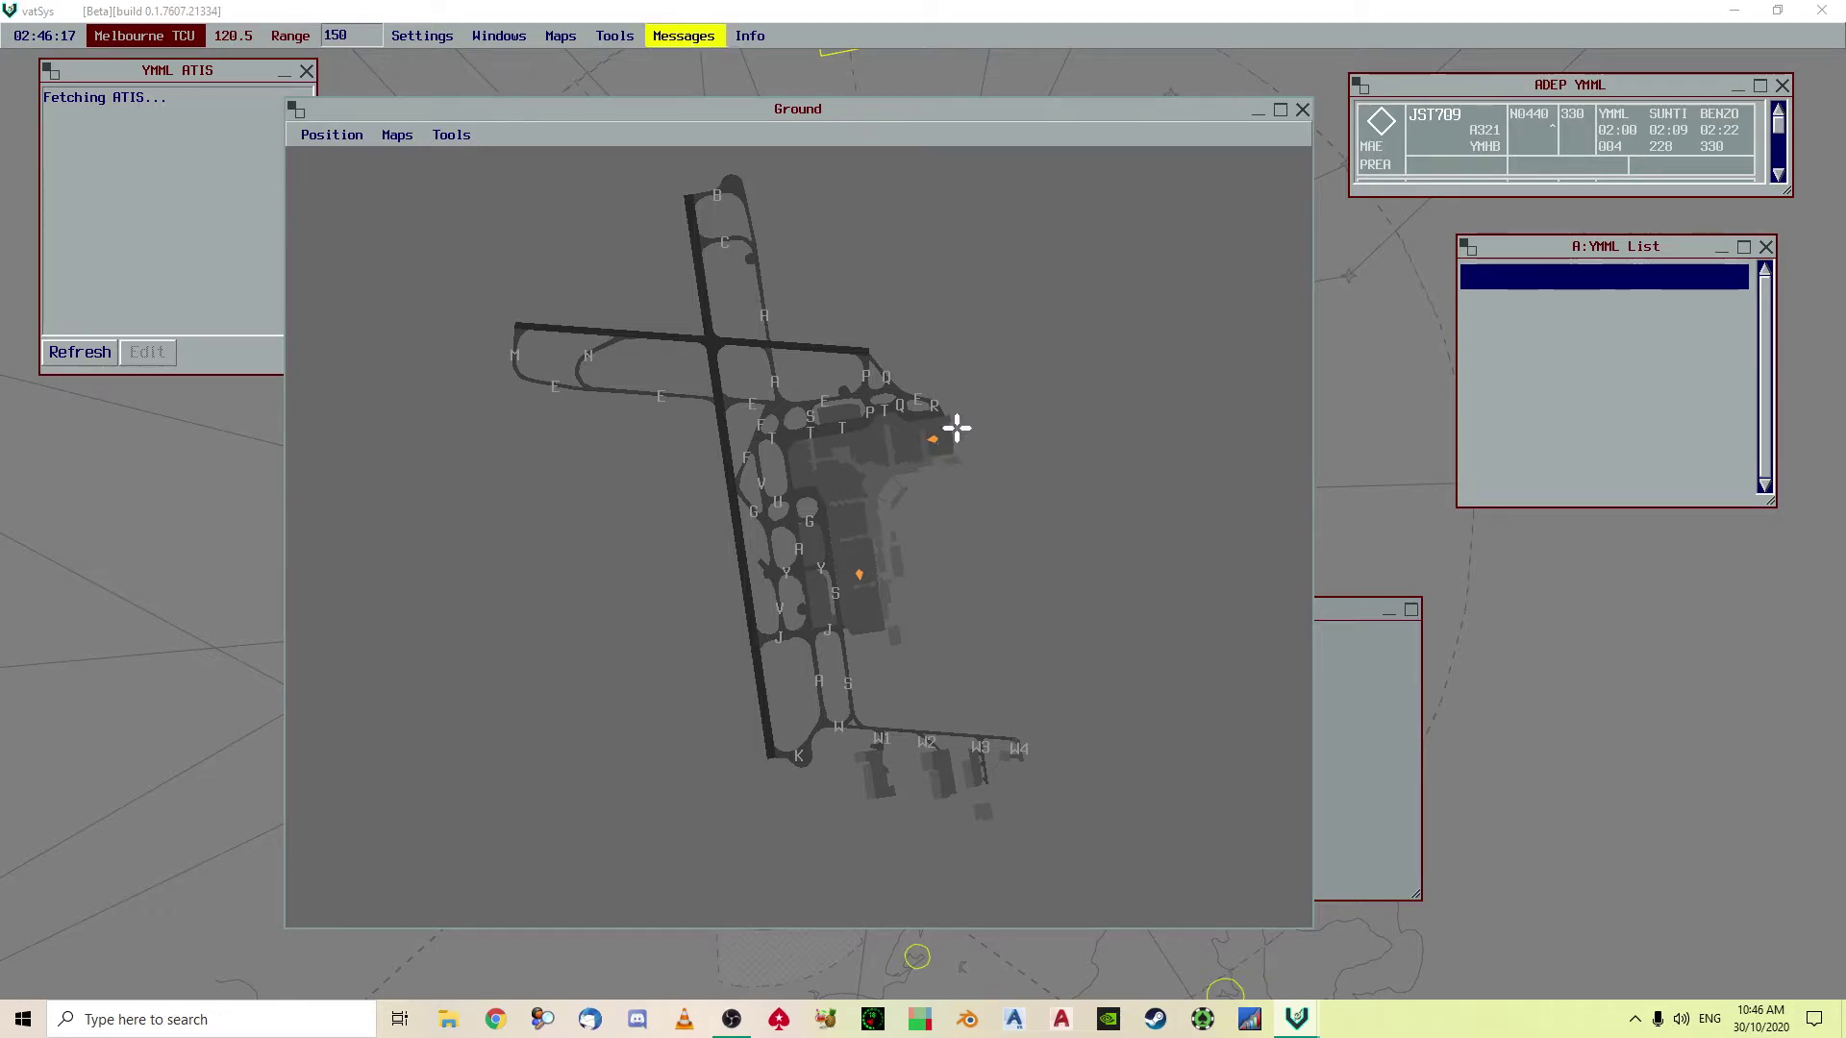
drag(1641, 252, 1677, 409)
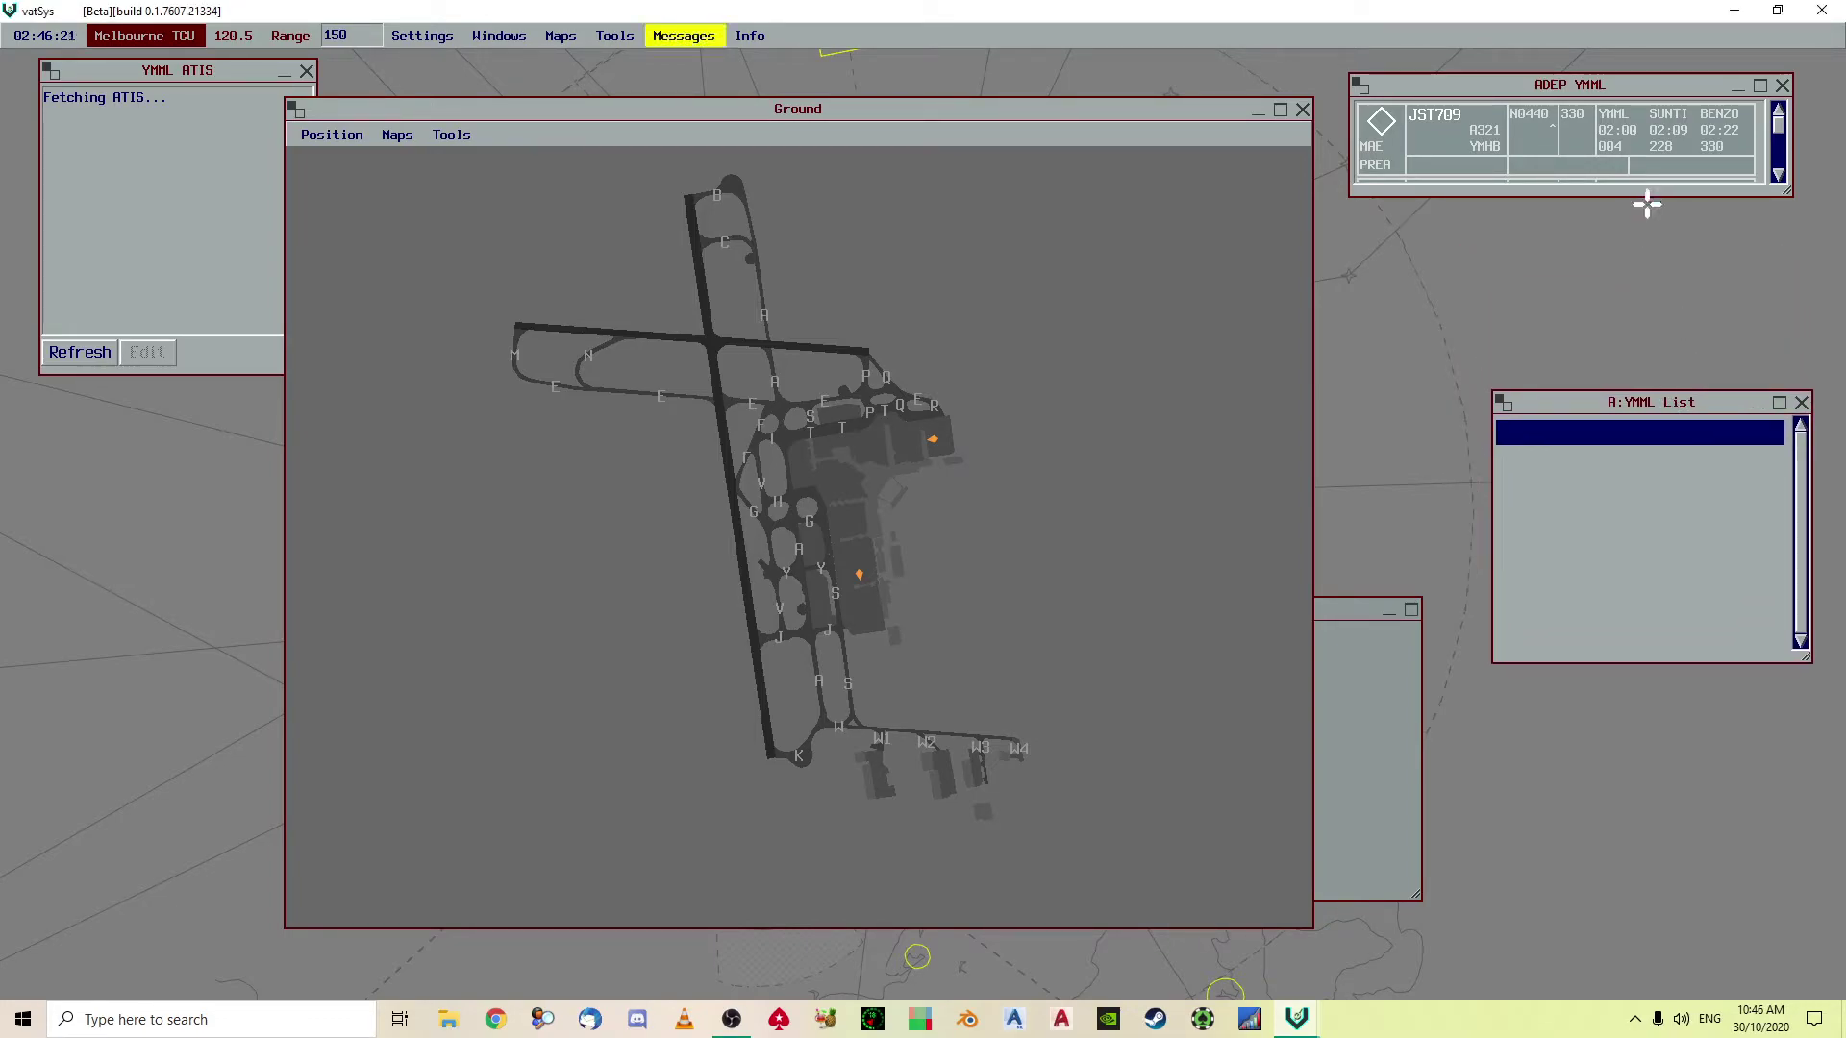
drag(1645, 195, 1653, 350)
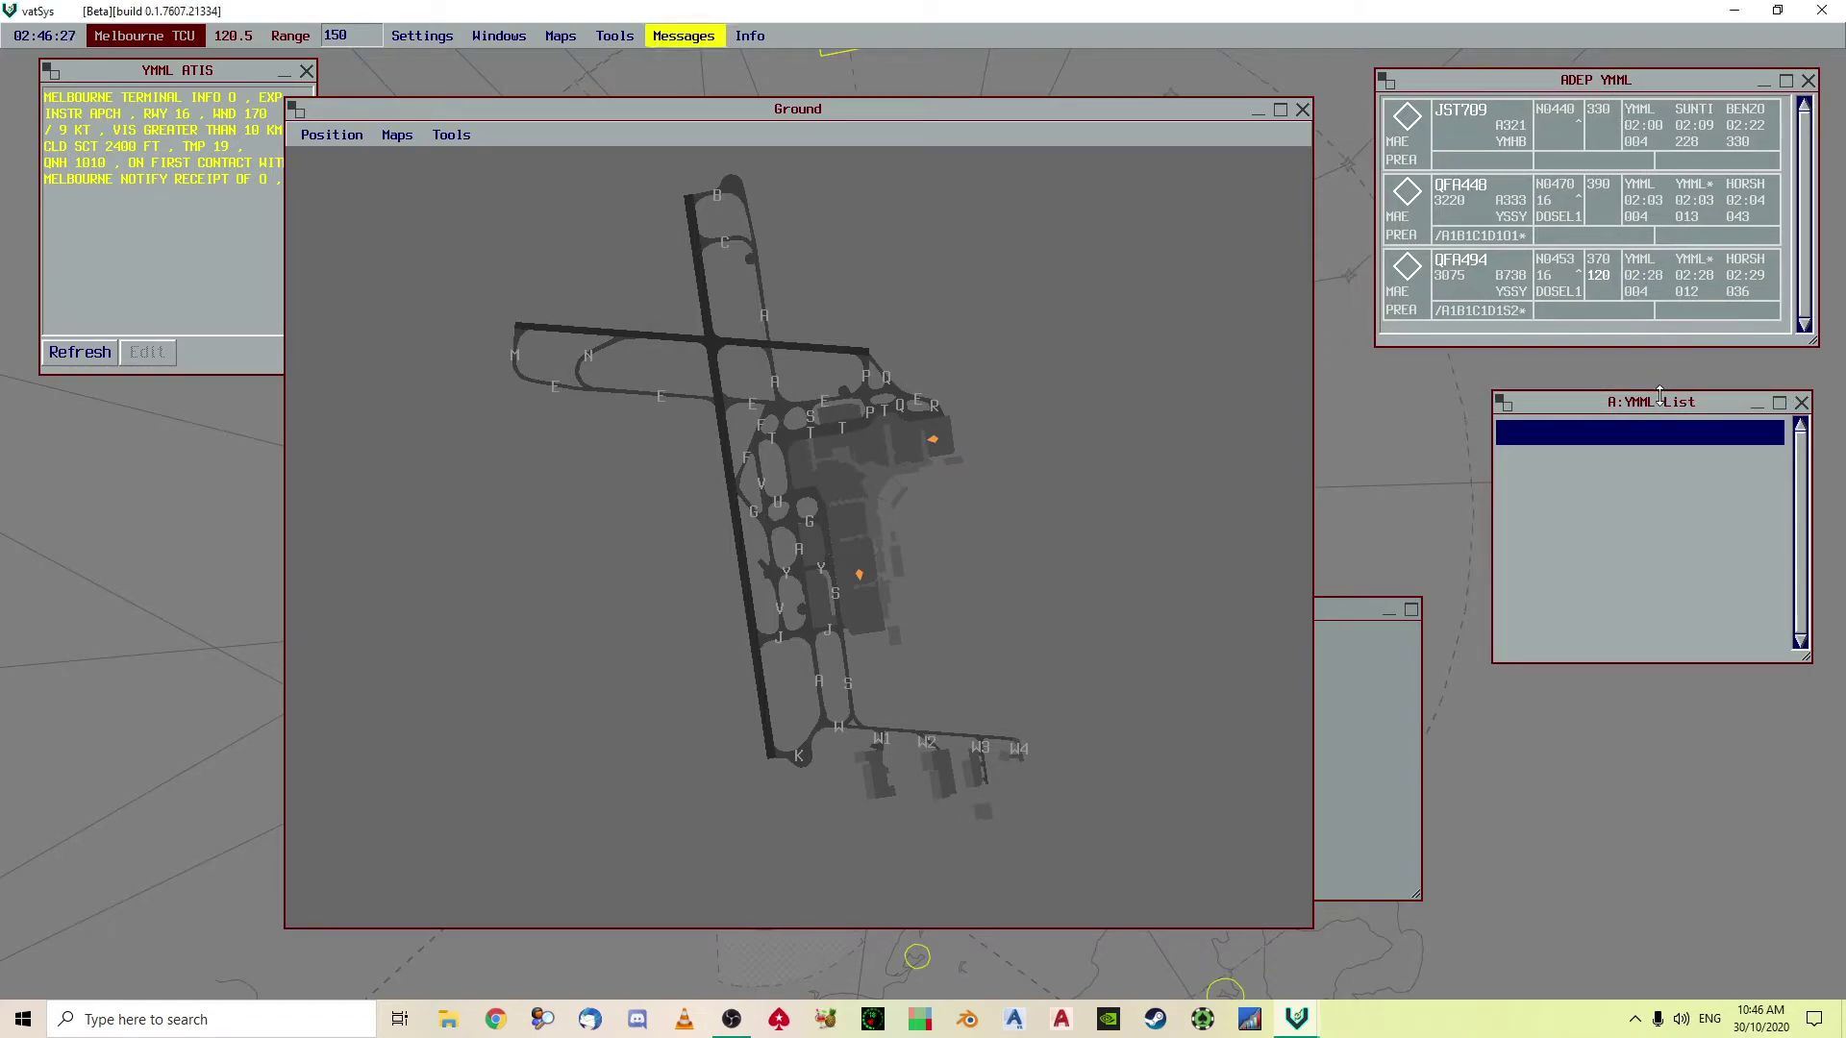
mouse_move(1663, 404)
mouse_down()
mouse_move(1641, 558)
mouse_move(1664, 377)
mouse_up()
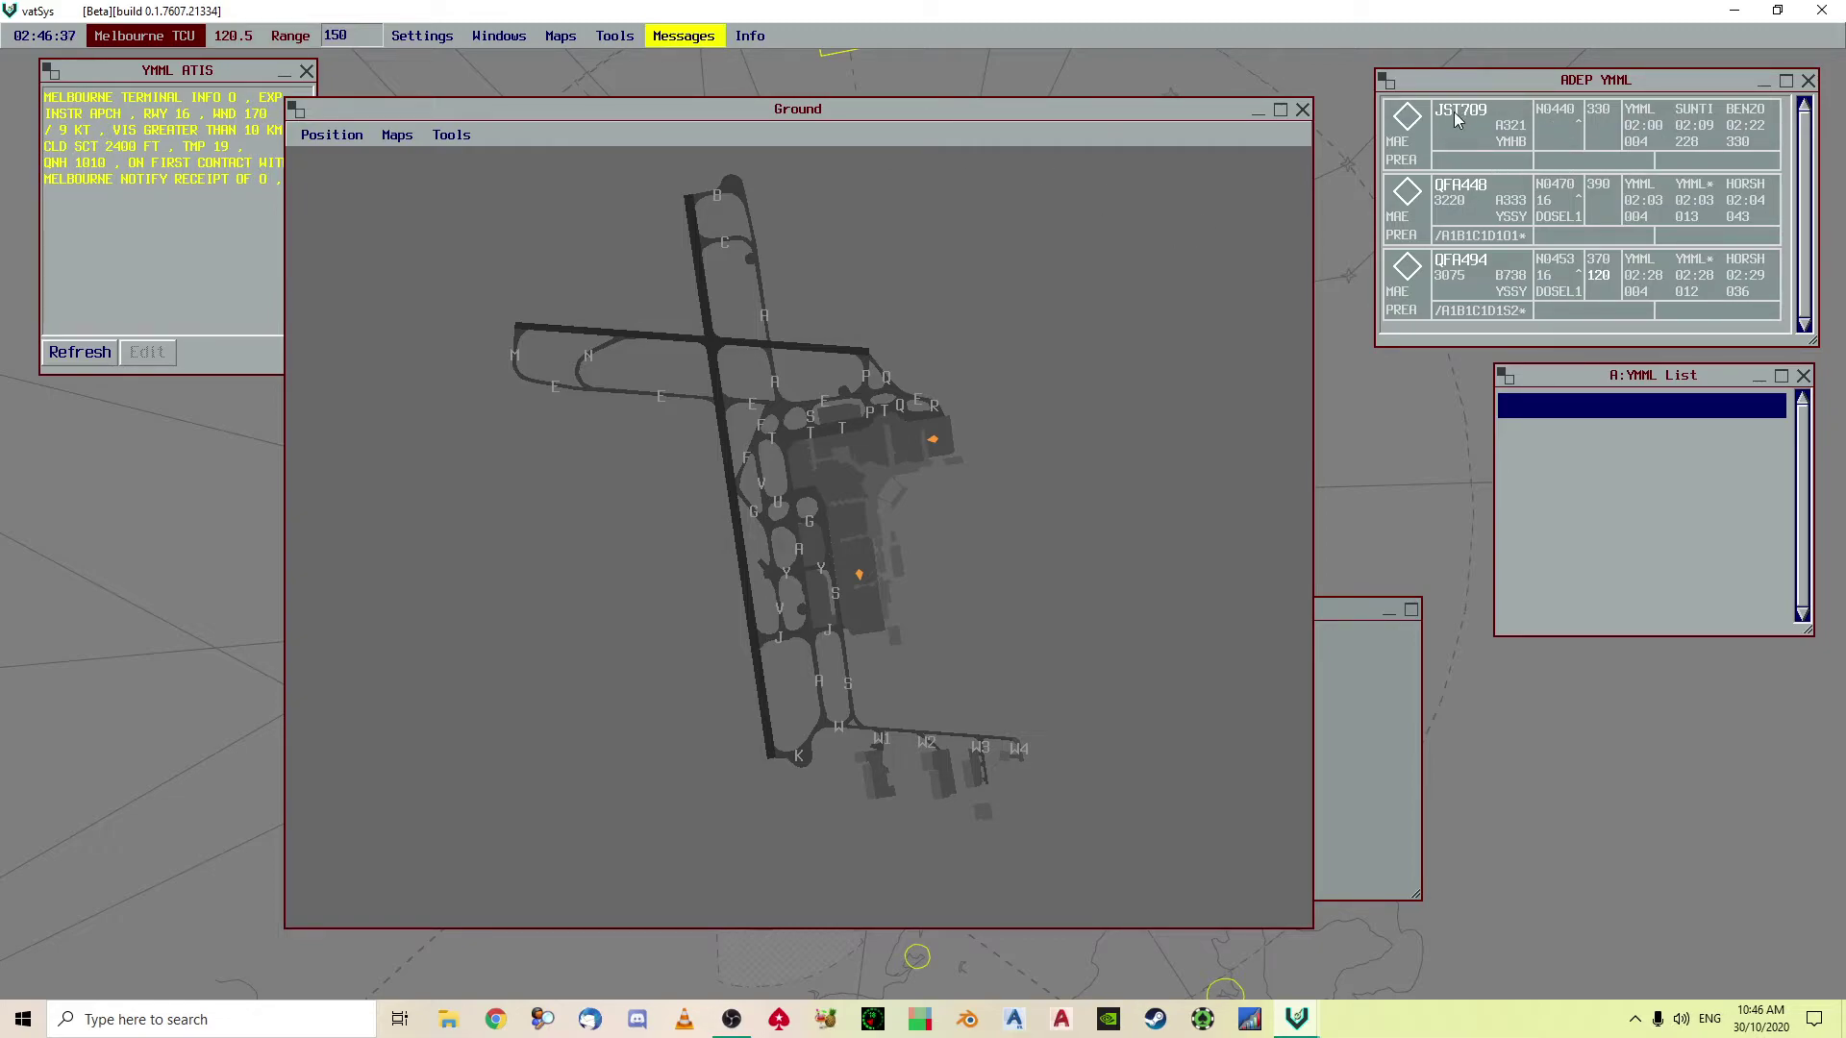
View and close the System Messages, then bring the YMML ATIS window forward
click(683, 36)
click(688, 57)
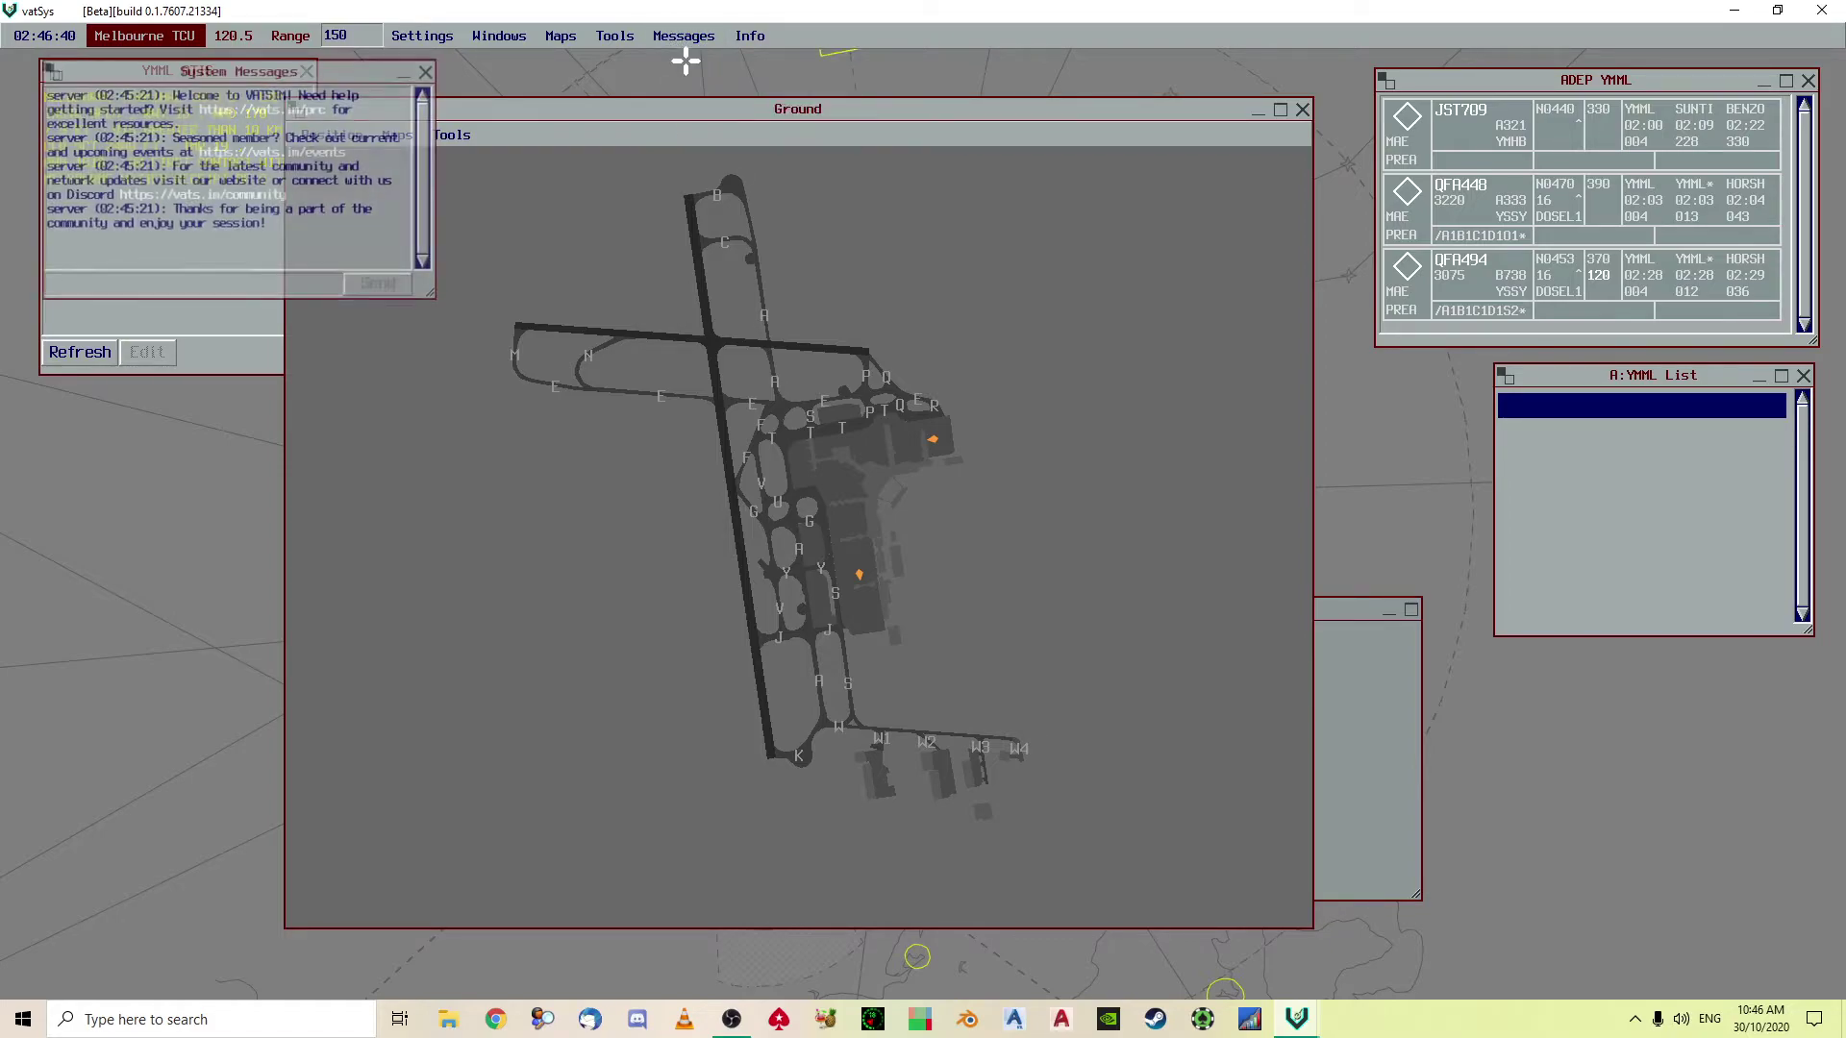
click(427, 74)
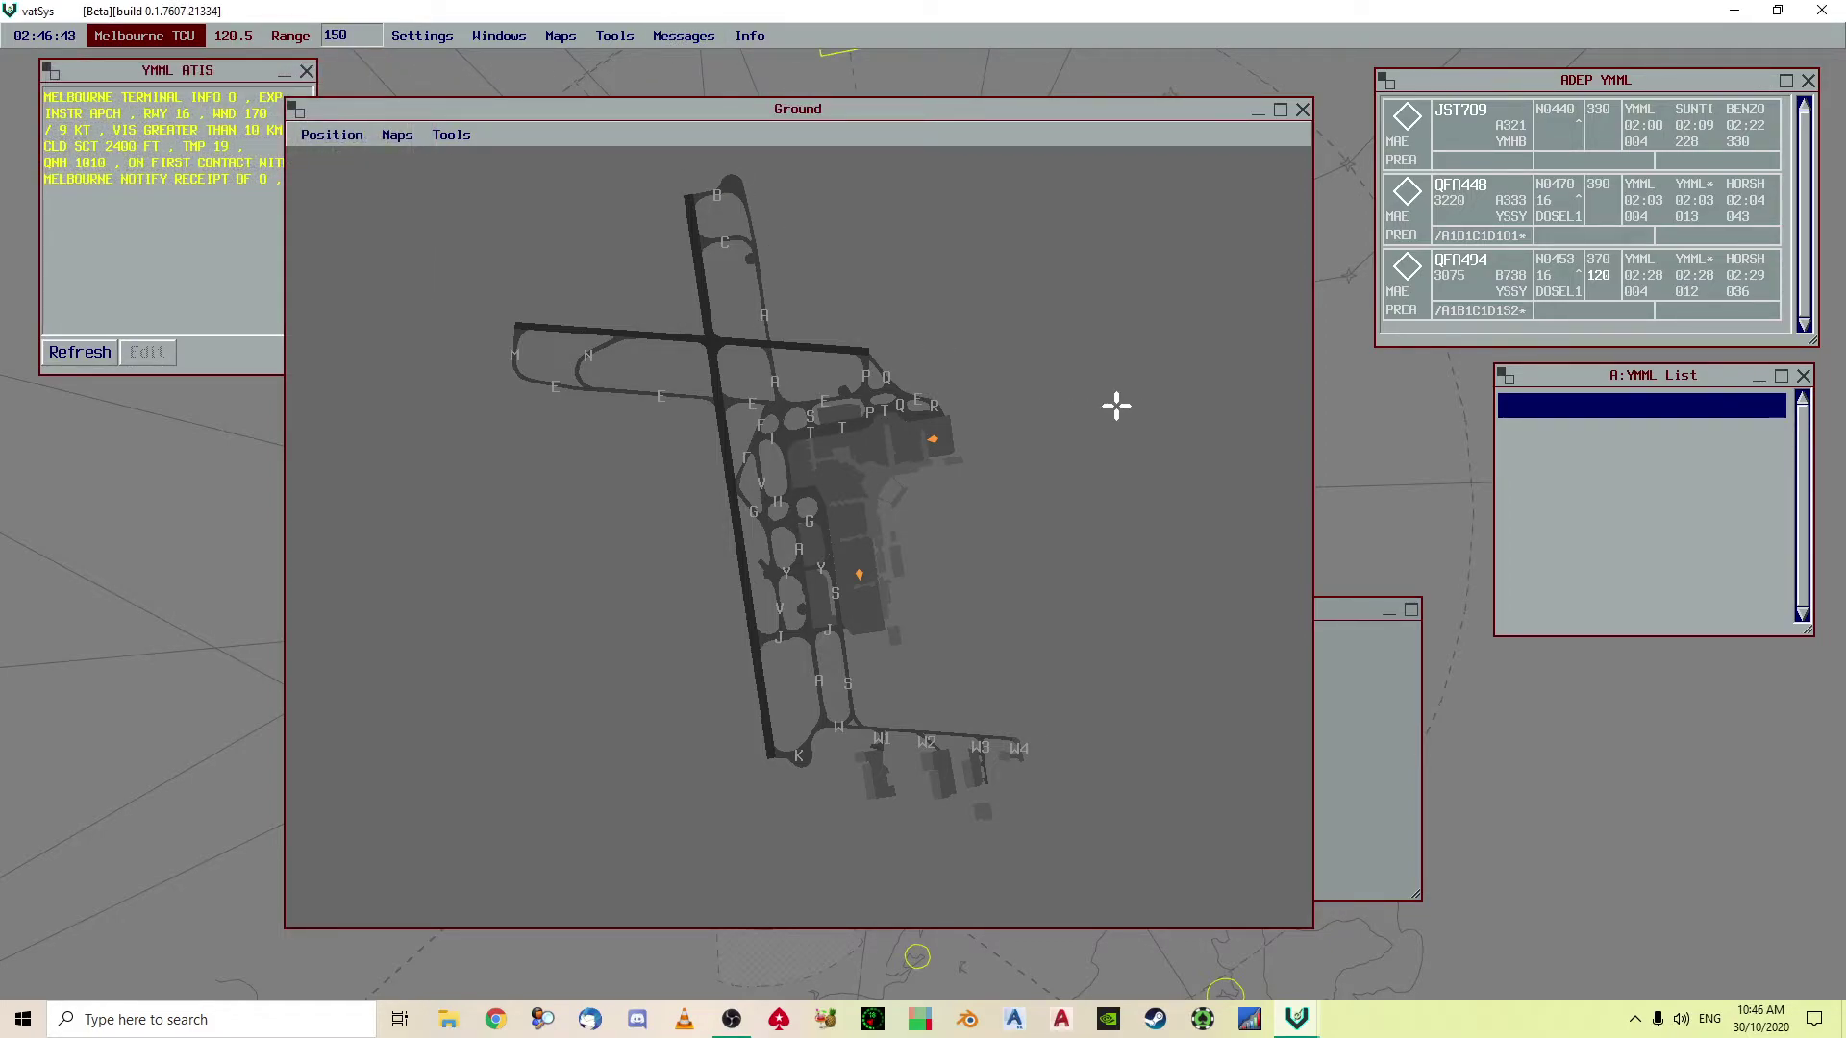
click(198, 253)
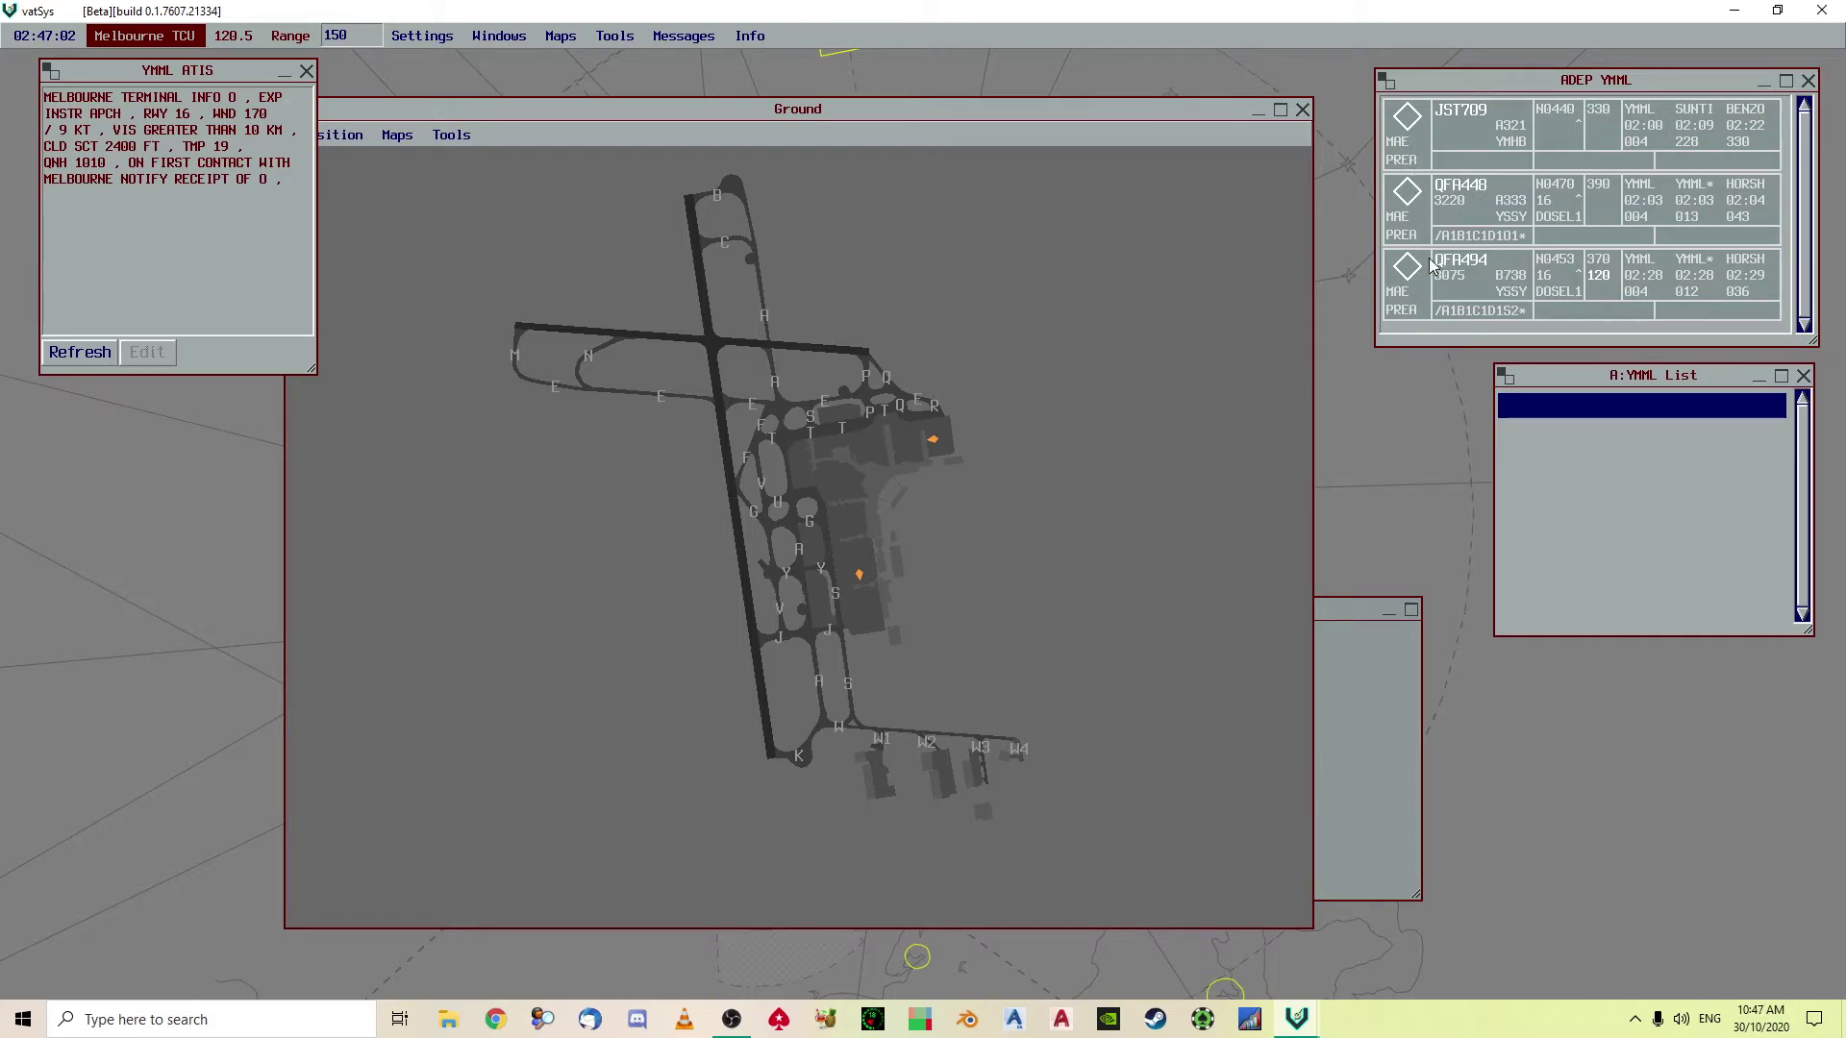
Fine-tune the ADEP YMML list's length and position and lower the A:YMML List slightly
drag(1436, 343, 1435, 370)
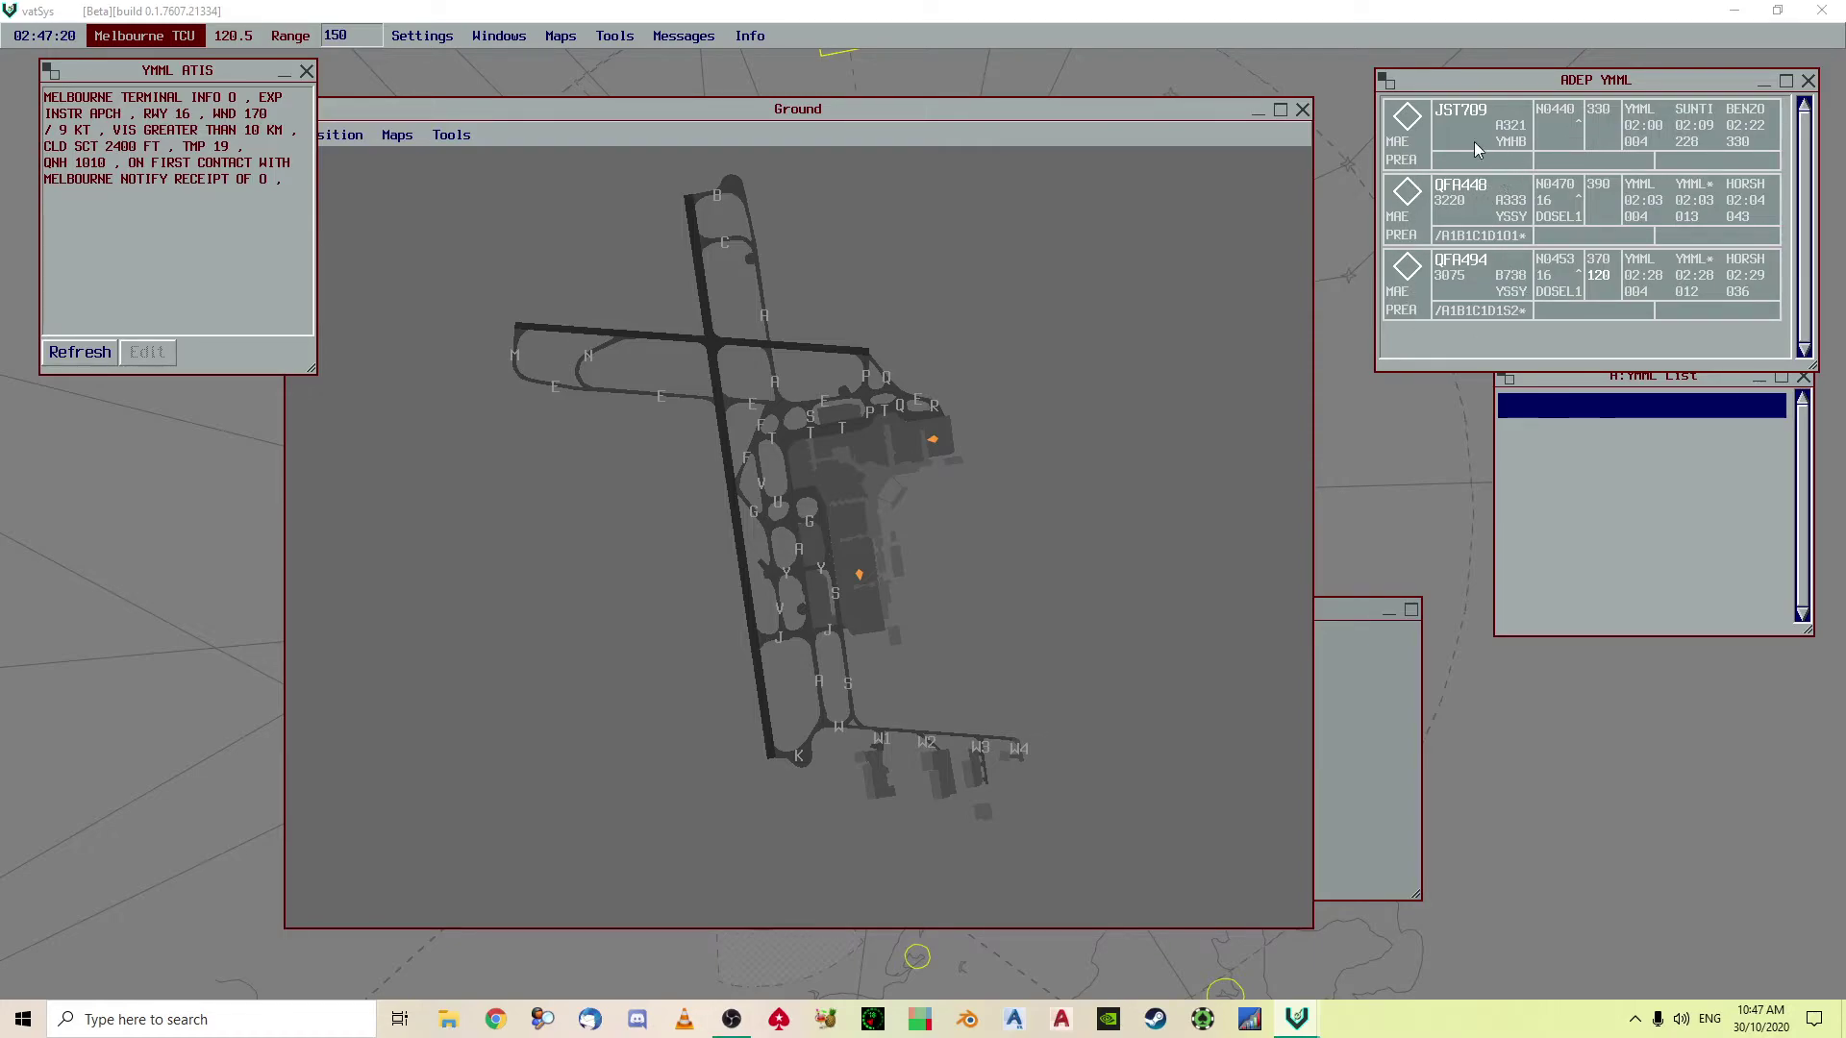
drag(1532, 79, 1523, 72)
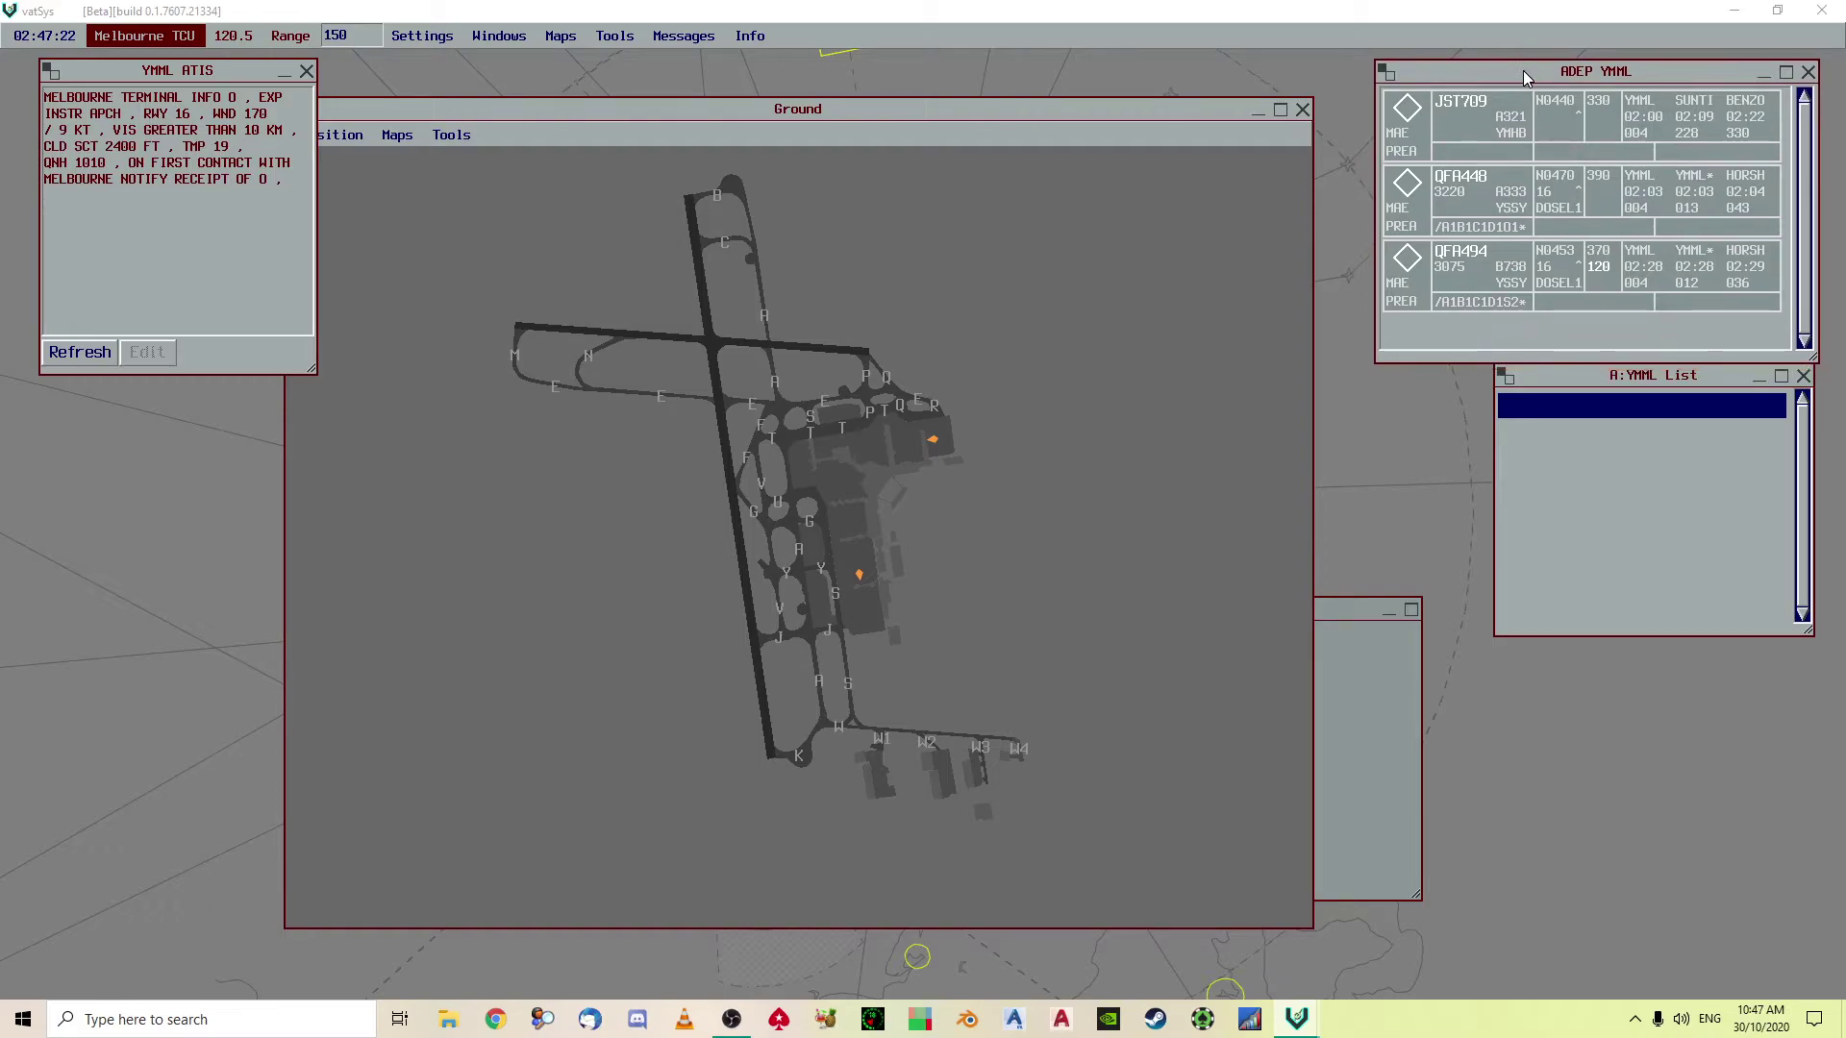
drag(1634, 377, 1633, 400)
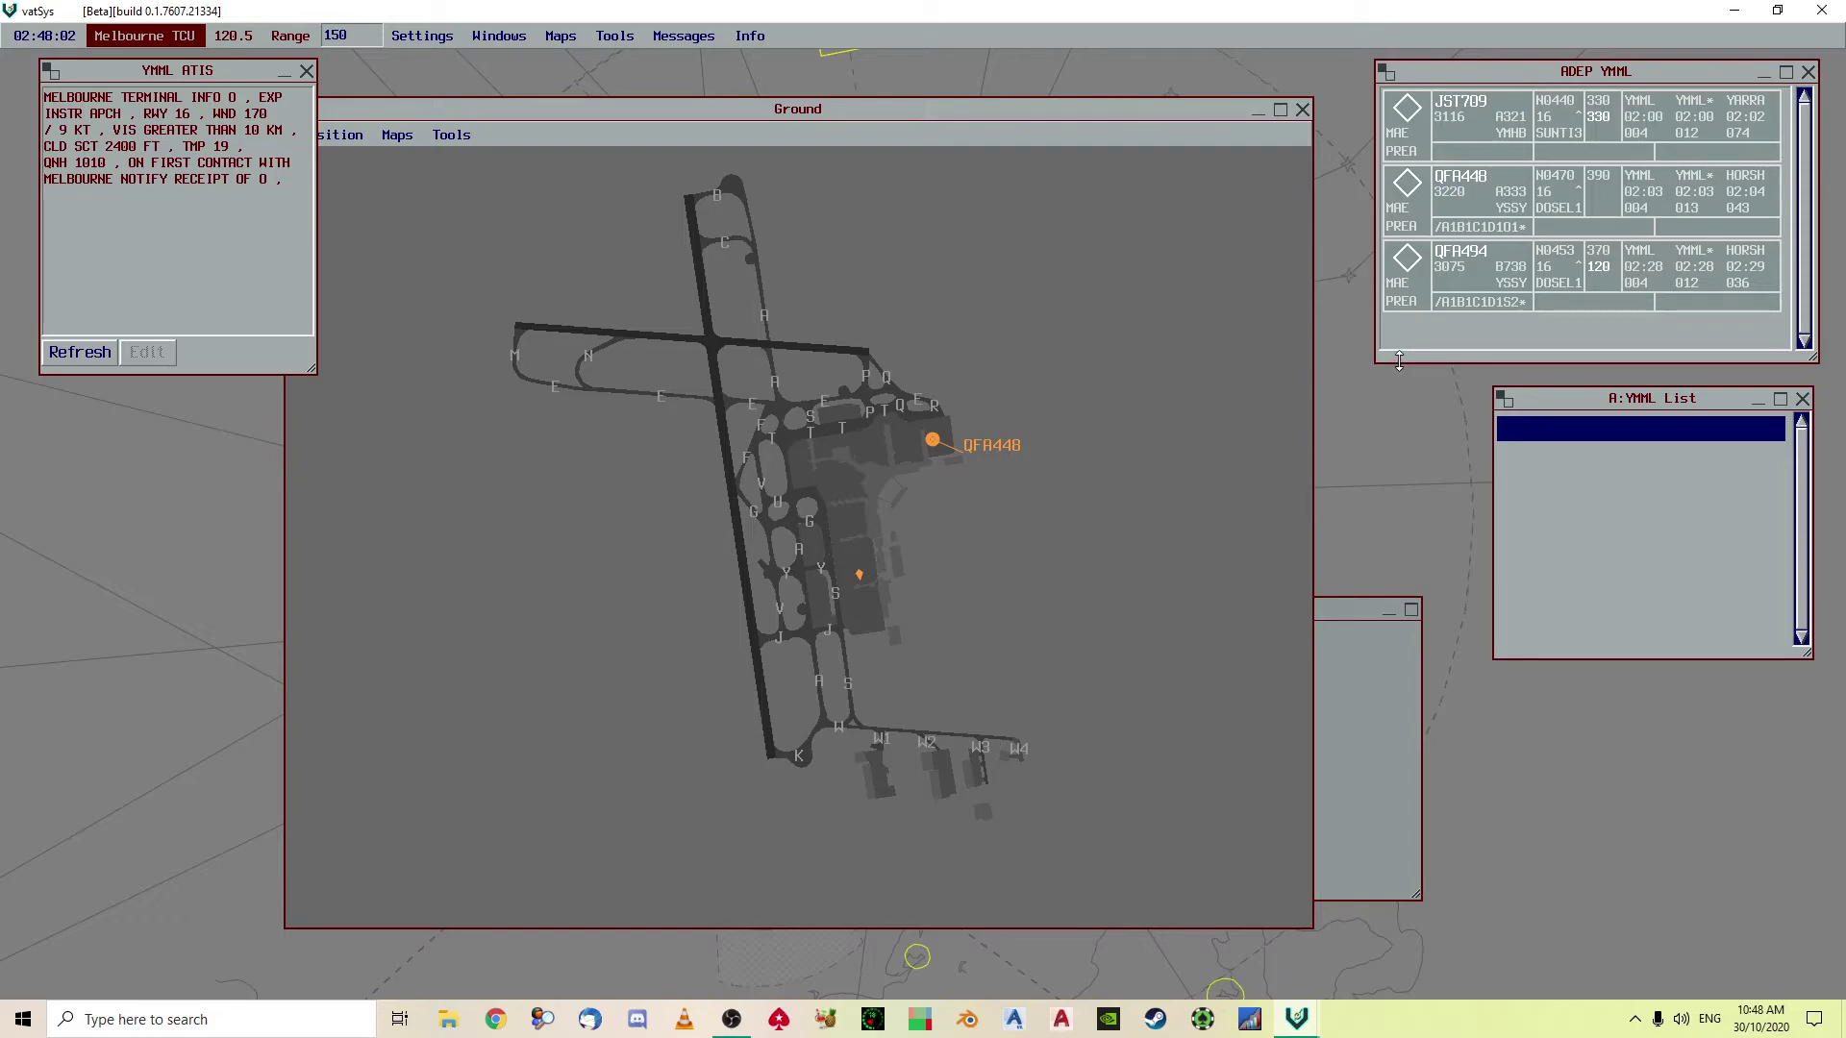
Move the YMML ATIS window to the lower right and drag the VSCS panel out of the way
drag(154, 71, 1628, 673)
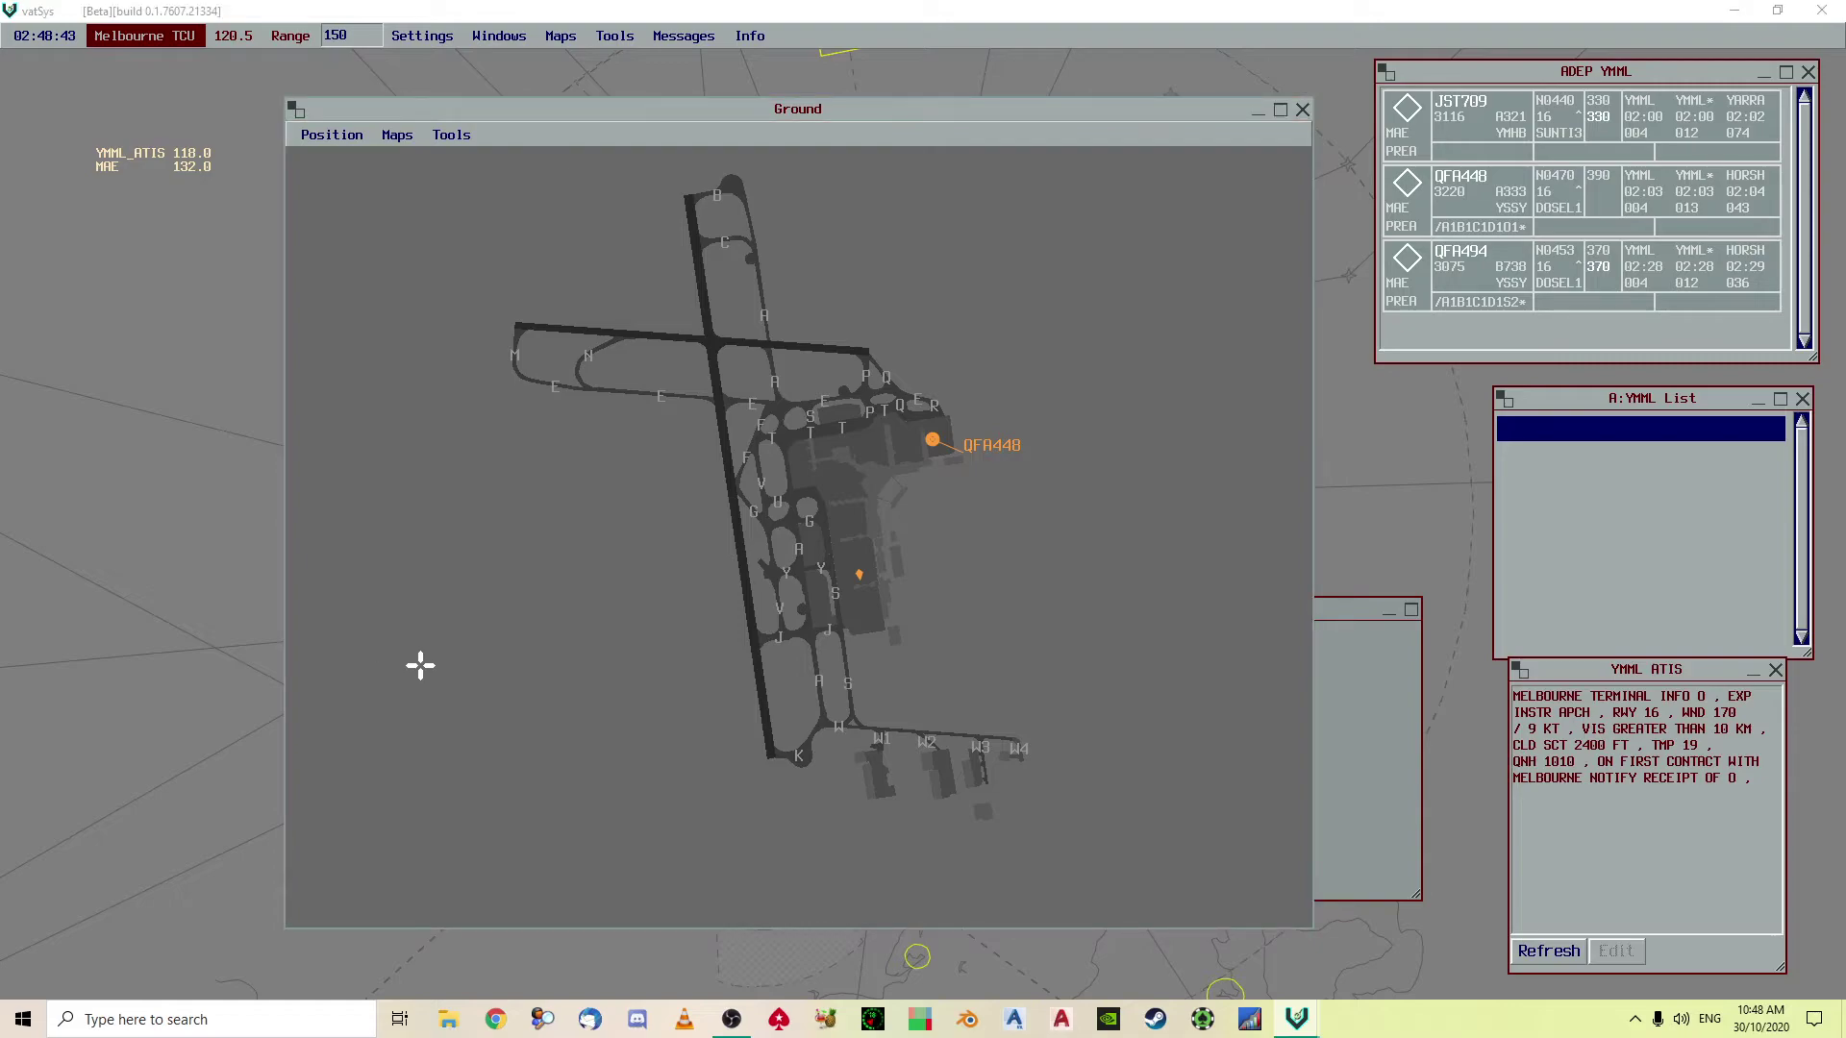
click(1391, 702)
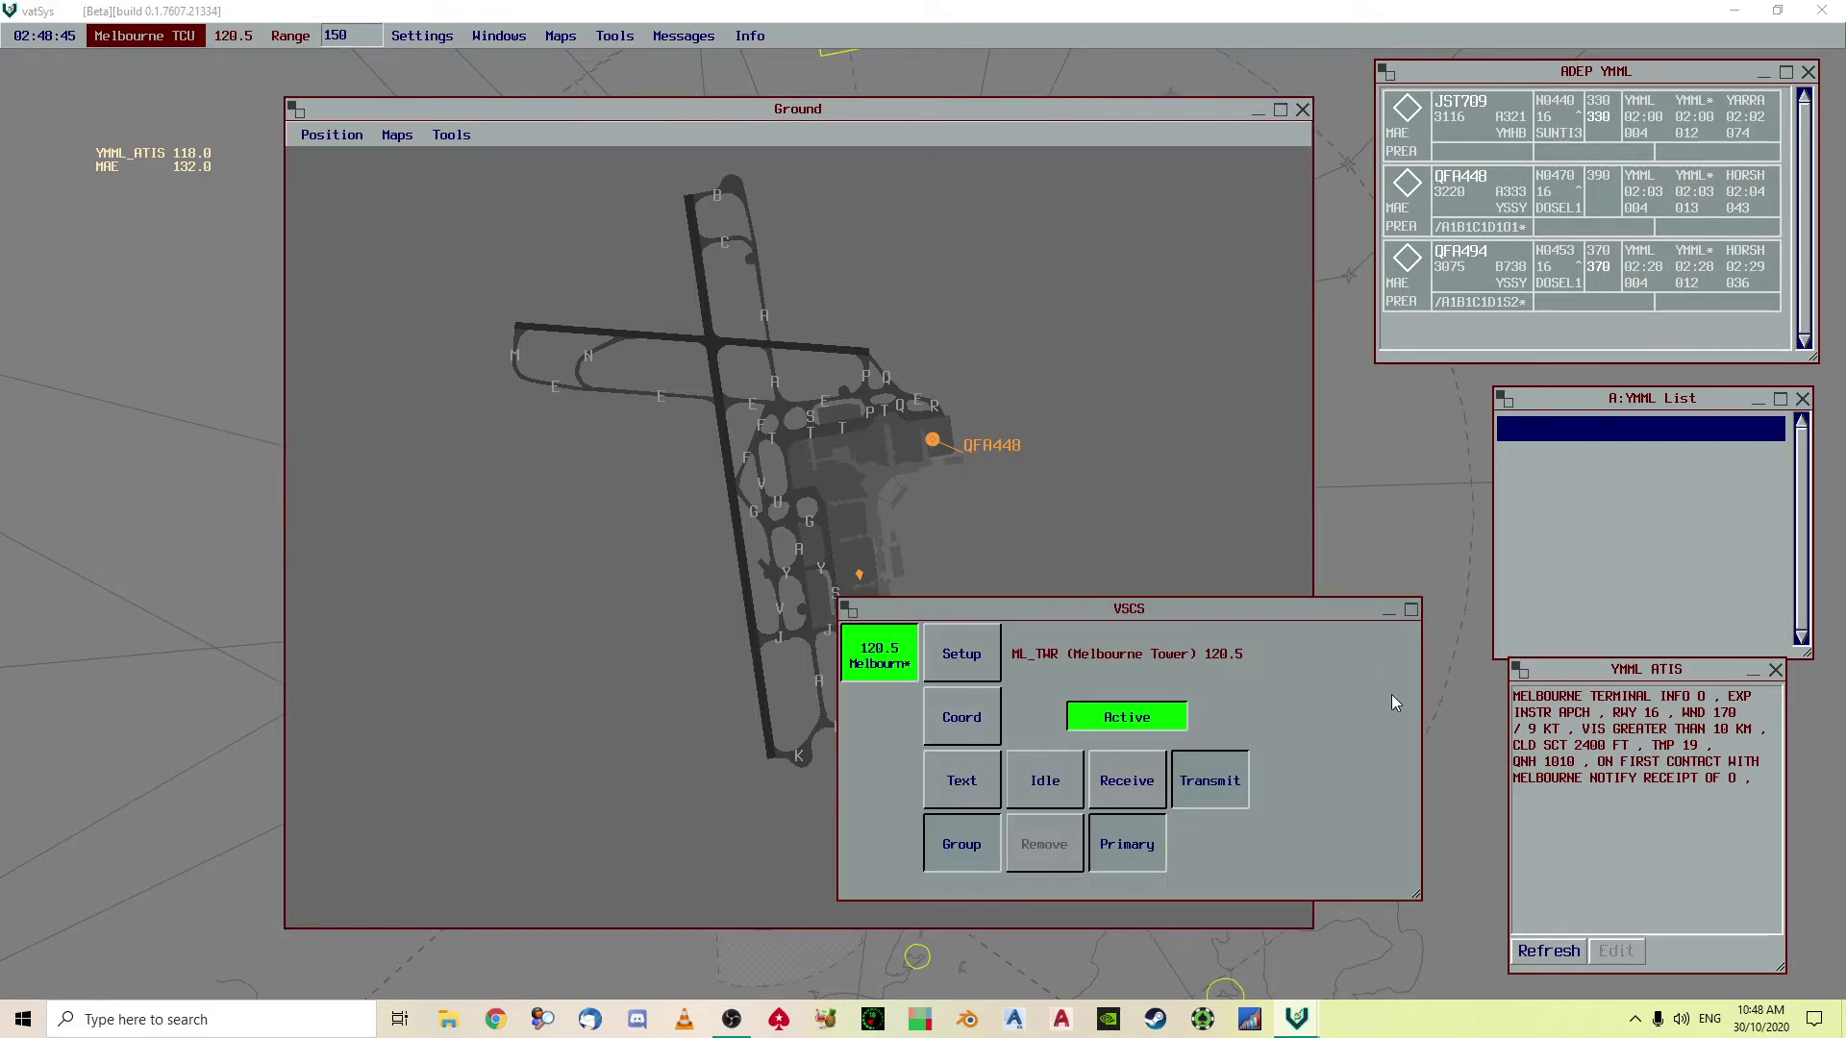
drag(1149, 608, 1158, 593)
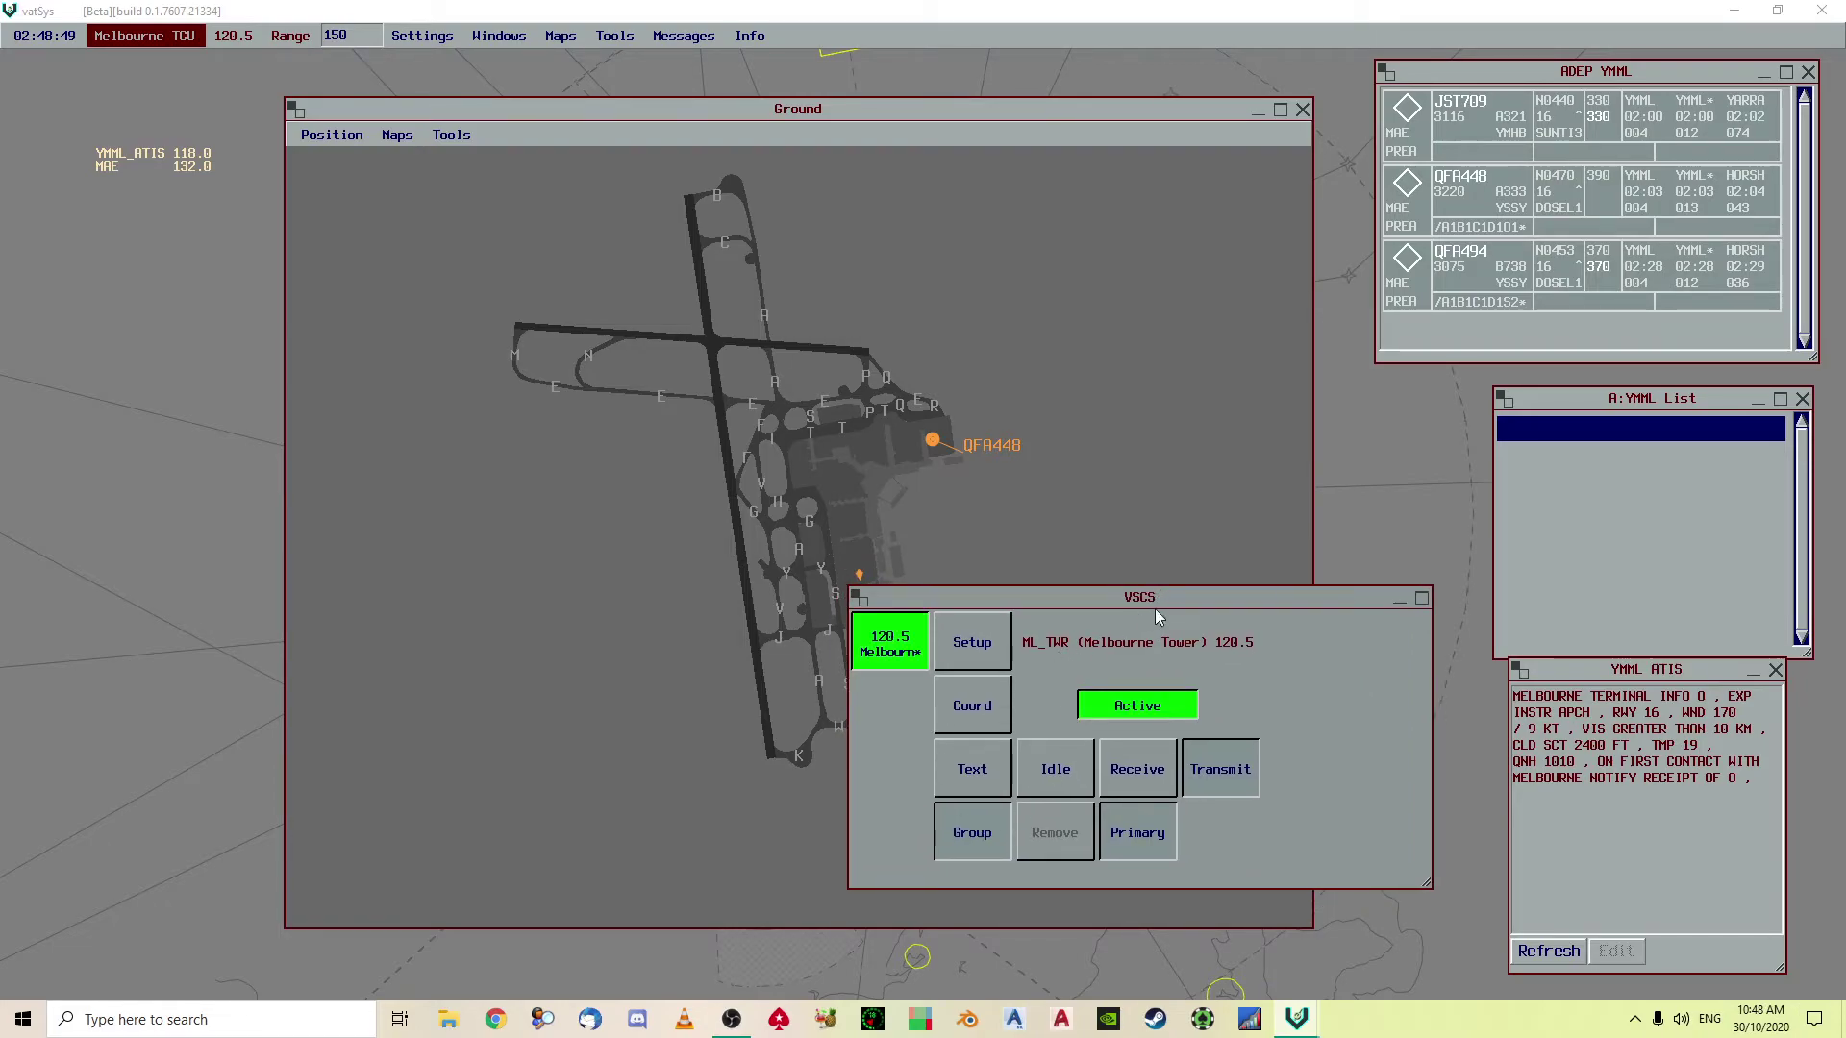
drag(1044, 592, 222, 642)
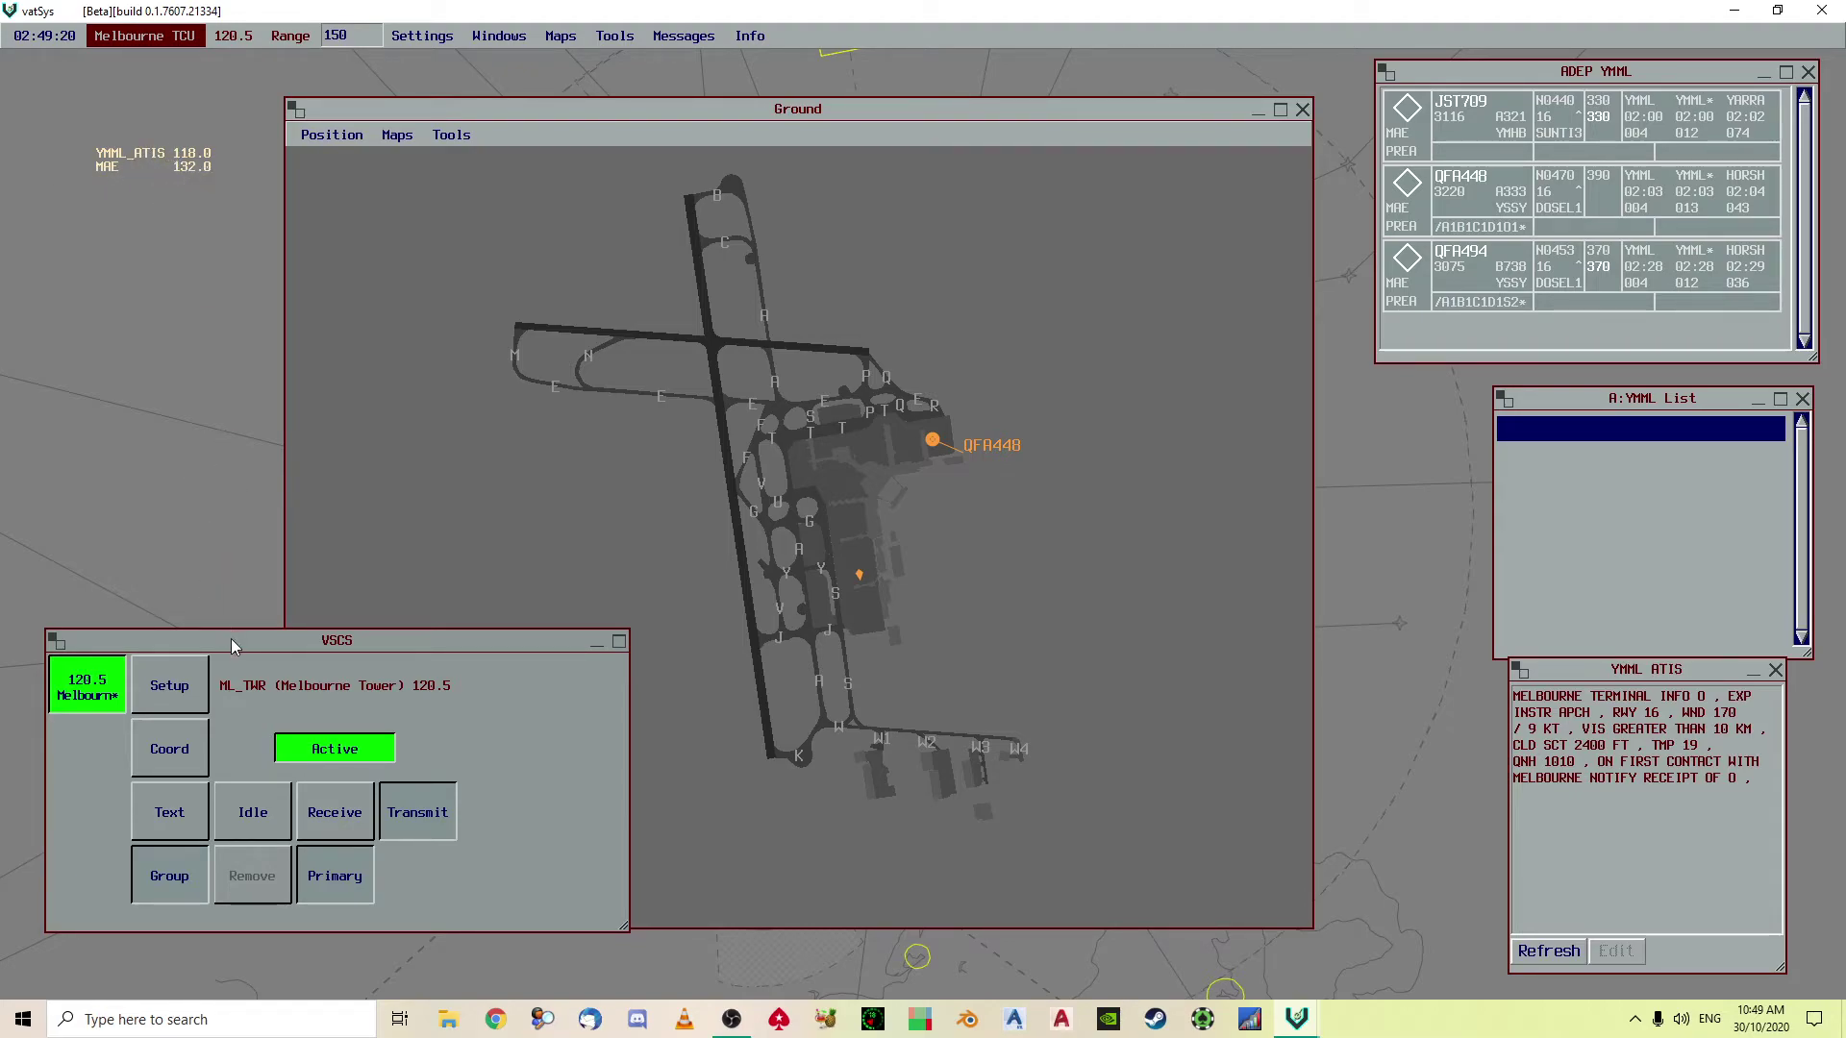
drag(231, 640, 1135, 620)
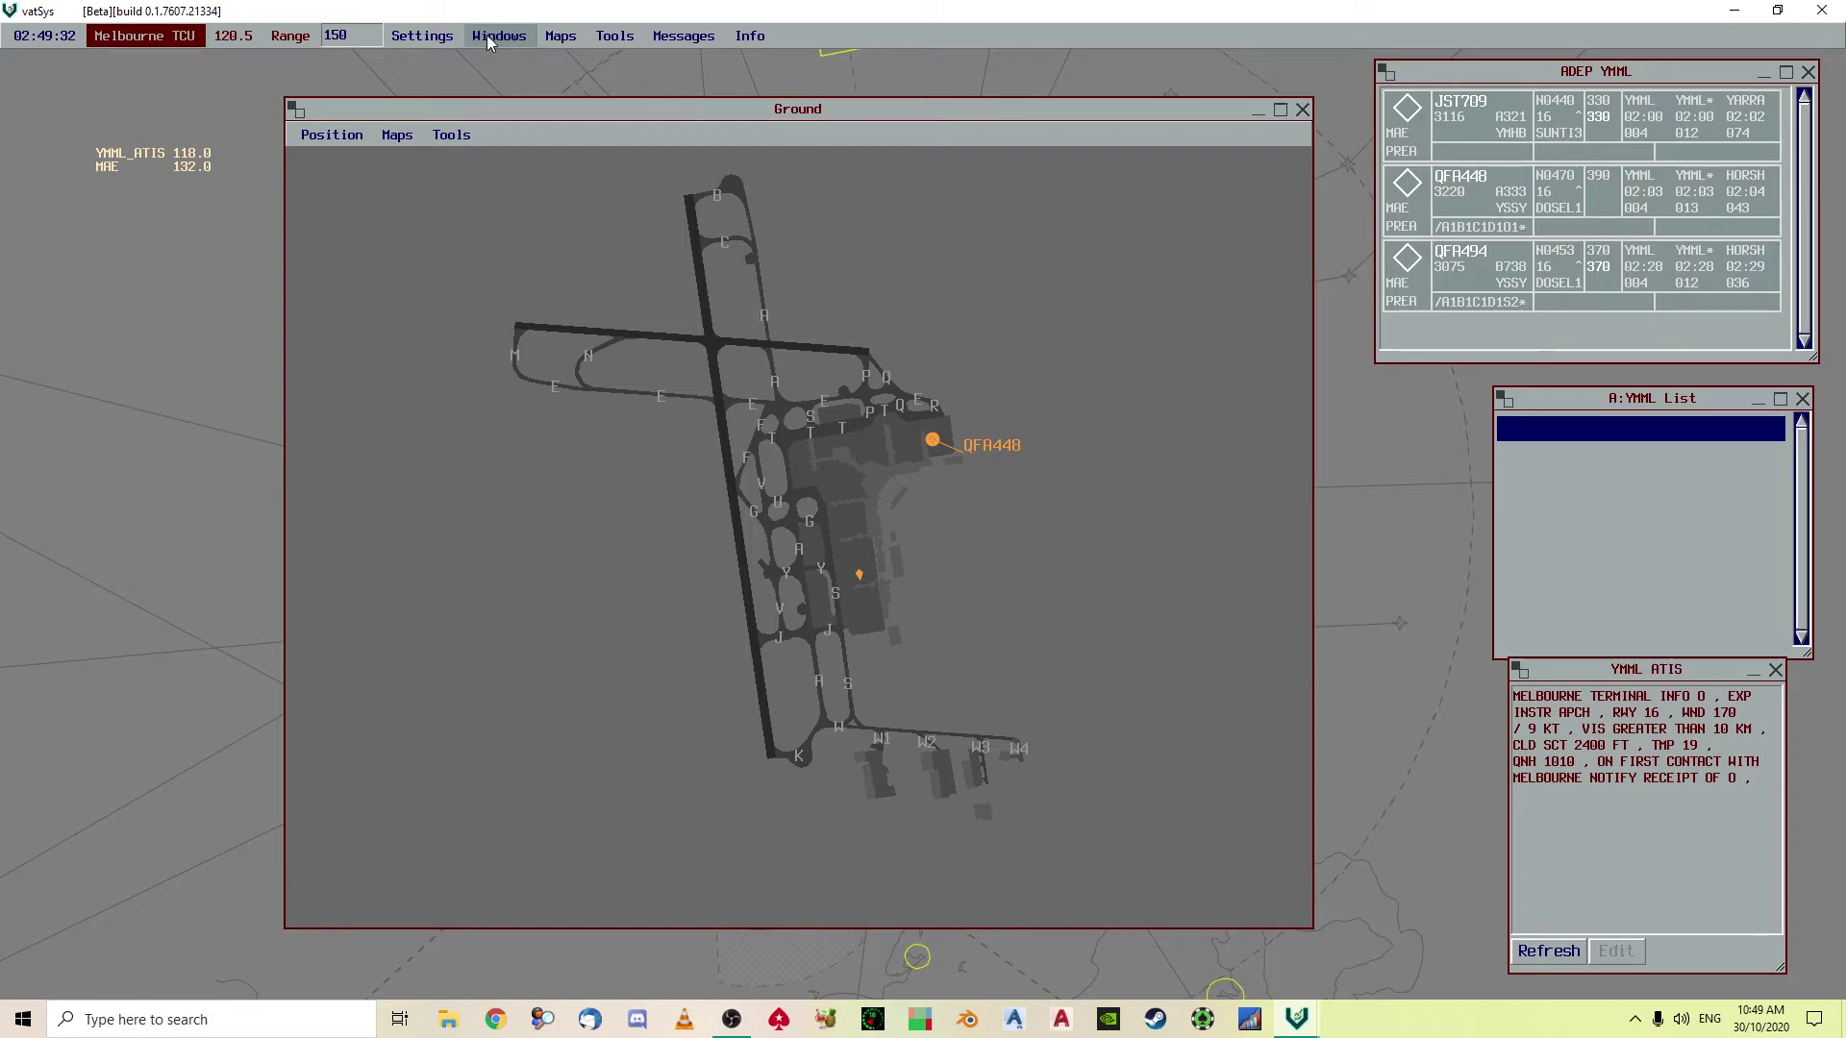
click(427, 38)
mouse_move(499, 36)
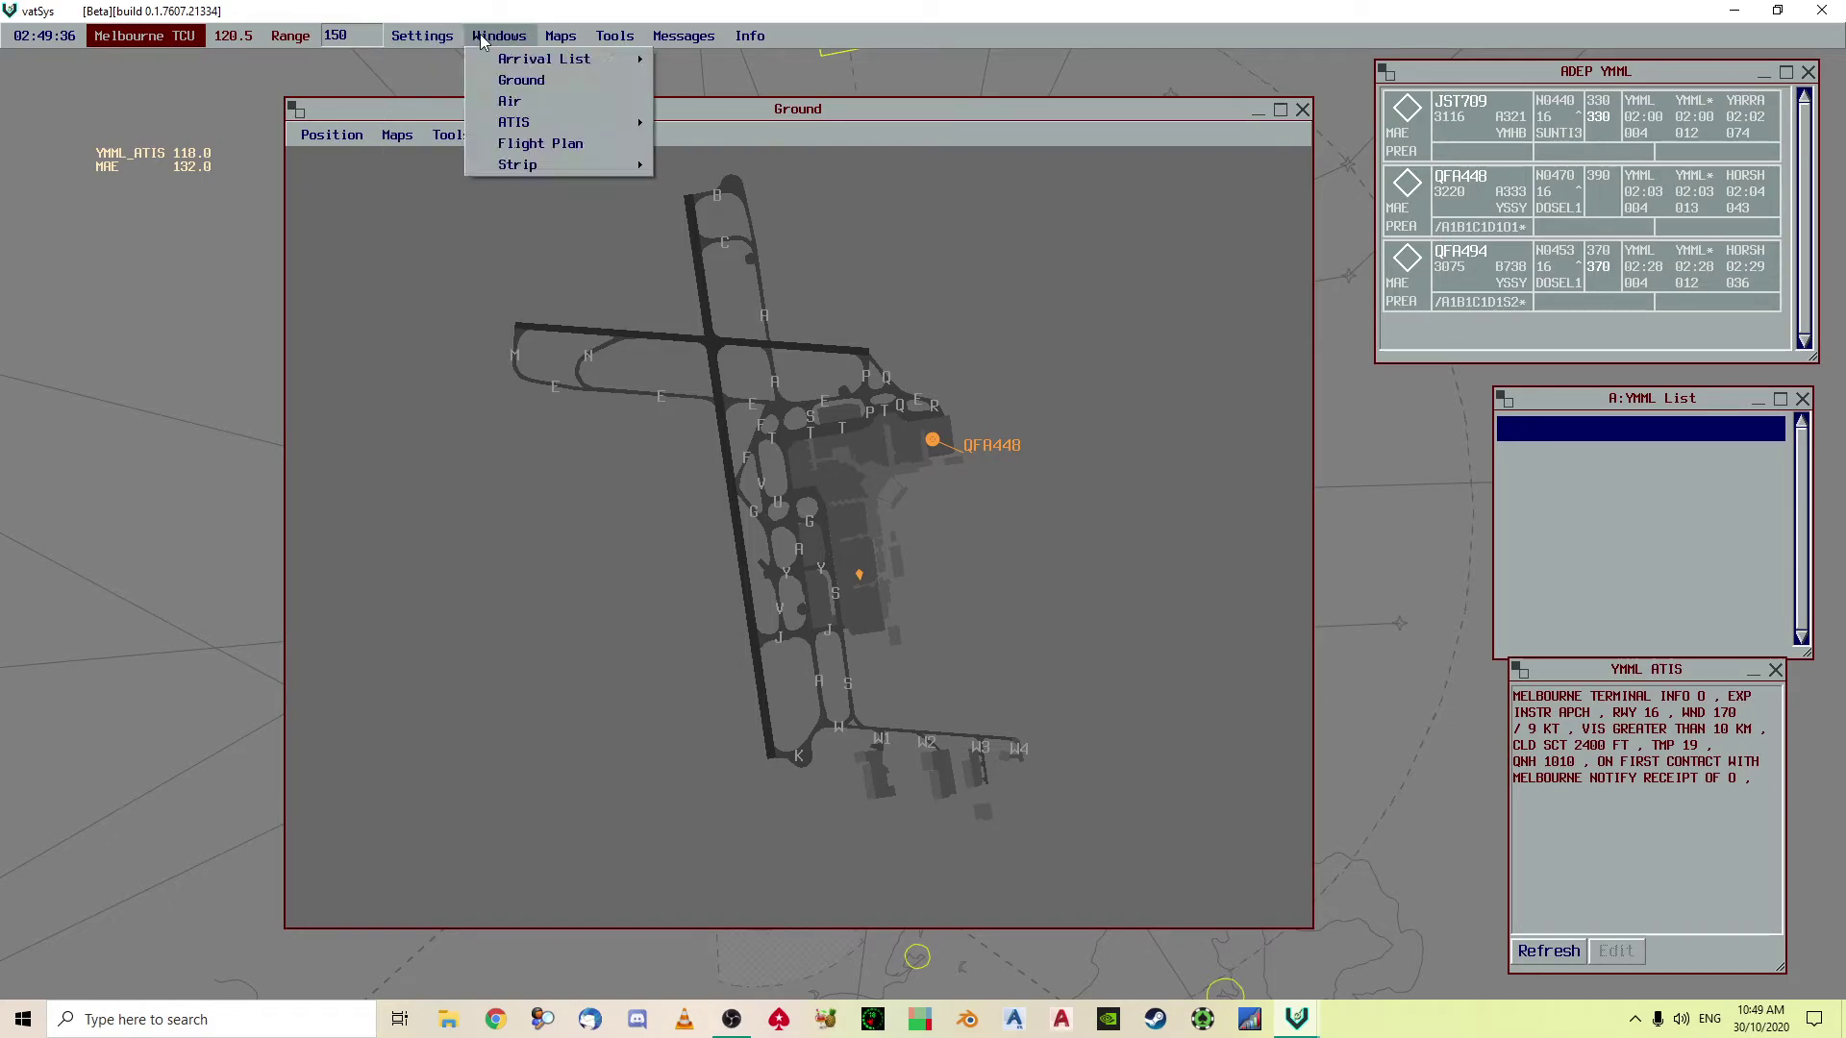
mouse_move(500, 132)
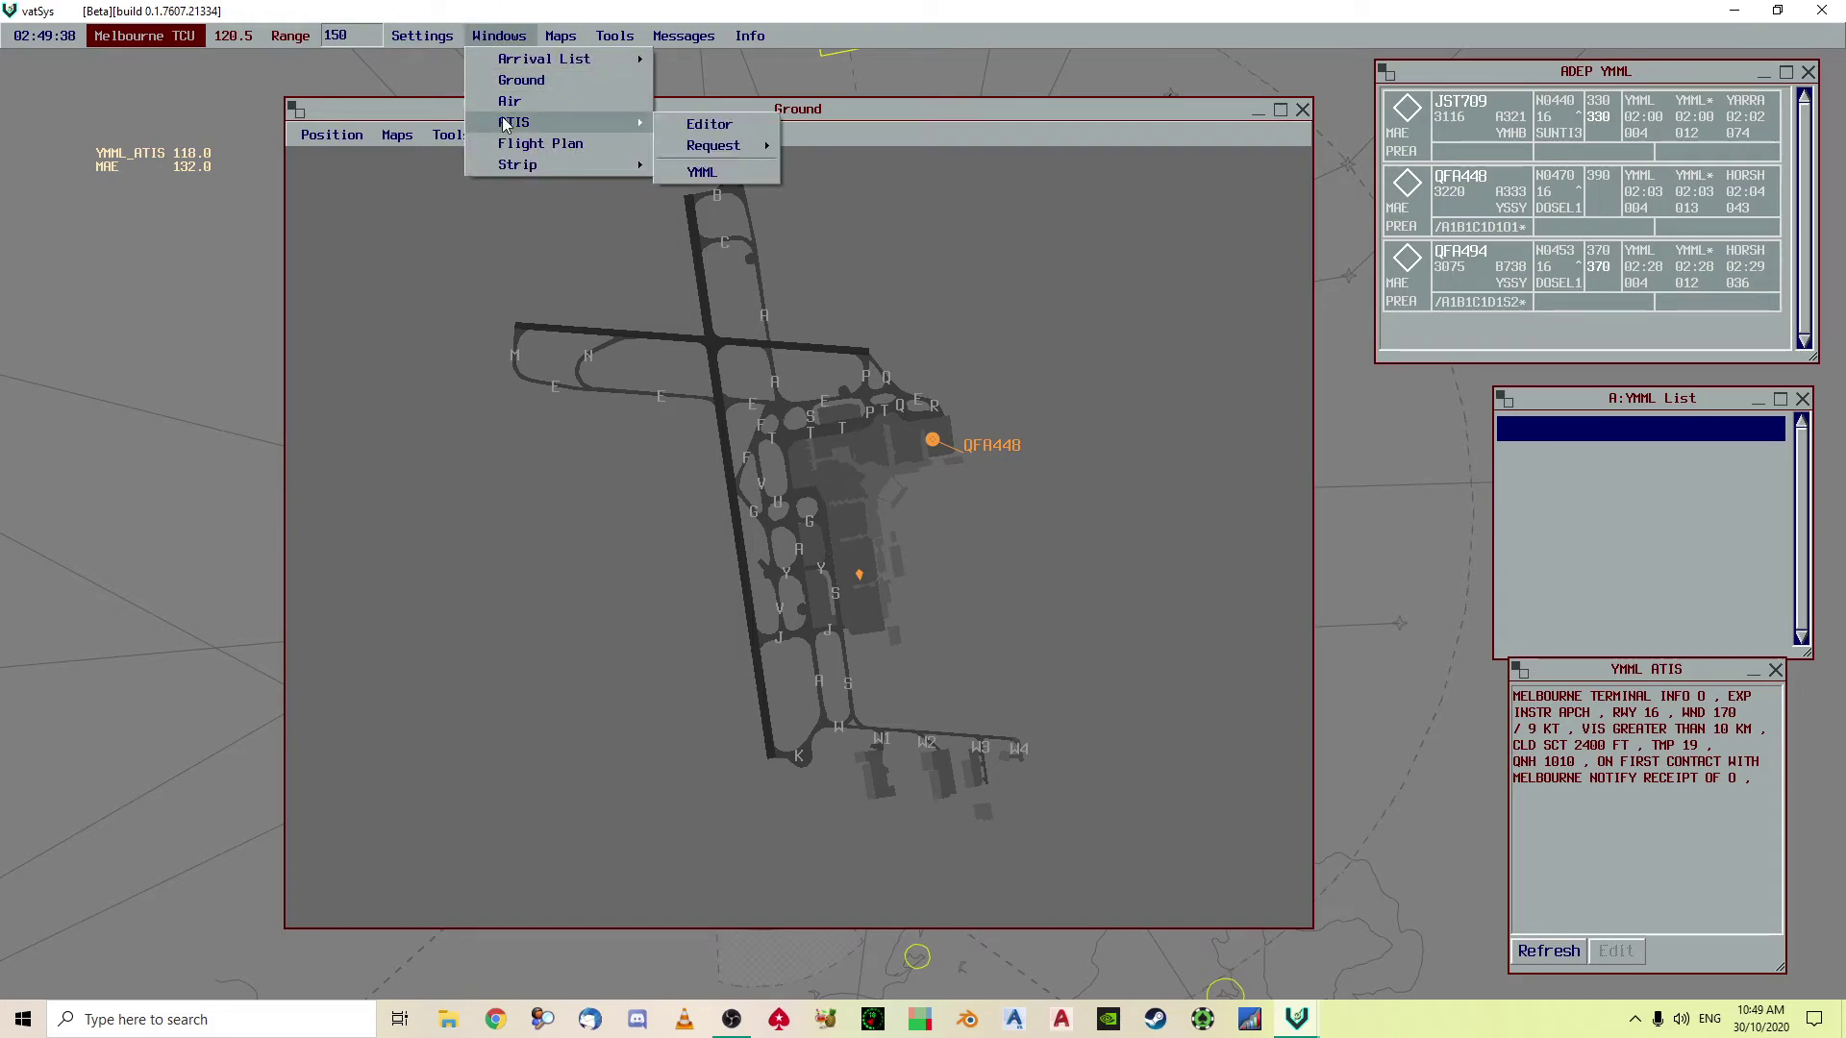
click(707, 124)
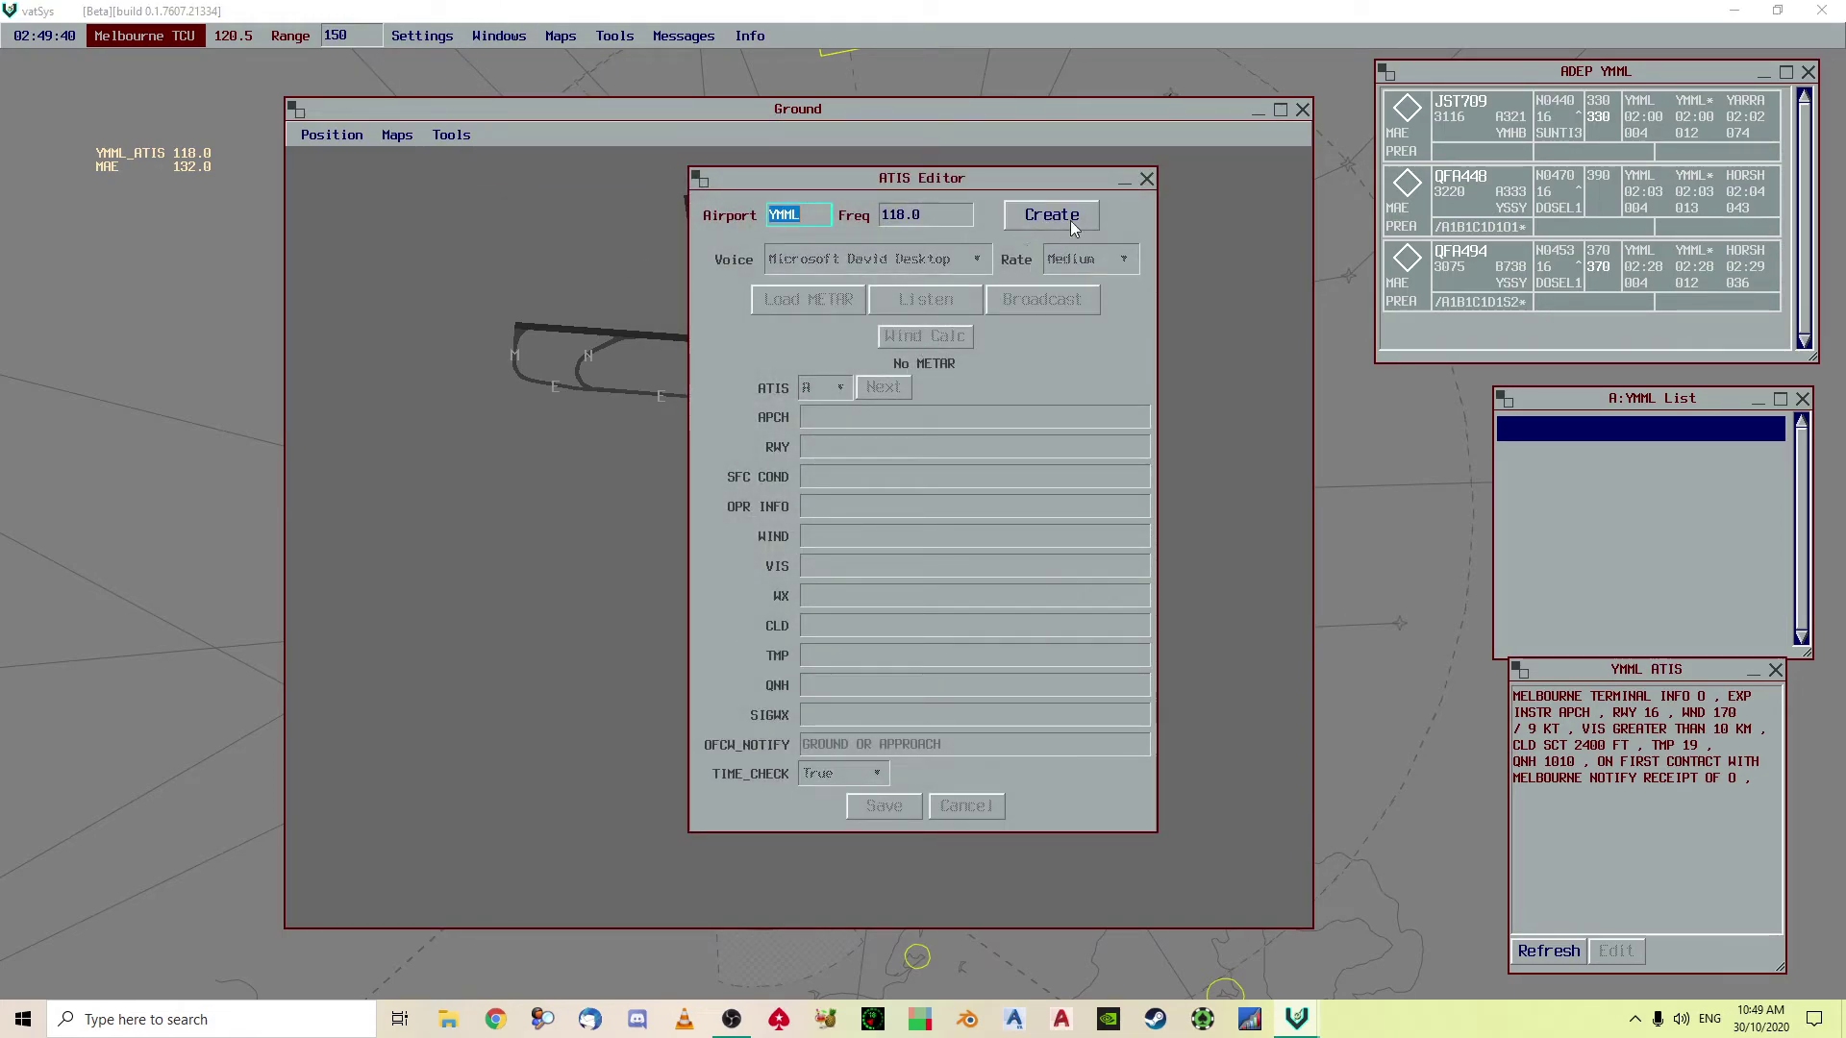
click(193, 167)
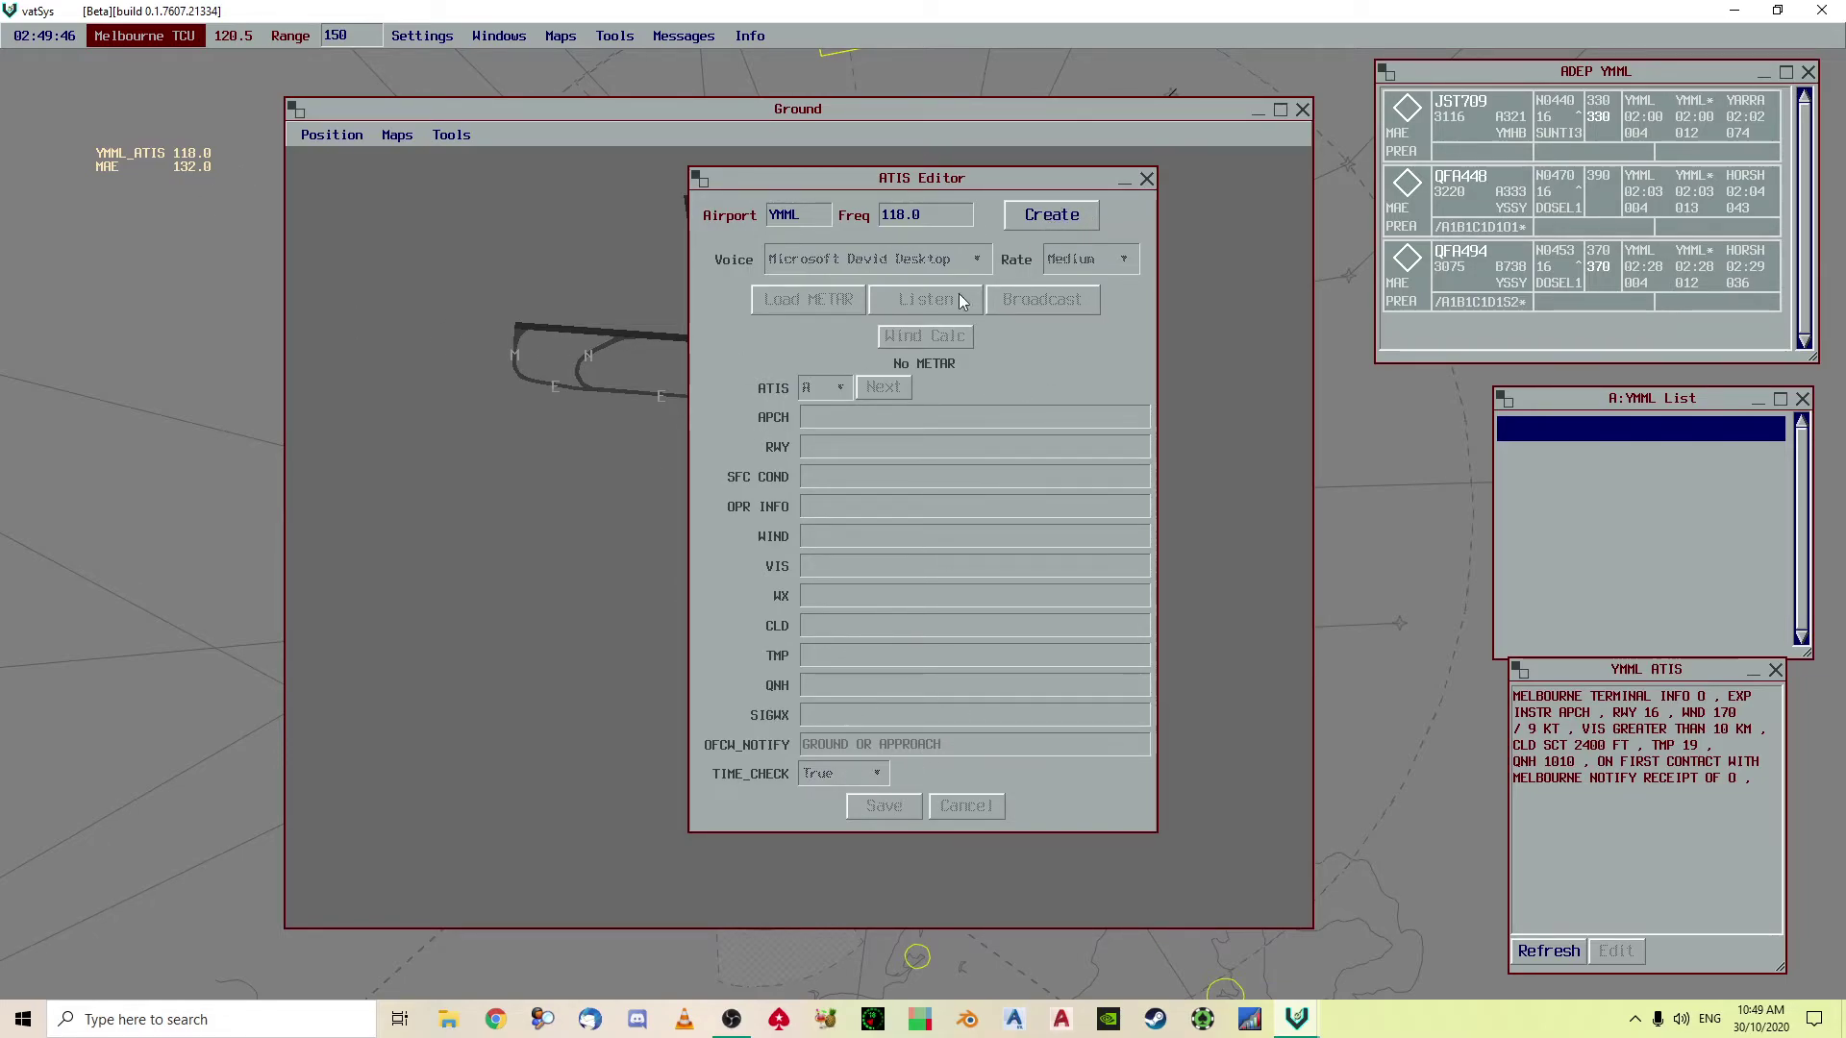
click(1147, 181)
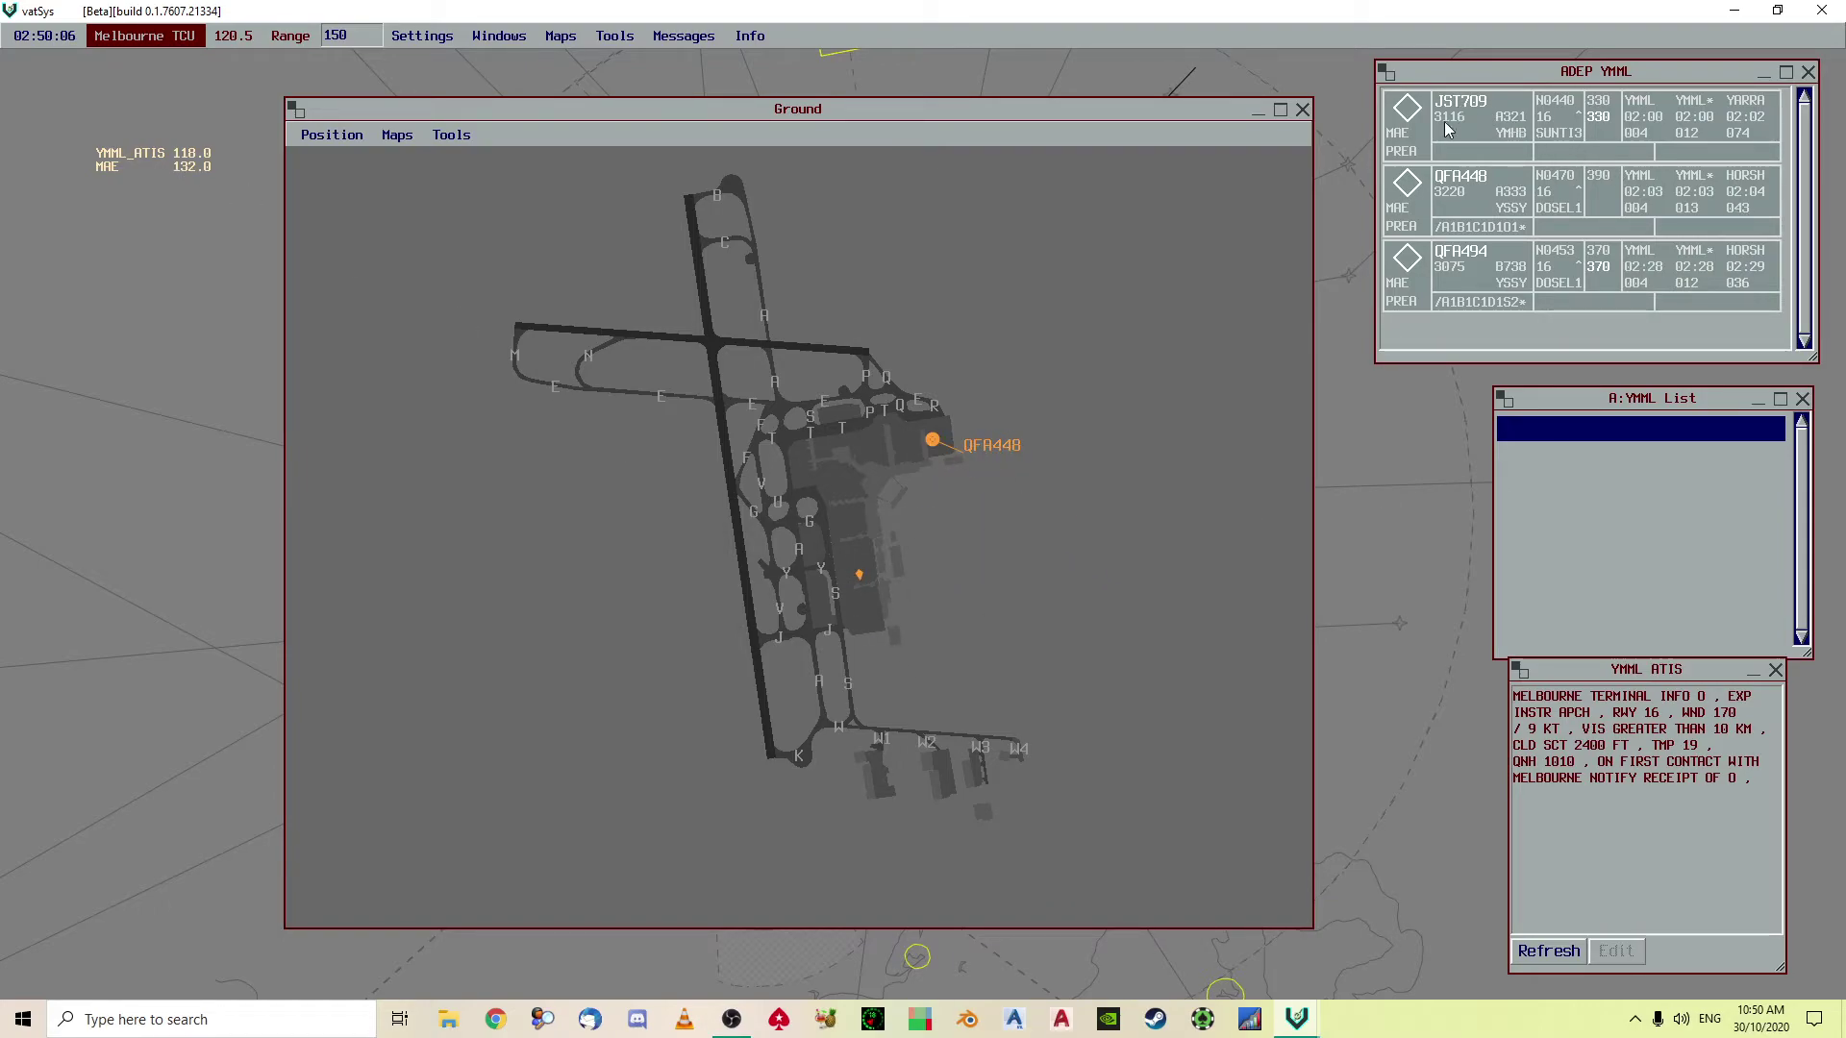
Mark JST709 as coordinated, open its flight plan from the callsign menu, and toggle Edit on and off
drag(1491, 75, 1468, 75)
click(1374, 152)
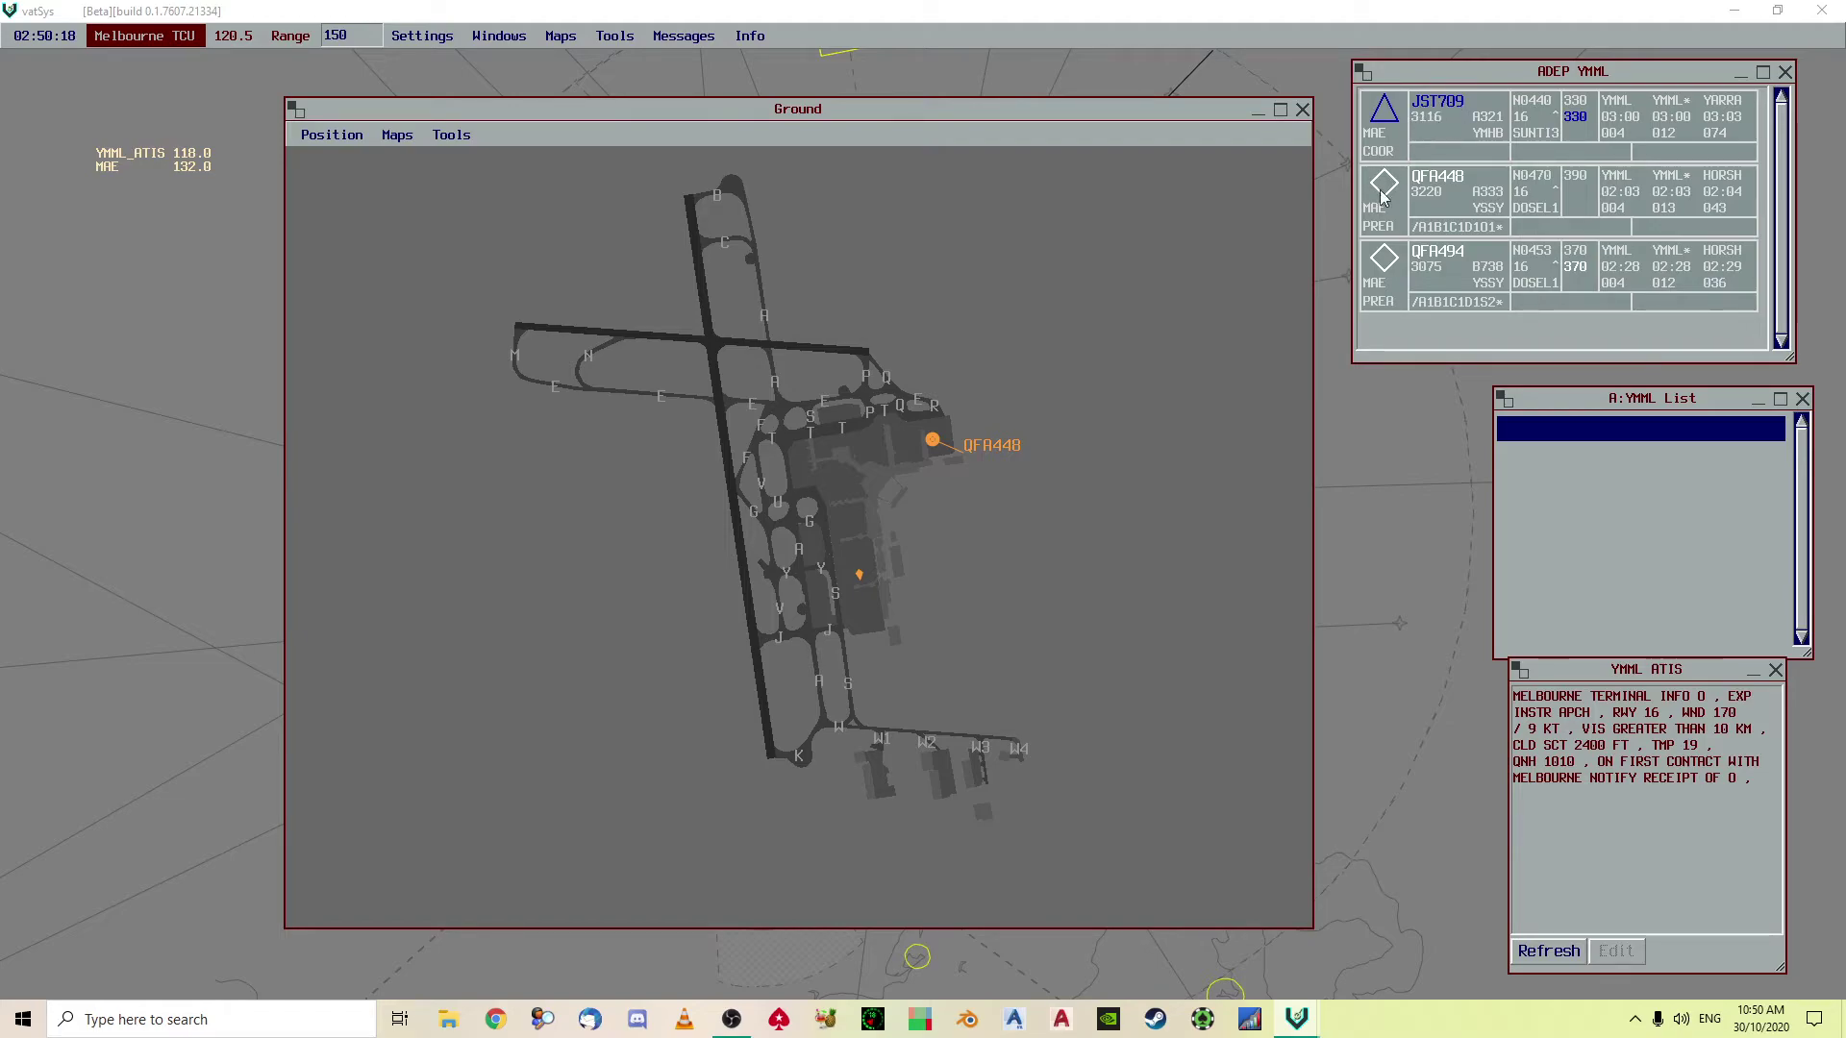
click(1451, 103)
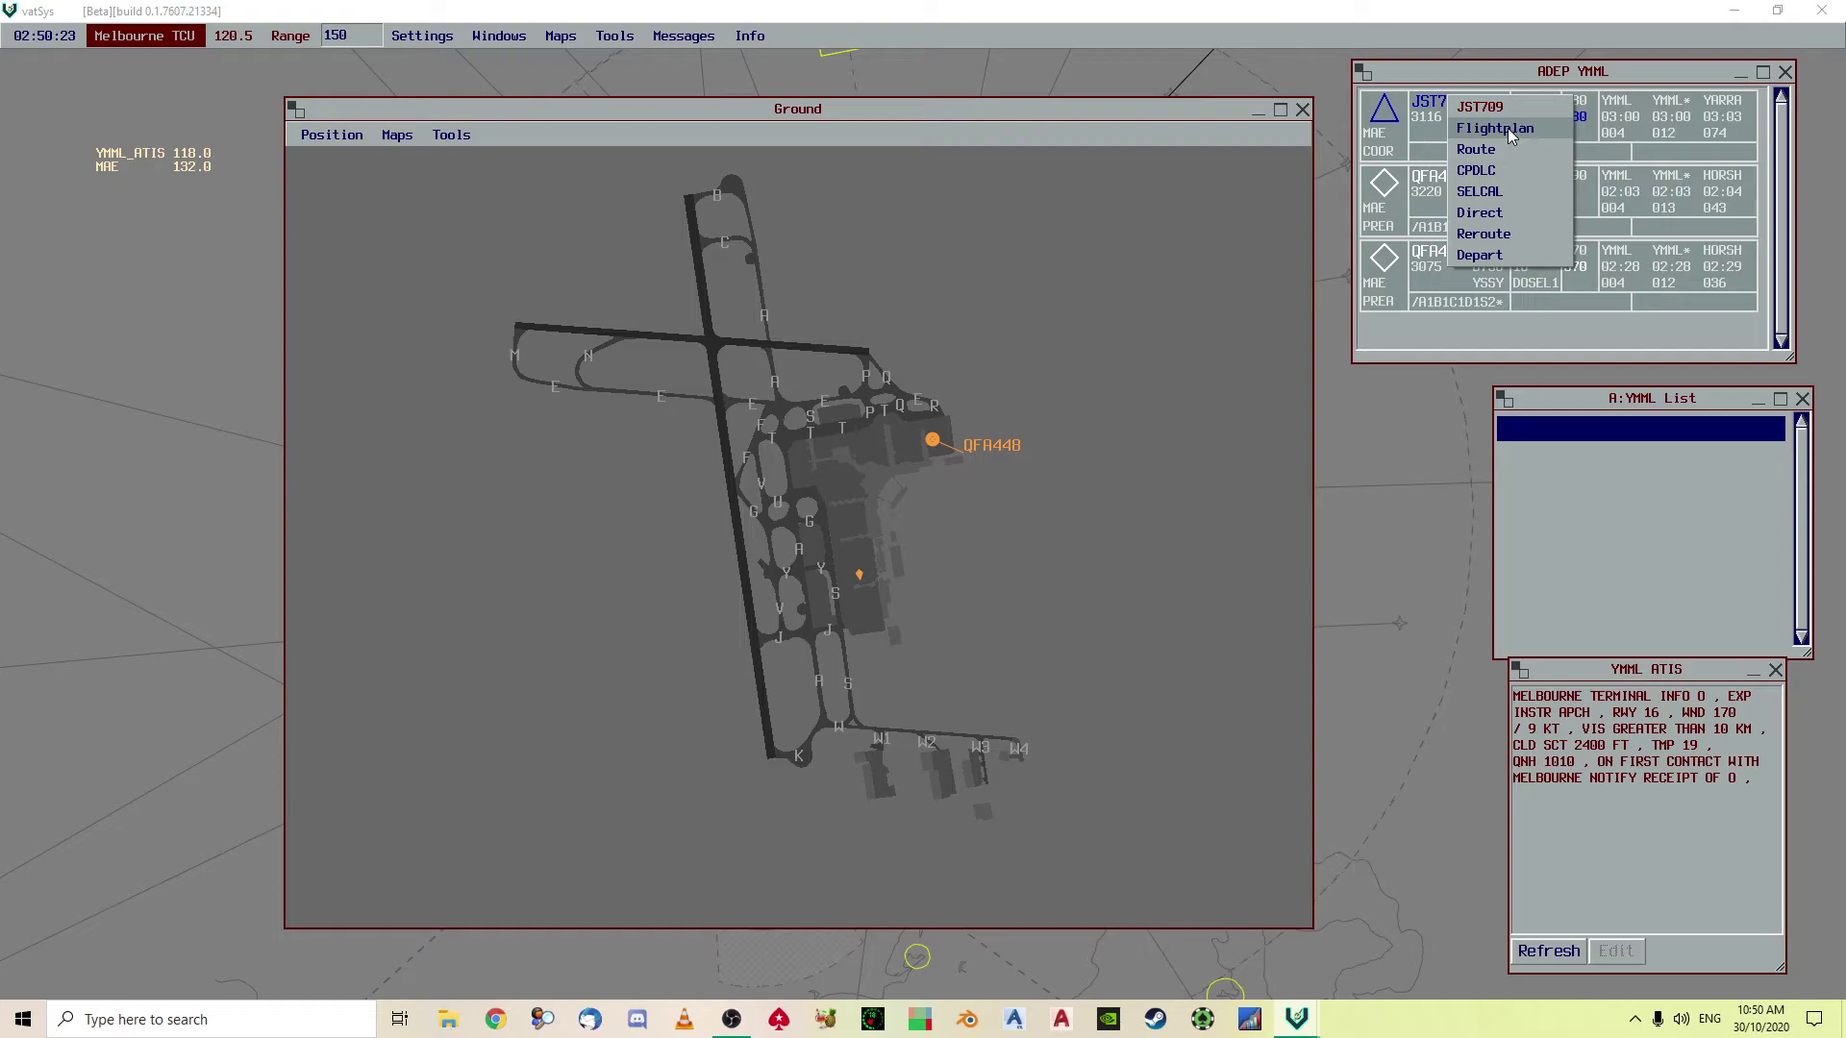
click(1430, 104)
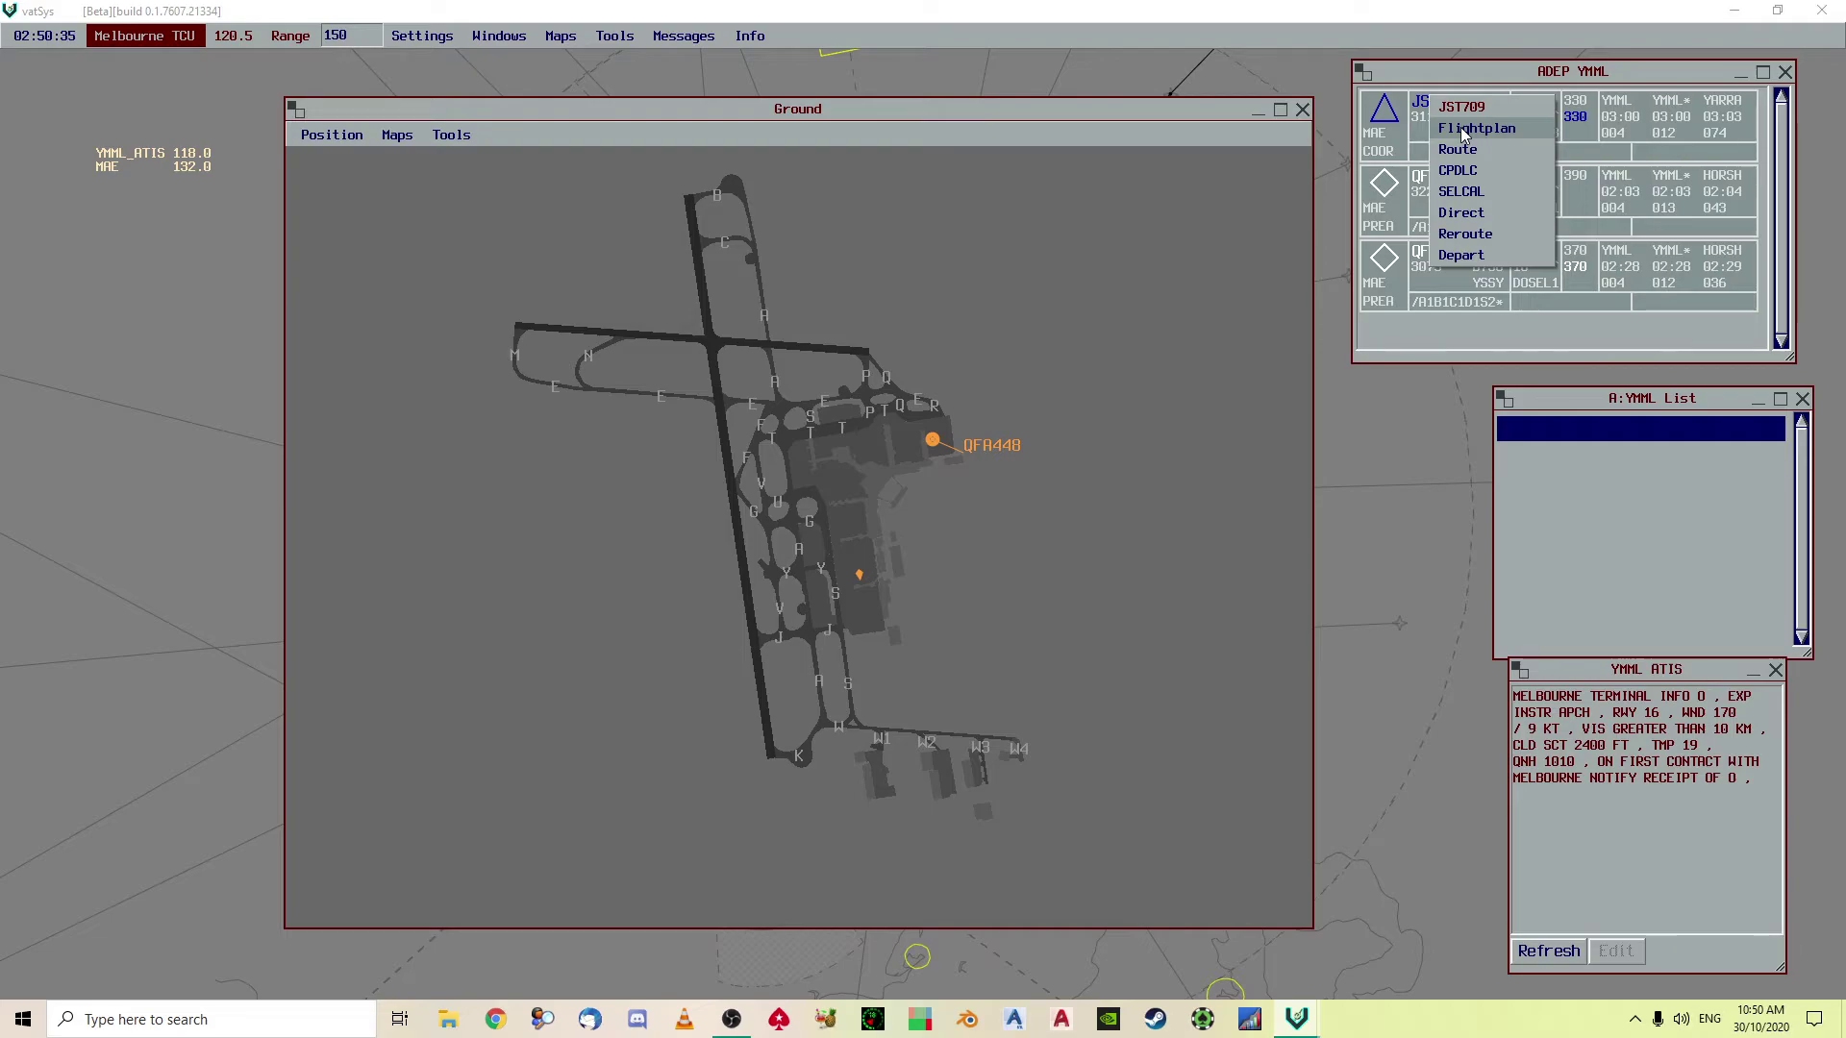
click(1463, 132)
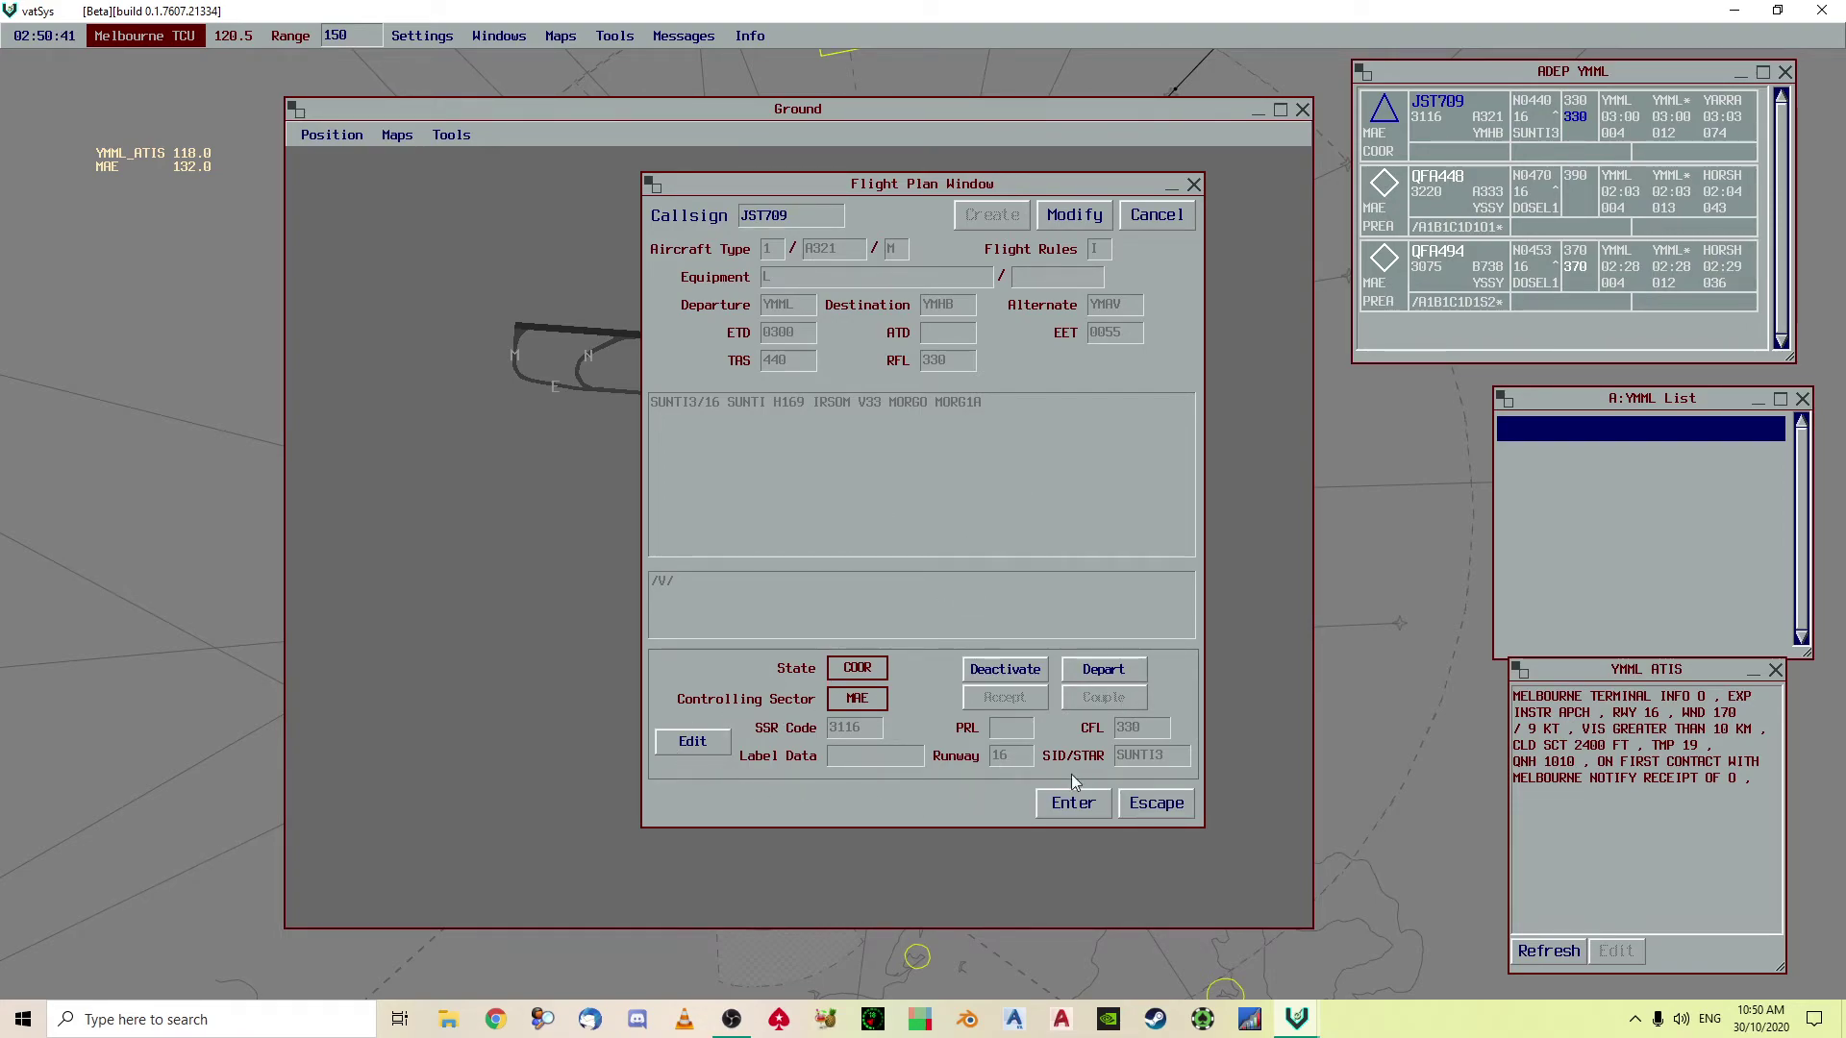
click(692, 744)
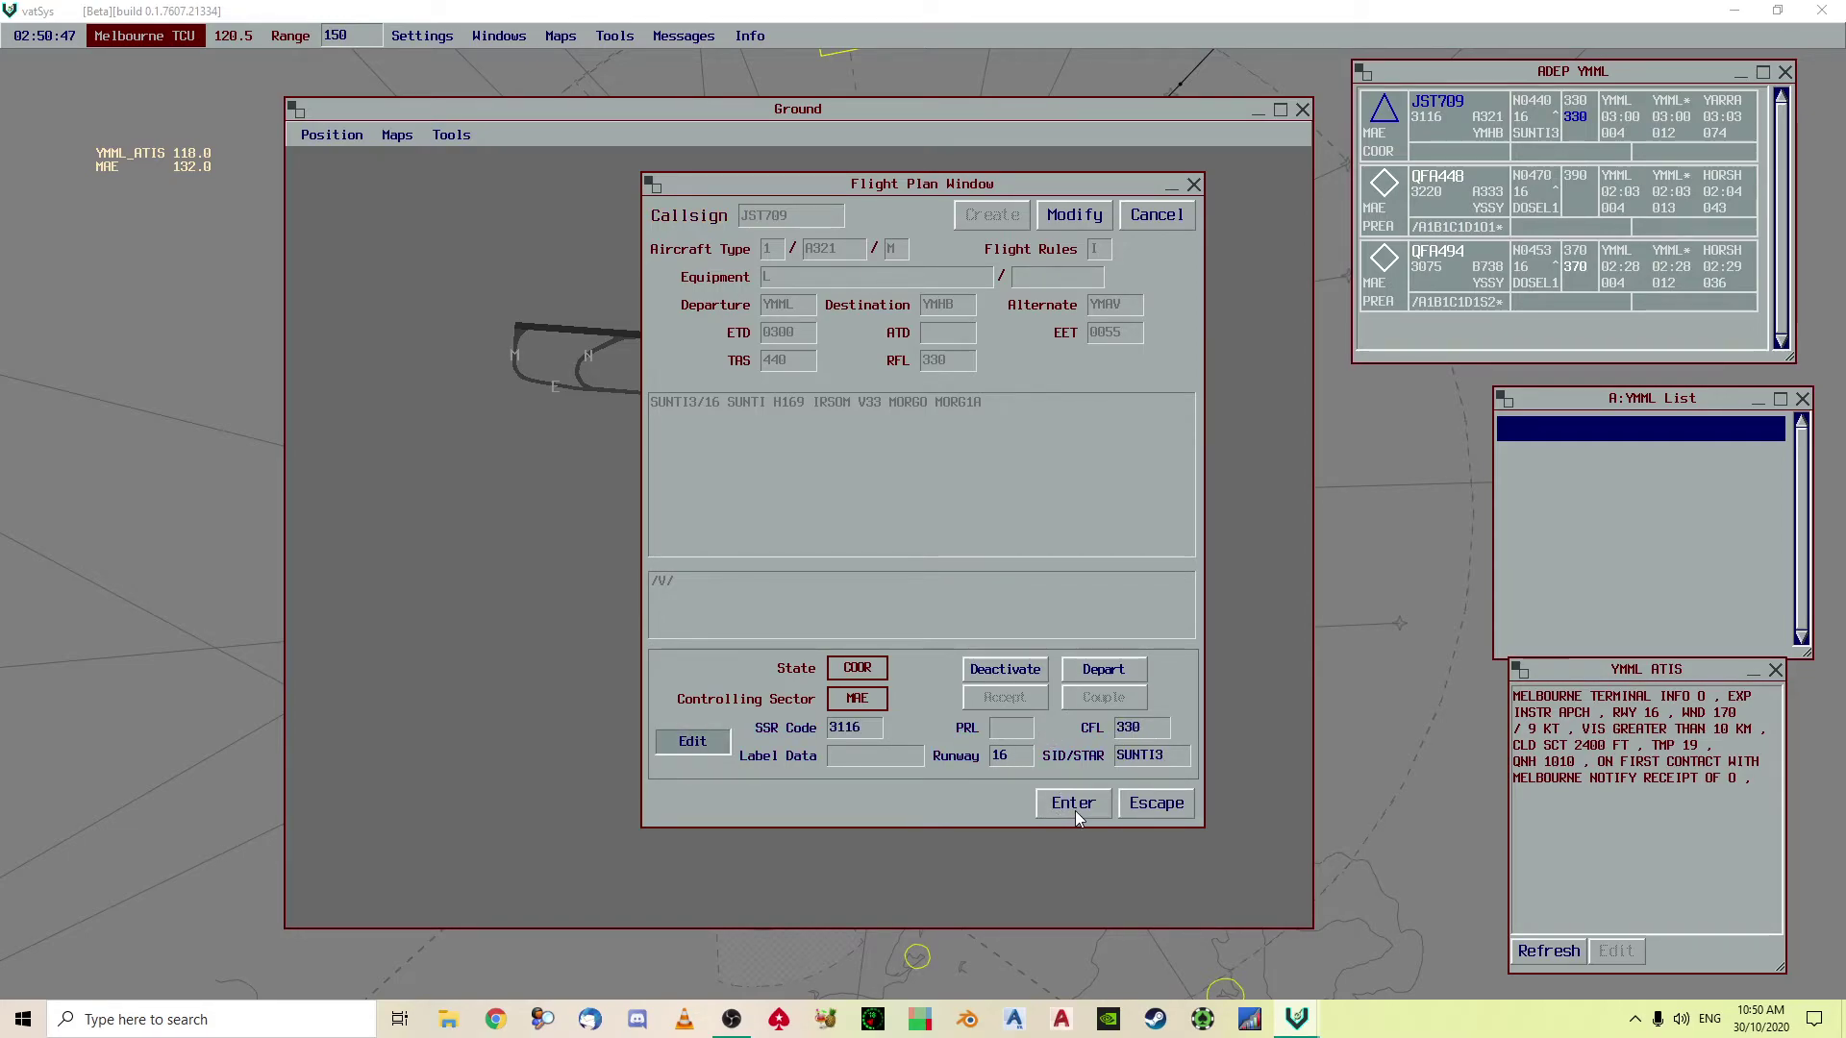
click(713, 745)
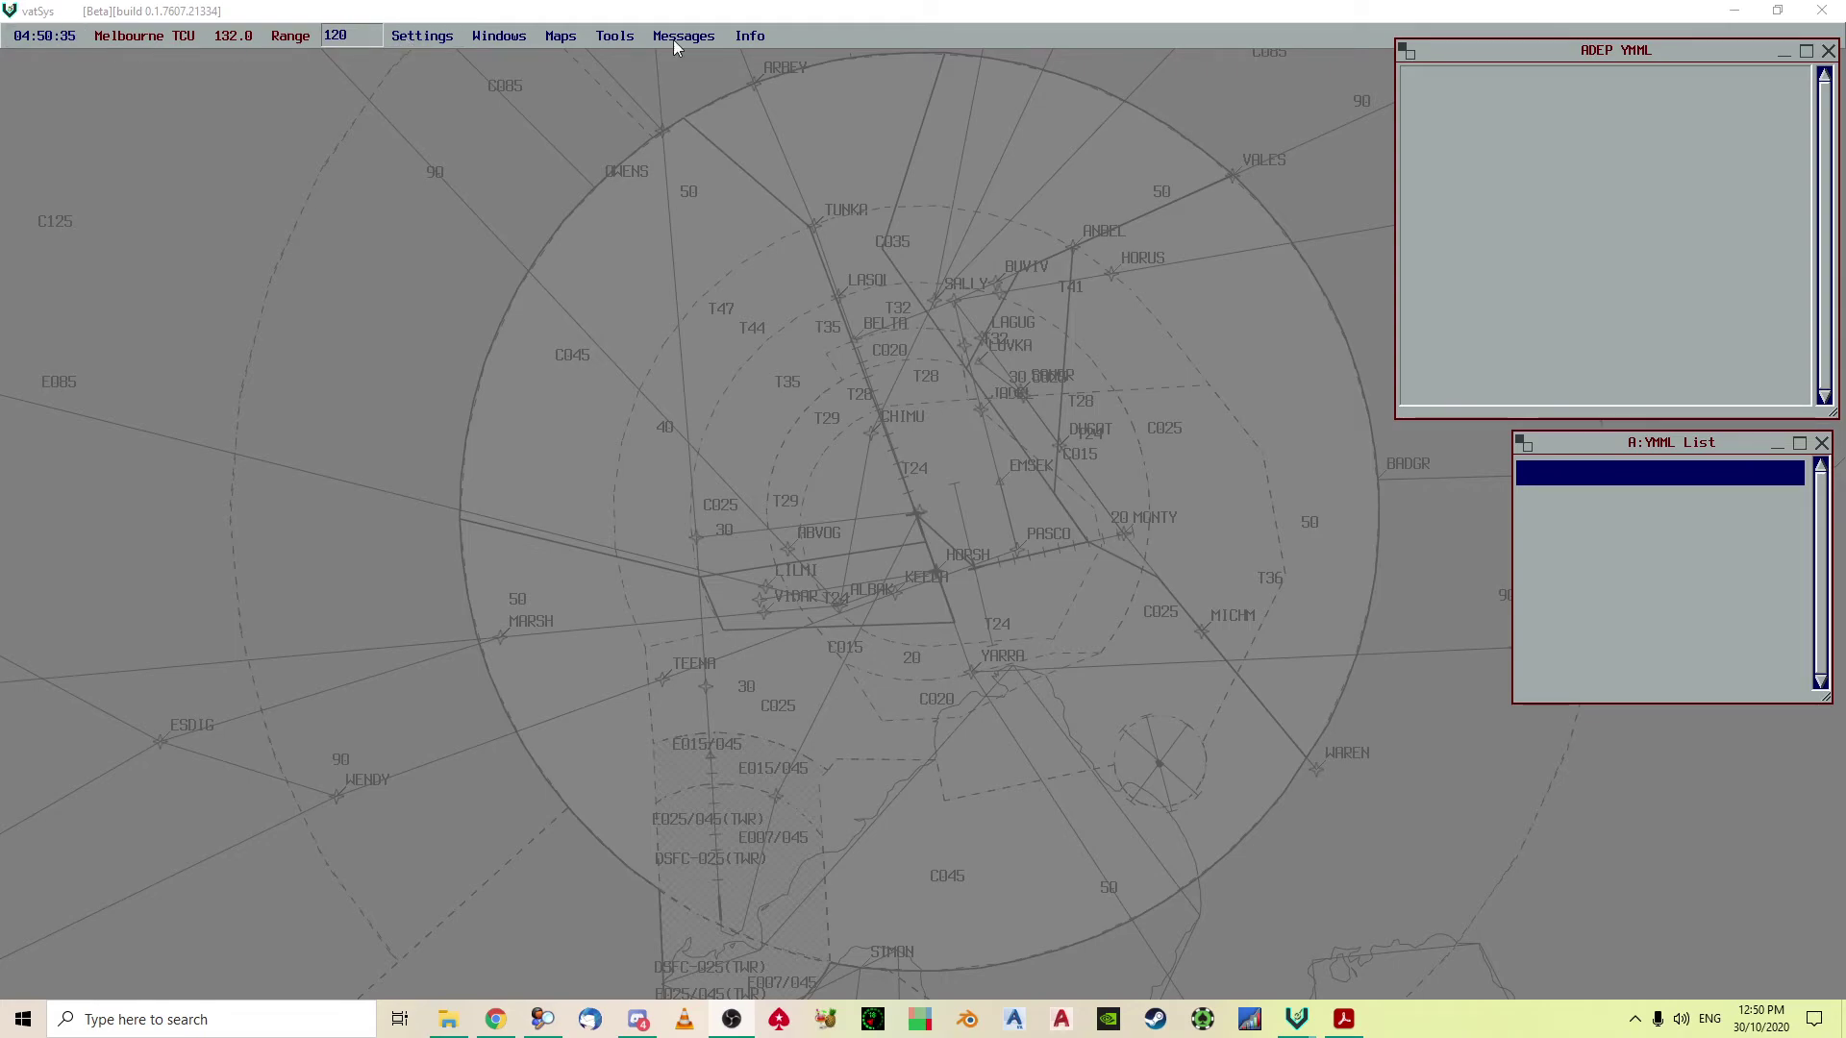
Restart vatSys and close the A:YMAV List, YMAV ATIS and ADEP YMAV windows
click(1821, 10)
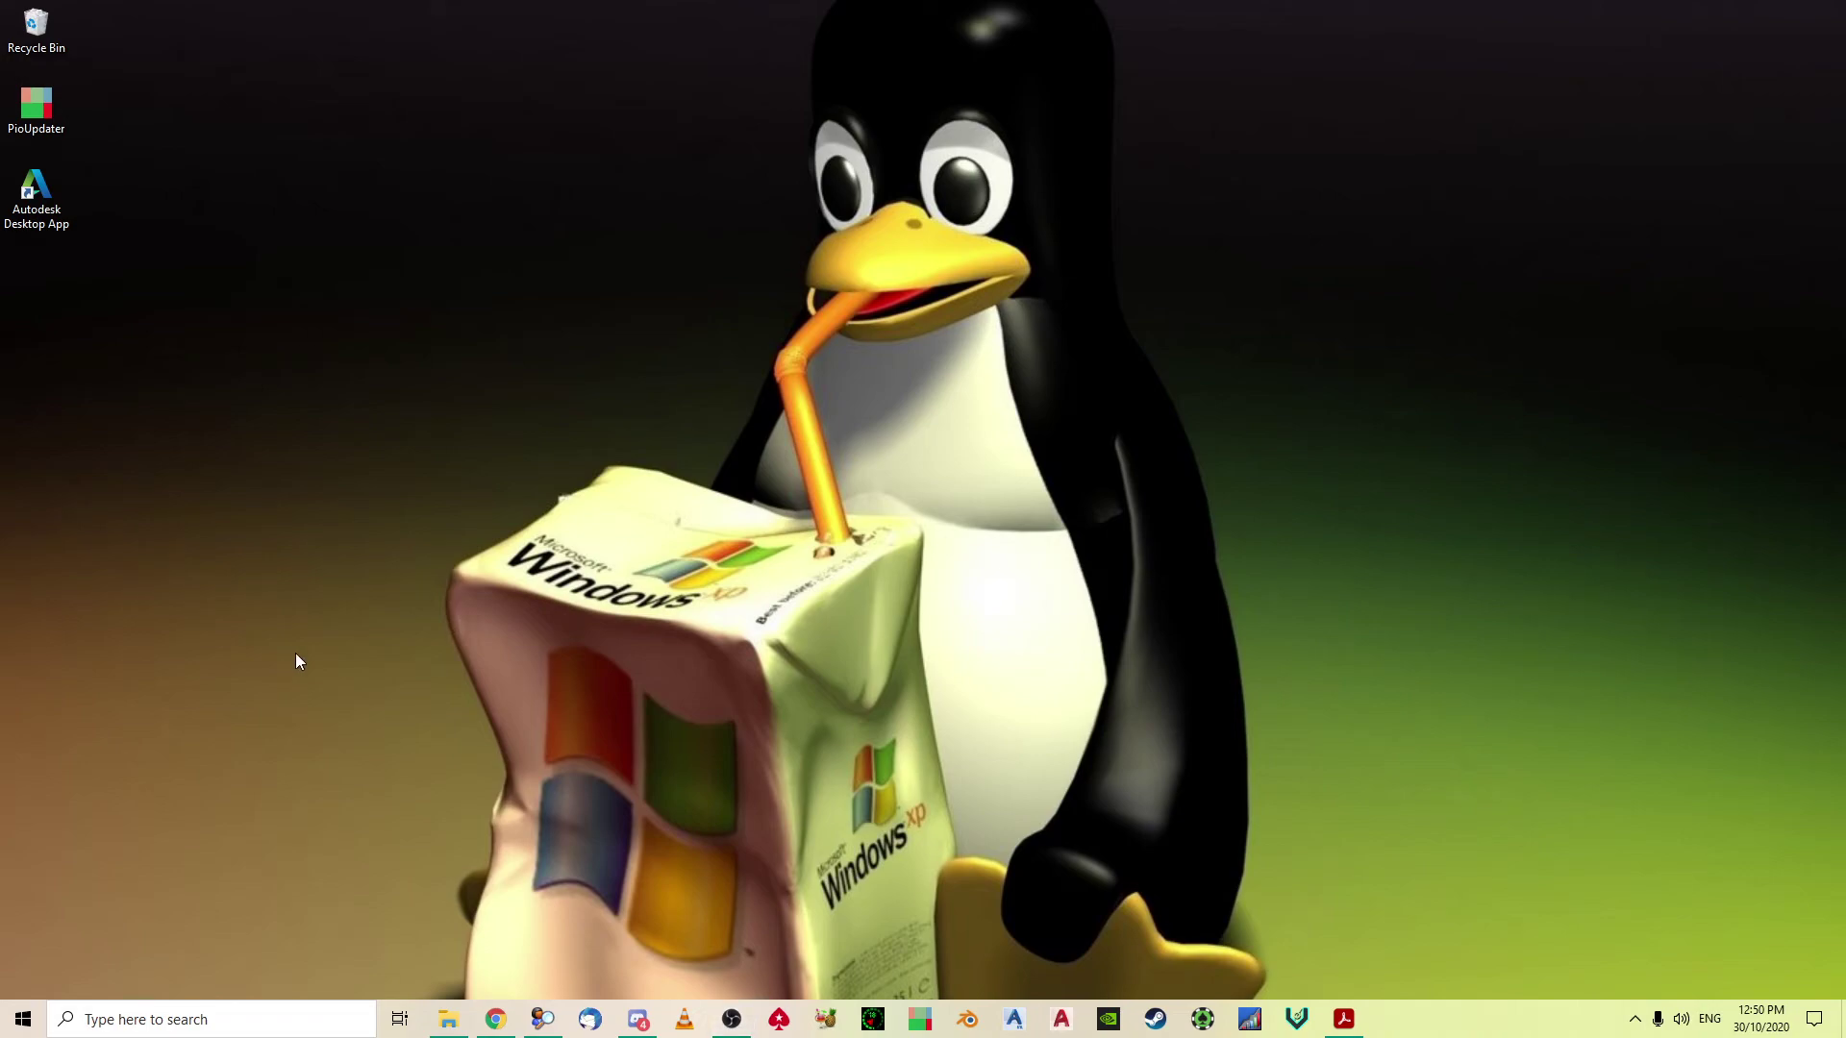
click(1296, 1019)
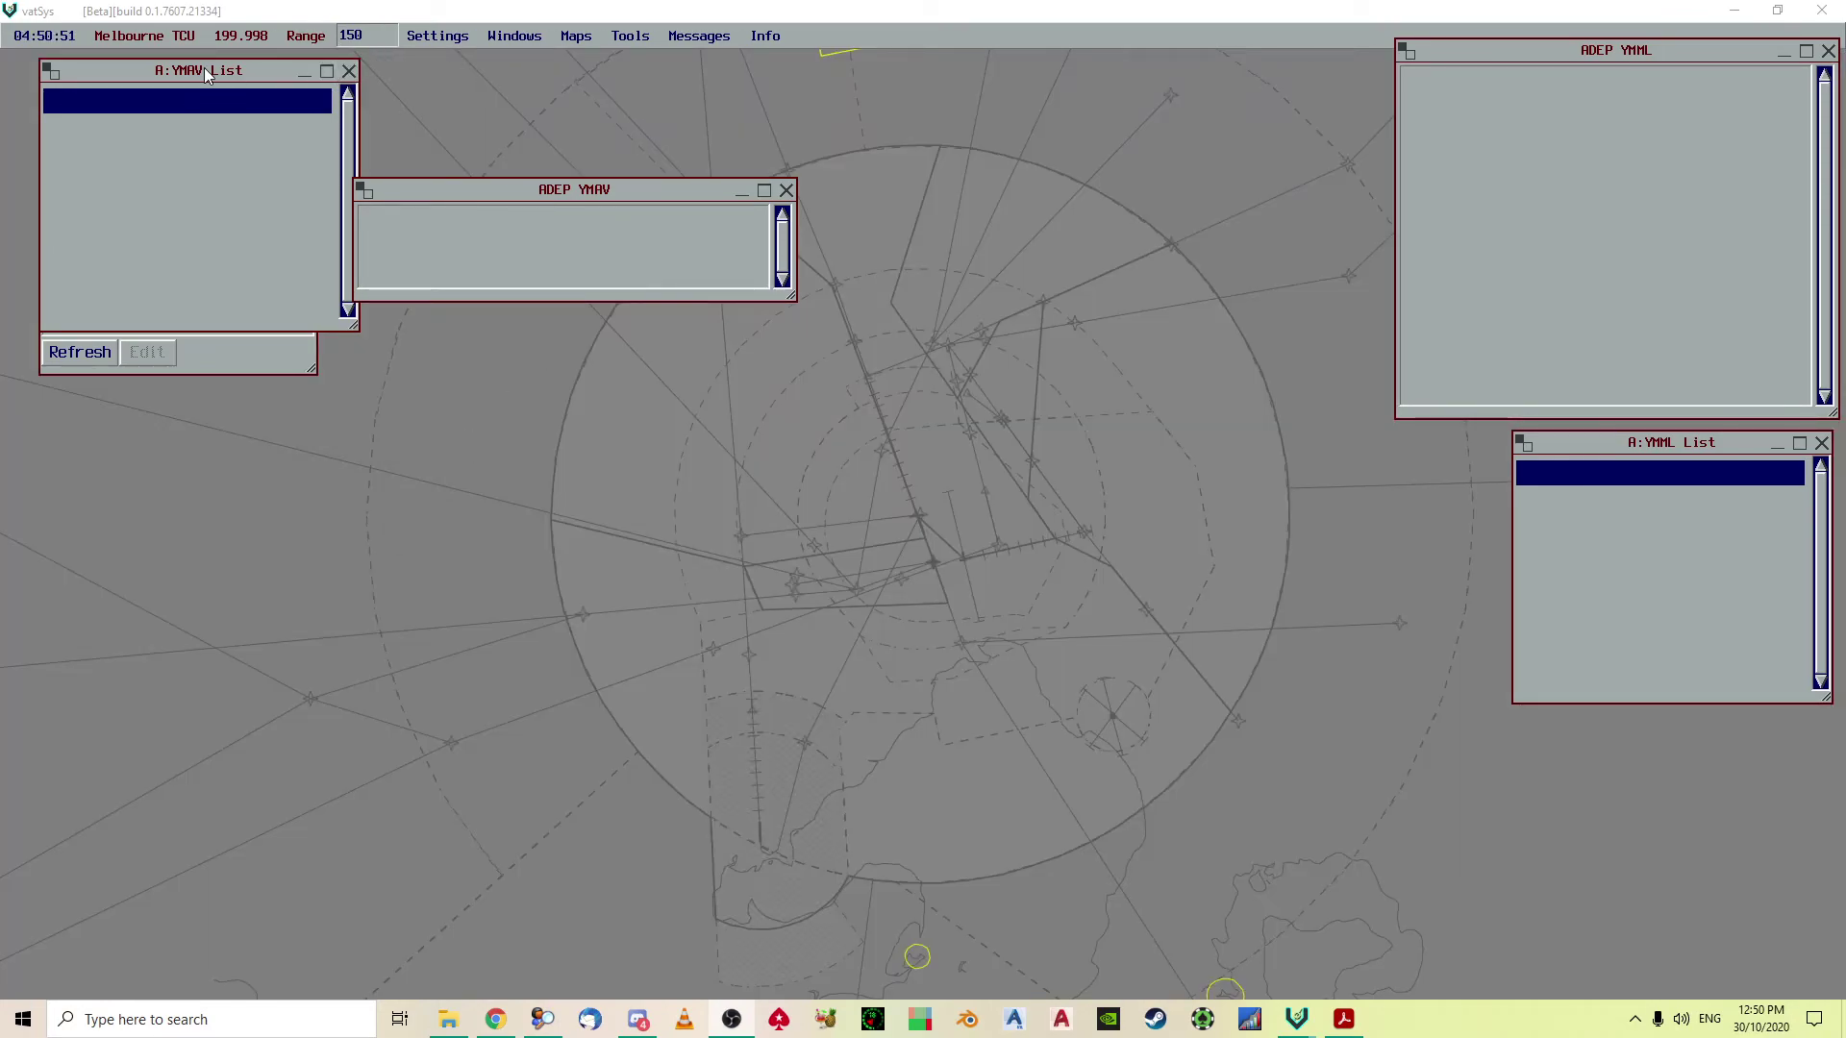
drag(204, 68, 233, 475)
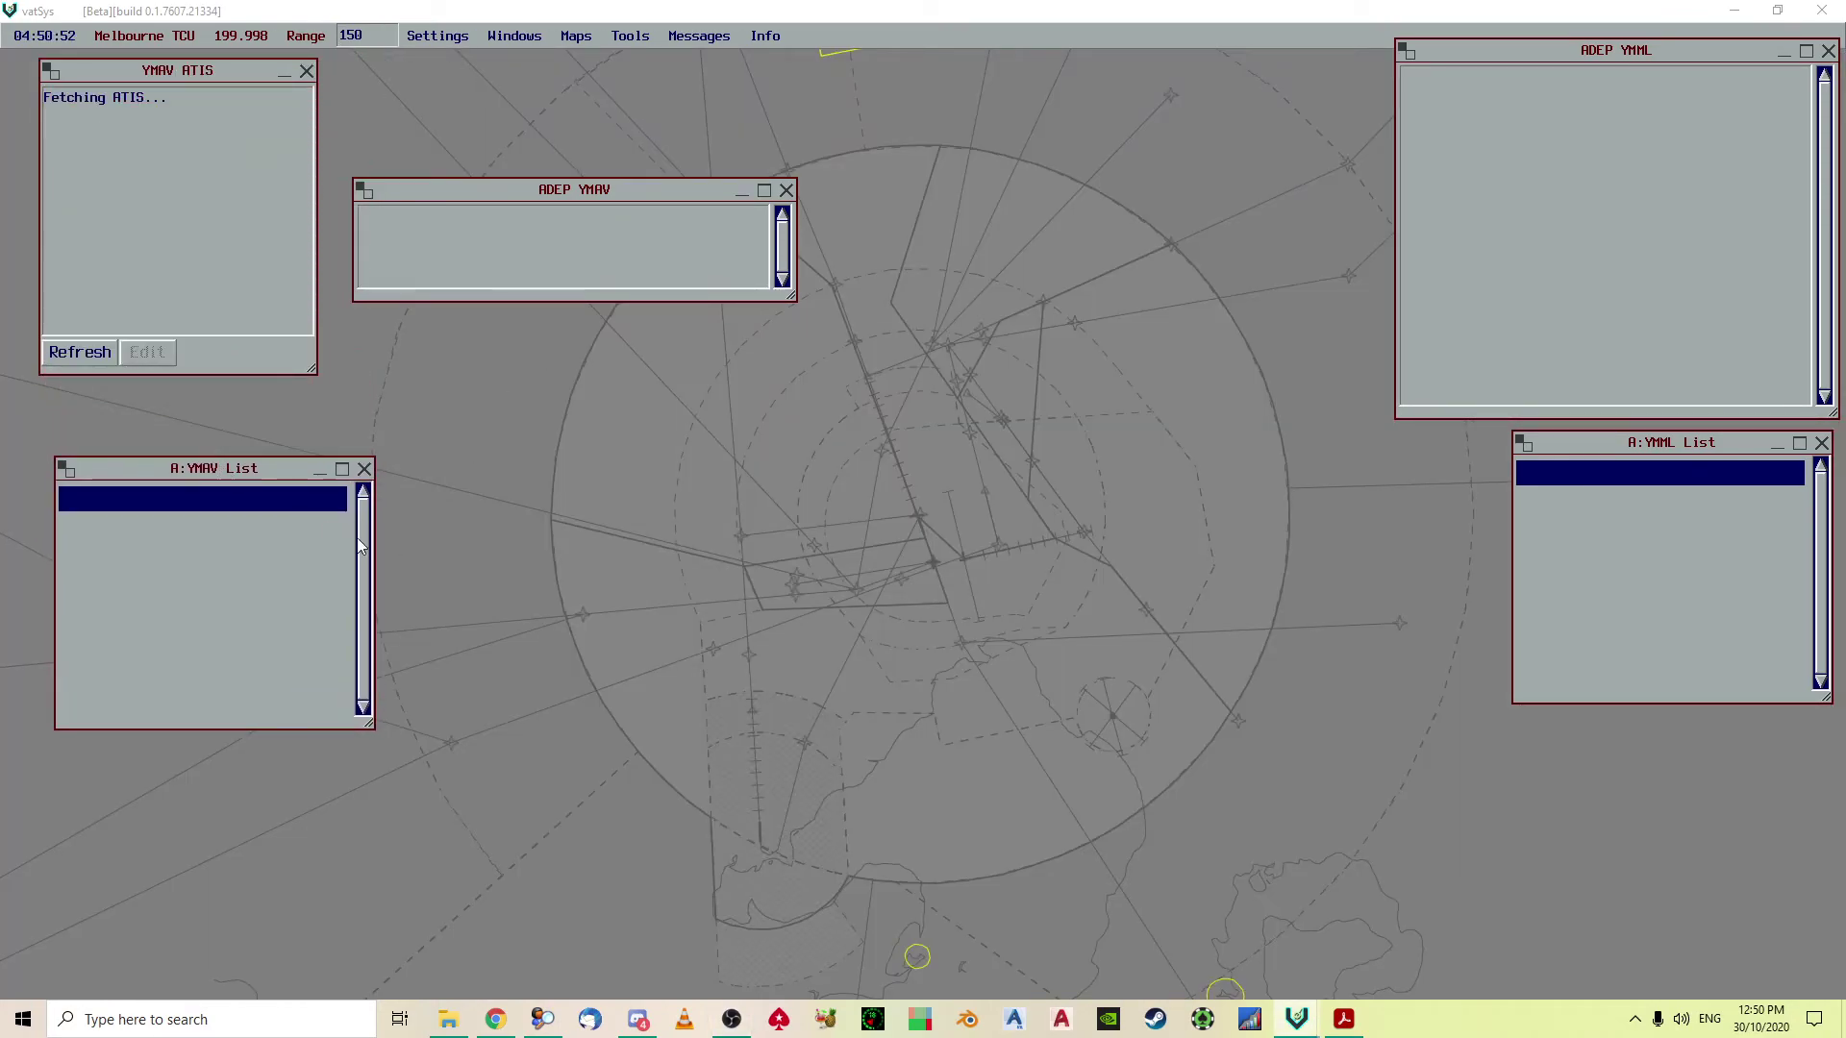
click(363, 468)
click(306, 72)
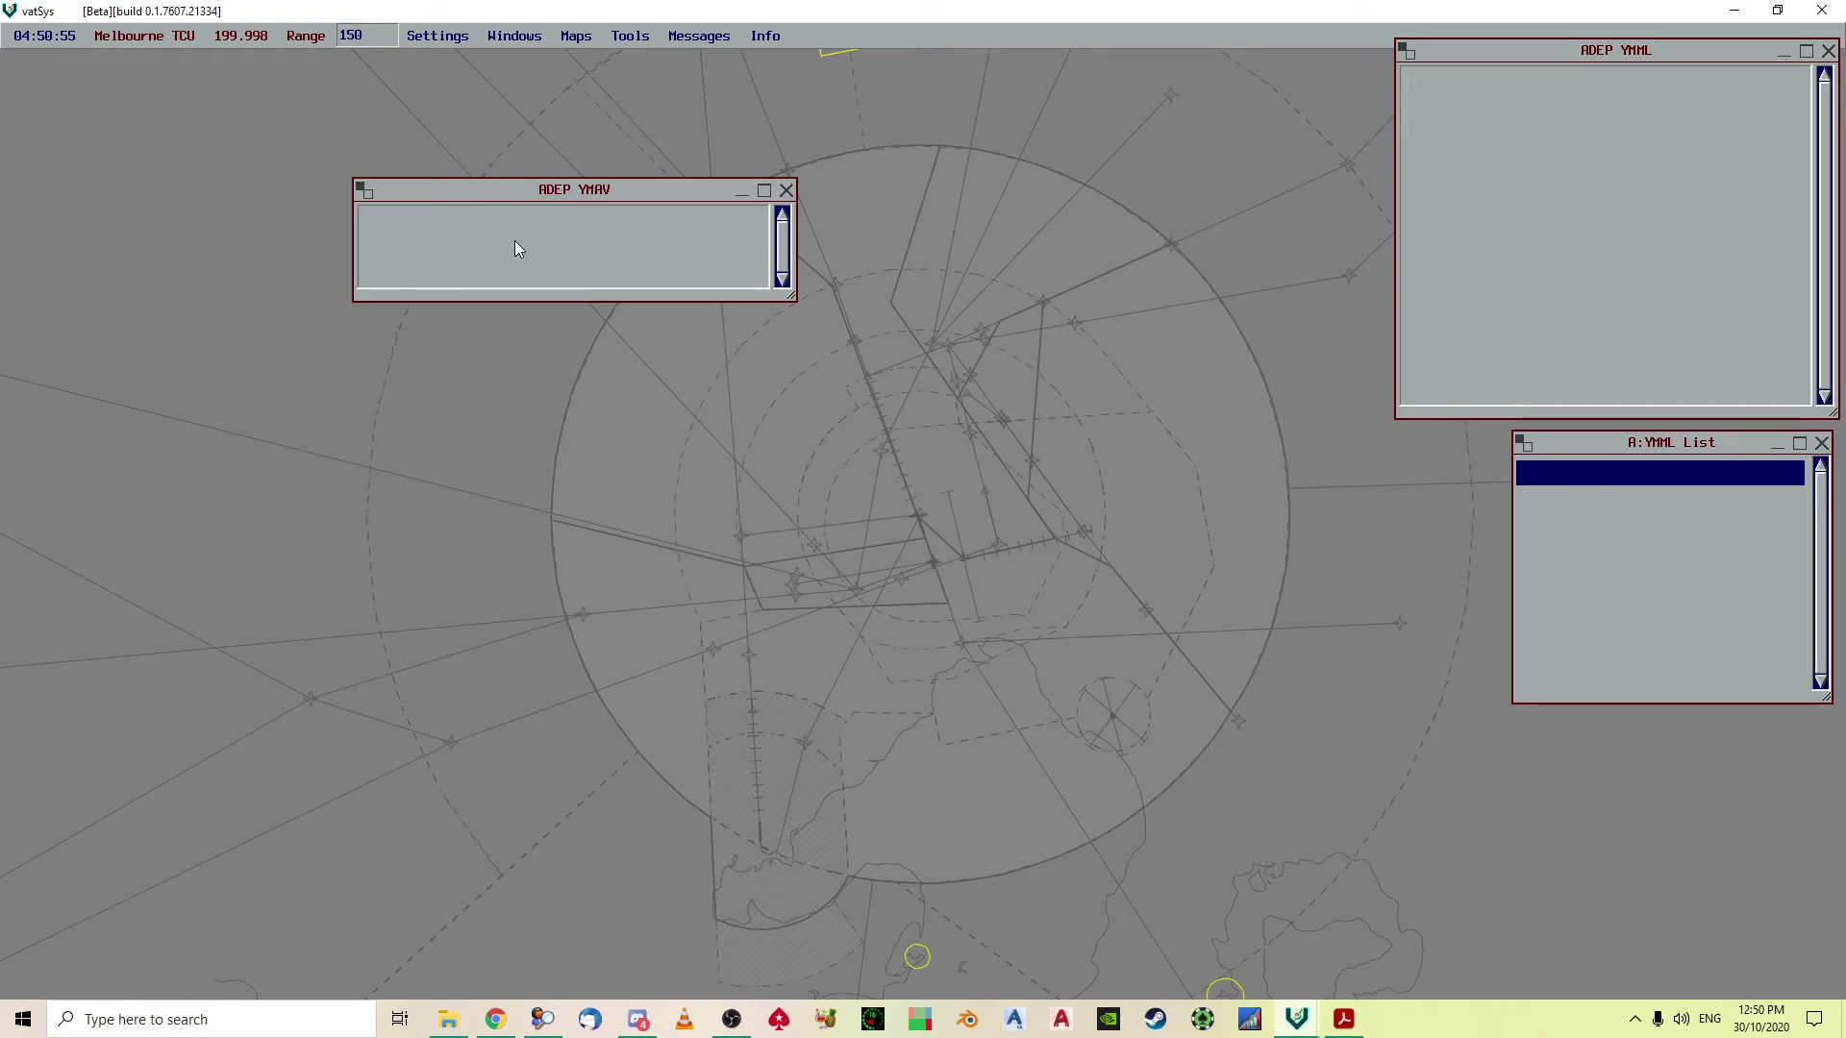
click(786, 189)
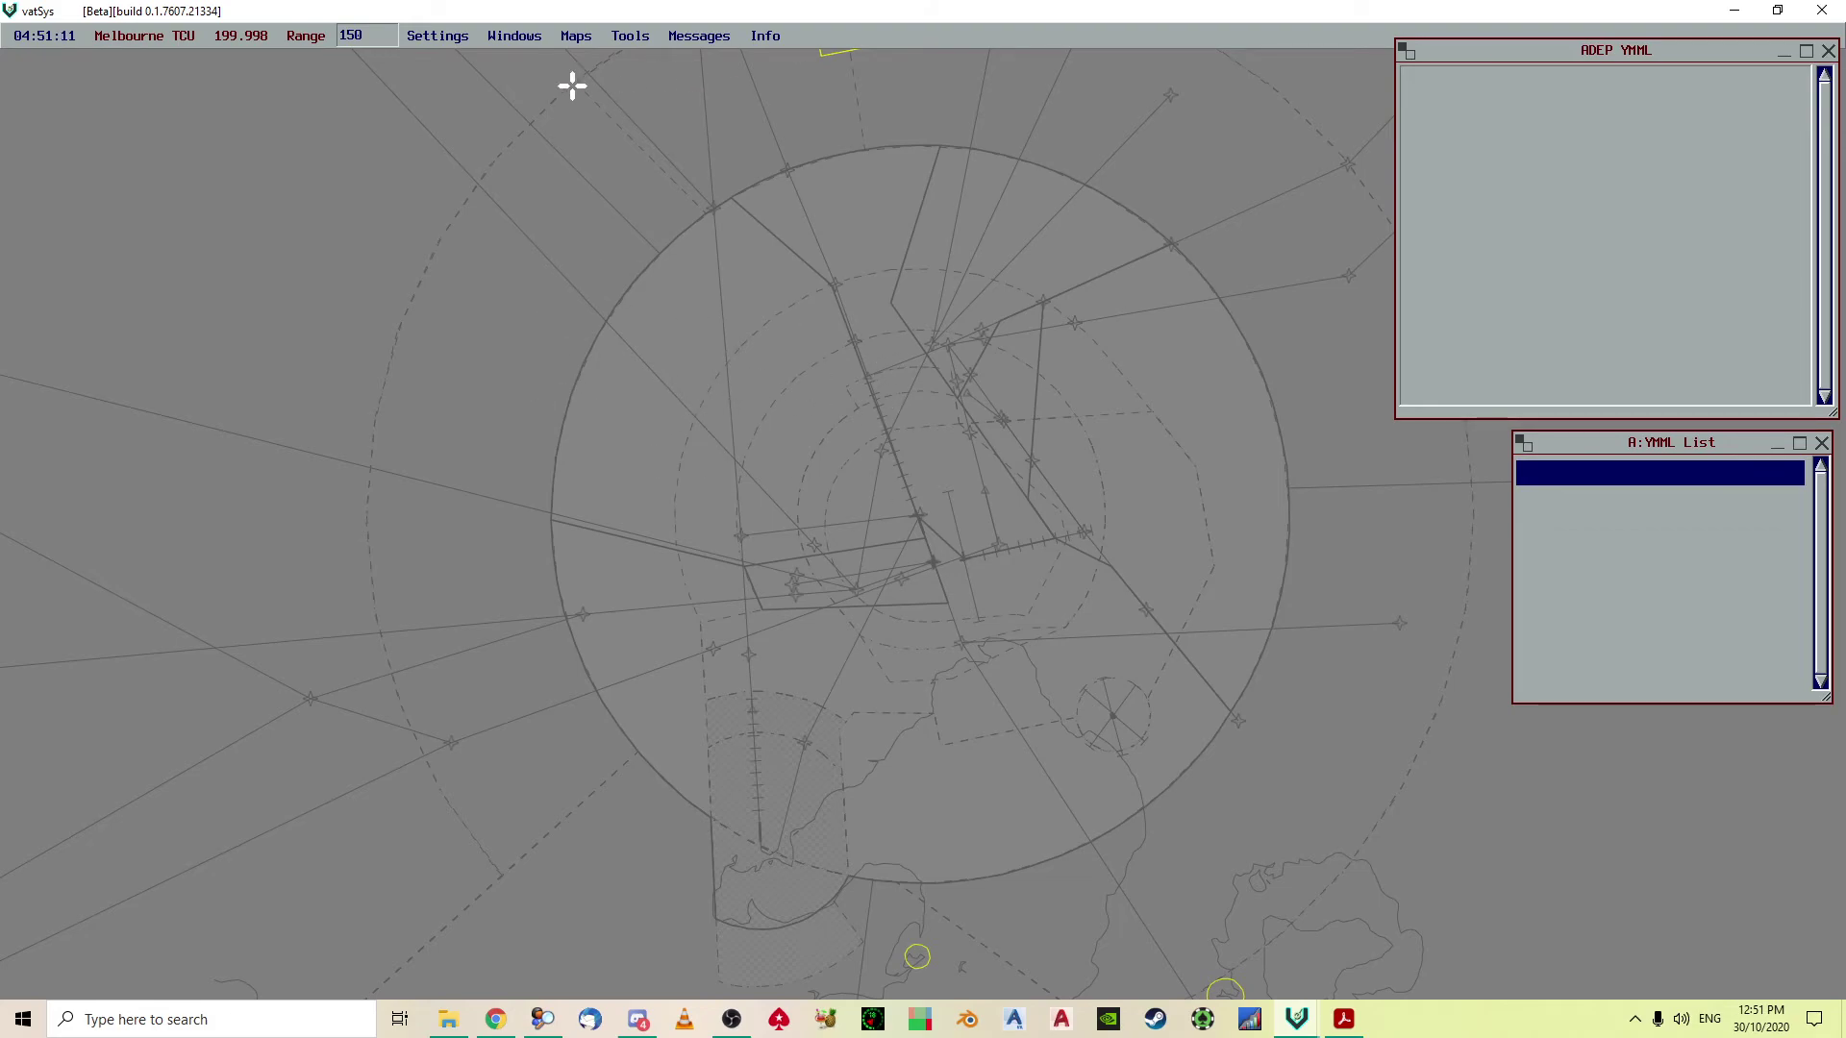
Enable the ALL_MVA, C_LL_LABELS and ENR_LL_LABELS map layers
click(573, 39)
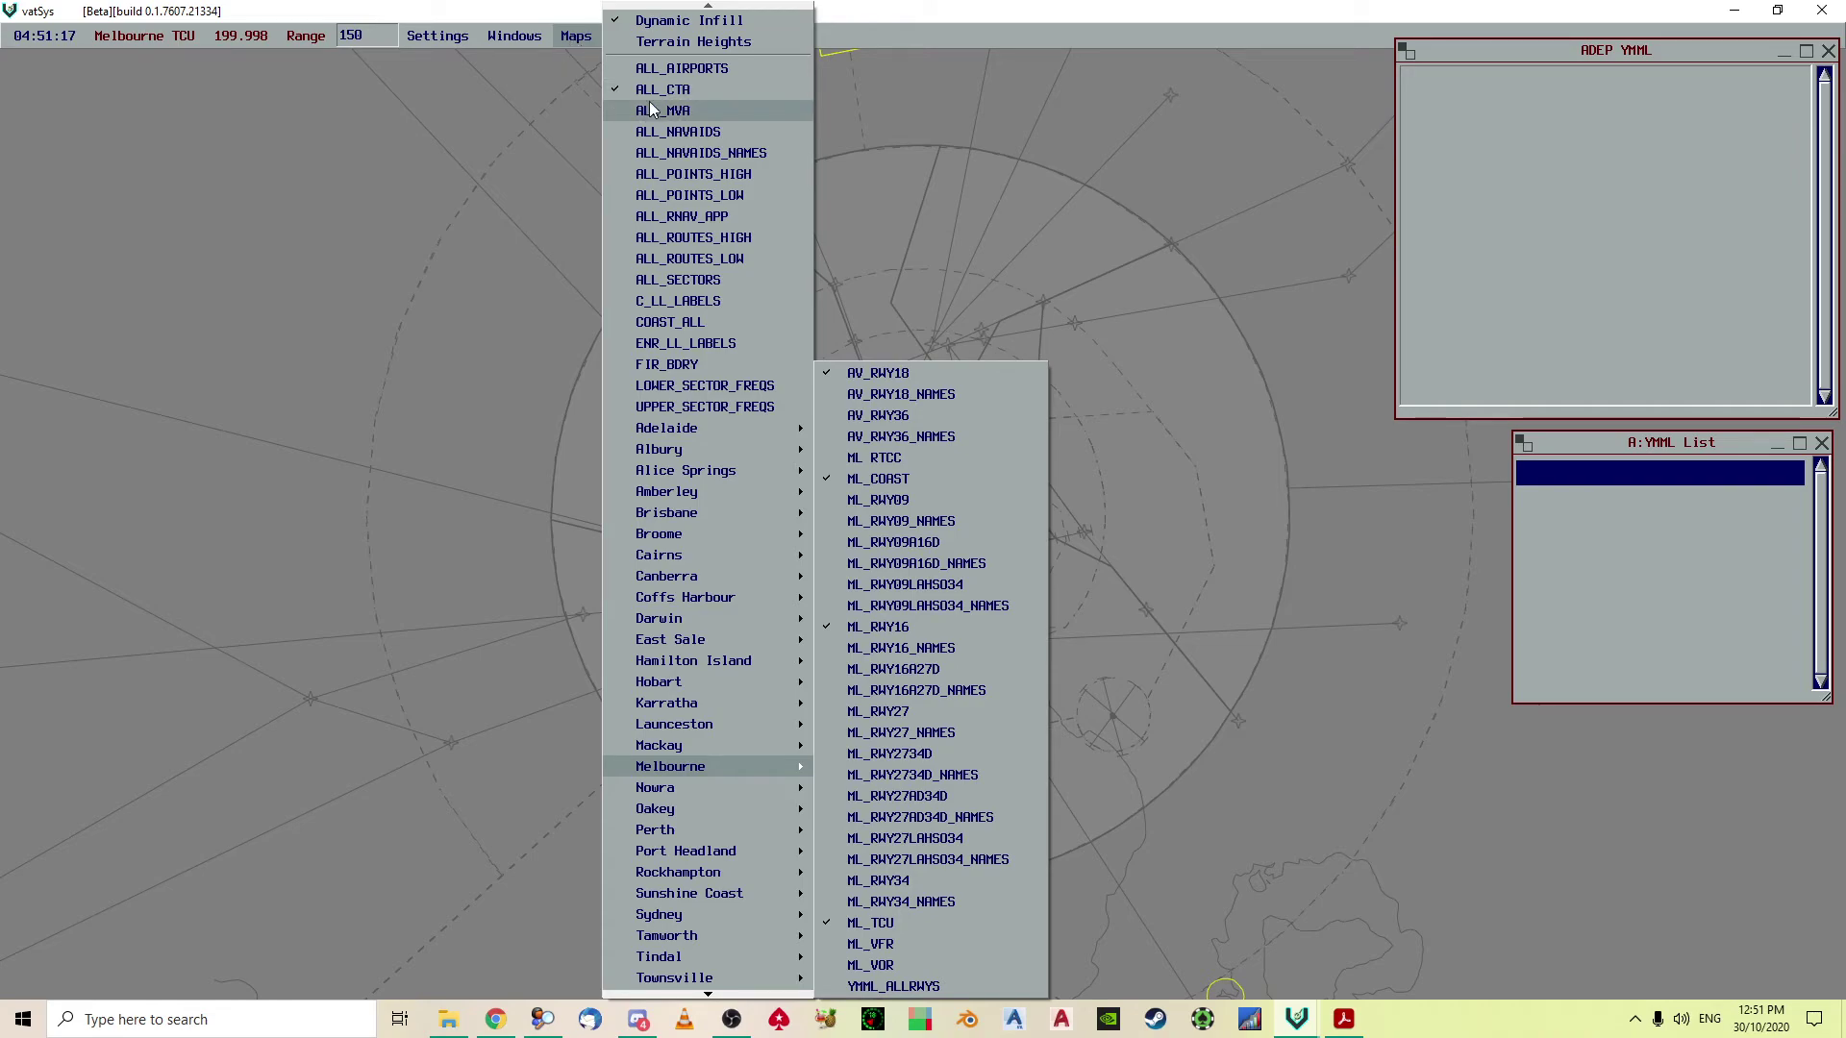
click(615, 113)
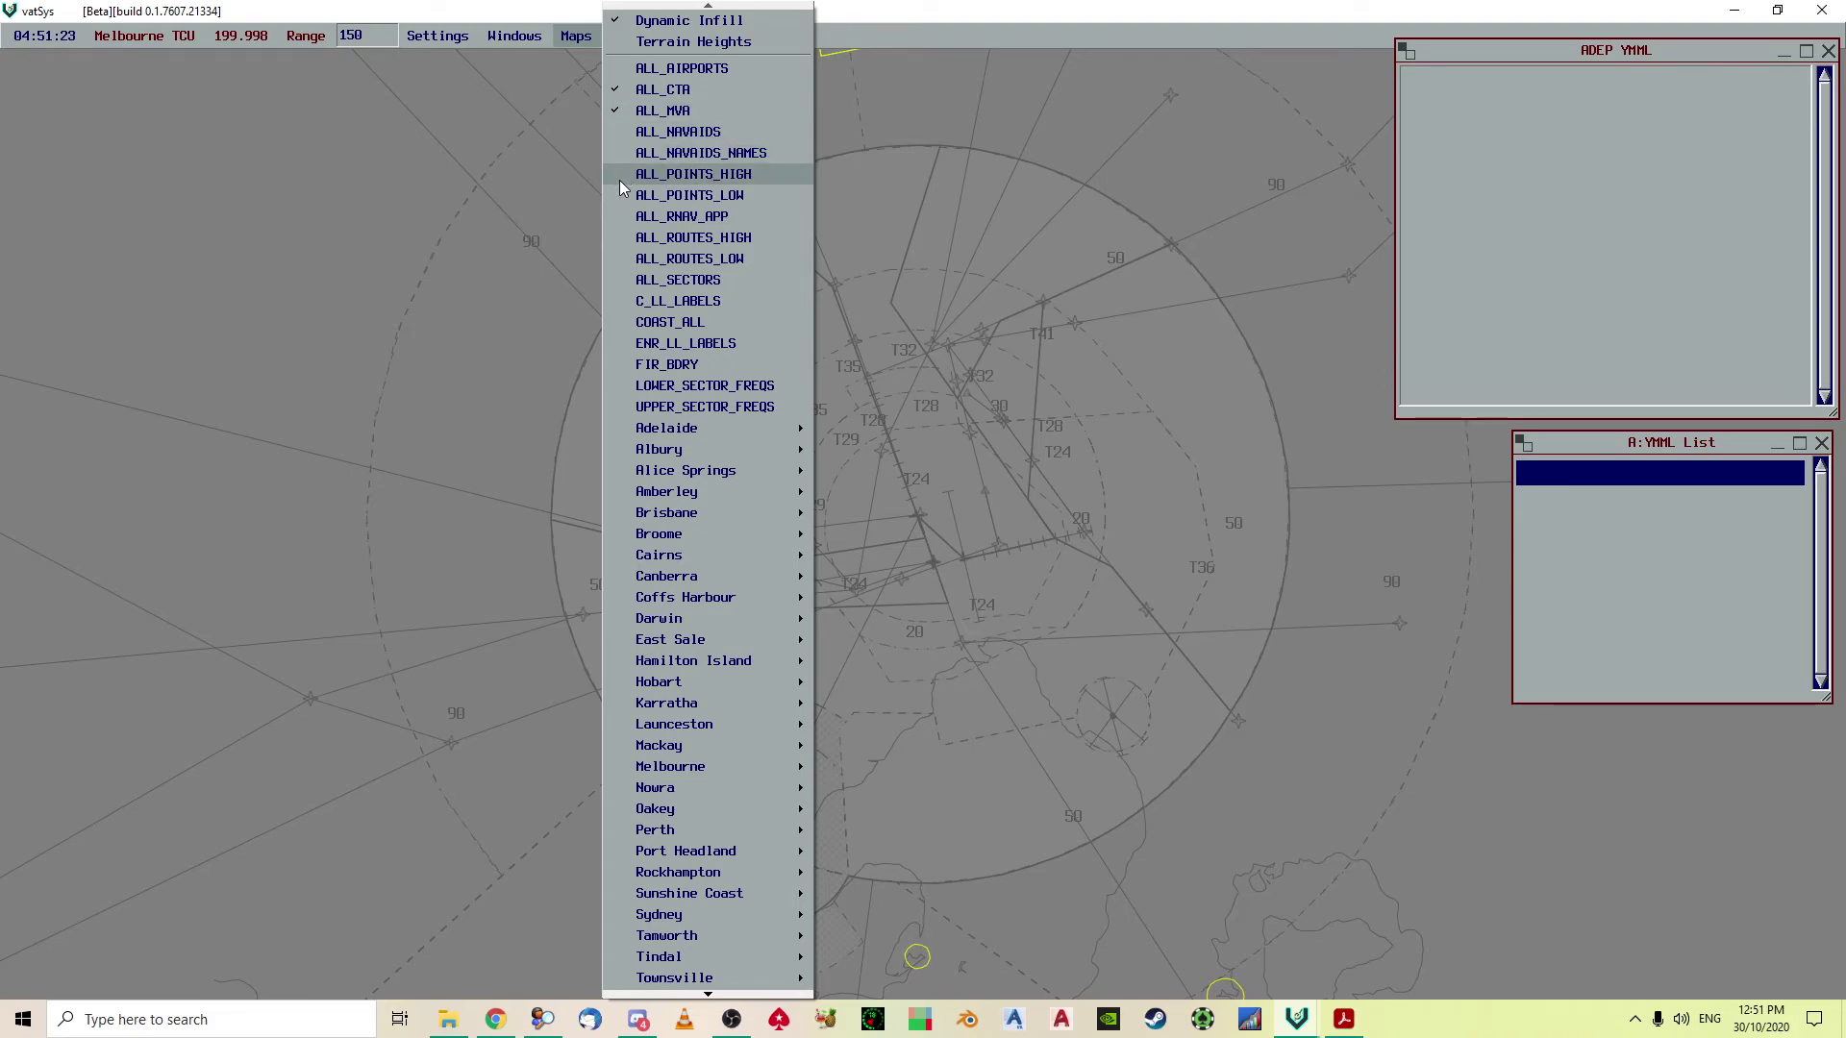
click(621, 301)
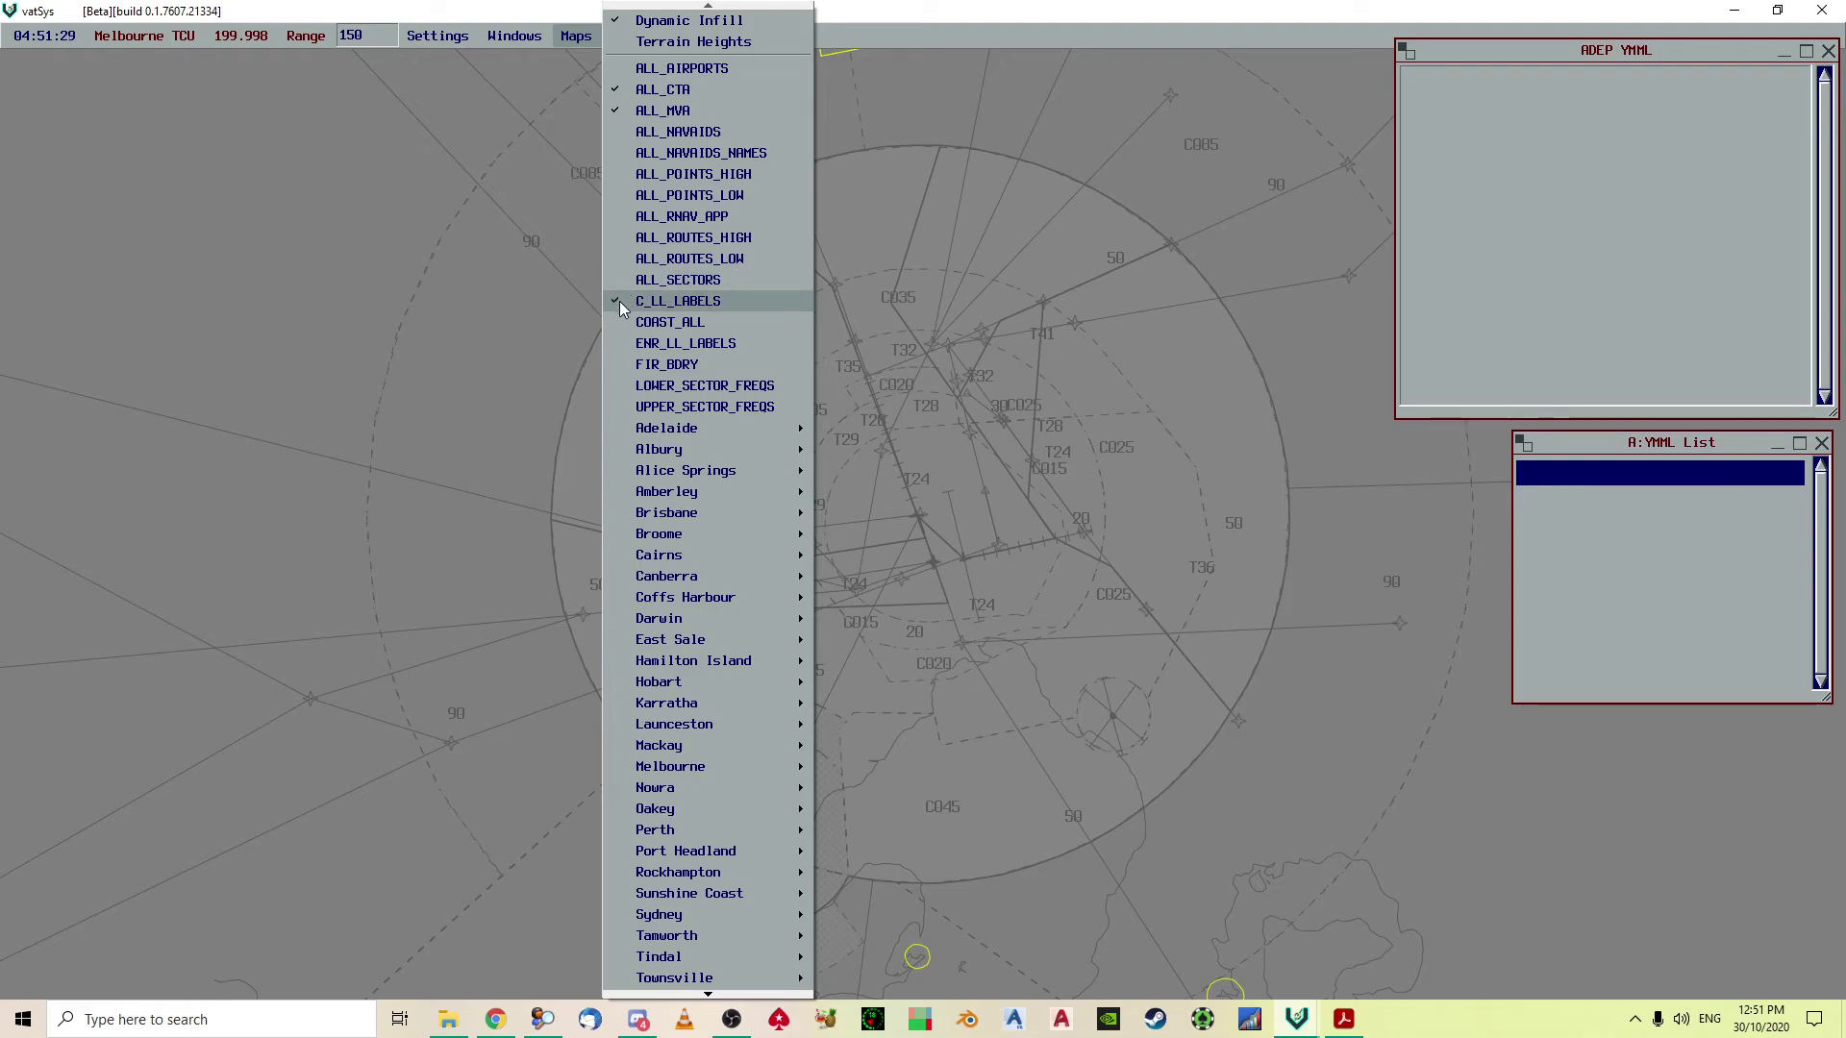
click(625, 346)
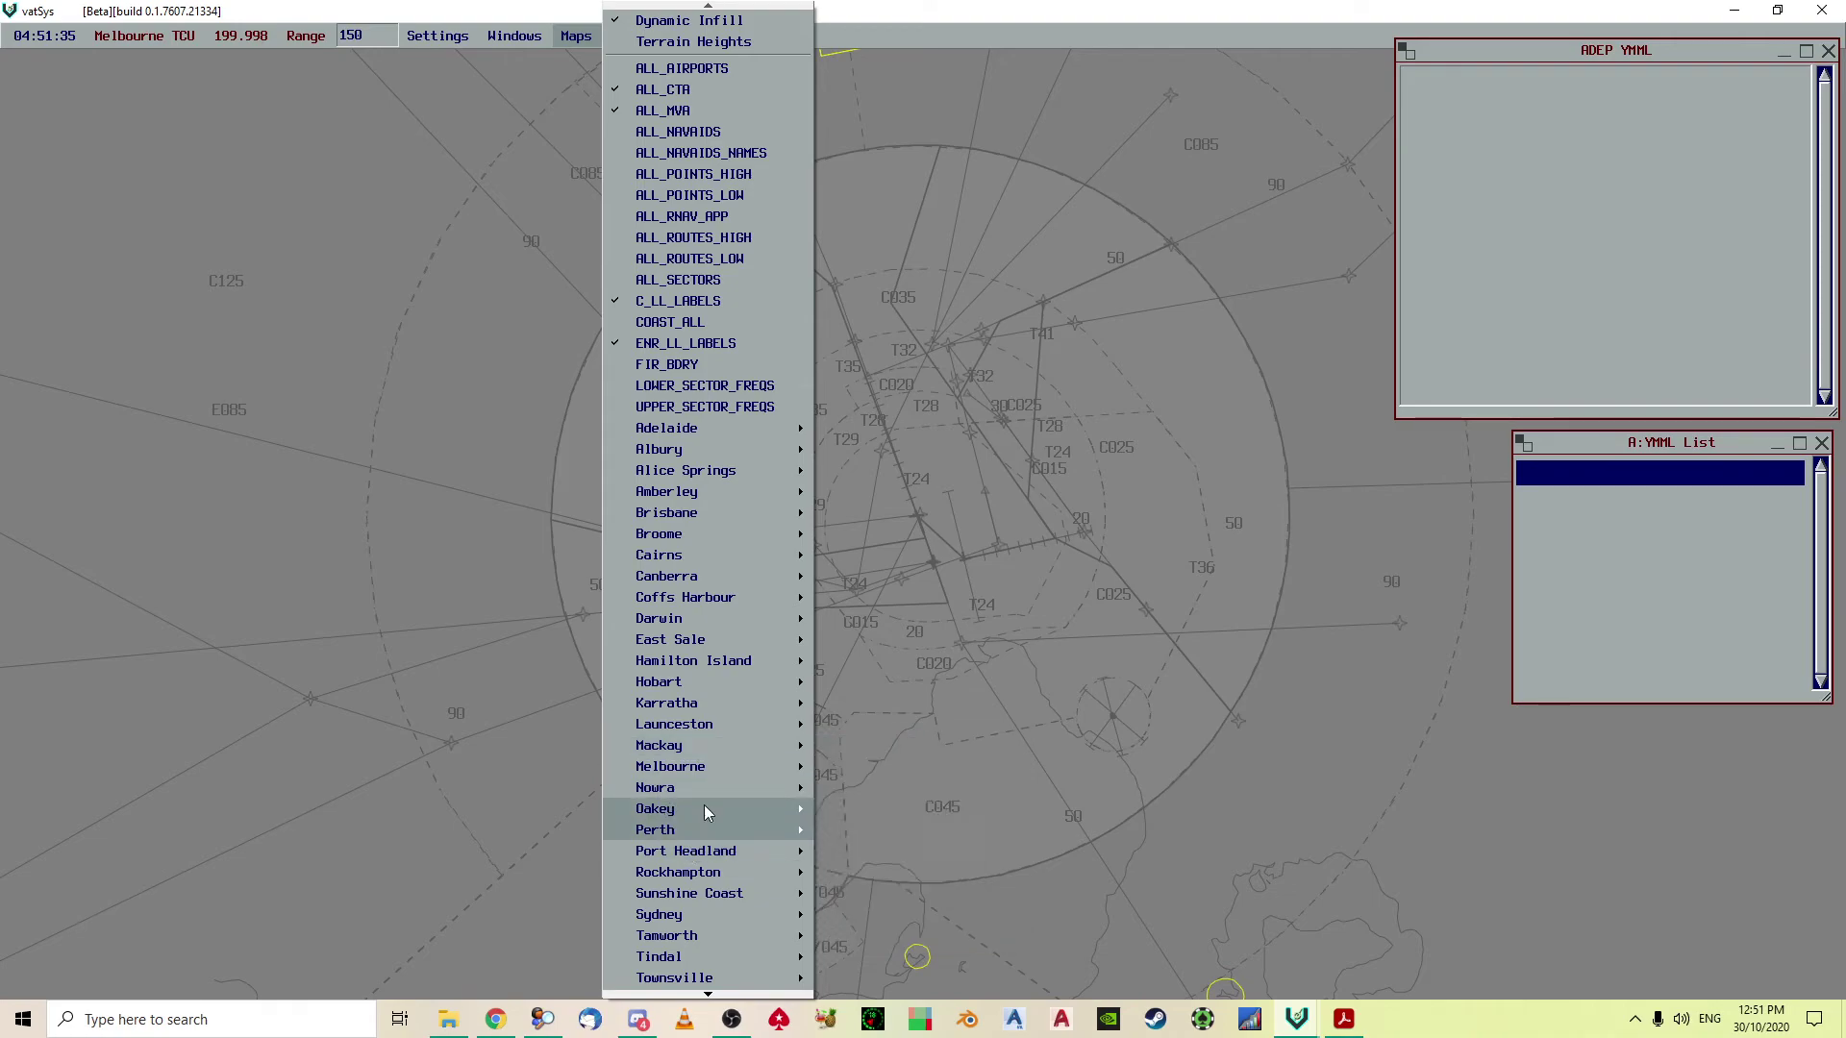
Add the Melbourne ML_RWY16_NAMES and ML_RTCC maps, leaving ML_VFR switched off
mouse_move(729, 669)
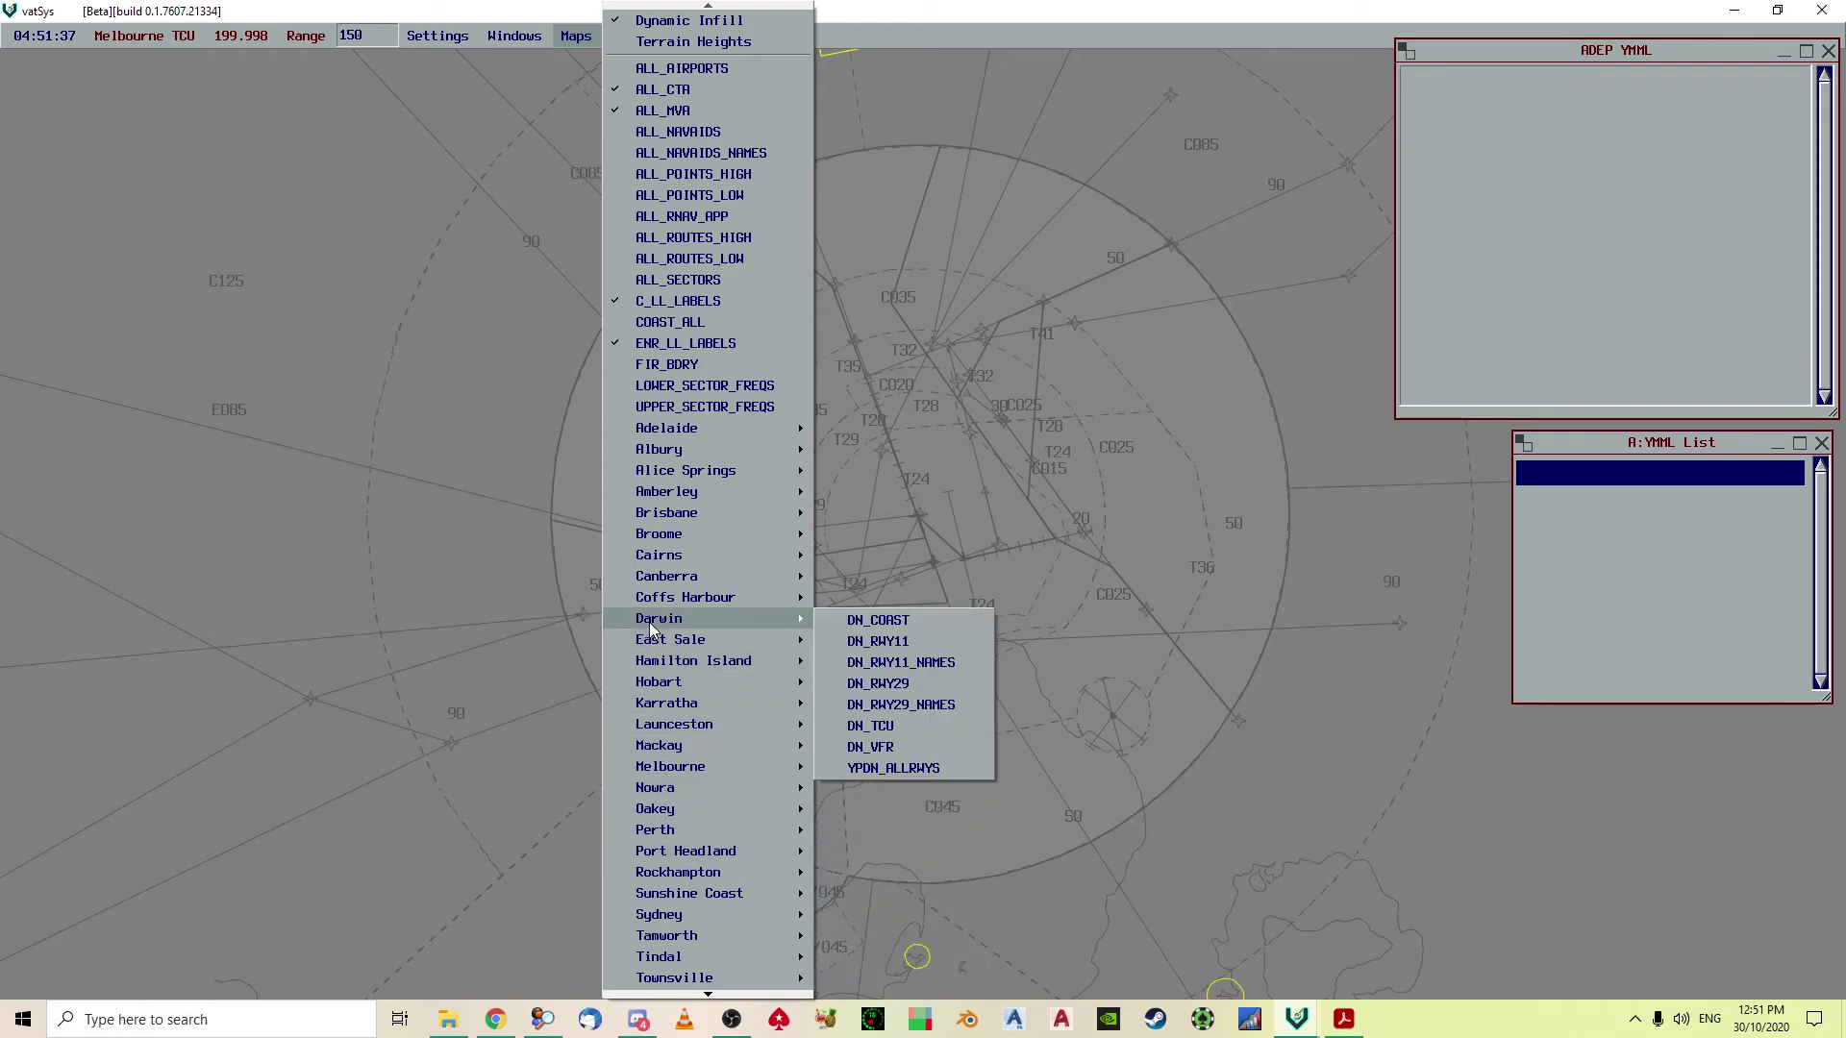
mouse_move(643, 684)
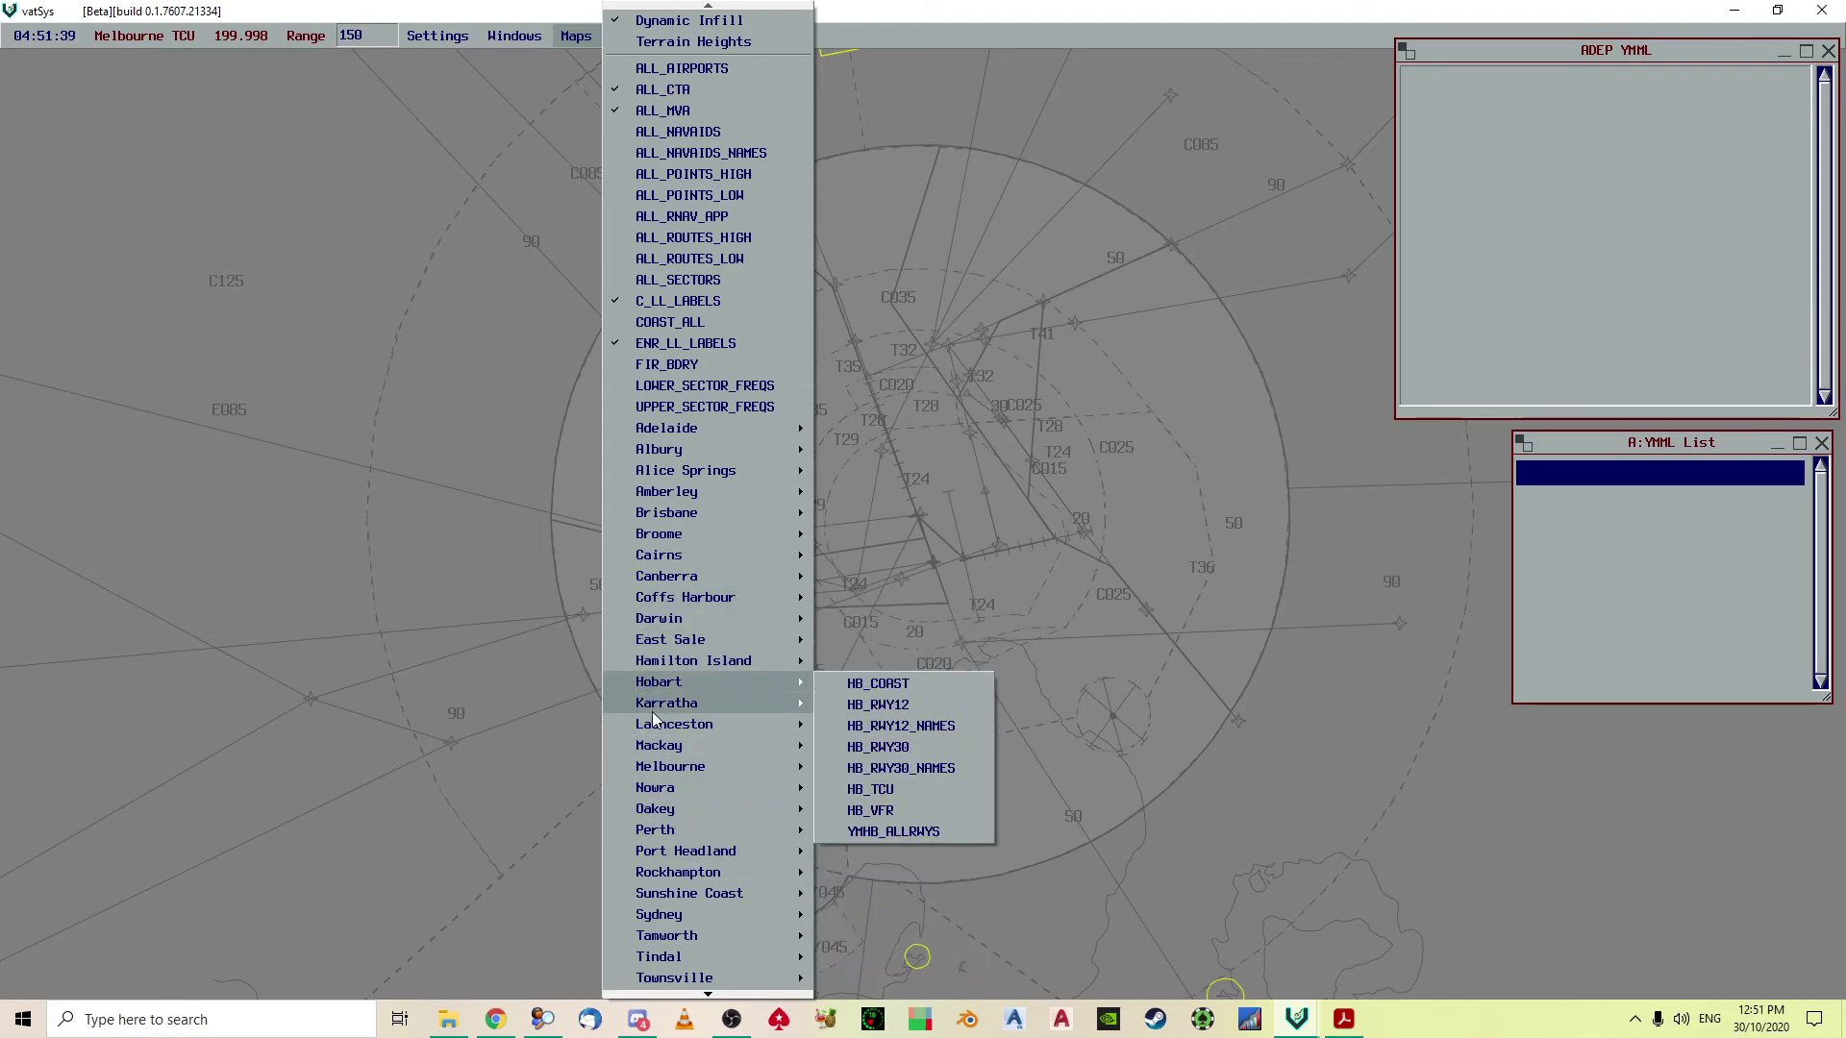
mouse_move(688, 777)
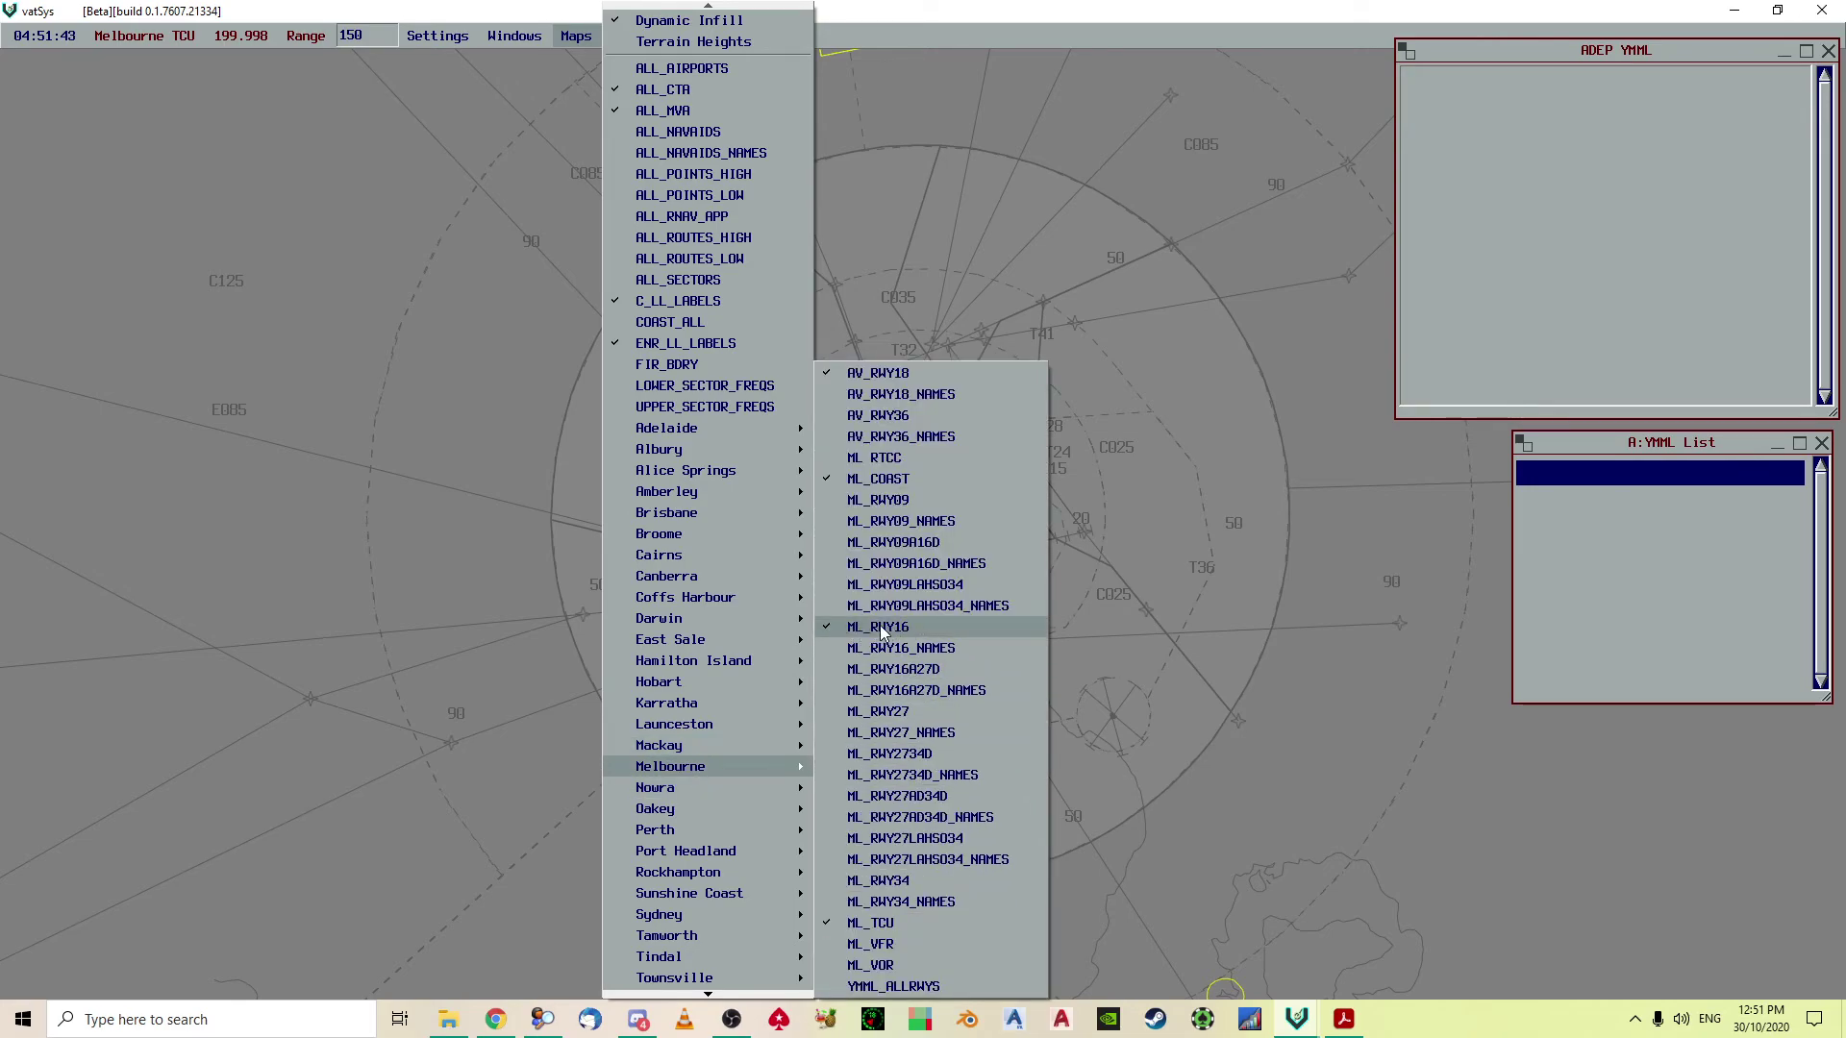
click(835, 649)
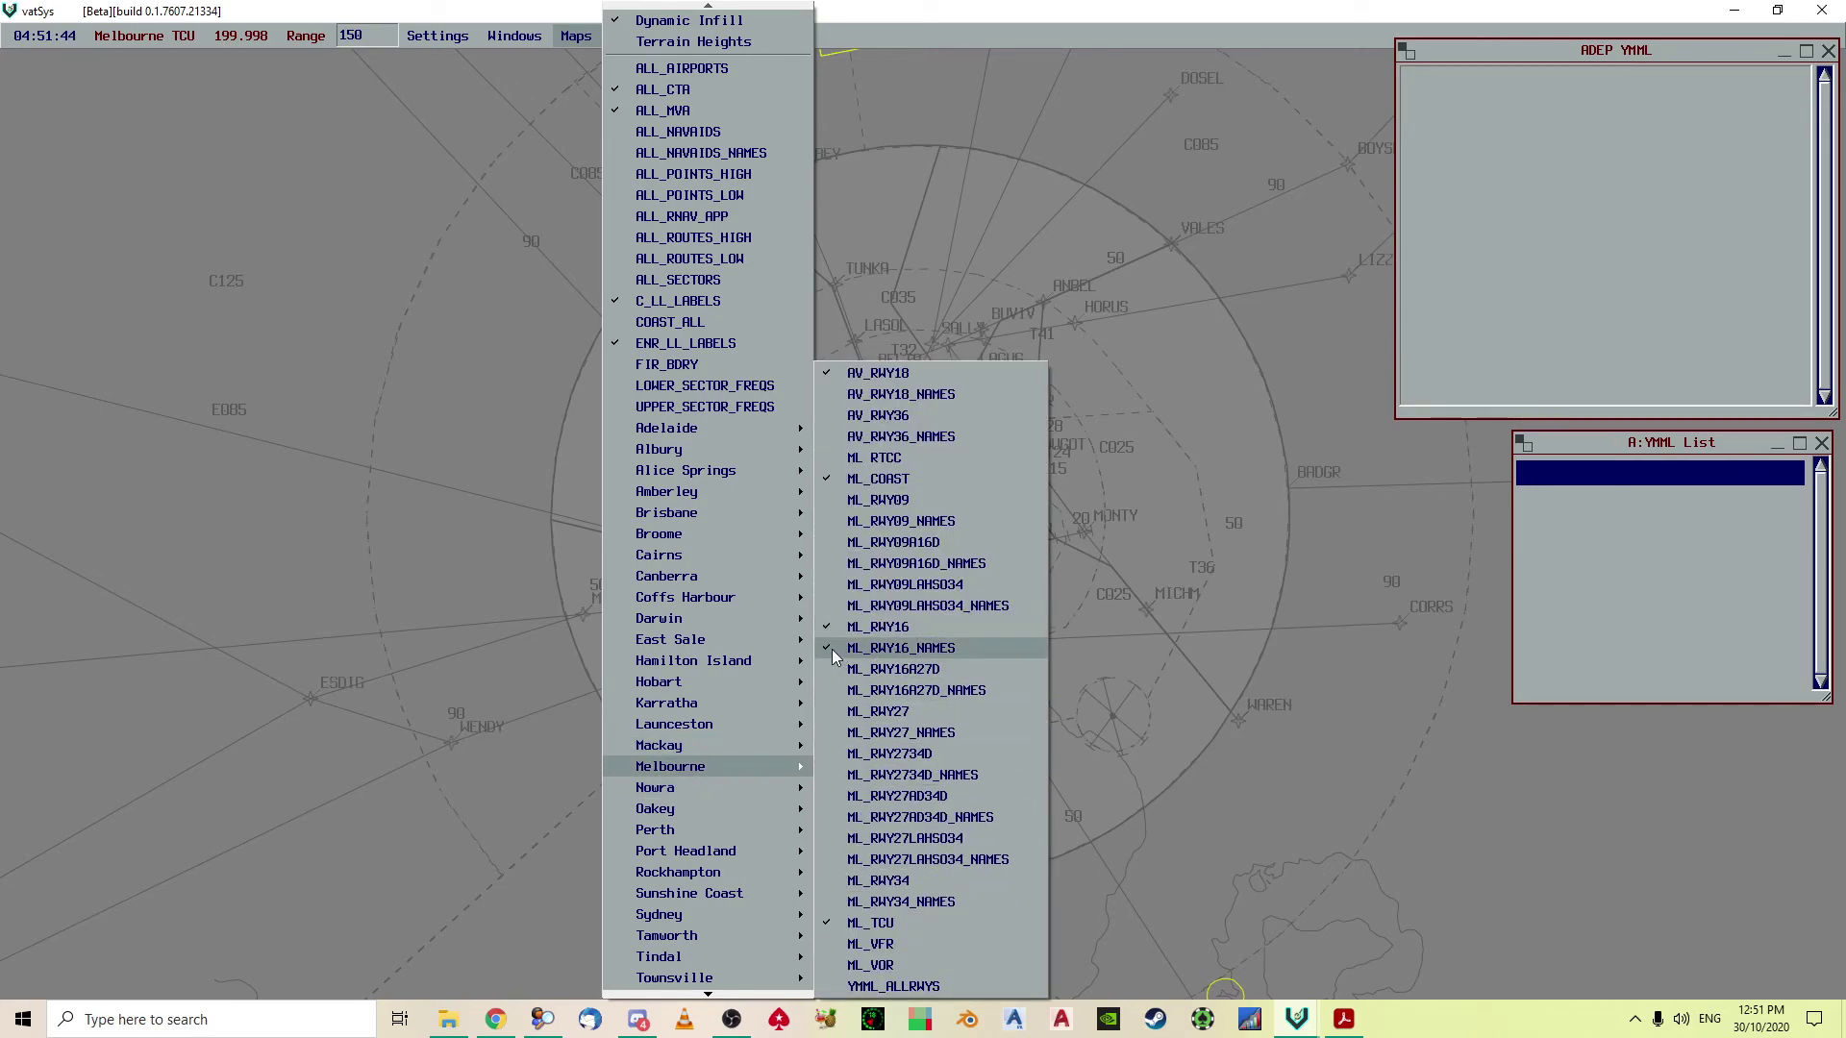
click(829, 946)
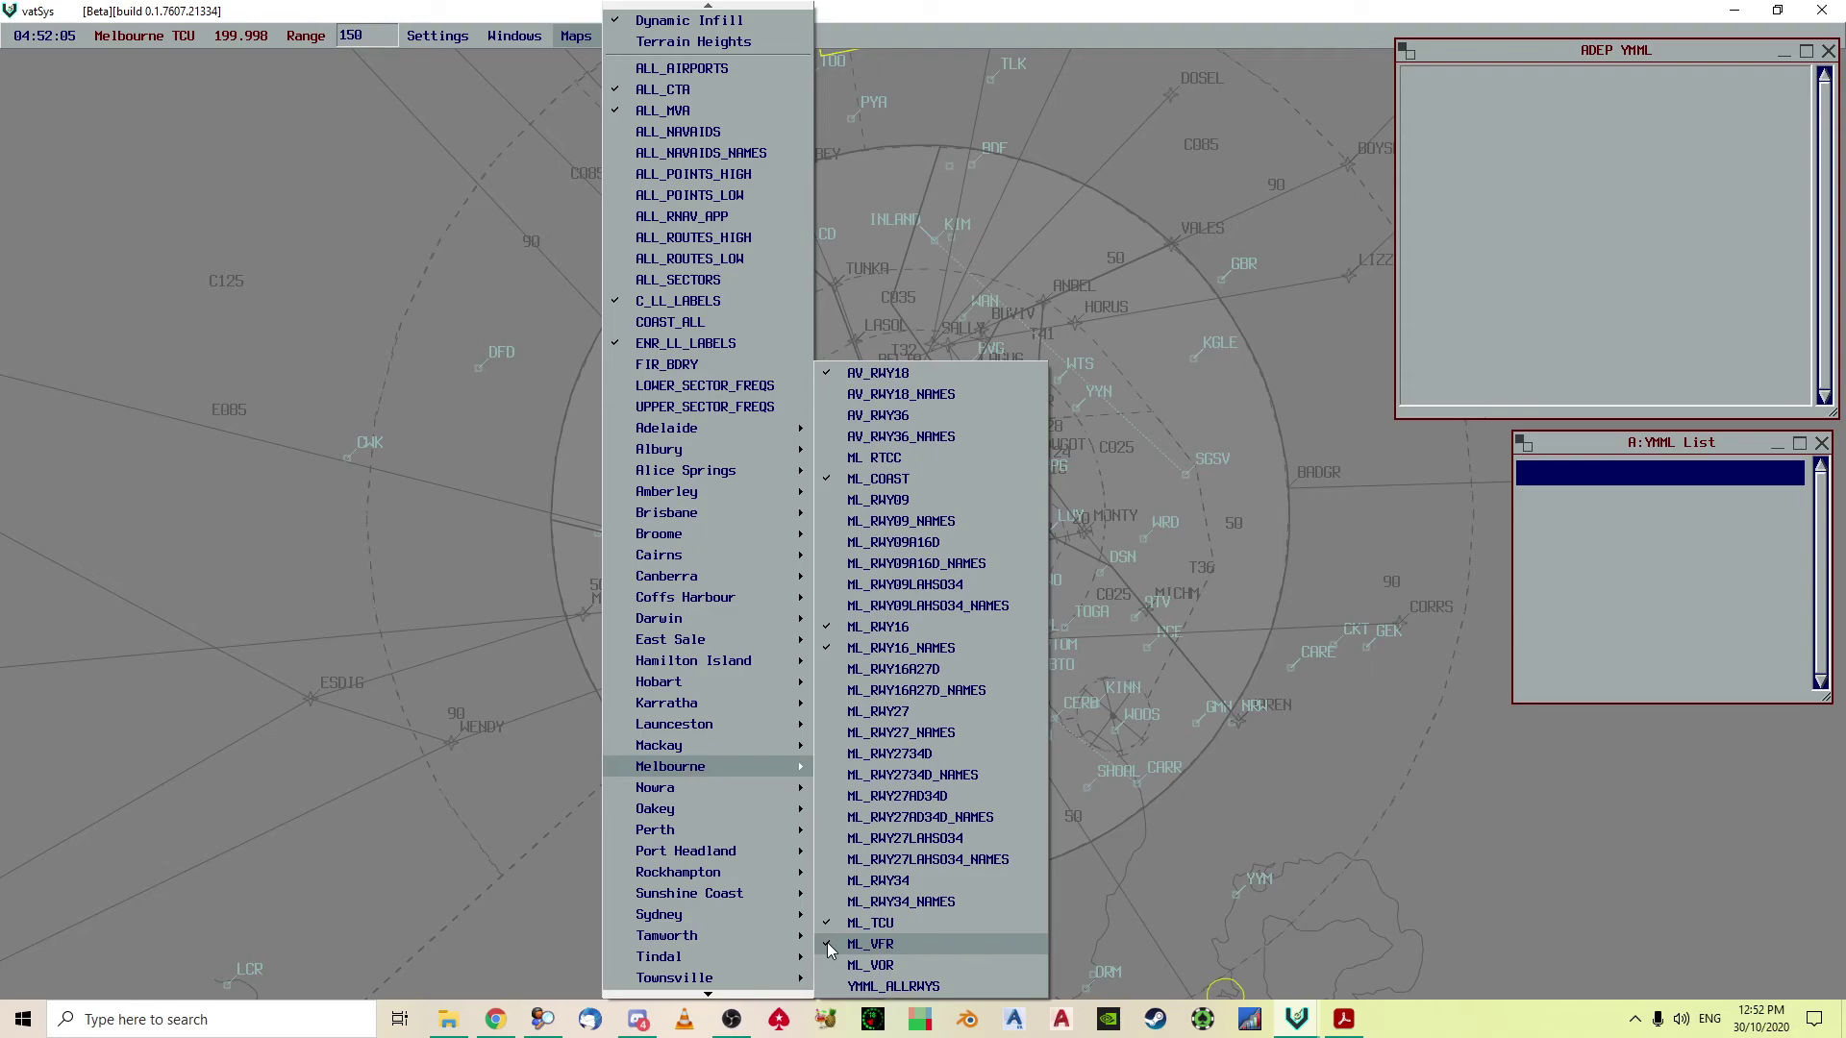
click(828, 946)
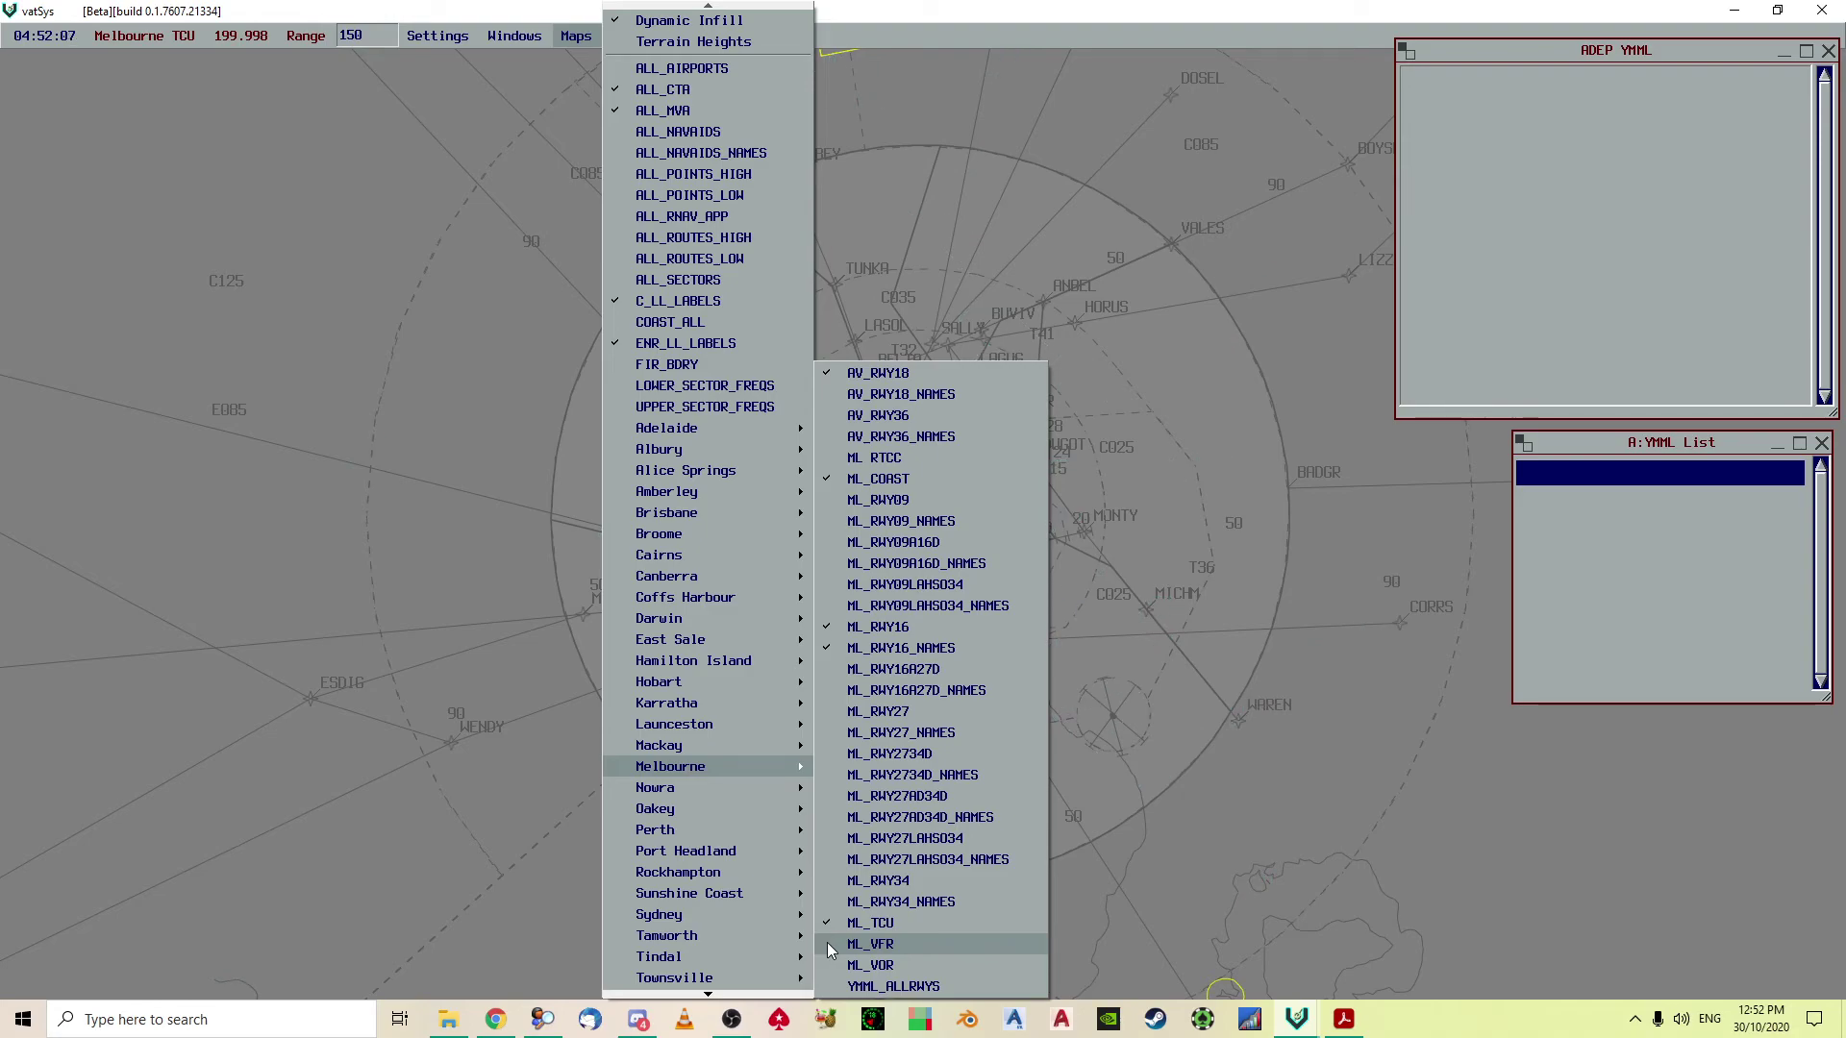
click(908, 458)
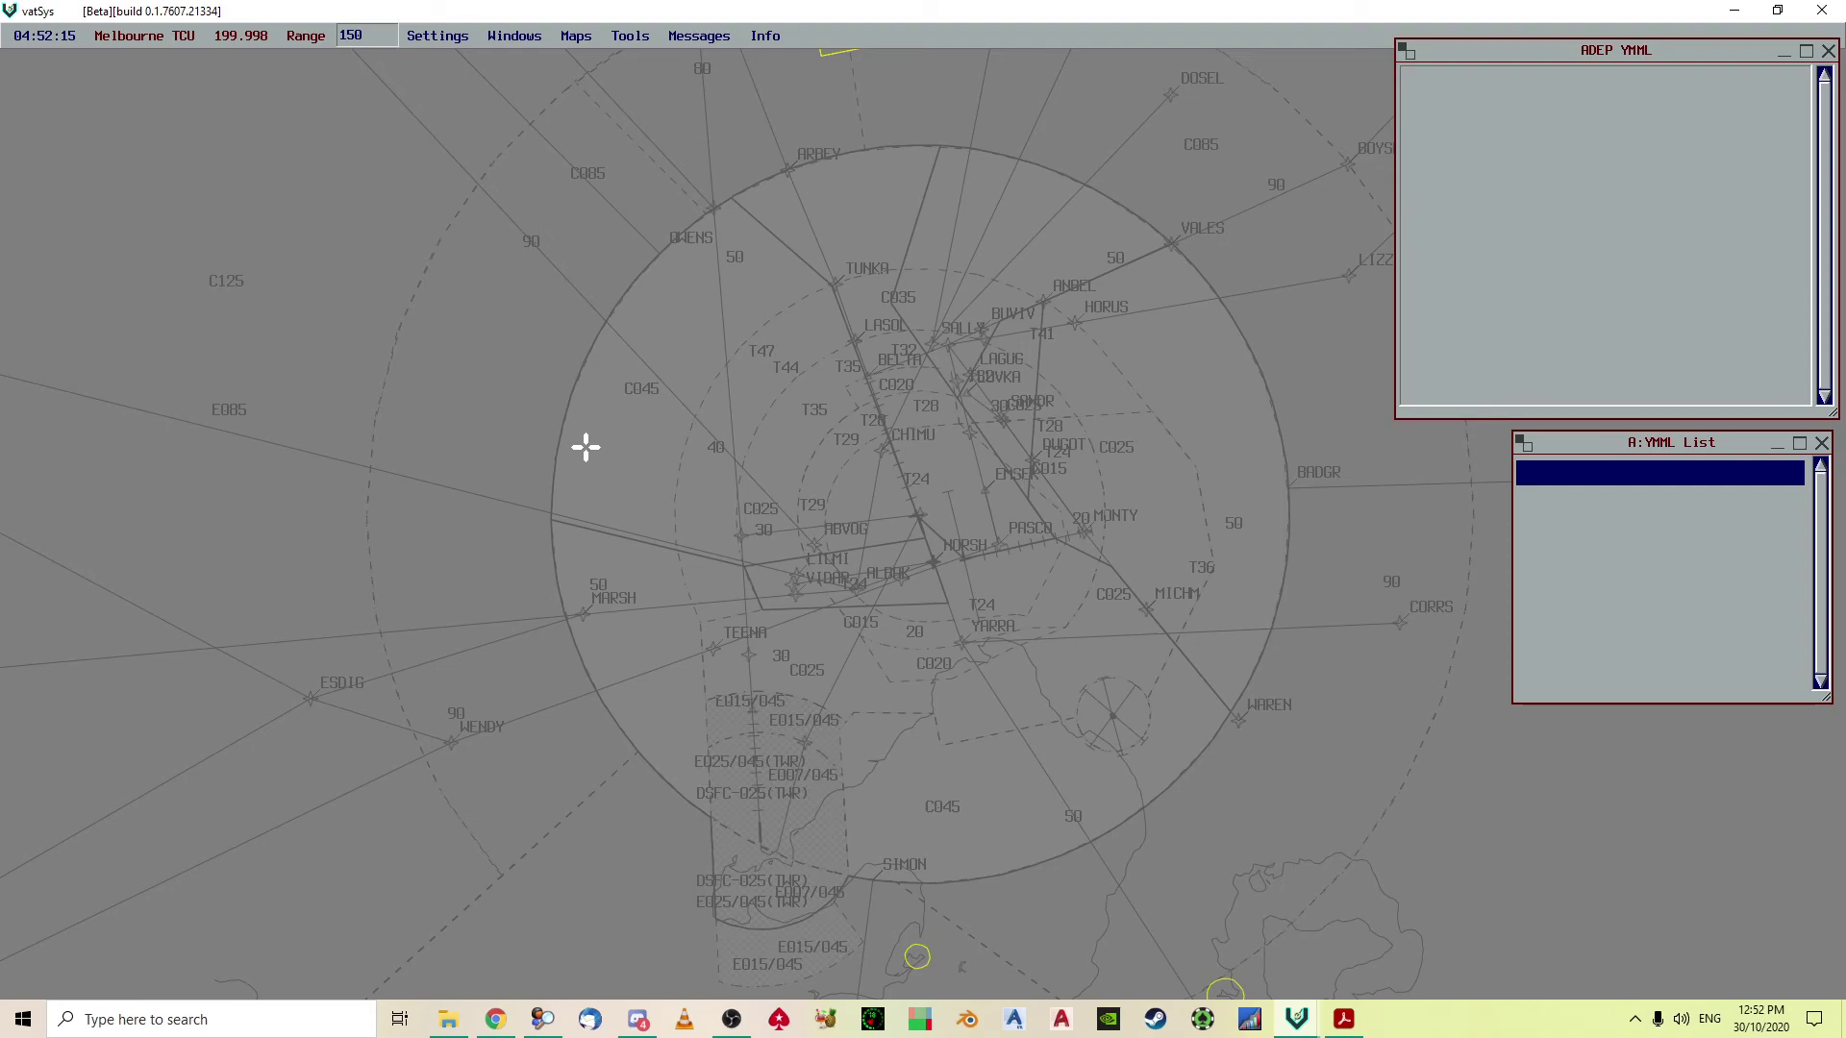
Show the VSCS panel, connect as ML_APP in the APP position, and open the Messages menu
key(F12)
drag(1390, 631, 1844, 620)
click(438, 37)
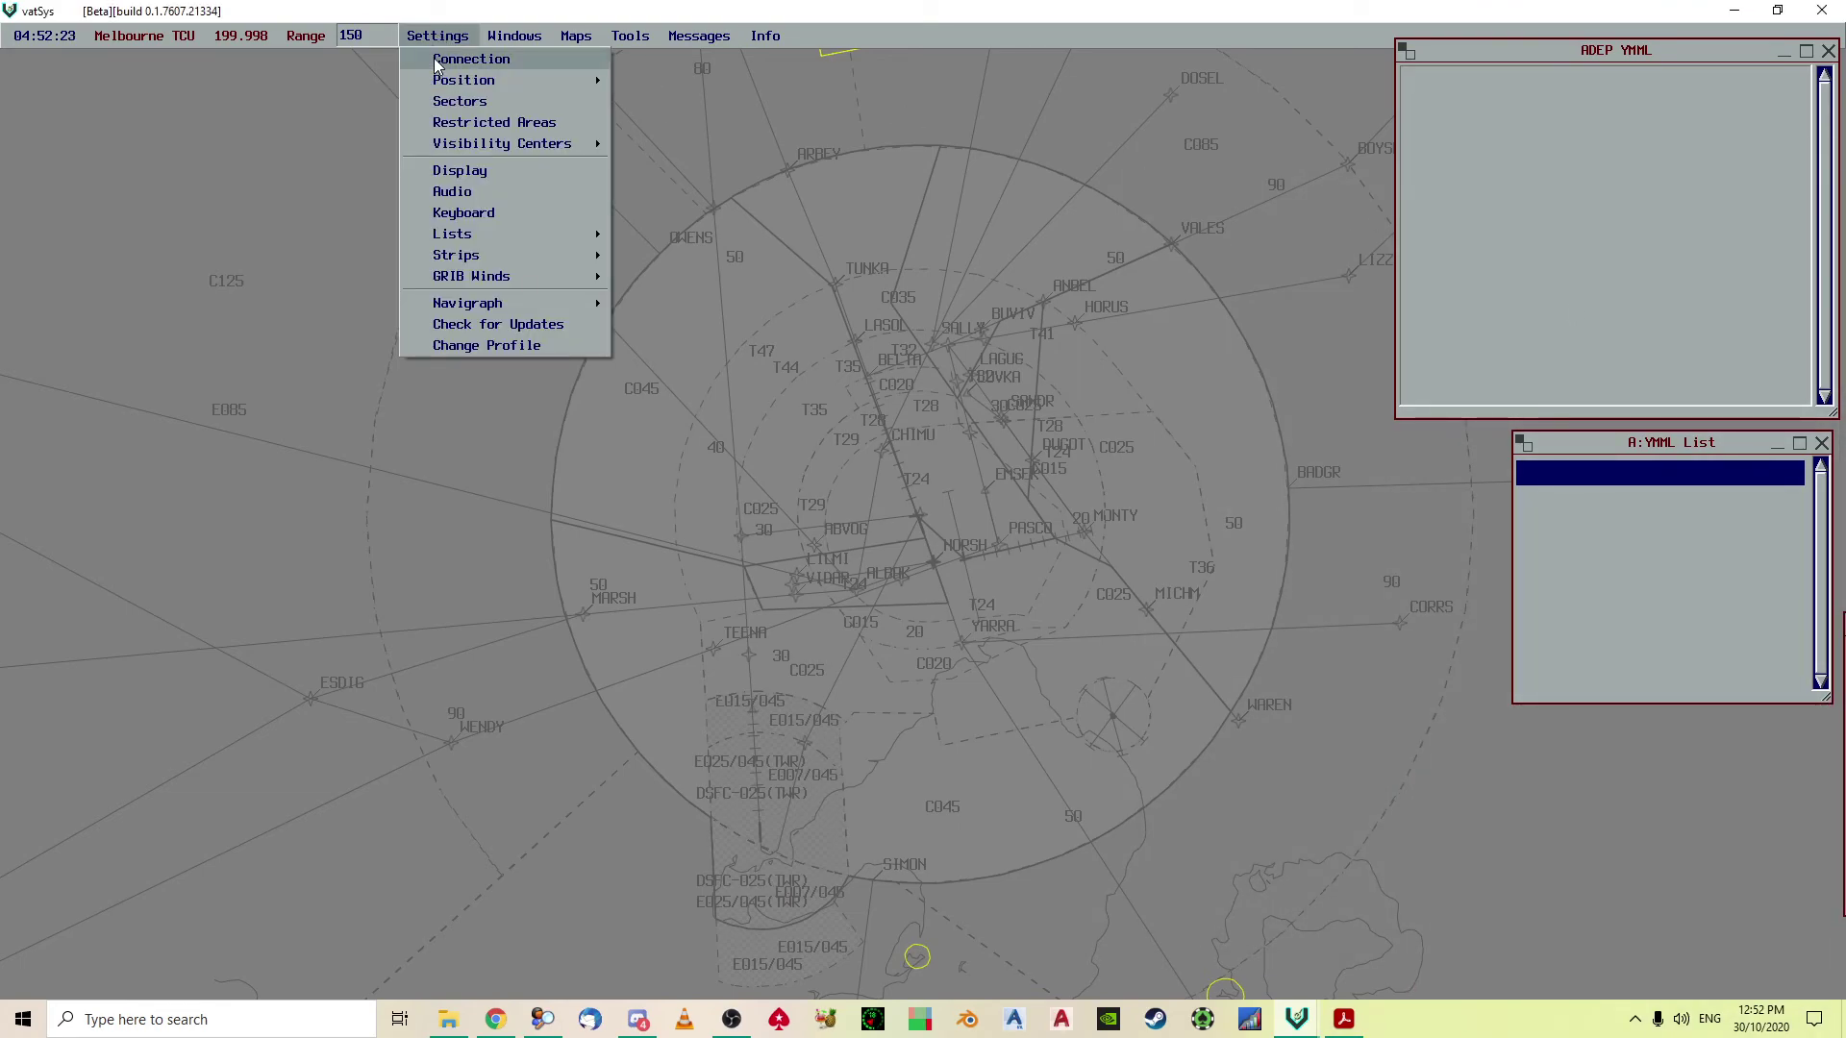
click(435, 58)
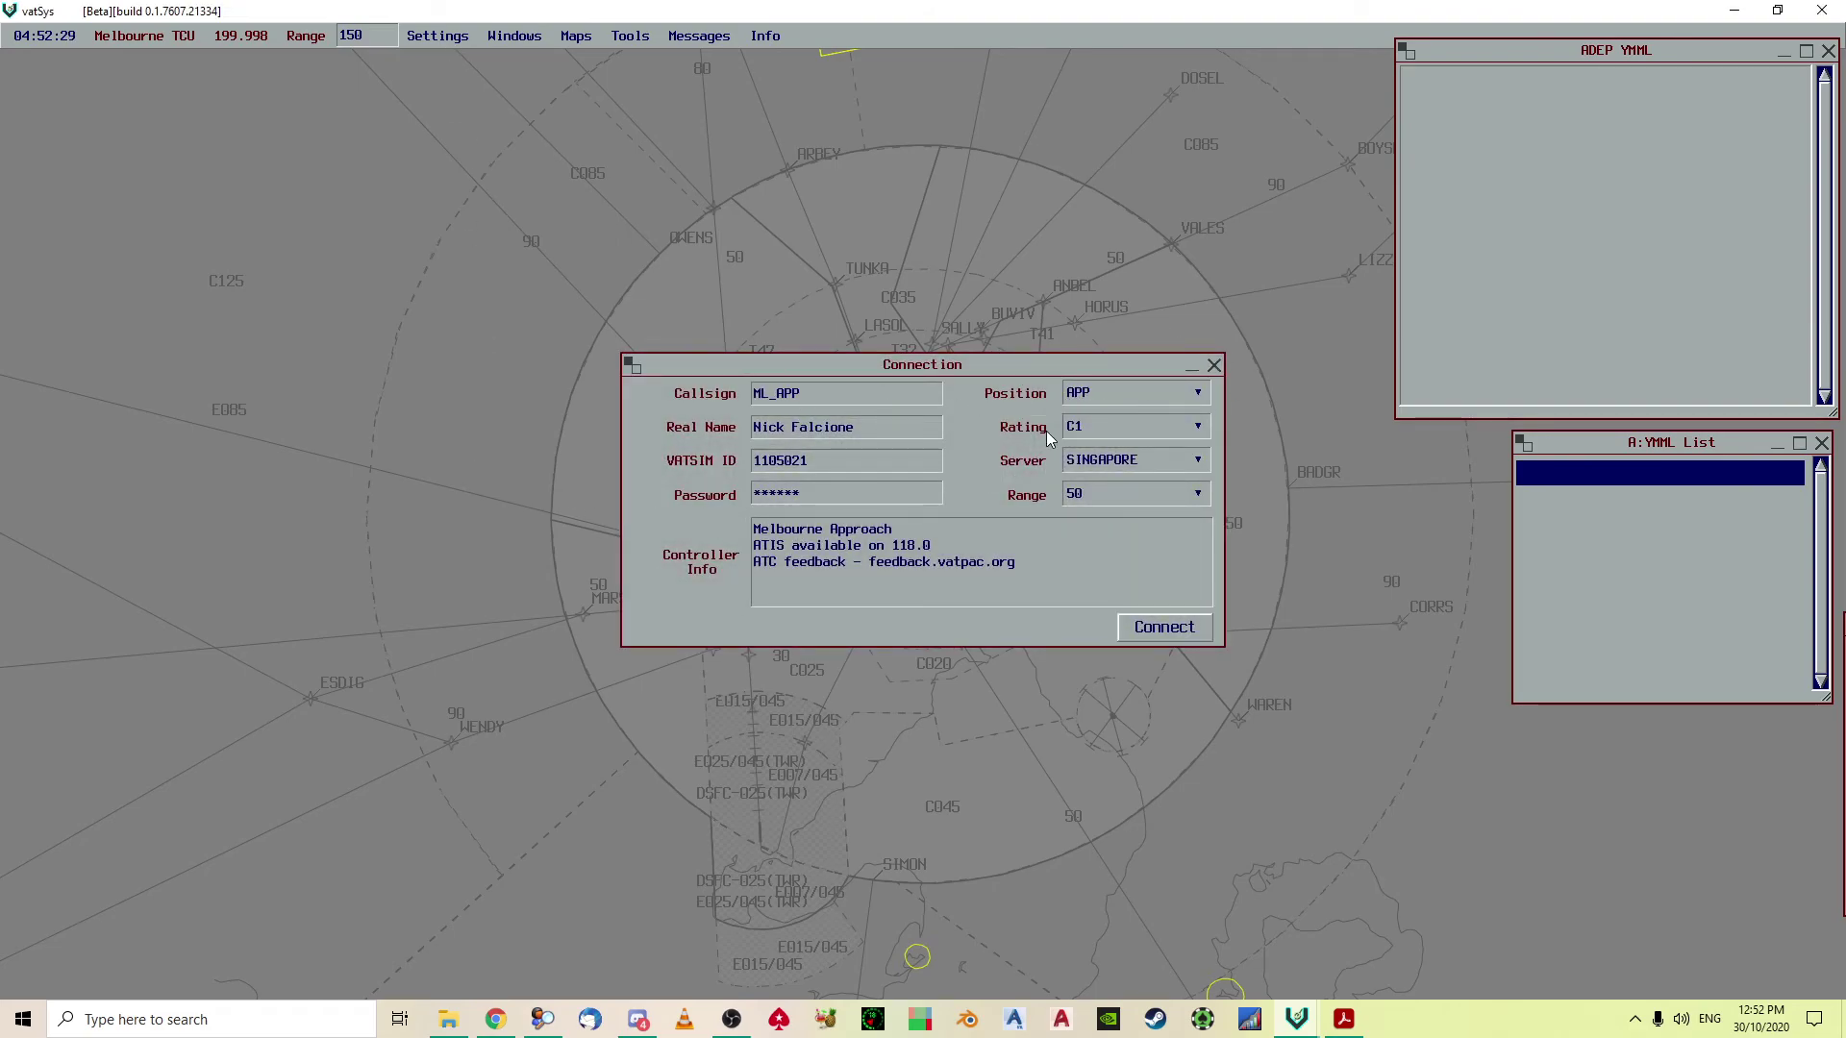
click(1115, 390)
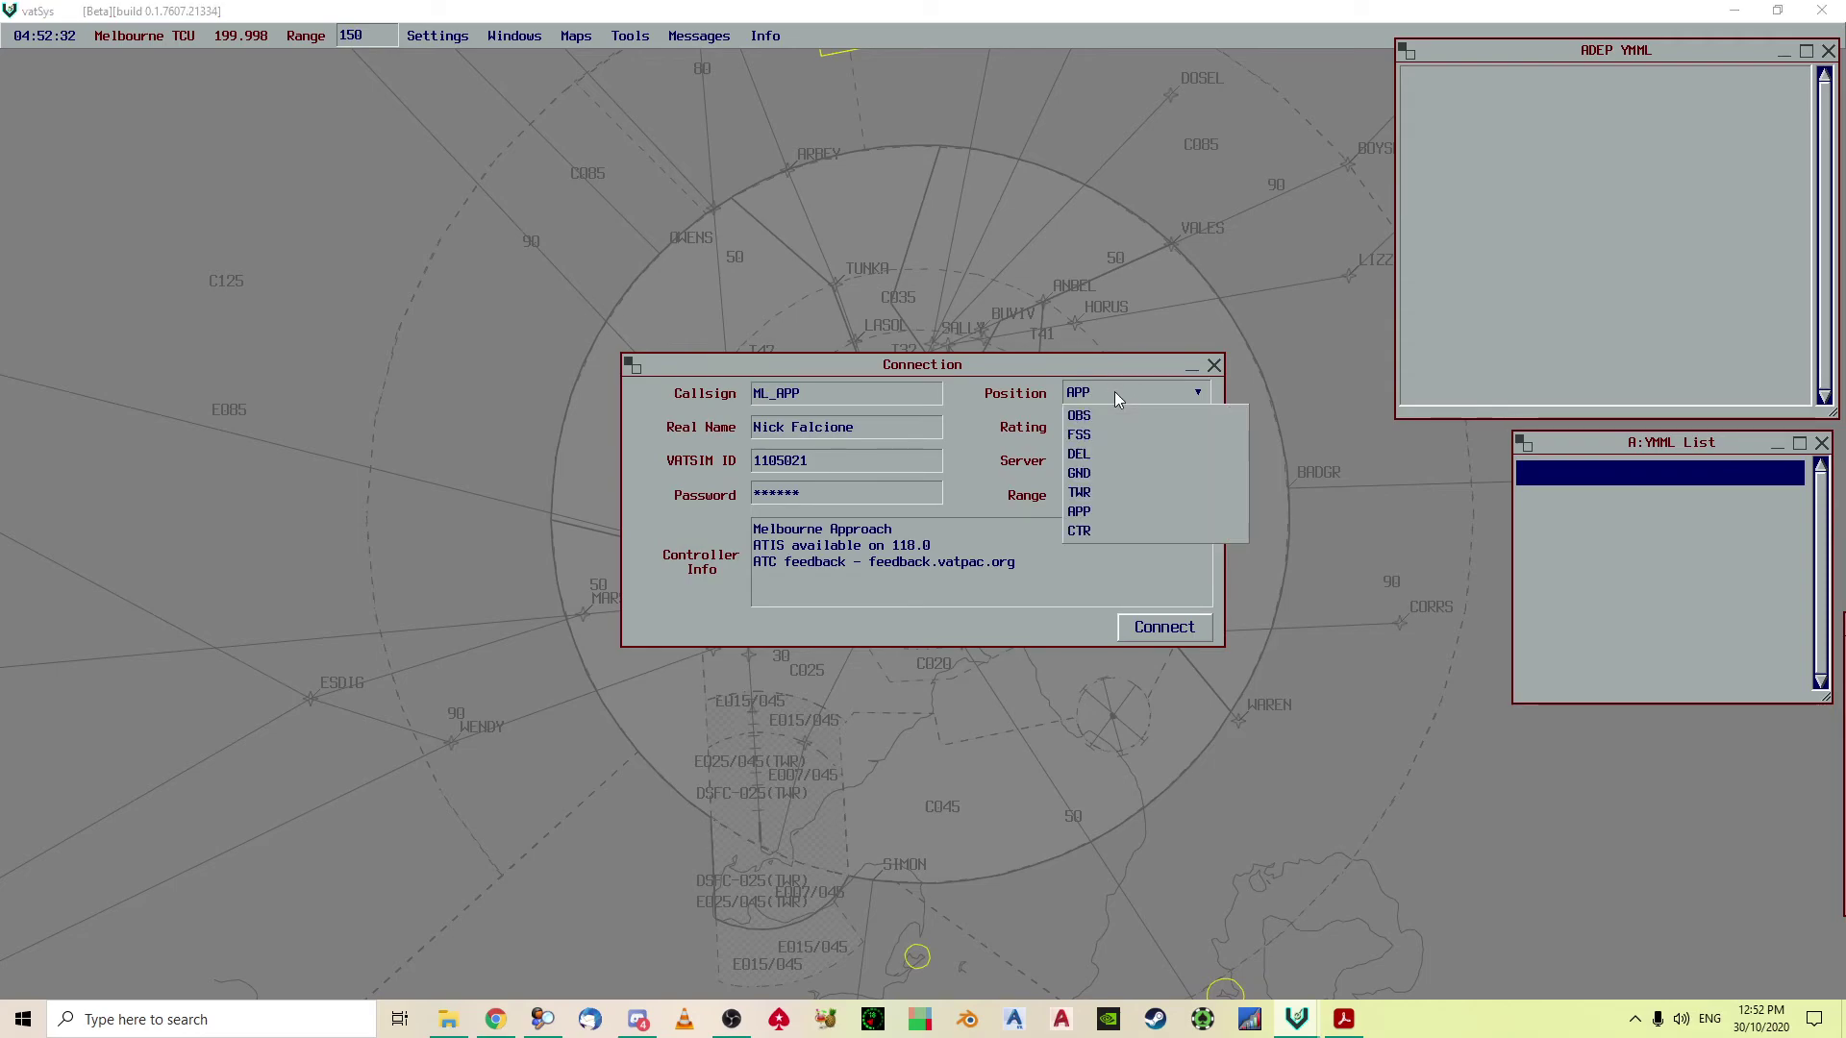
click(1090, 510)
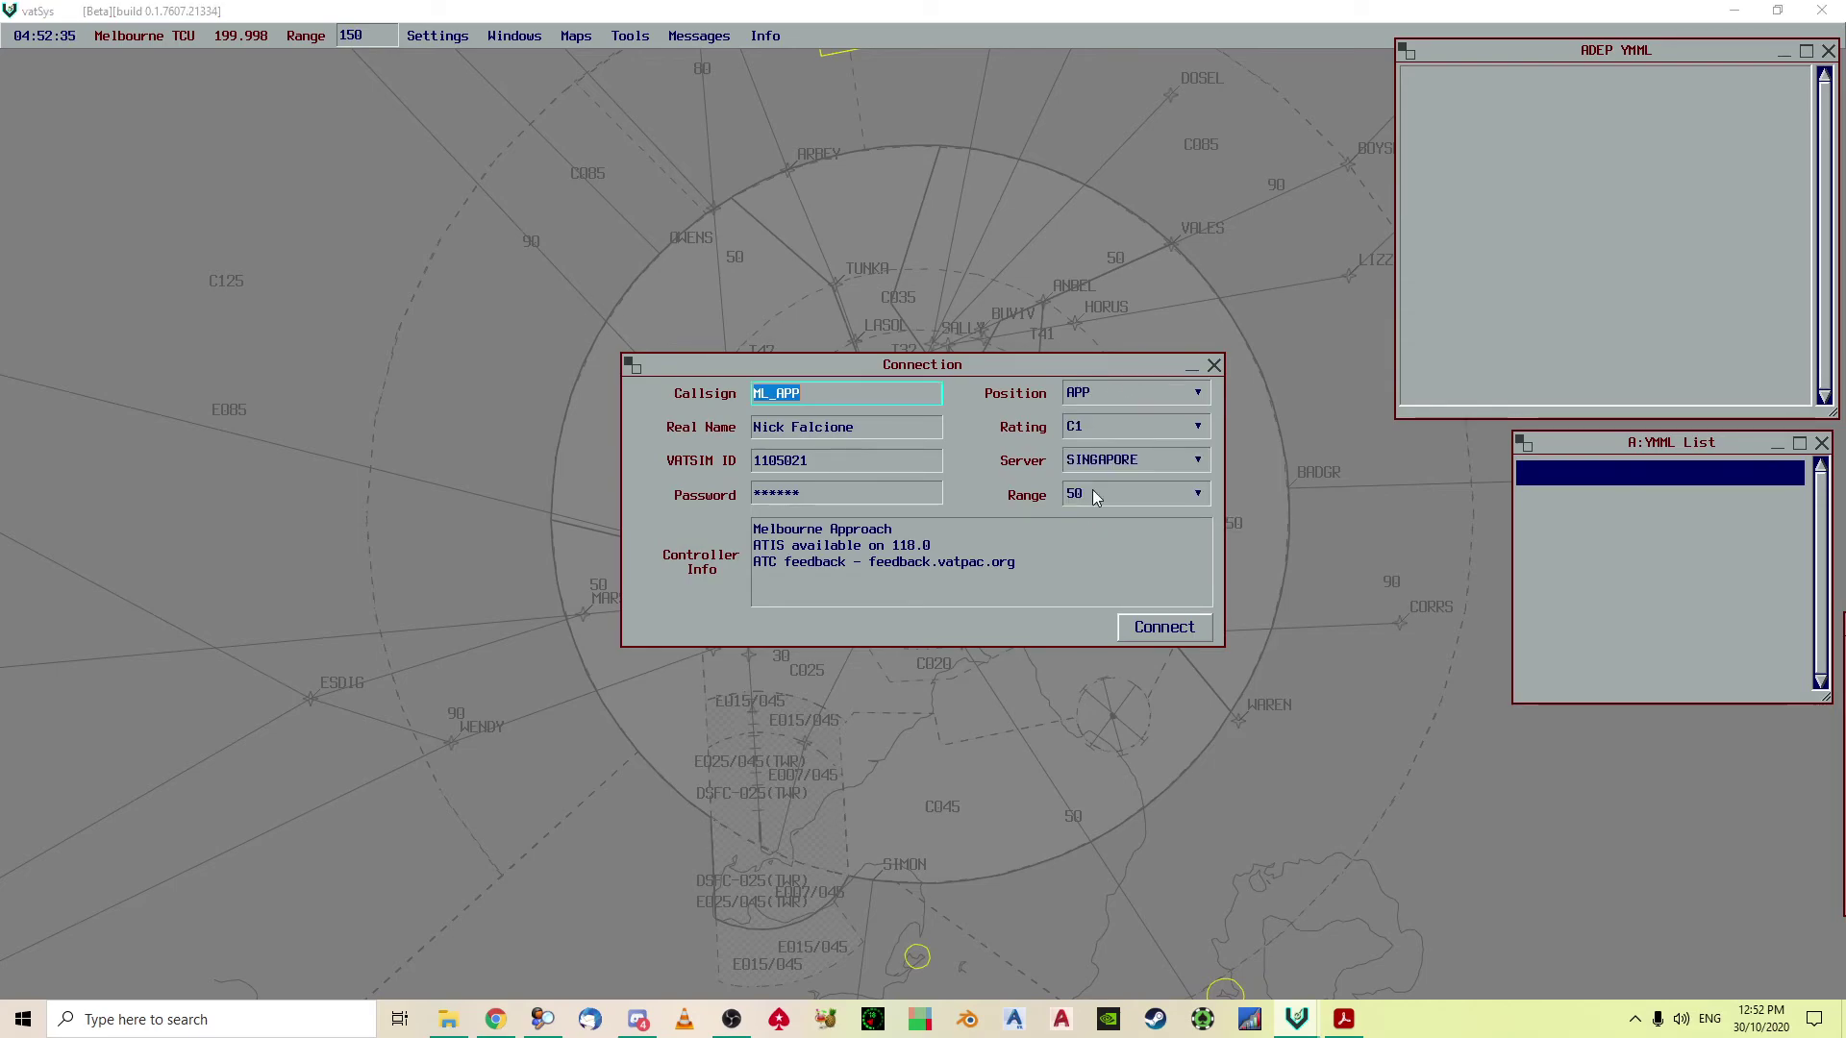
click(1162, 627)
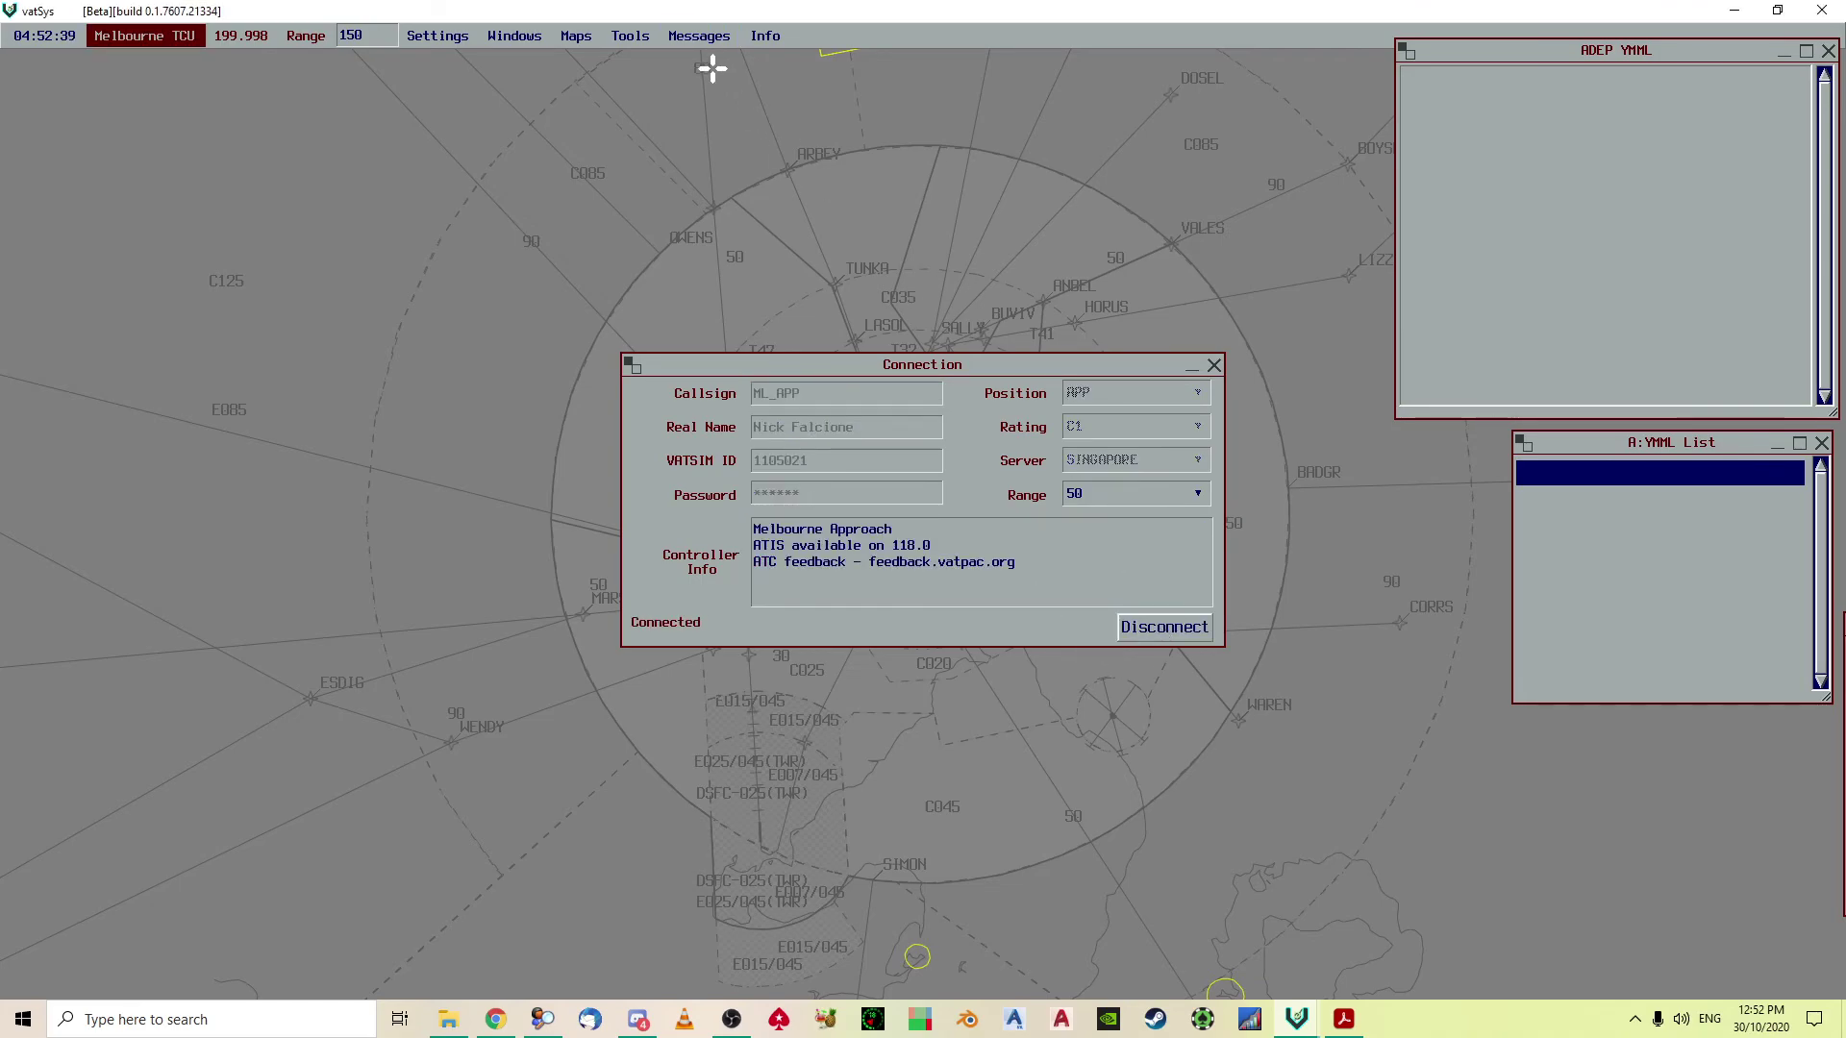
click(1214, 365)
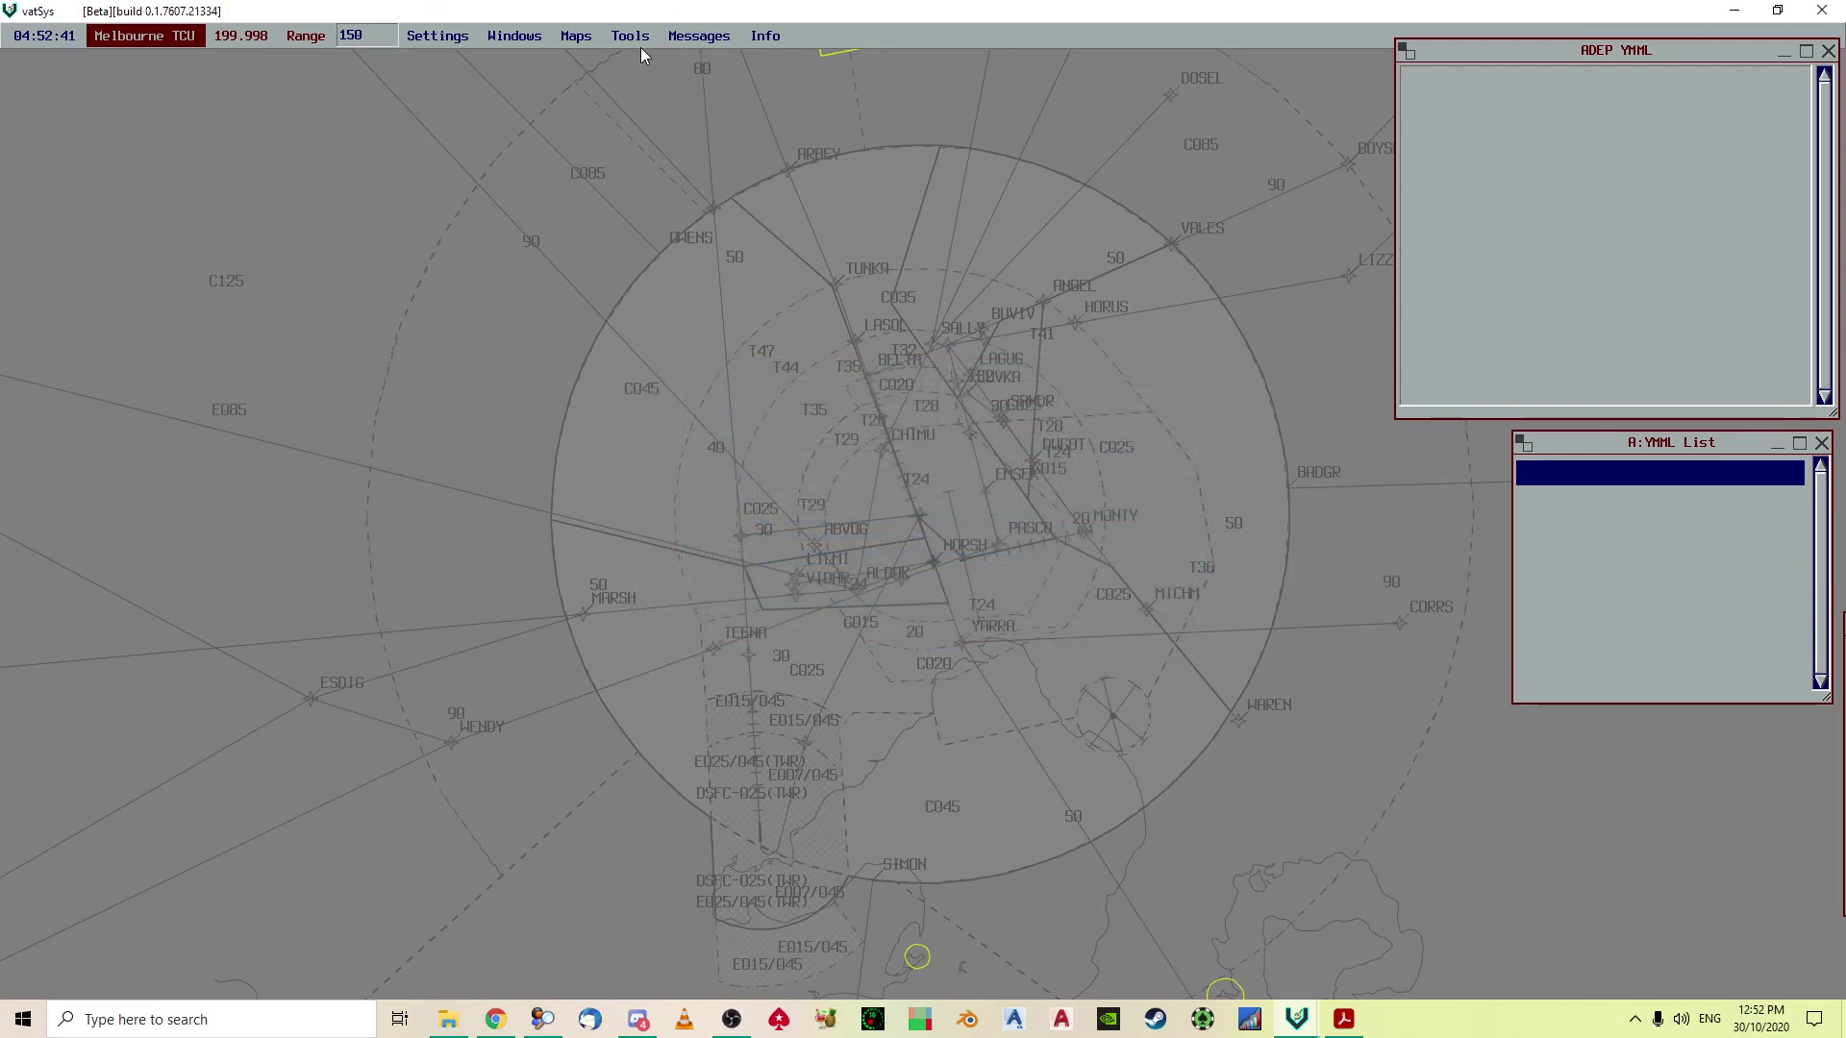
click(688, 36)
View and close the system messages, then bring the VSCS panel to the lower centre
click(682, 58)
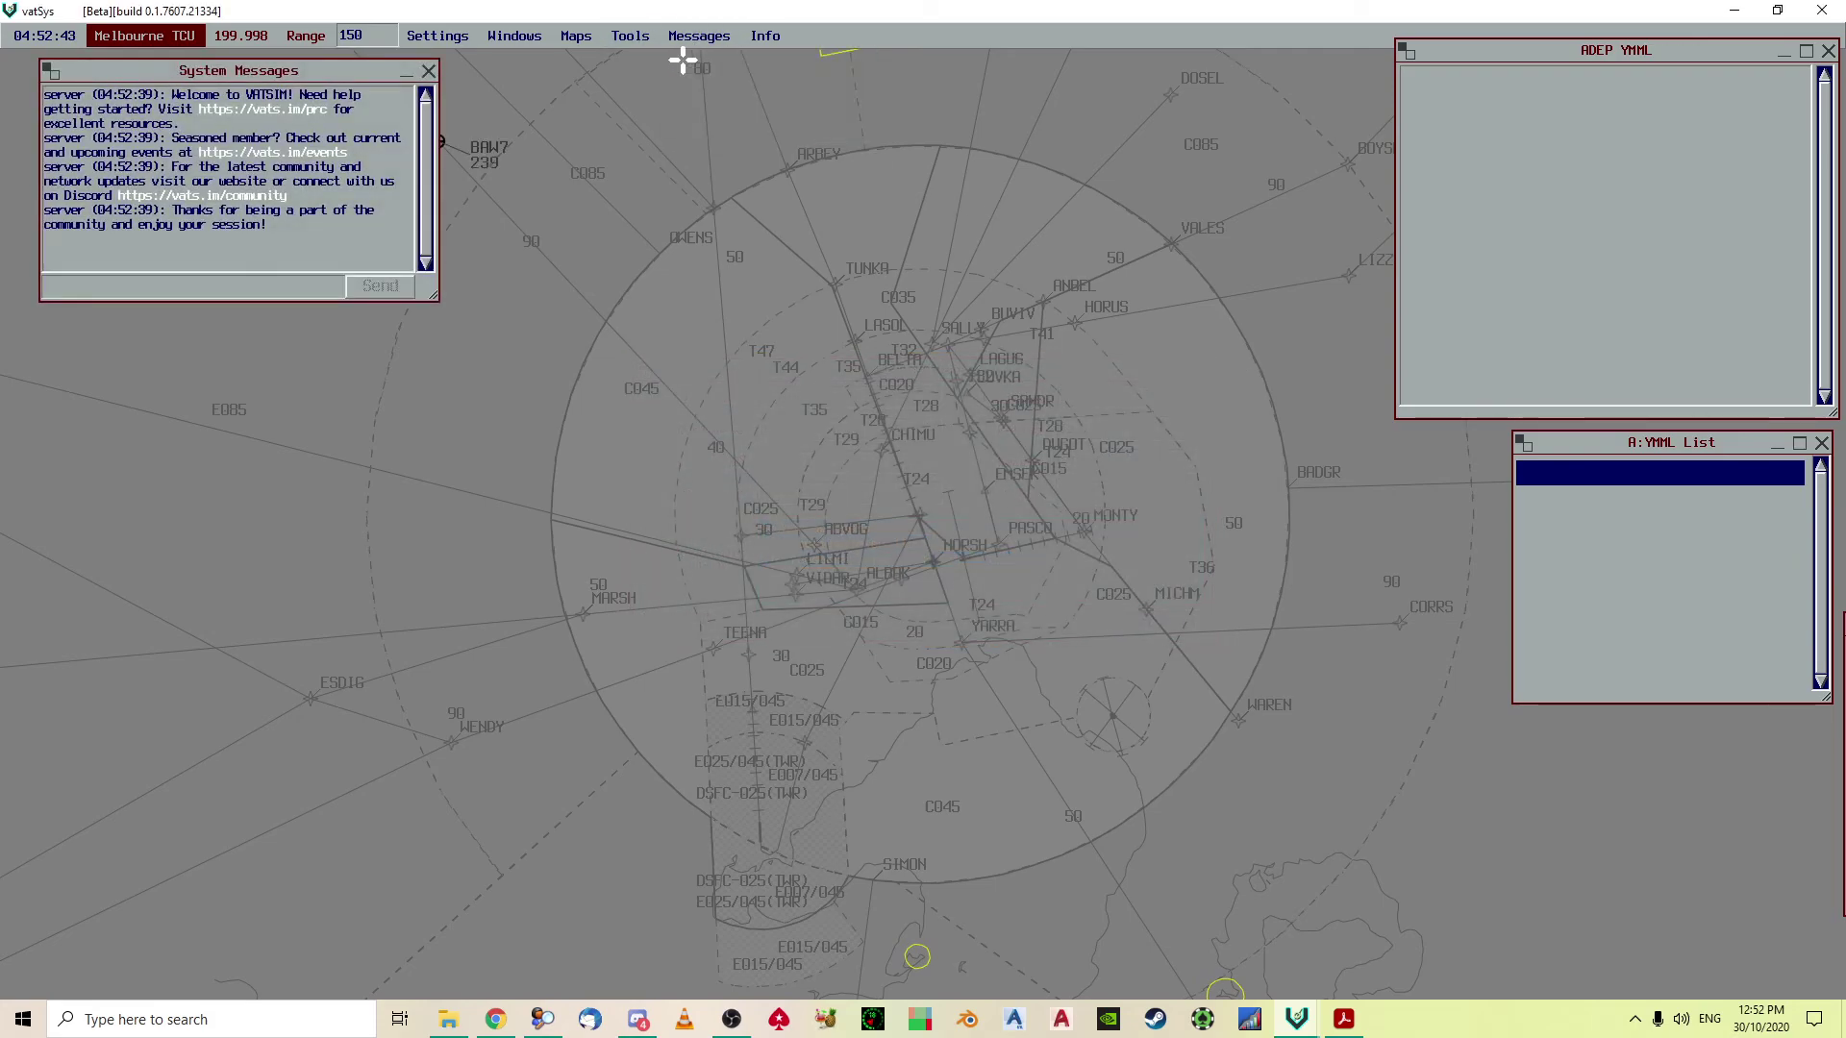
click(427, 70)
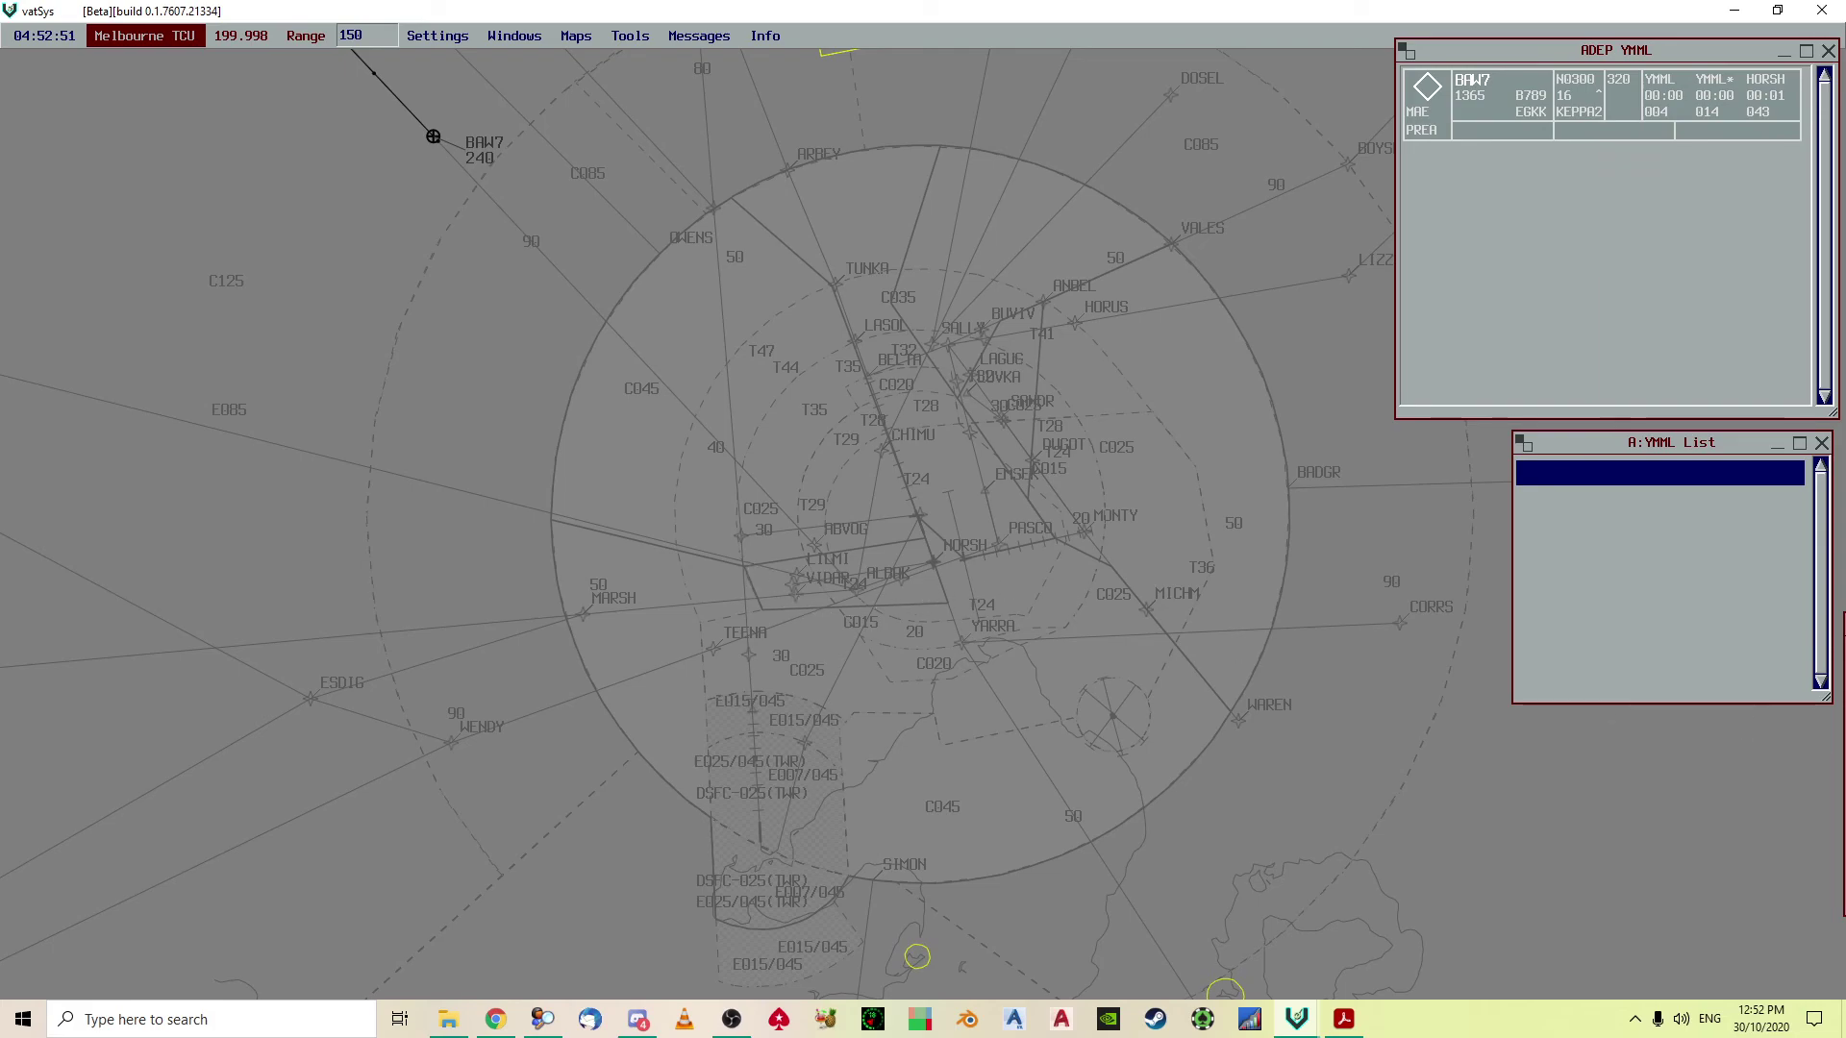
drag(1845, 615, 721, 620)
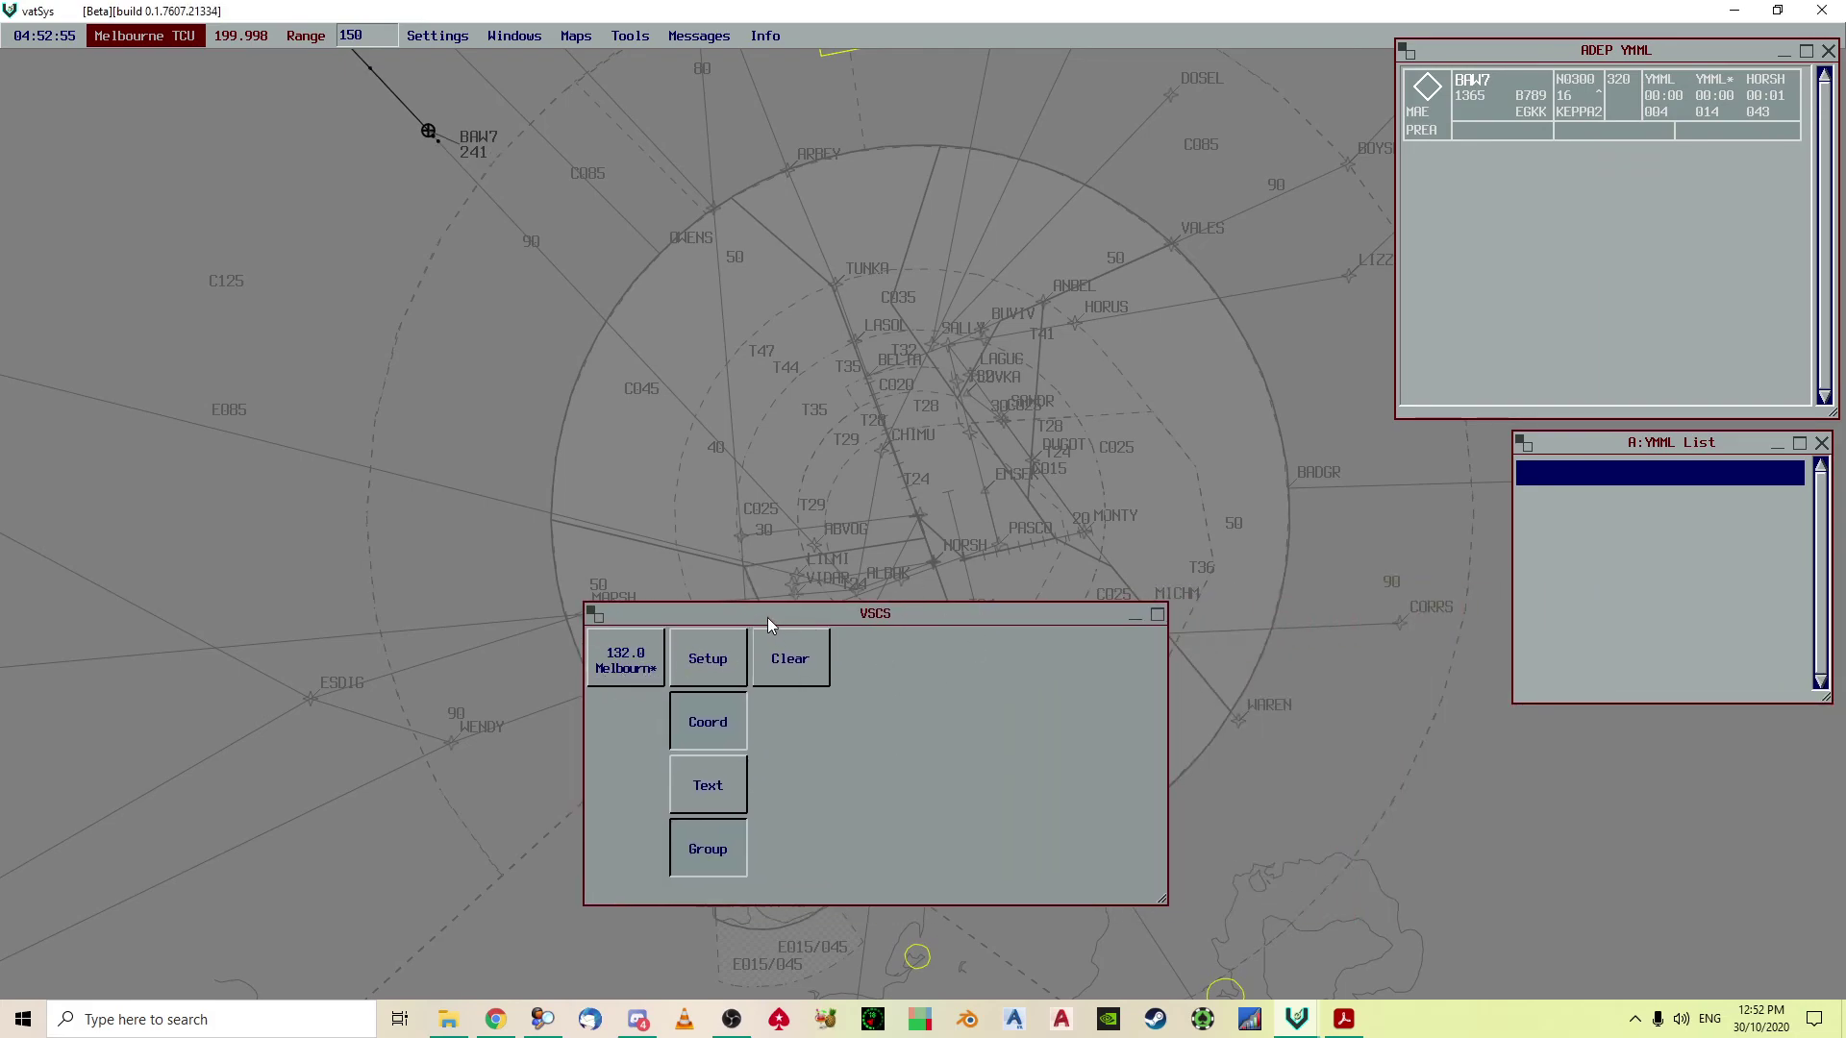
Make 132.0 Melbourne the primary active frequency and park VSCS at the lower right
click(640, 665)
click(627, 664)
click(626, 663)
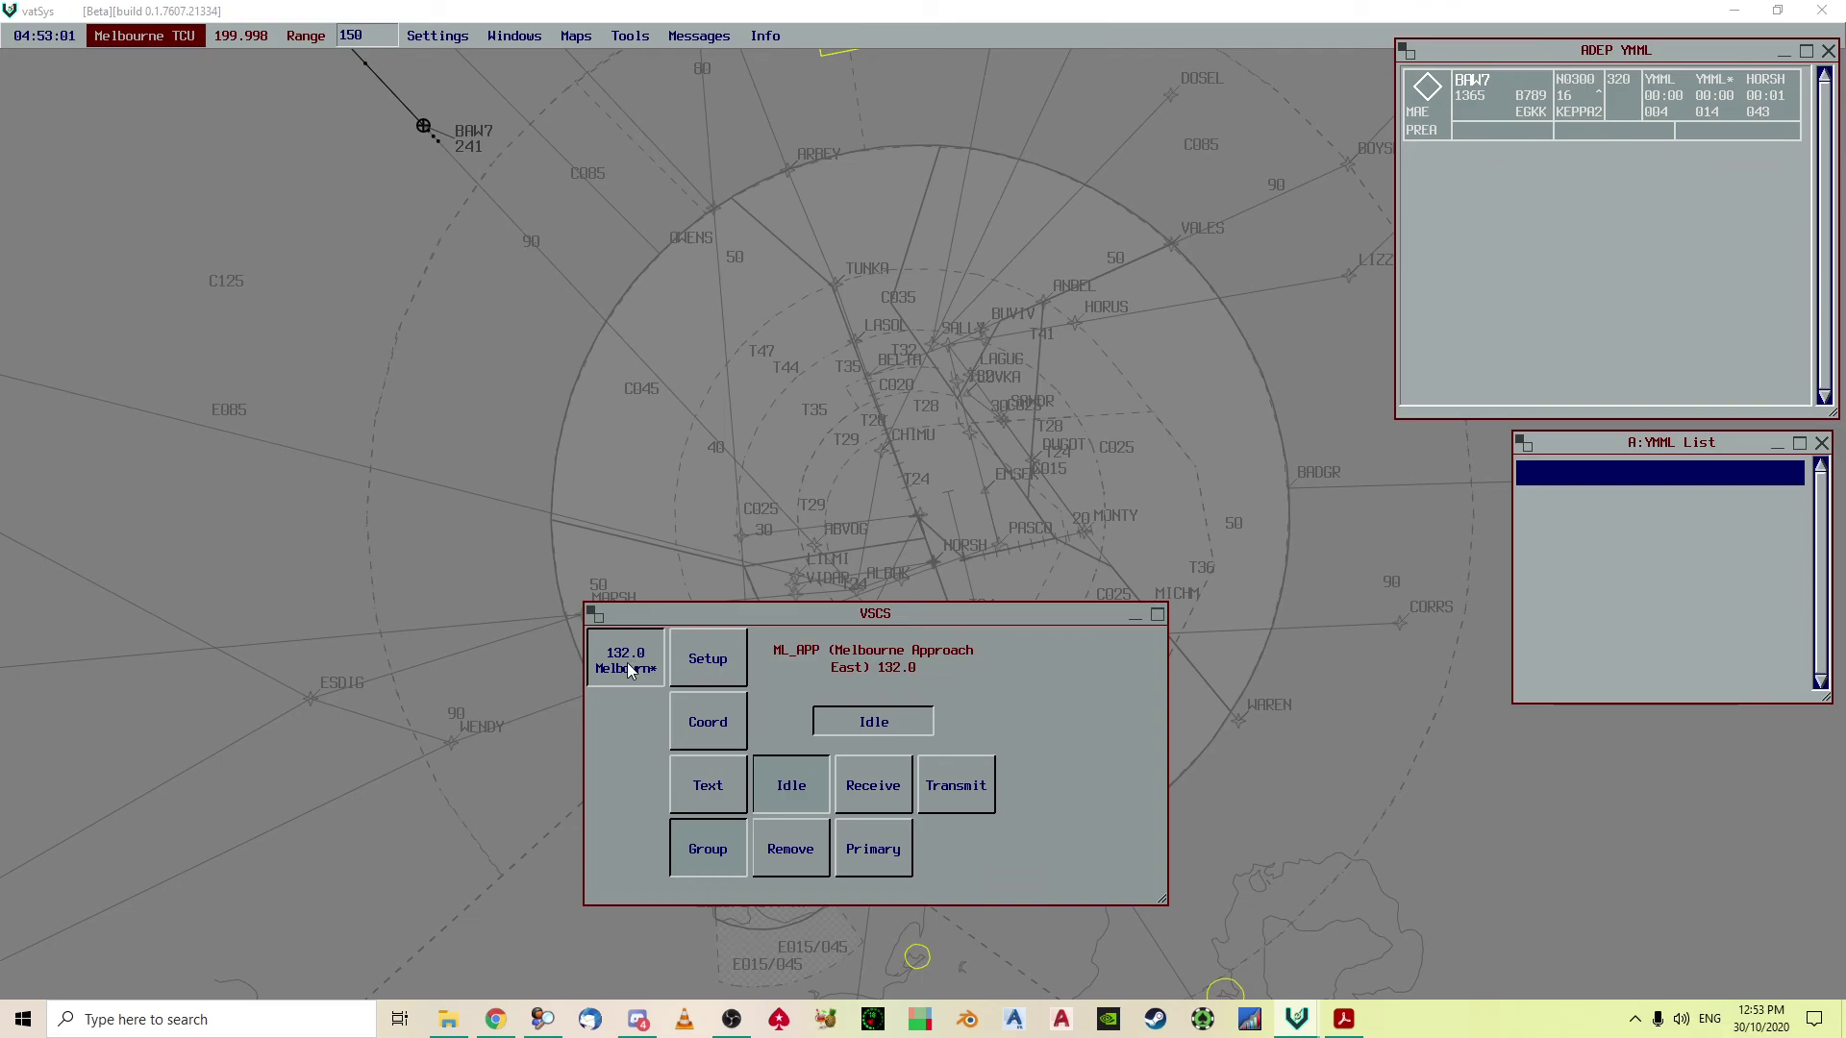
click(871, 850)
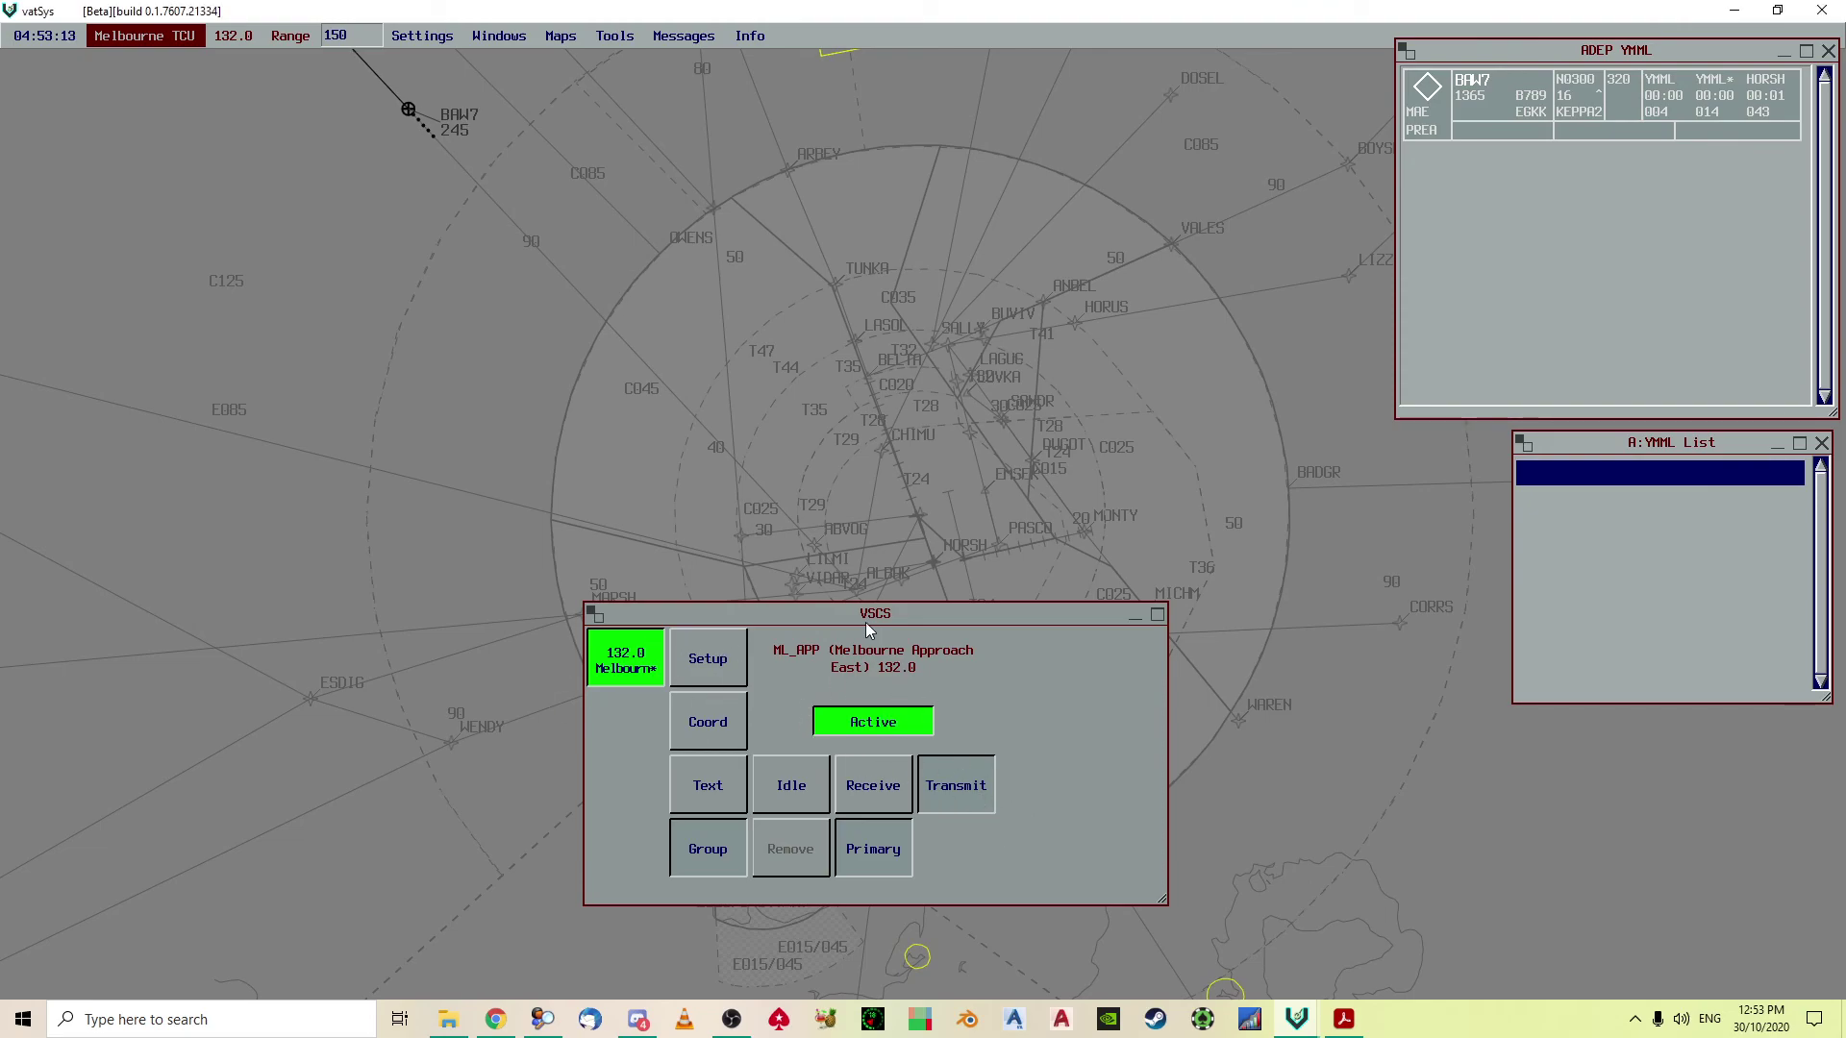
click(610, 658)
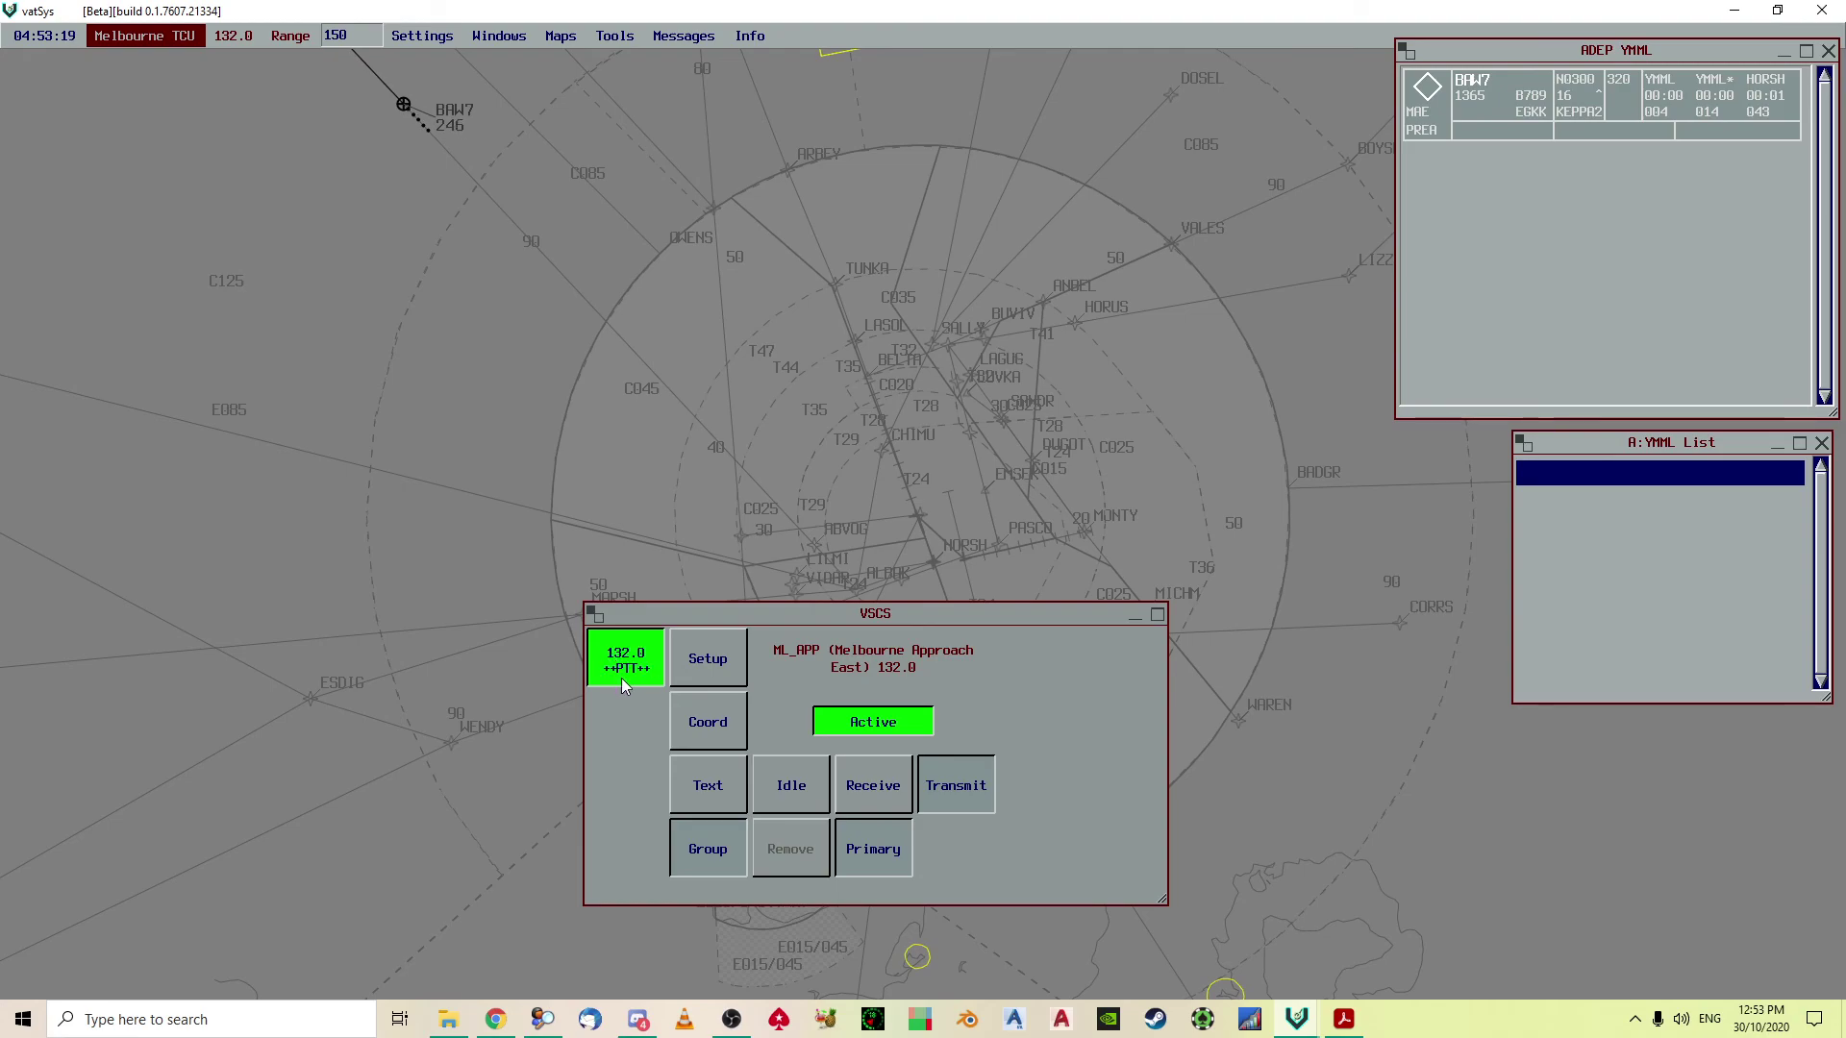
drag(769, 613, 1392, 654)
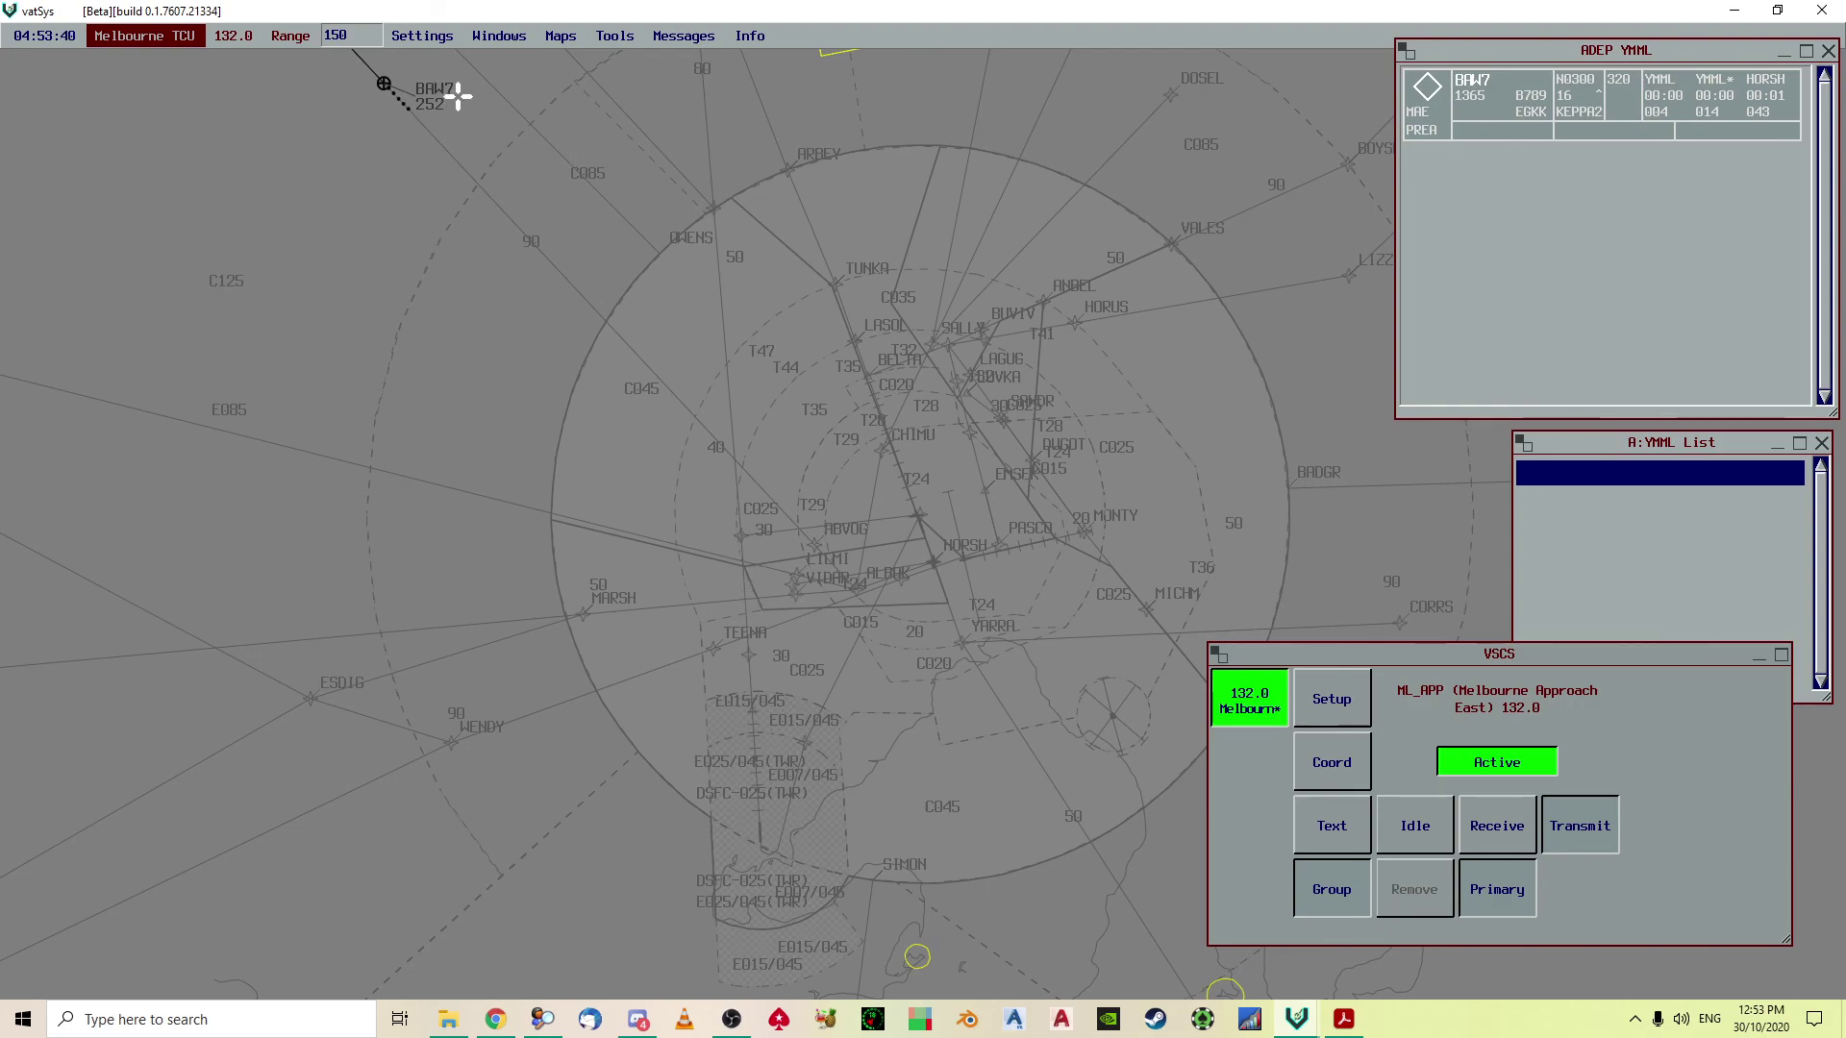
Open a Ground window at left-centre and load YMML into it
click(486, 38)
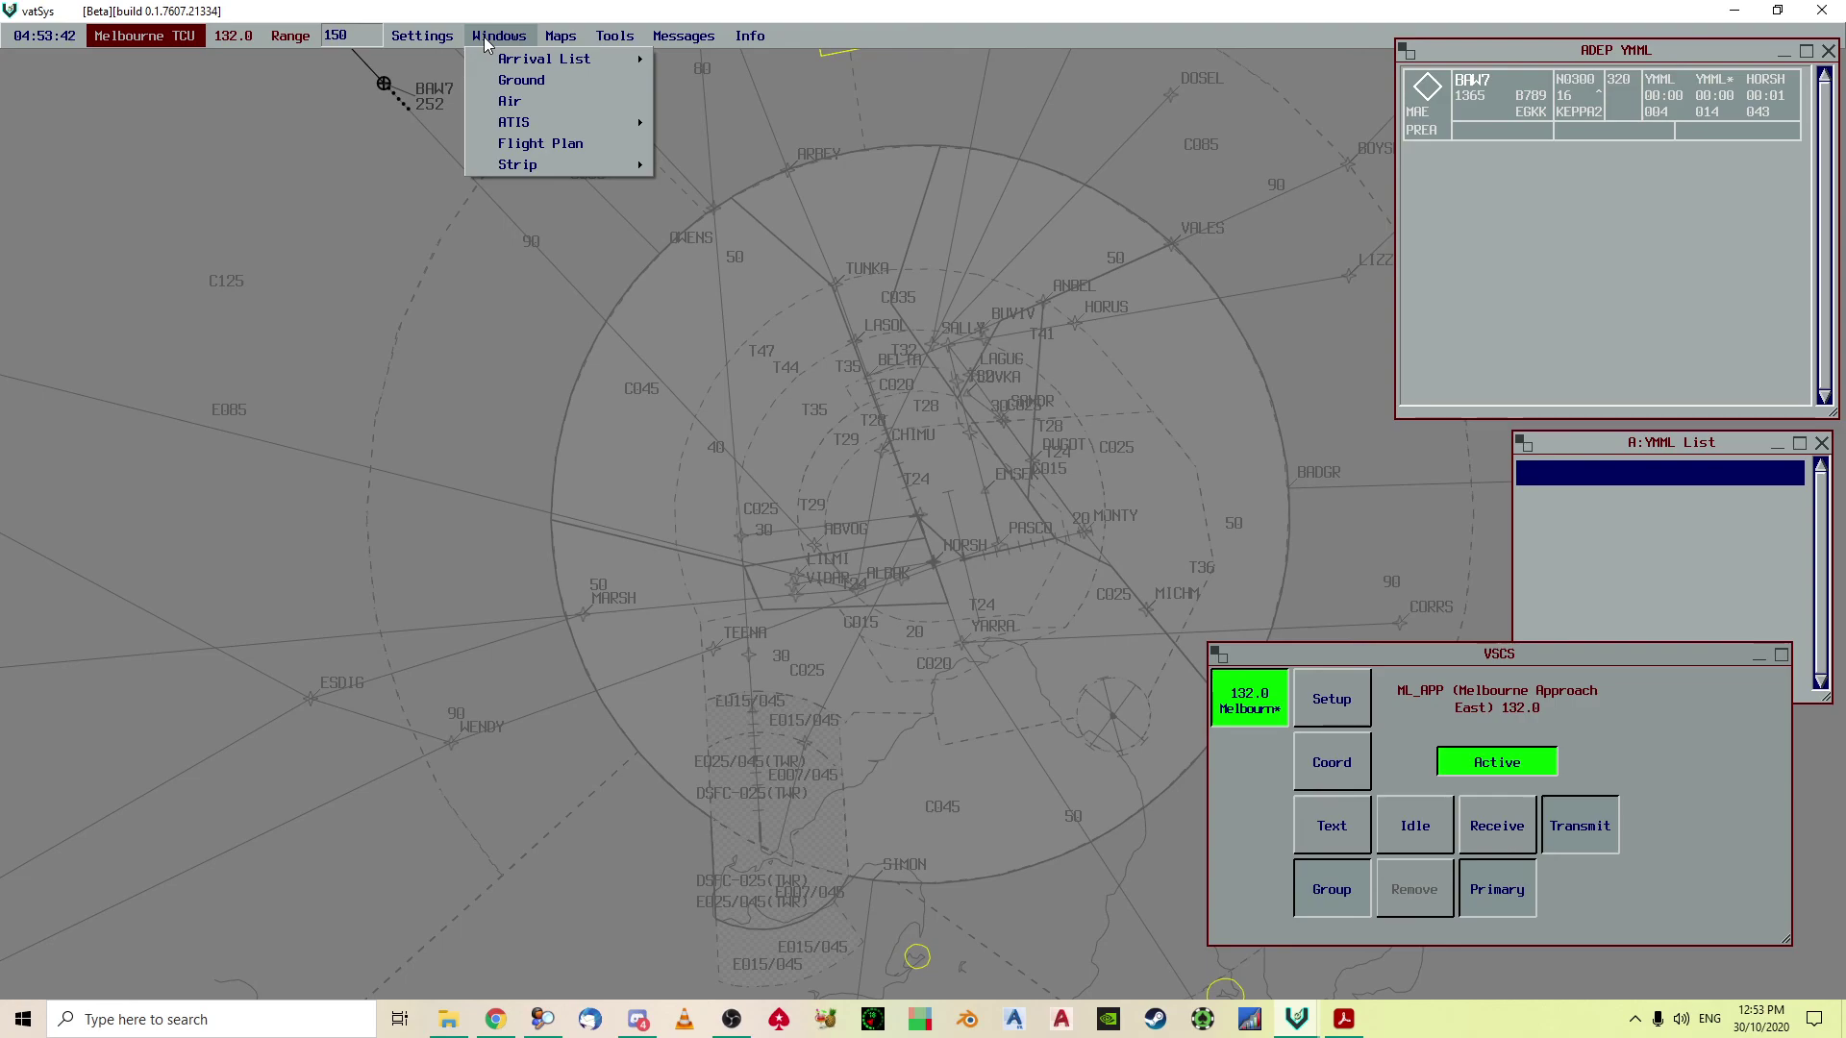
click(500, 87)
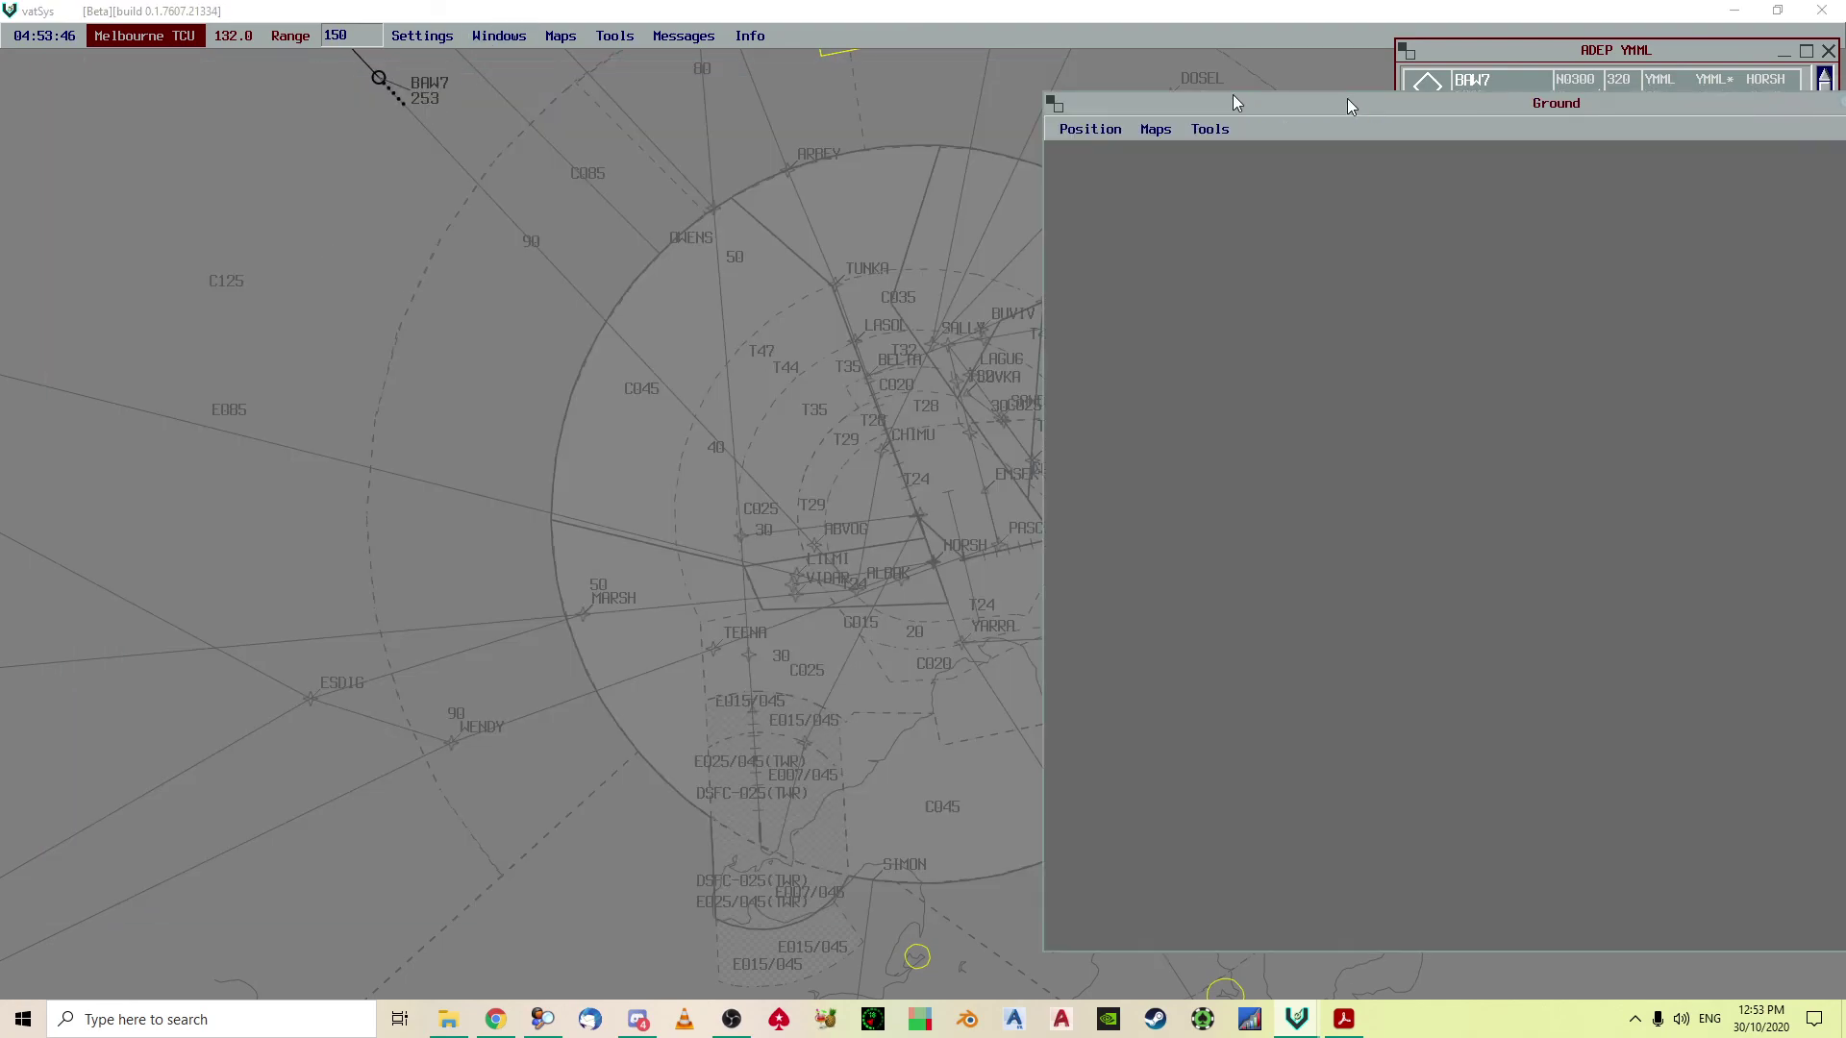
drag(1360, 77, 481, 102)
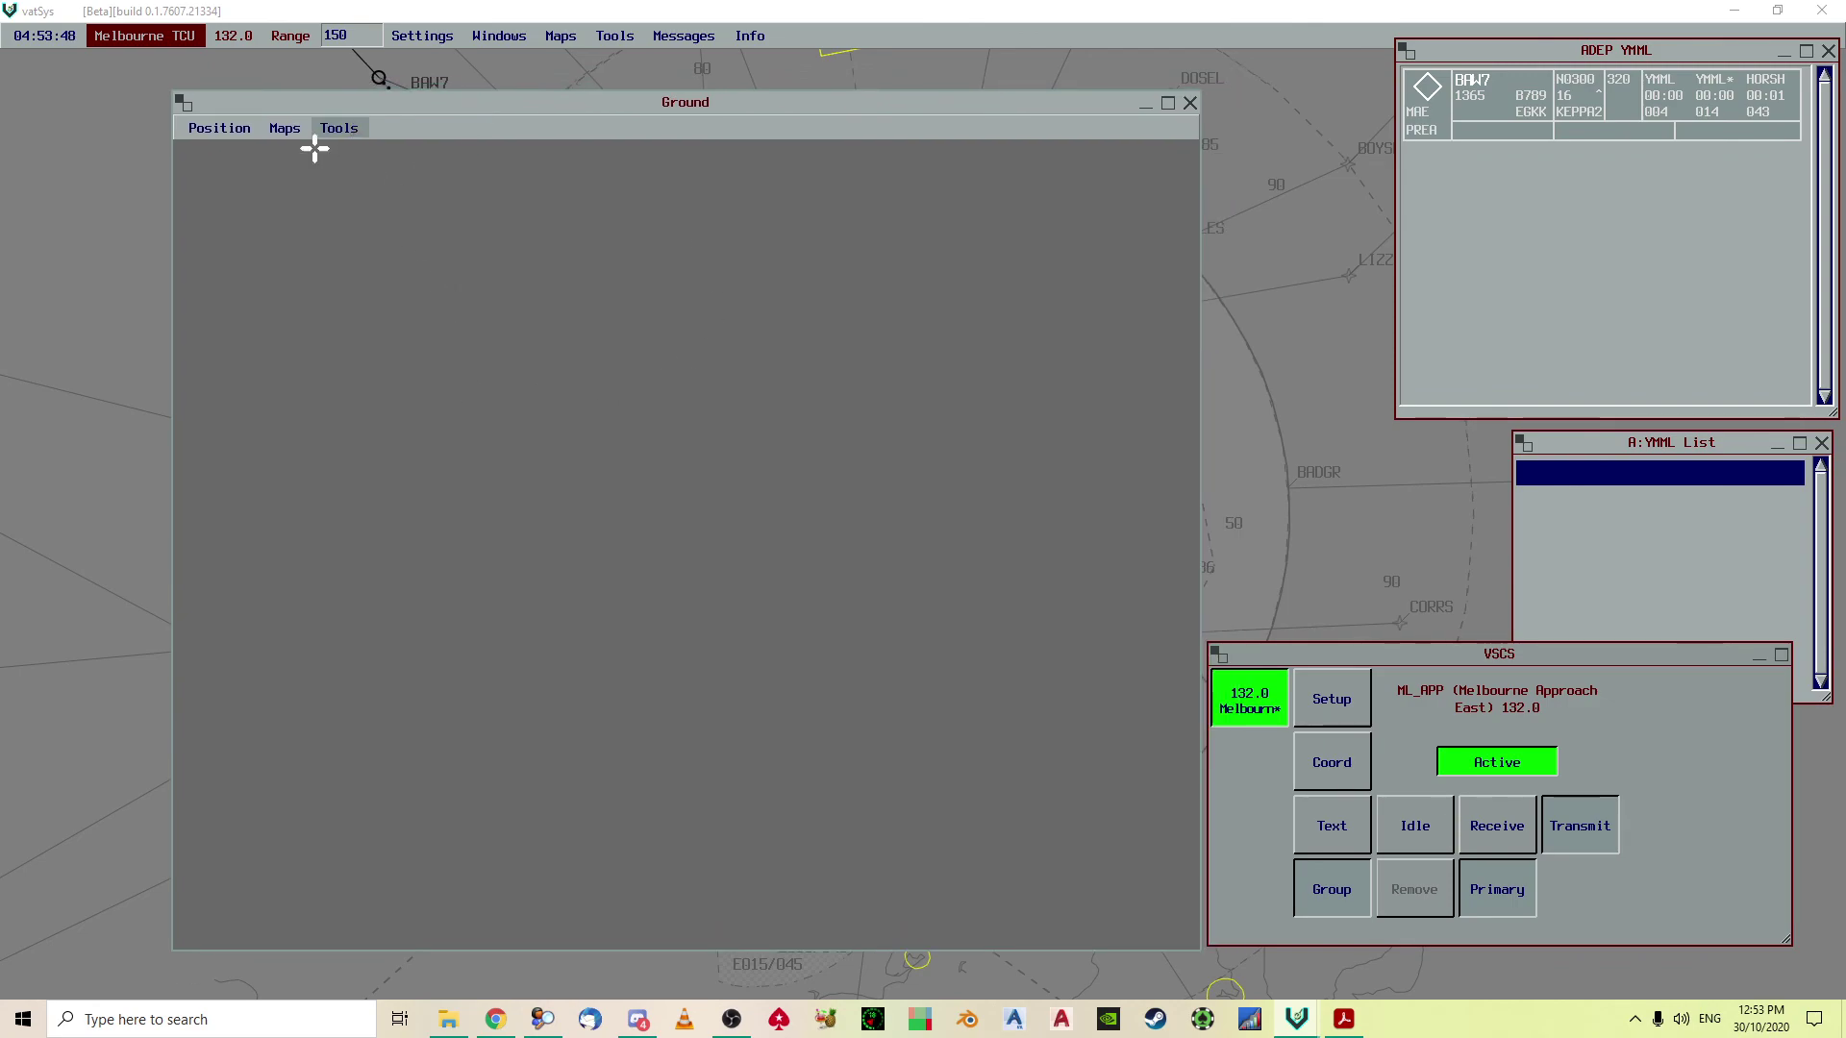
click(223, 131)
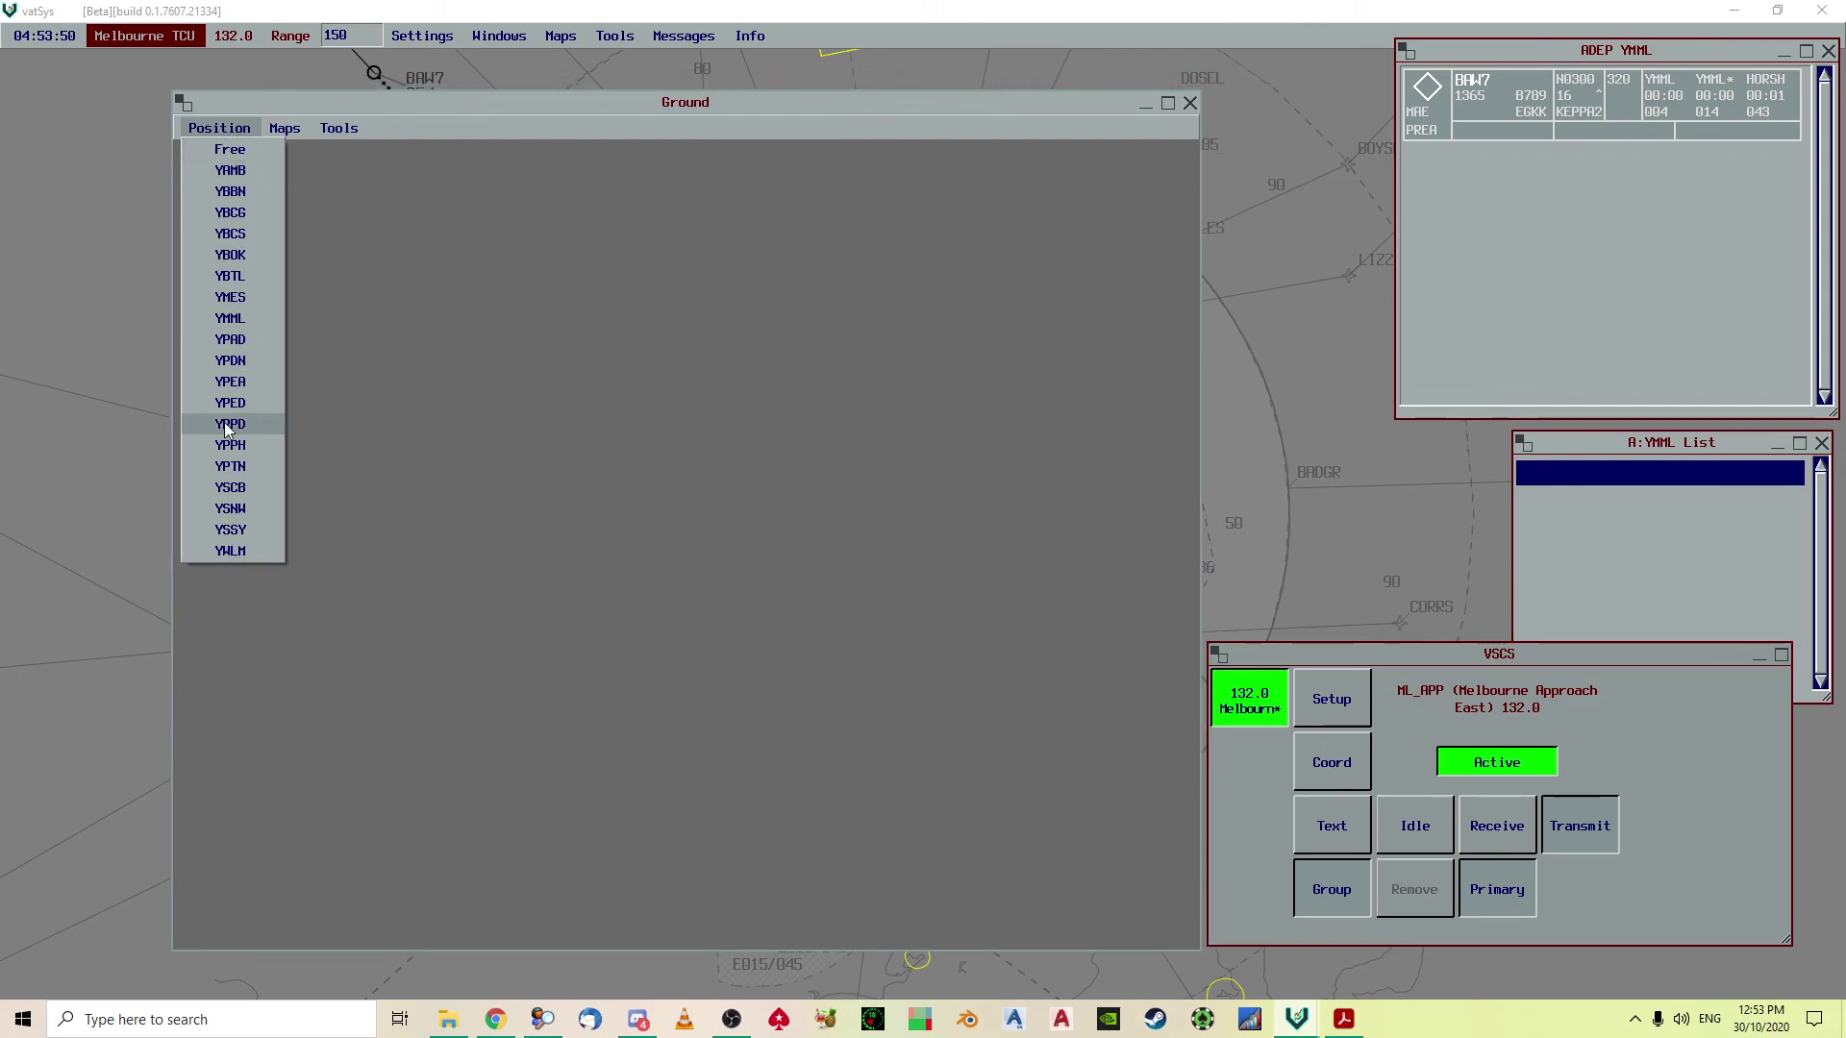
click(233, 323)
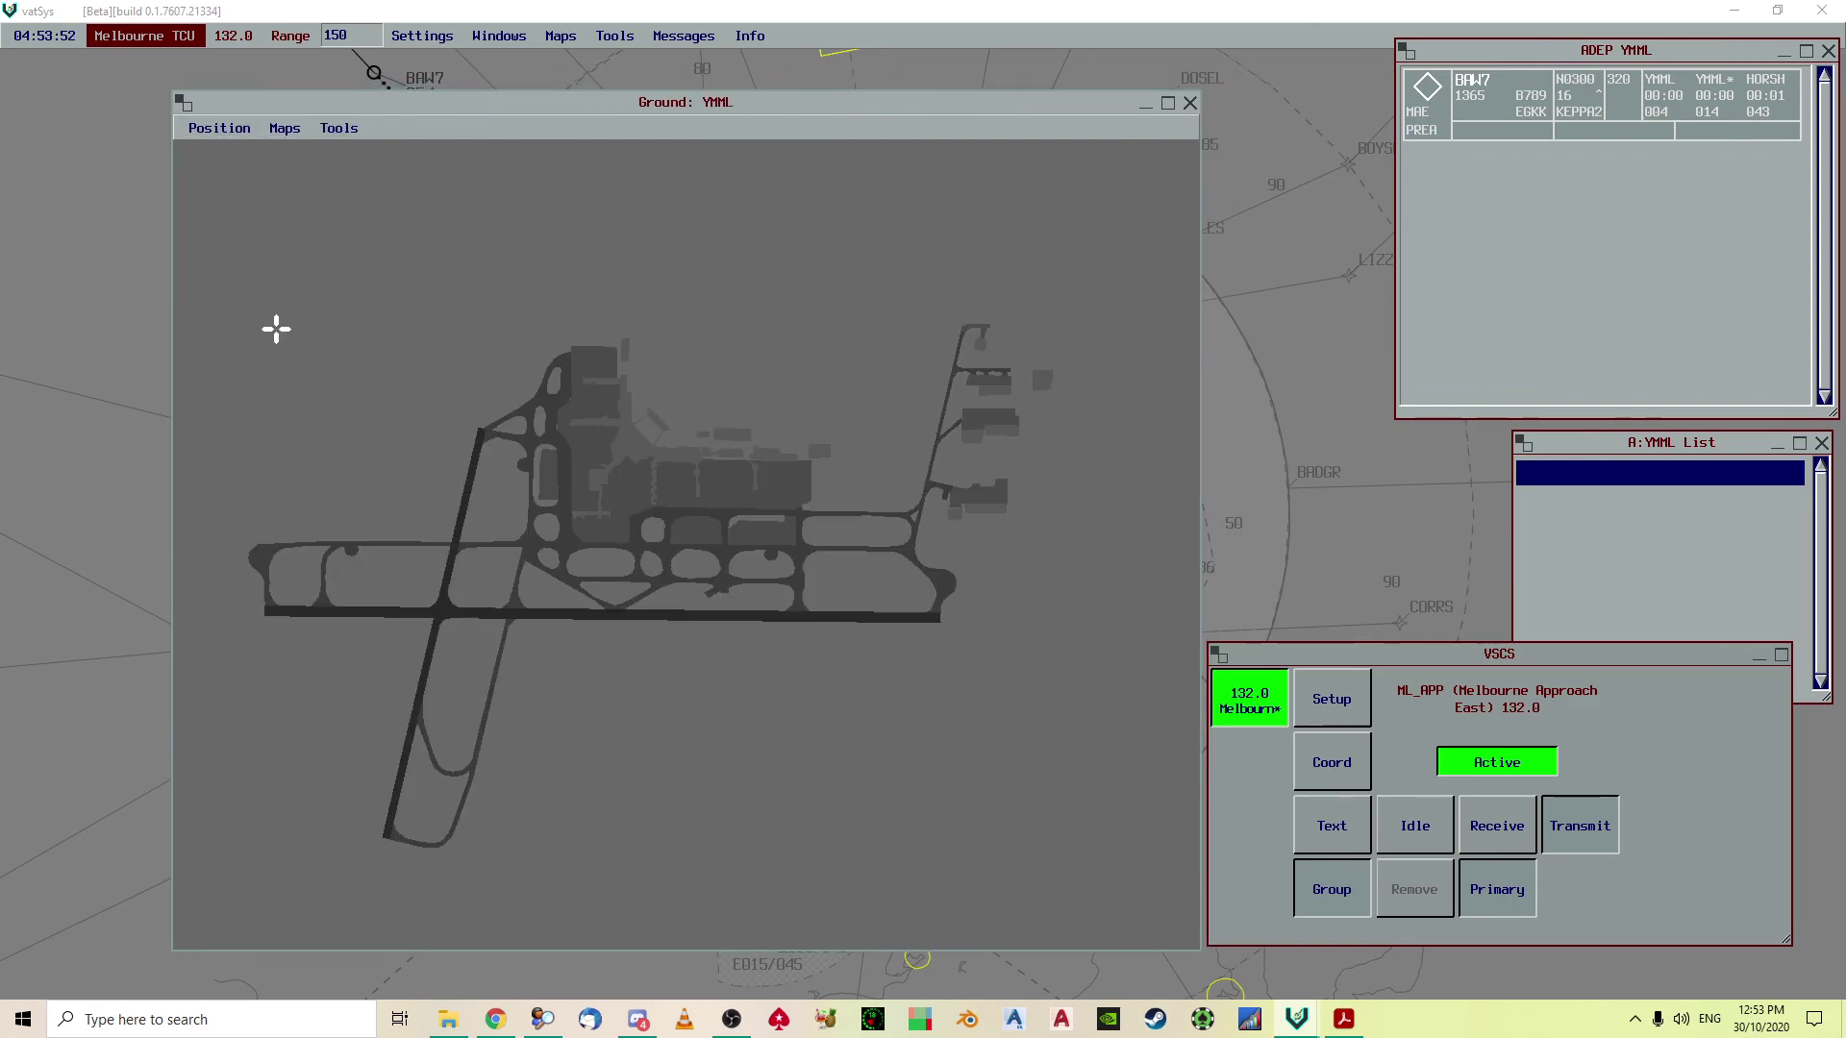
Set the ground view to Free, show ASMGCS_TAXI_ALL taxiway labels, and shift the window right
click(221, 130)
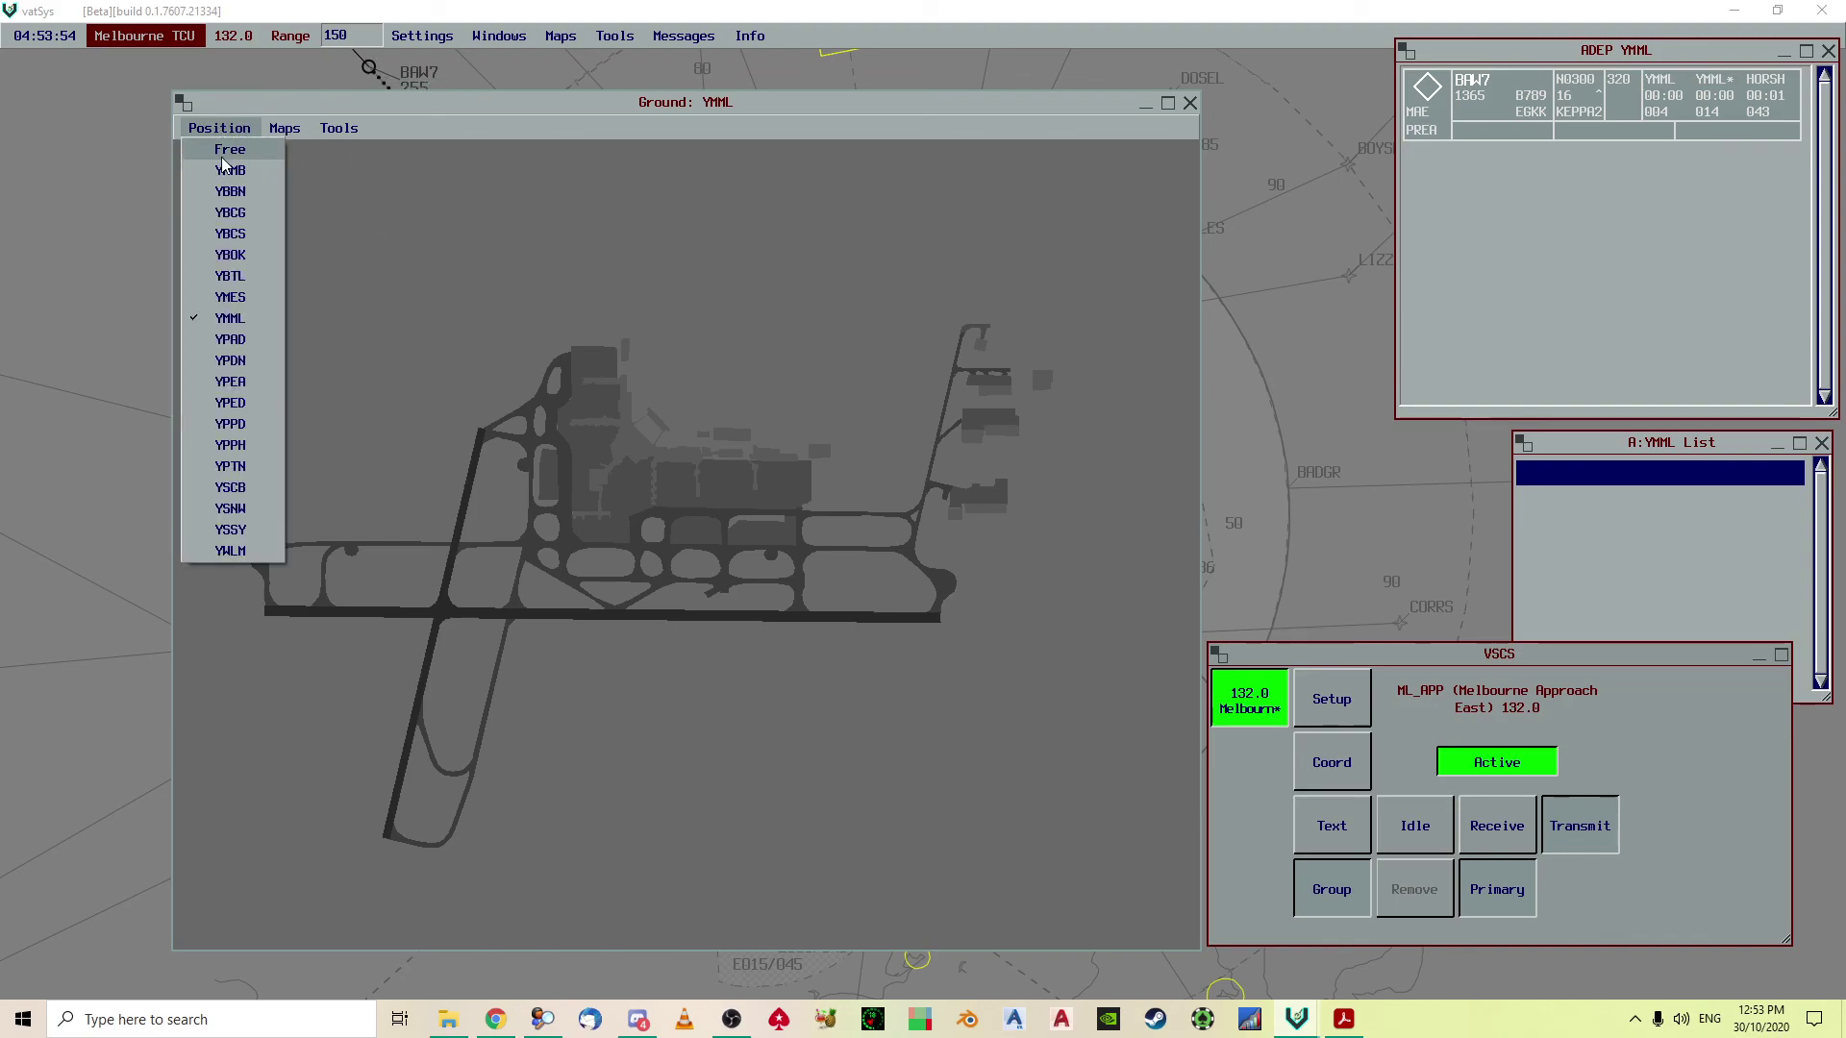
click(223, 152)
click(284, 128)
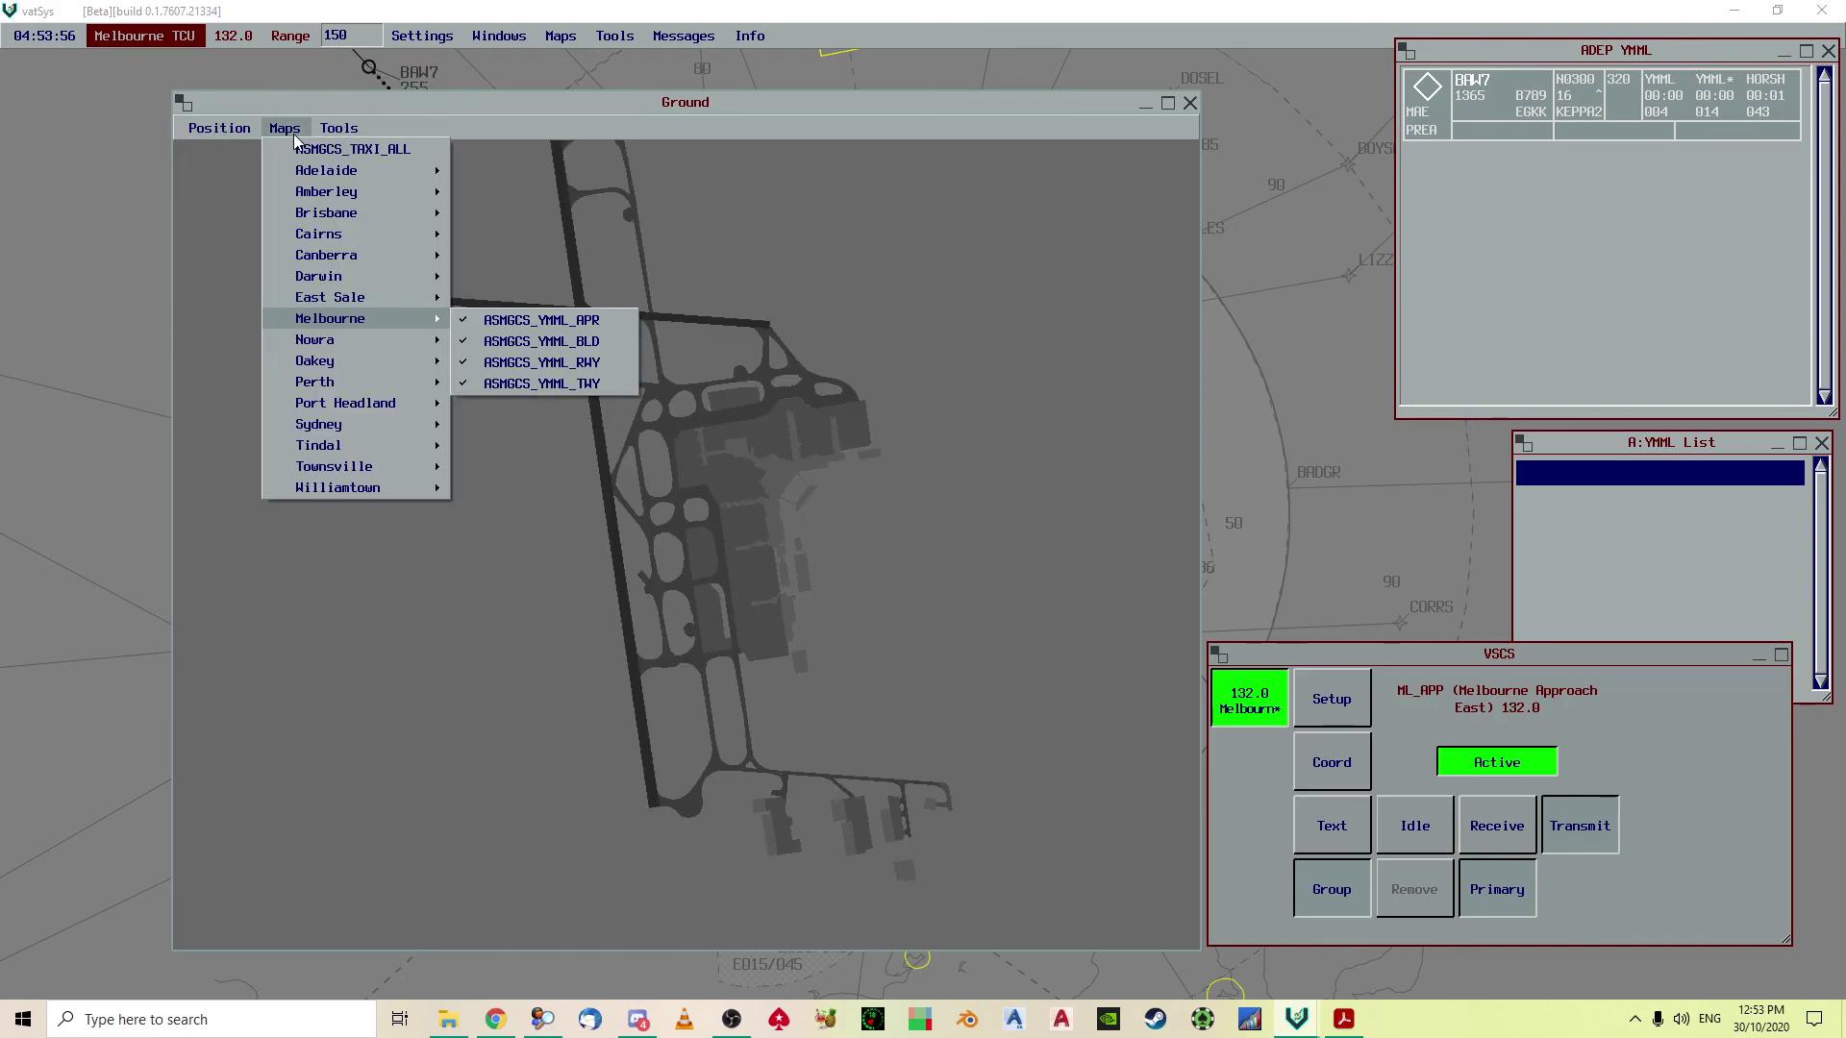
click(302, 152)
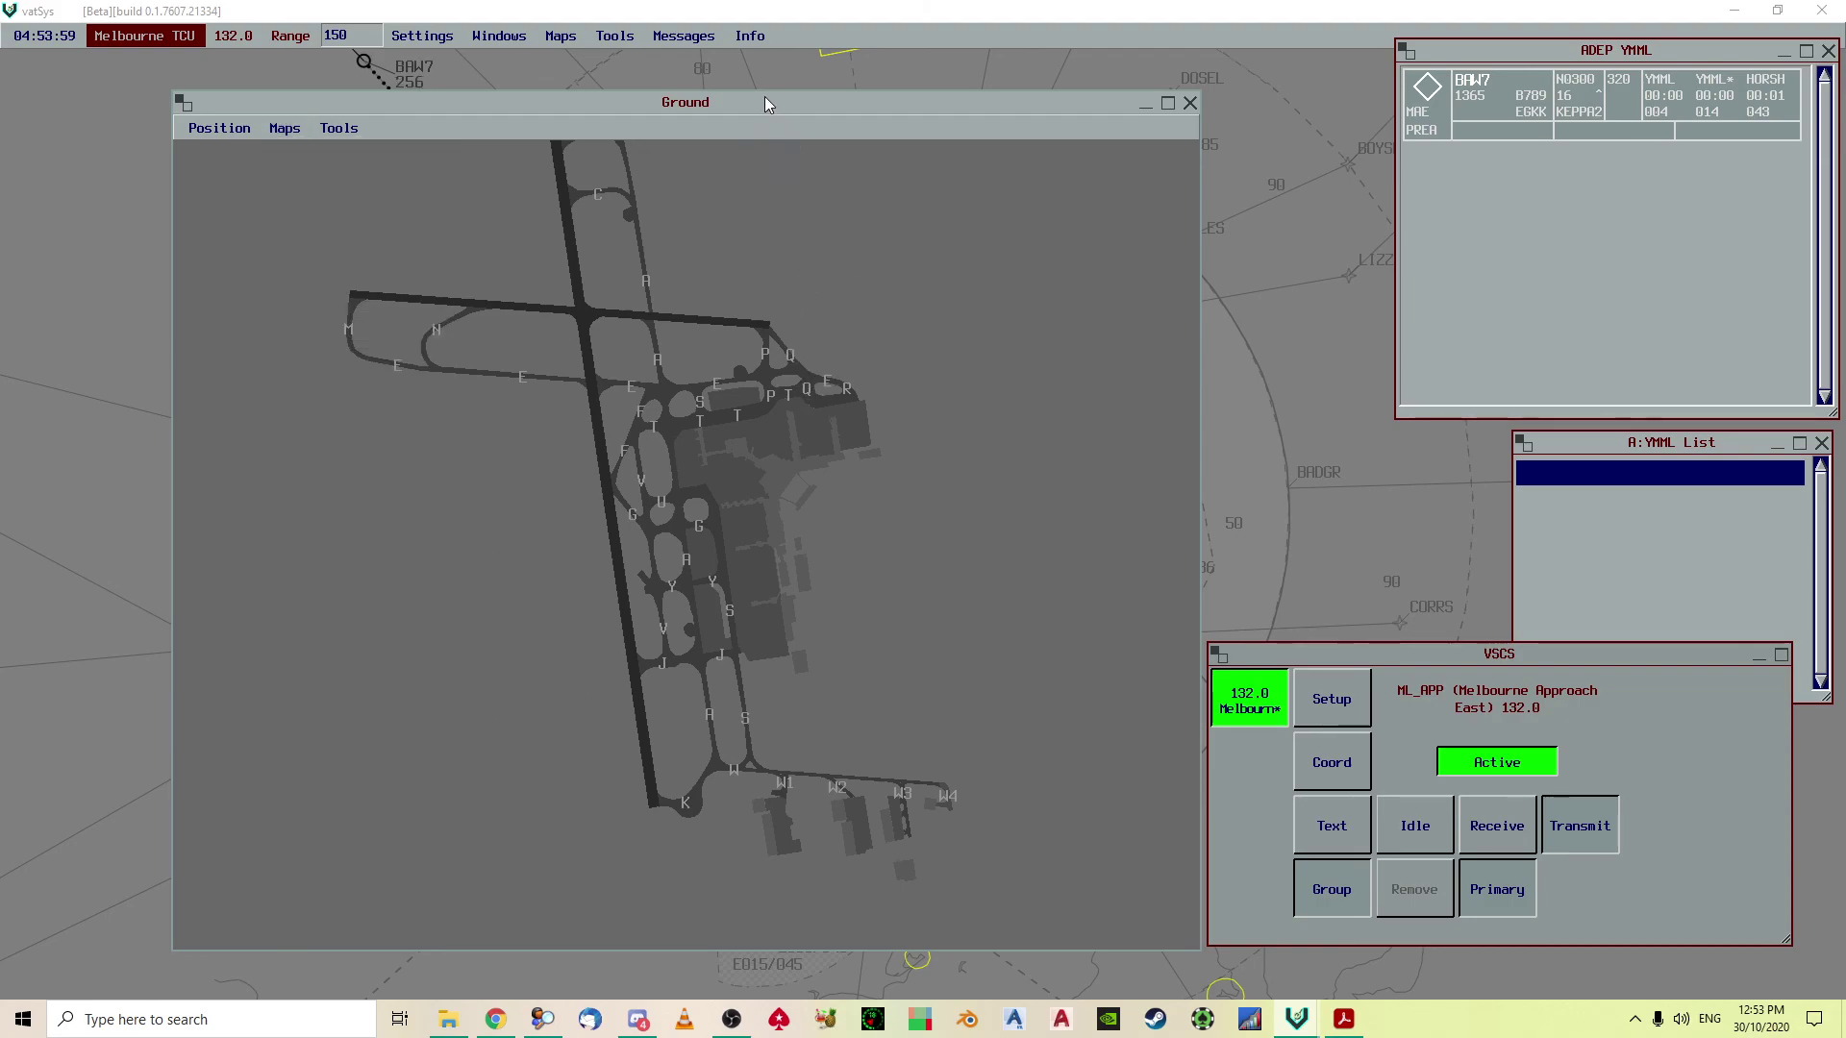
drag(769, 104, 928, 123)
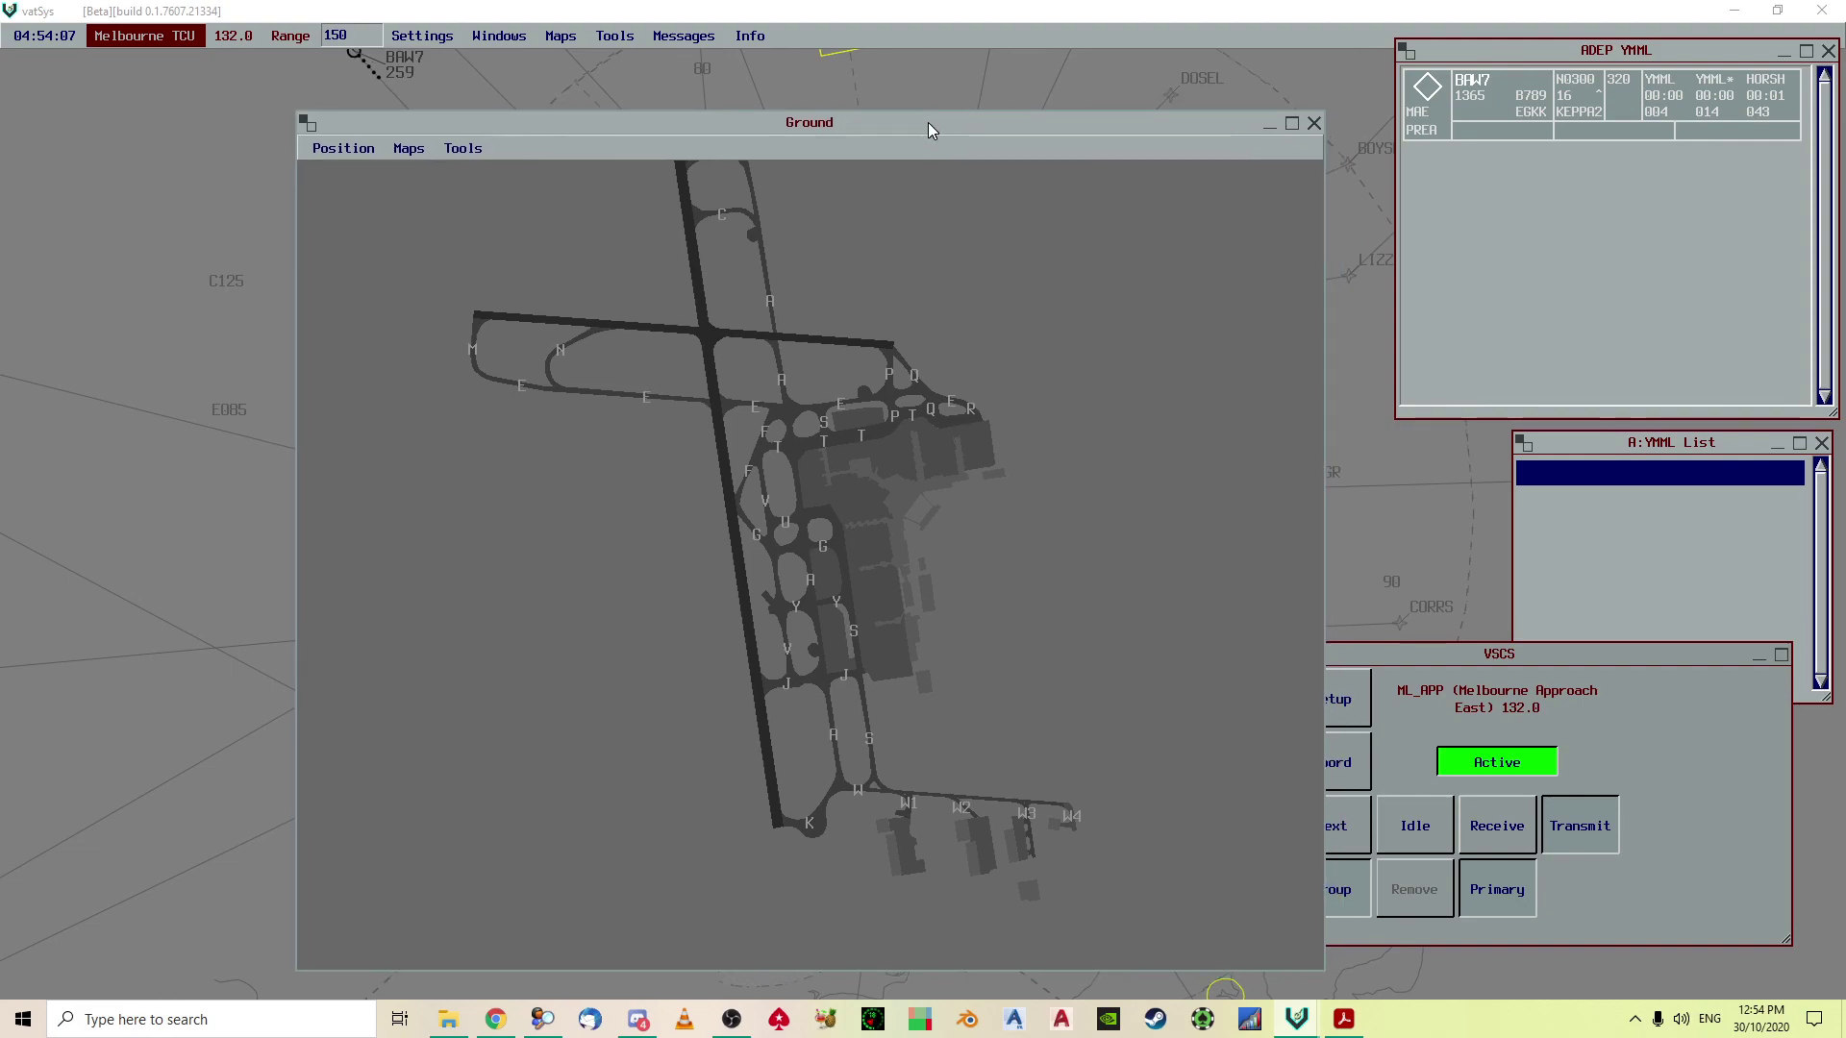